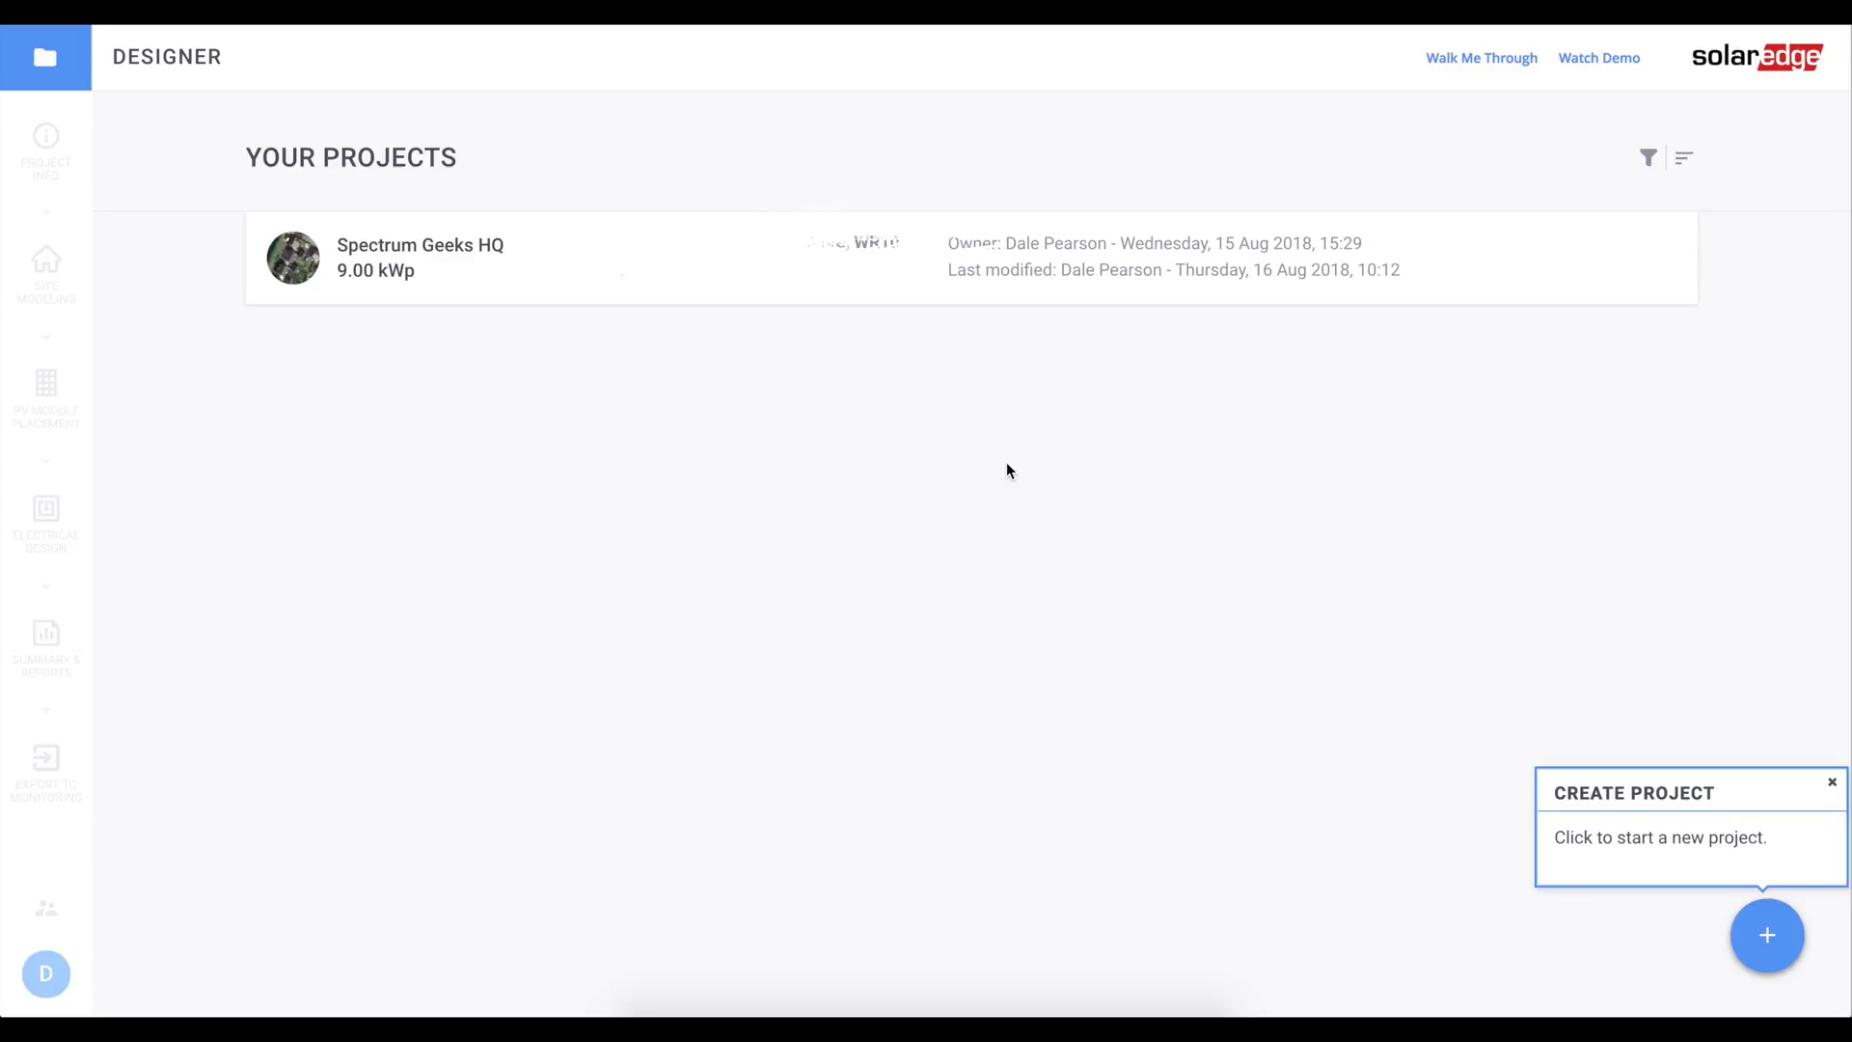
- Start a new project named Demo Install, declining location access, and fill in the site address
left_click(1768, 936)
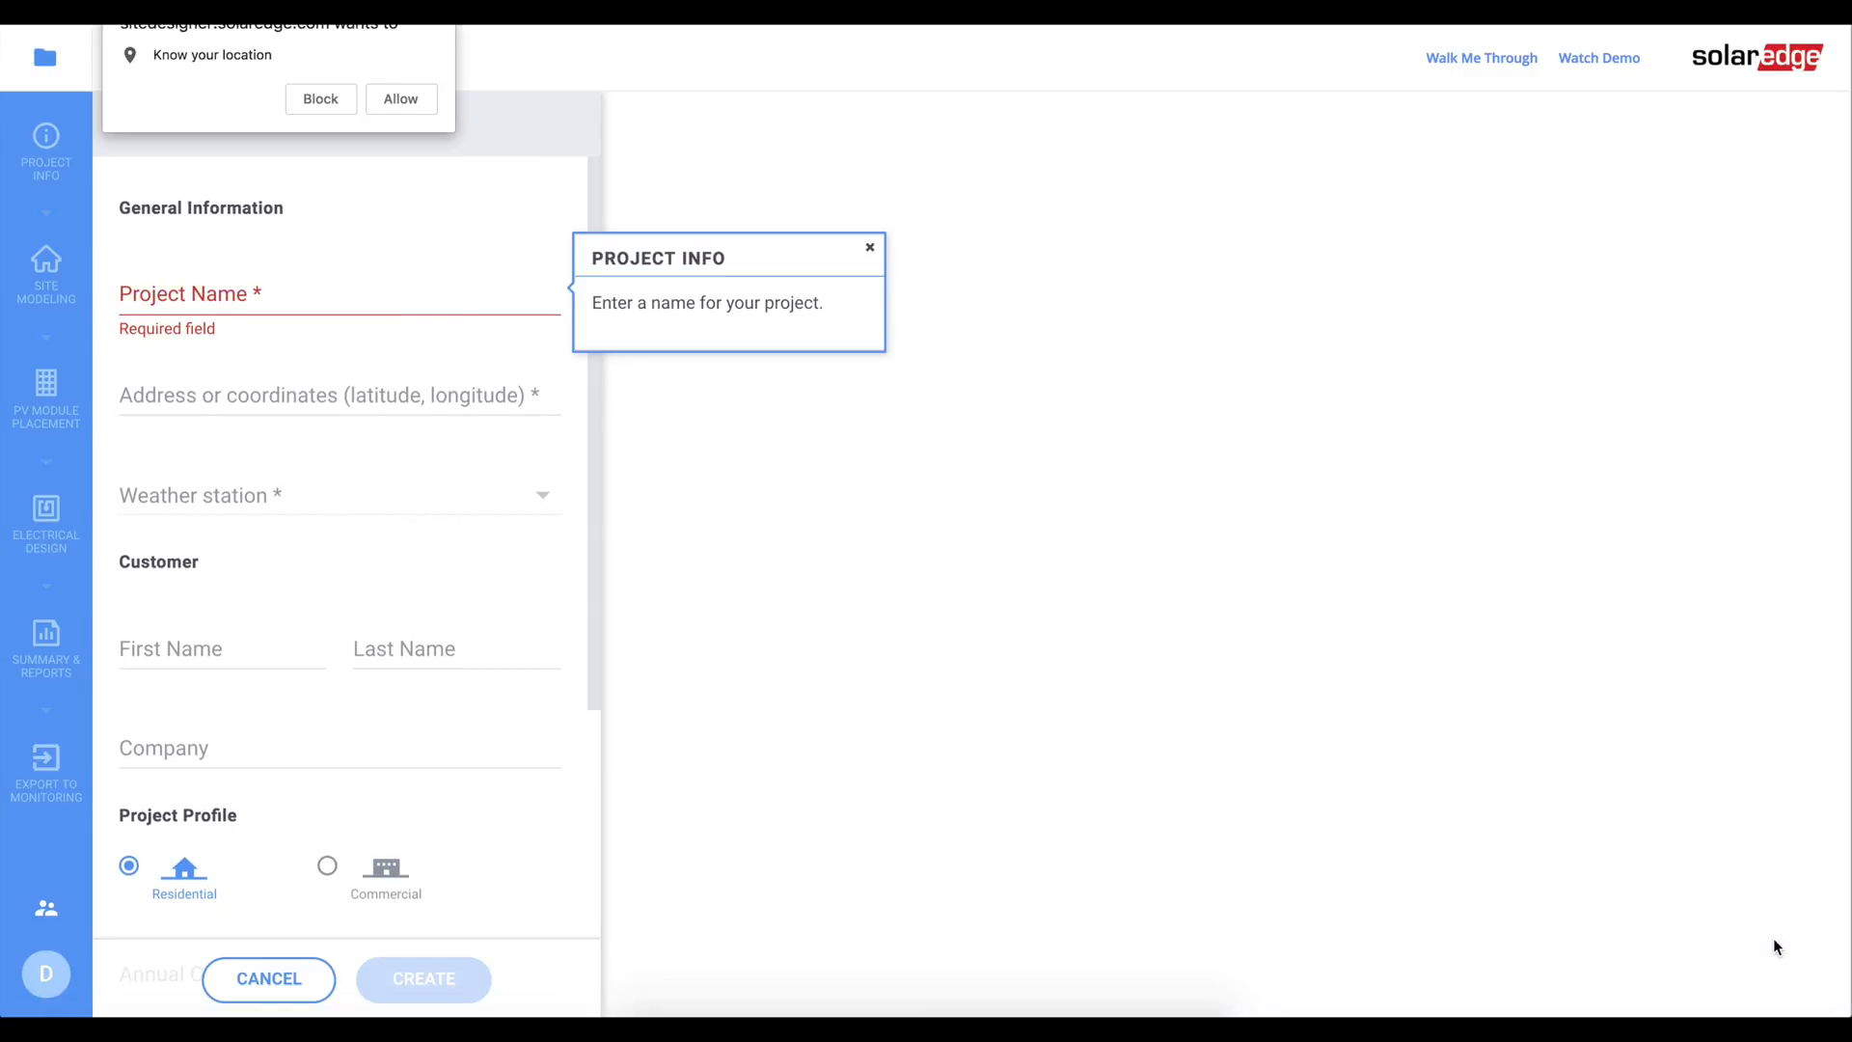
left_click(332, 106)
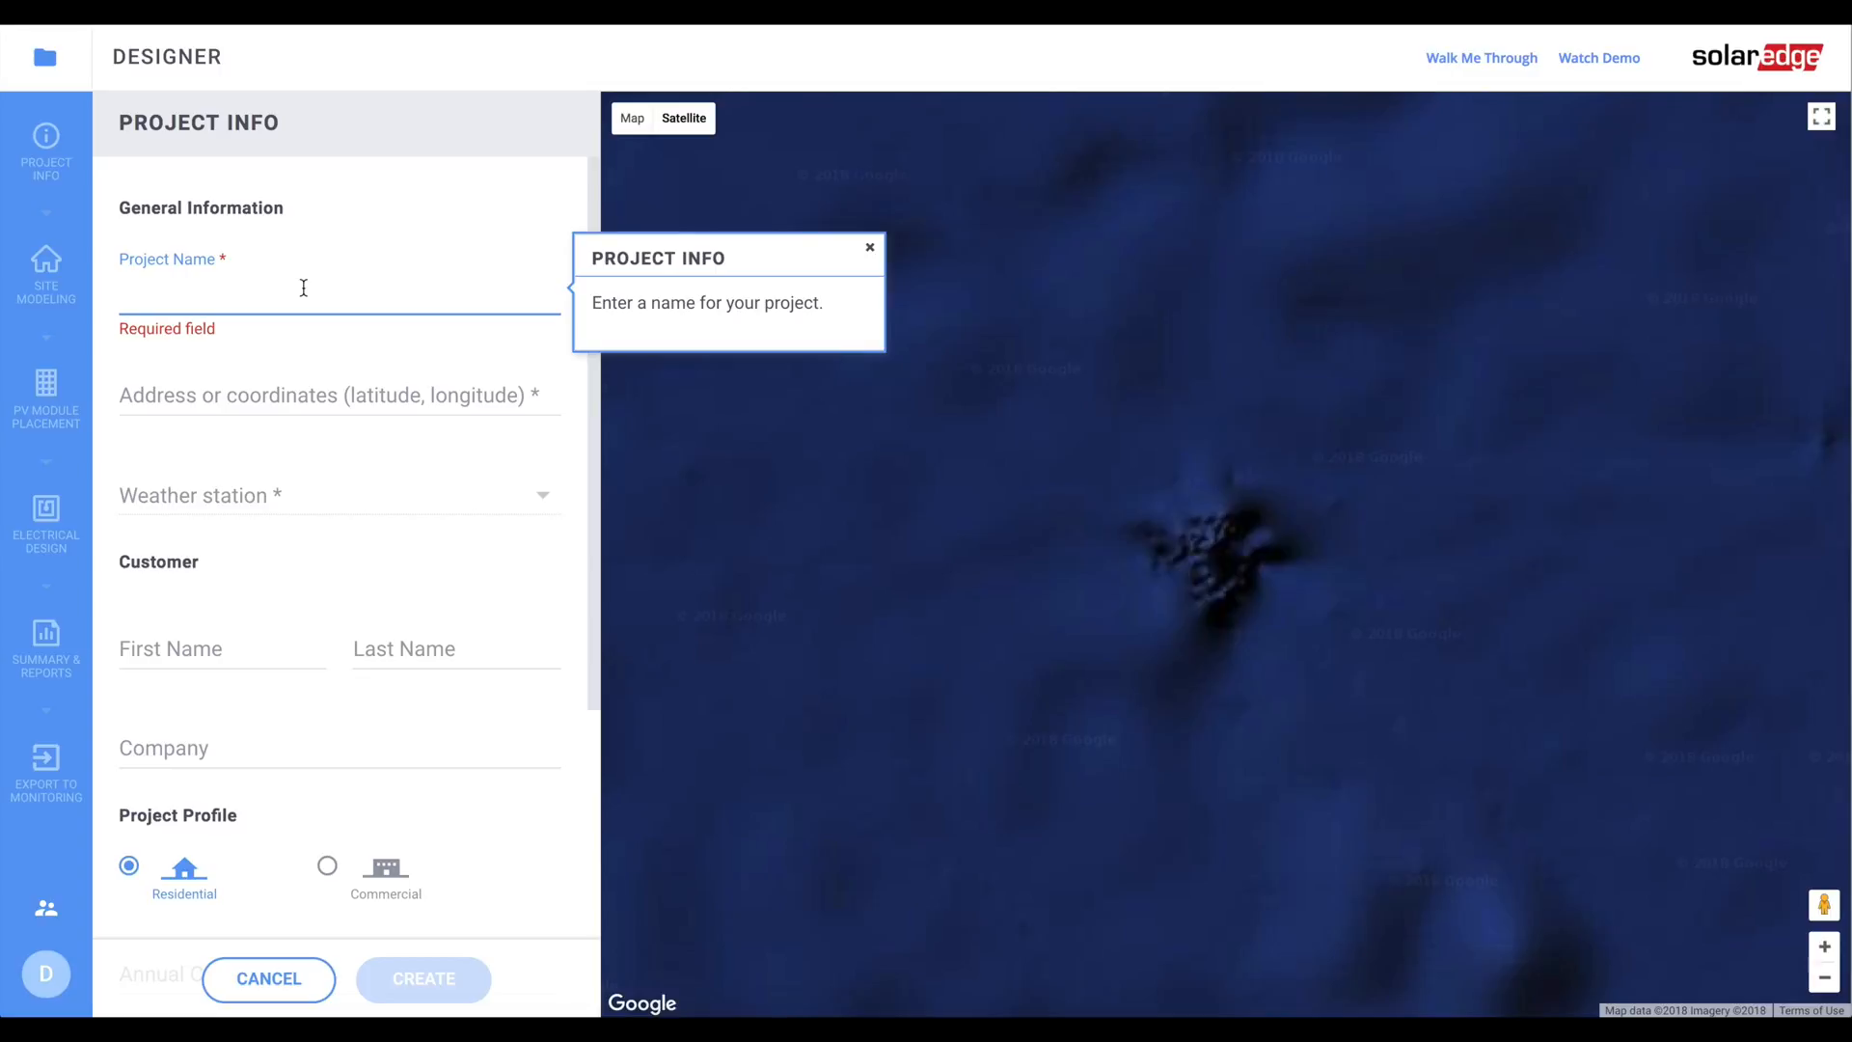
type("Demo Install")
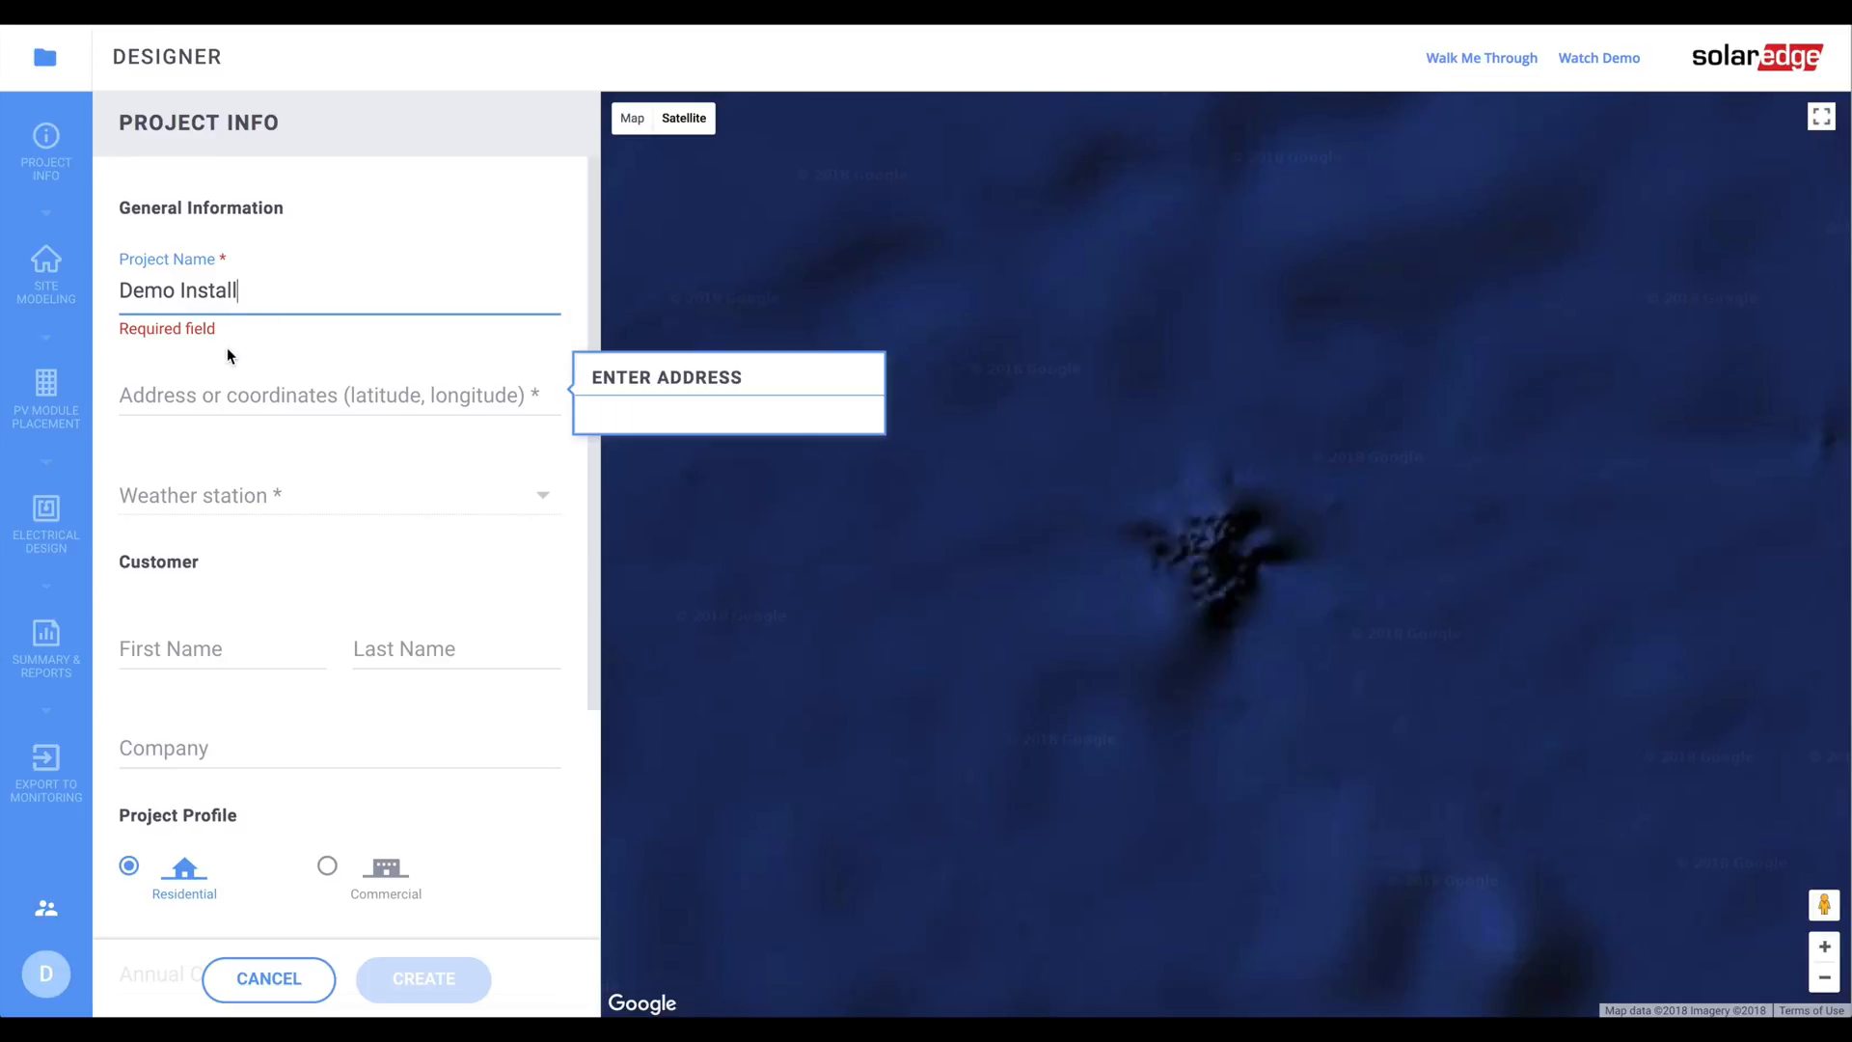
left_click(214, 389)
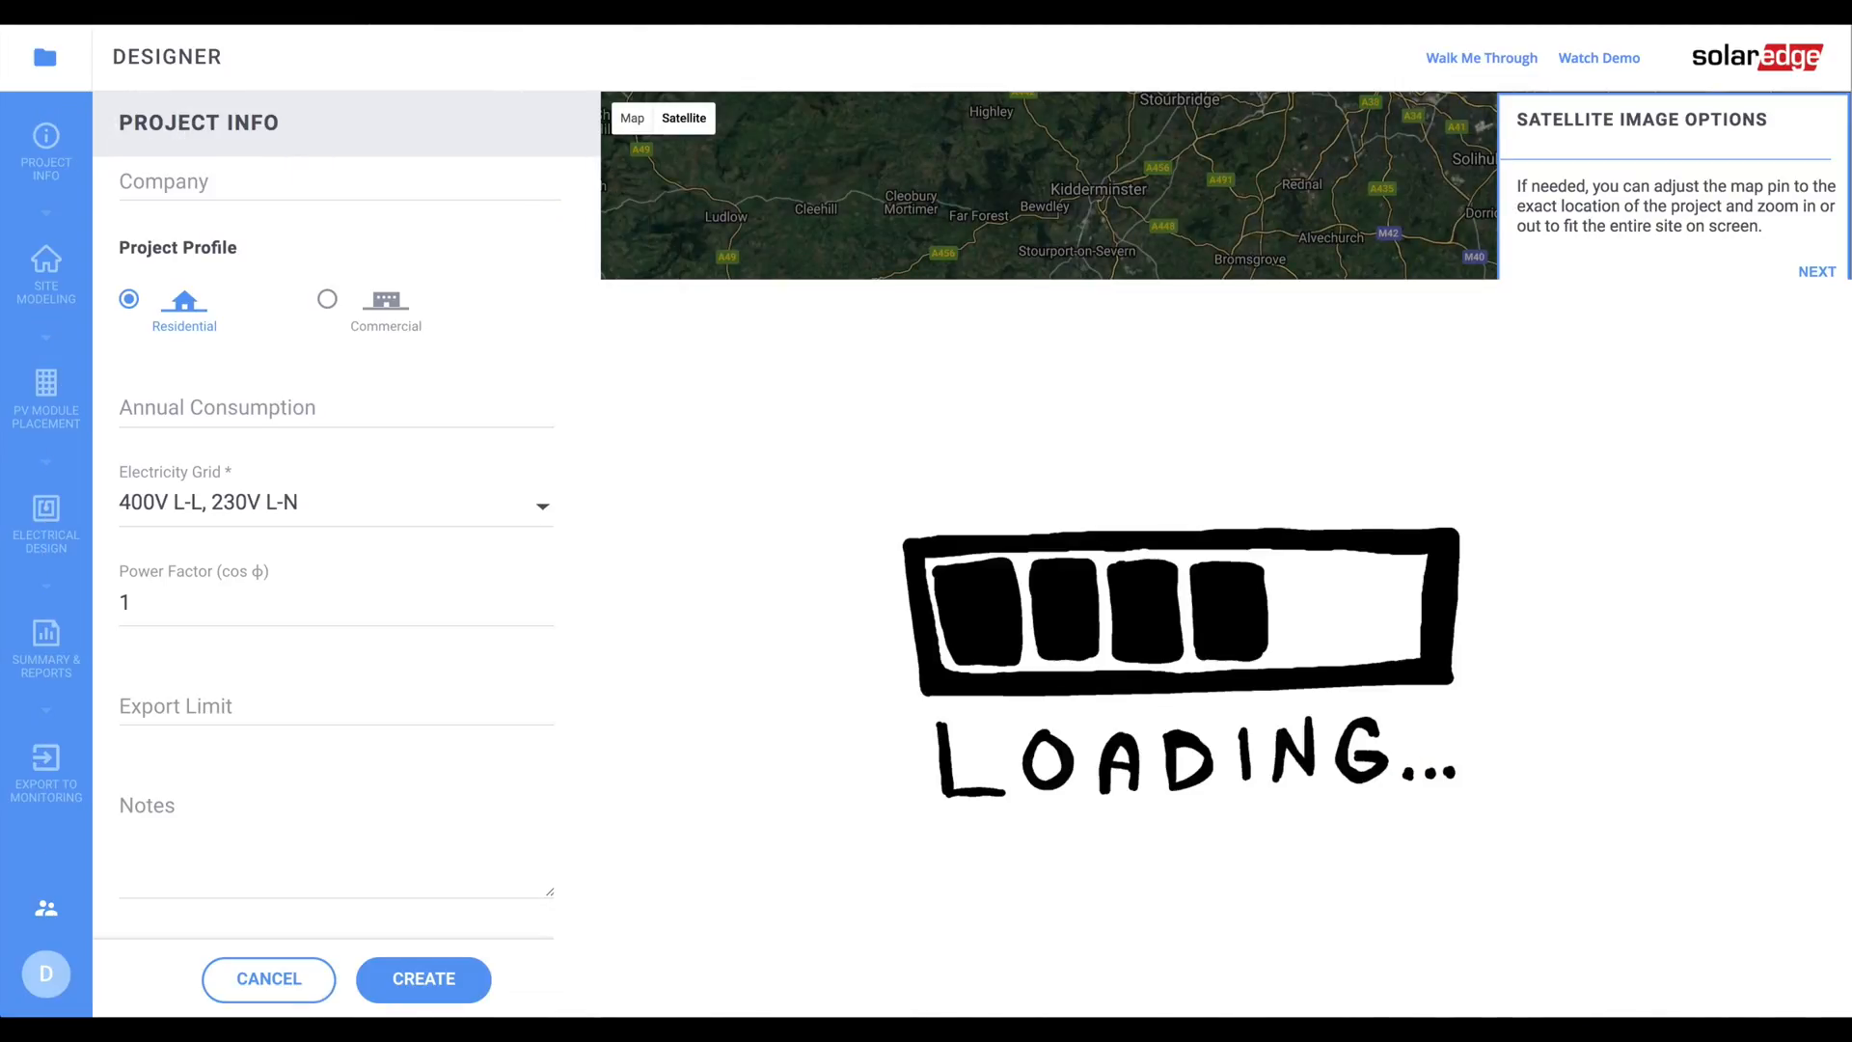
- Set the project's electricity grid to 230V L-N and create the project
scroll(335, 547, "down", 1)
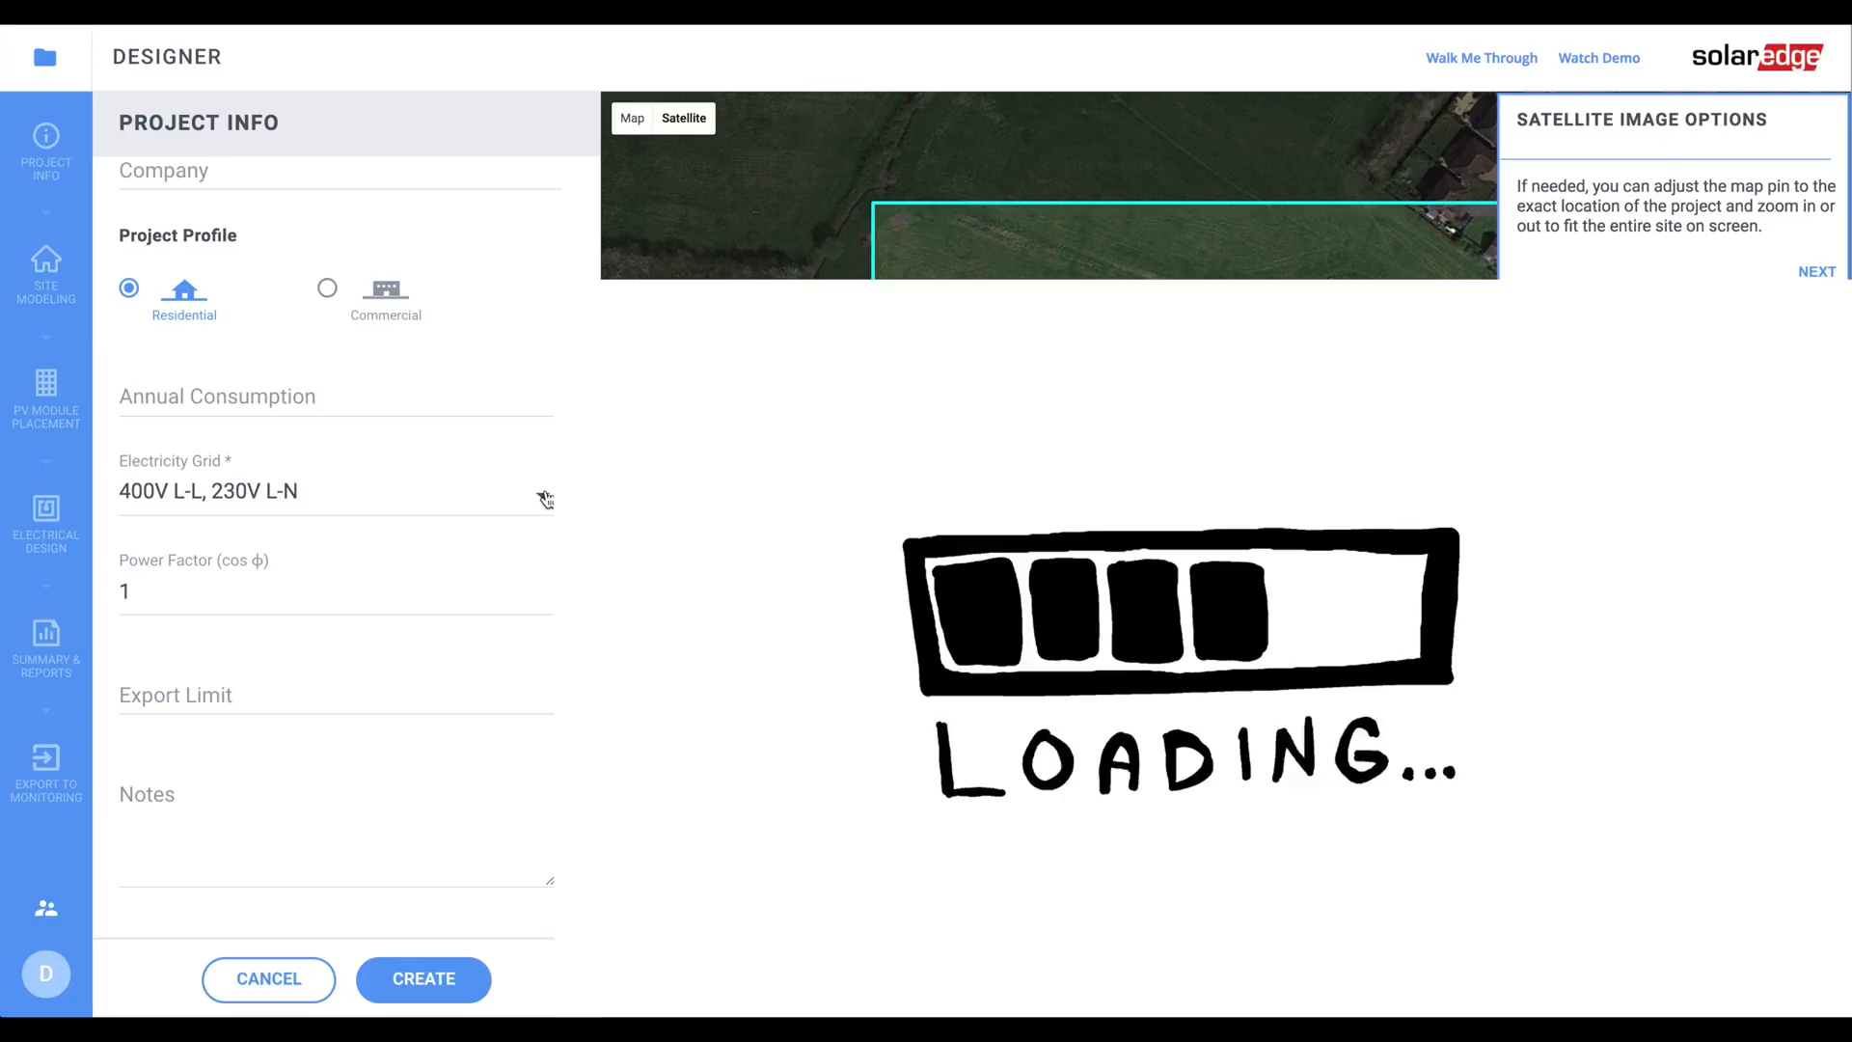
left_click(545, 498)
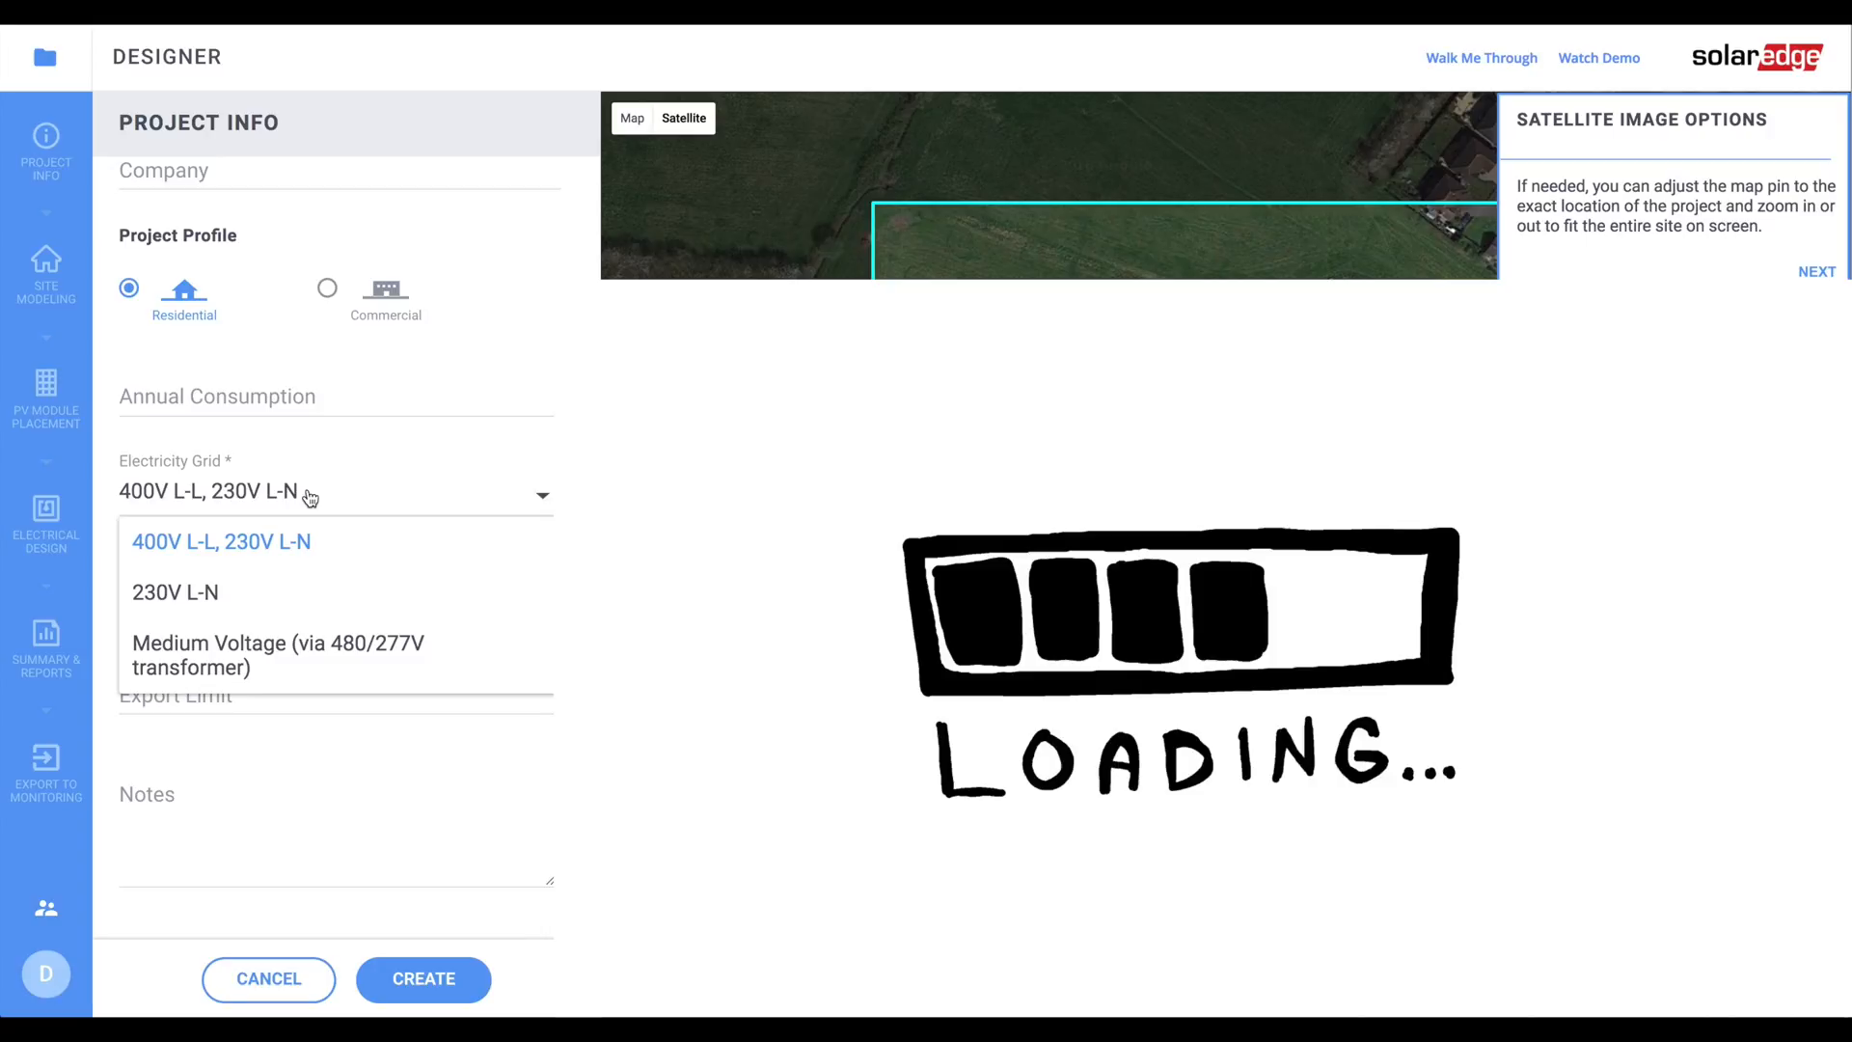
left_click(234, 591)
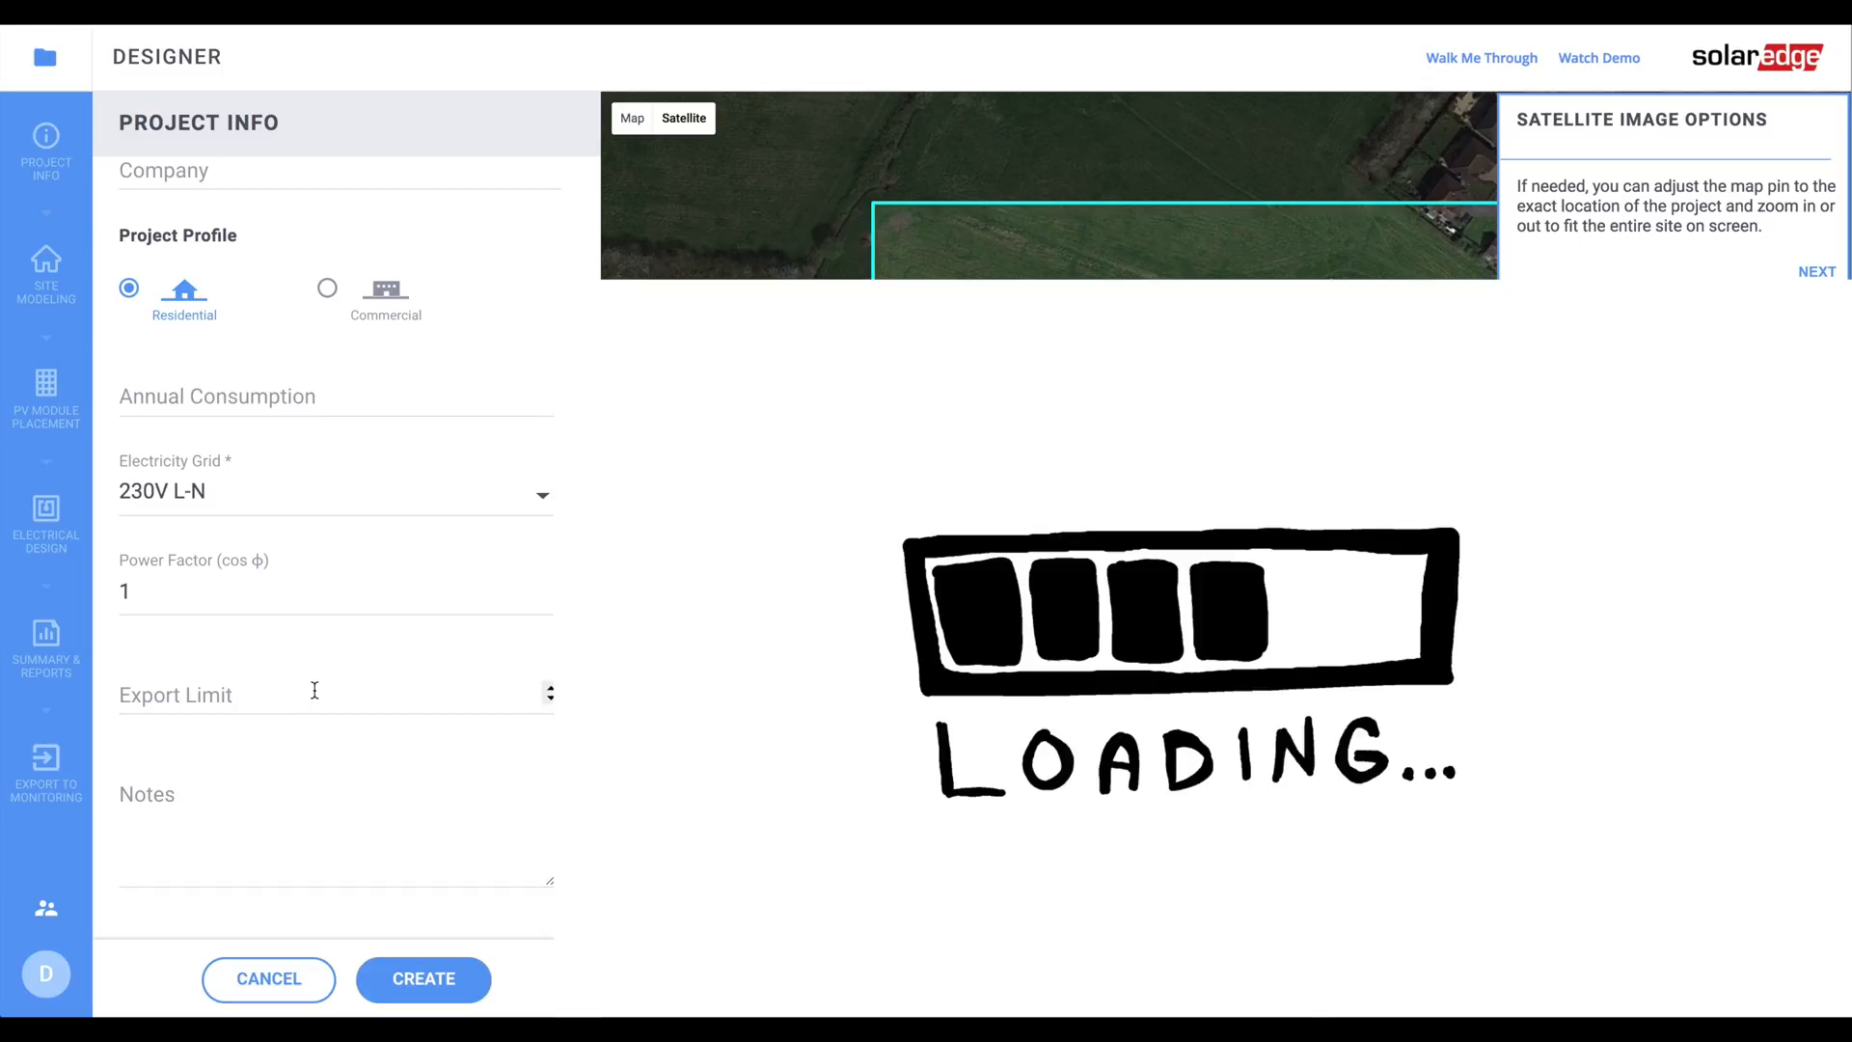
left_click(436, 979)
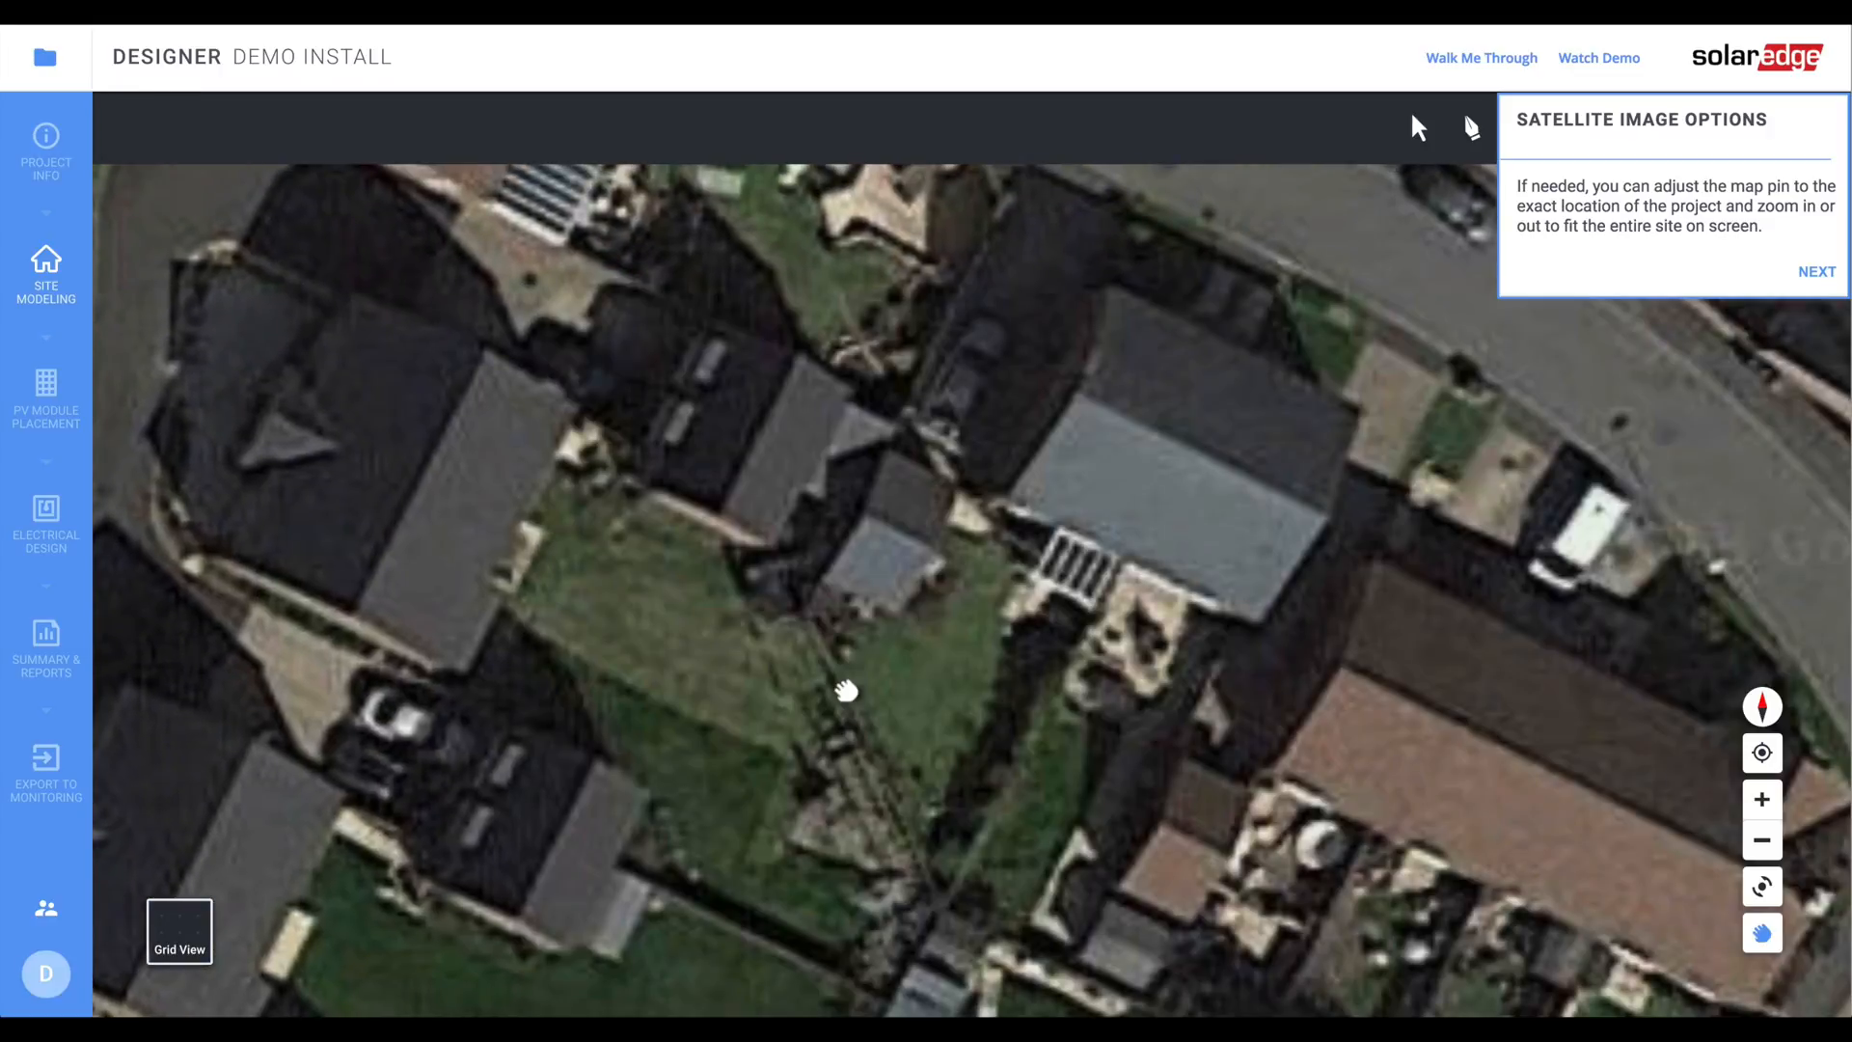
- Trace the large western house's roof as a closed four-sided outline with edges about 11.3, 9.9, 11.3 and 10.9 m
left_click_drag(850, 677, 852, 671)
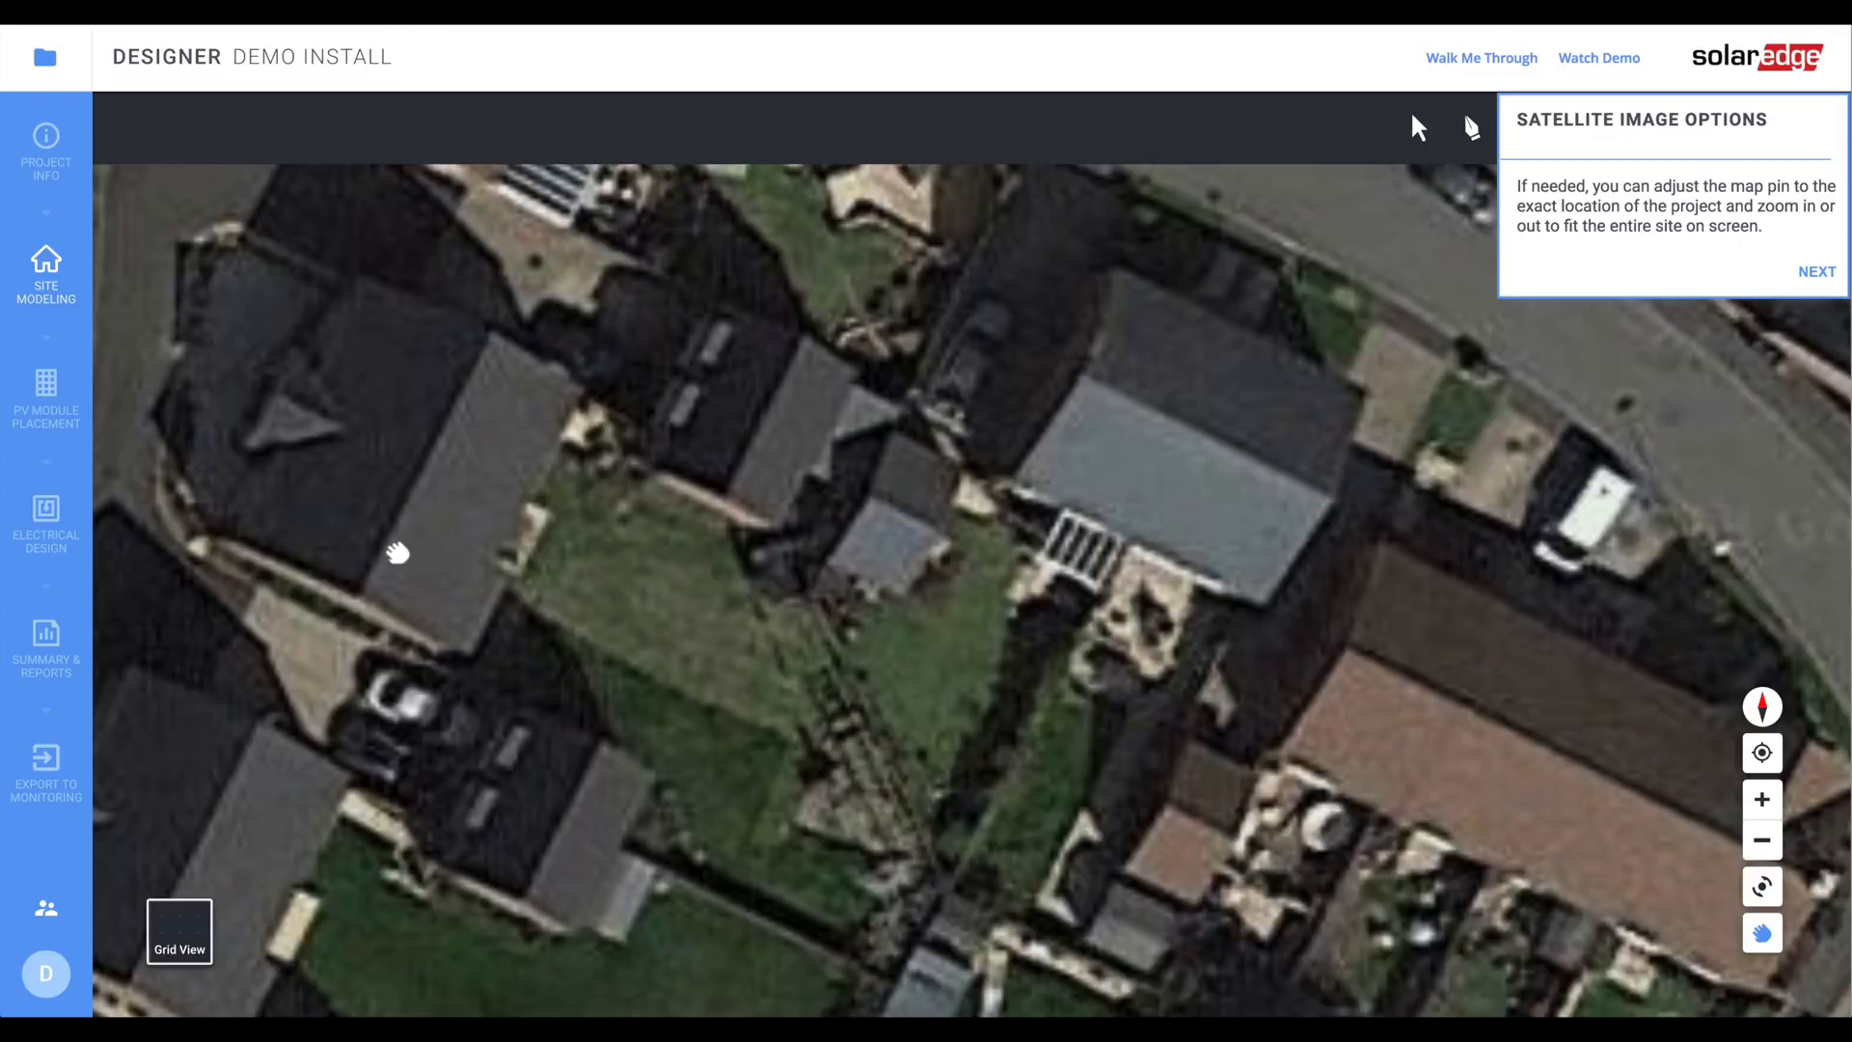
left_click(1842, 271)
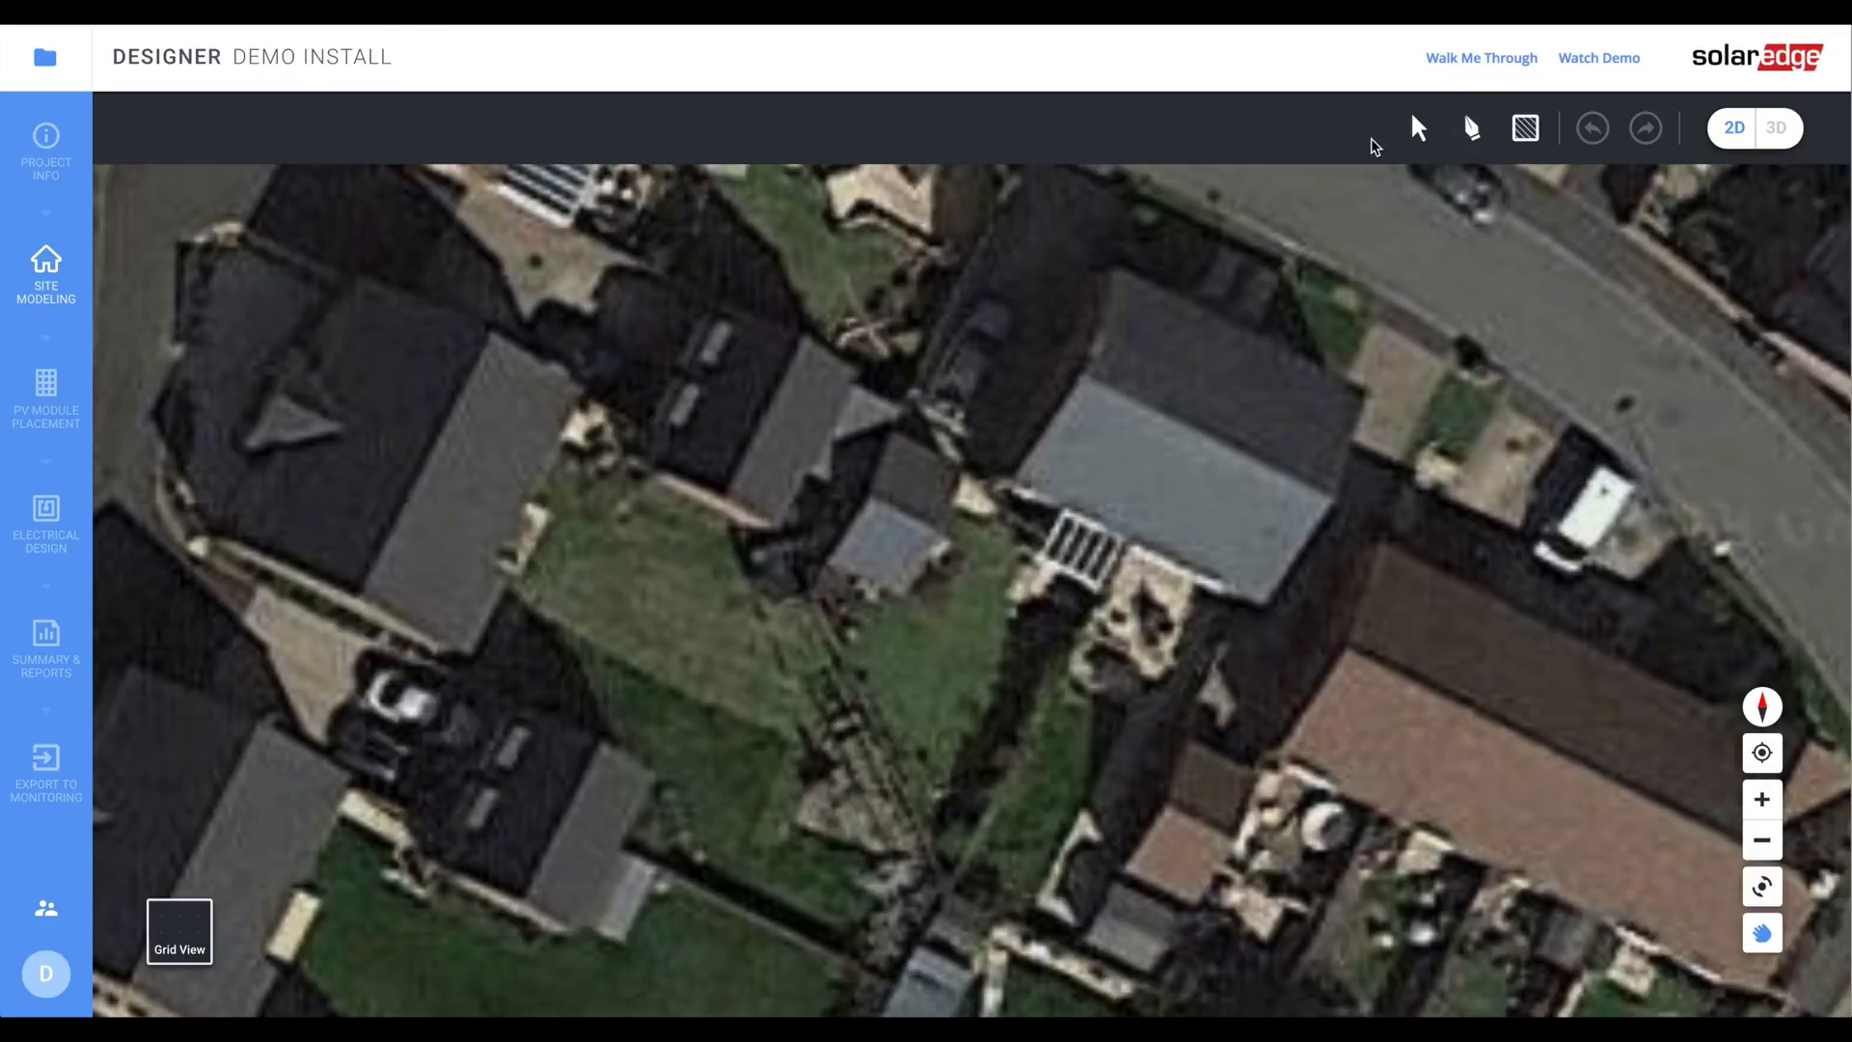
left_click(1471, 128)
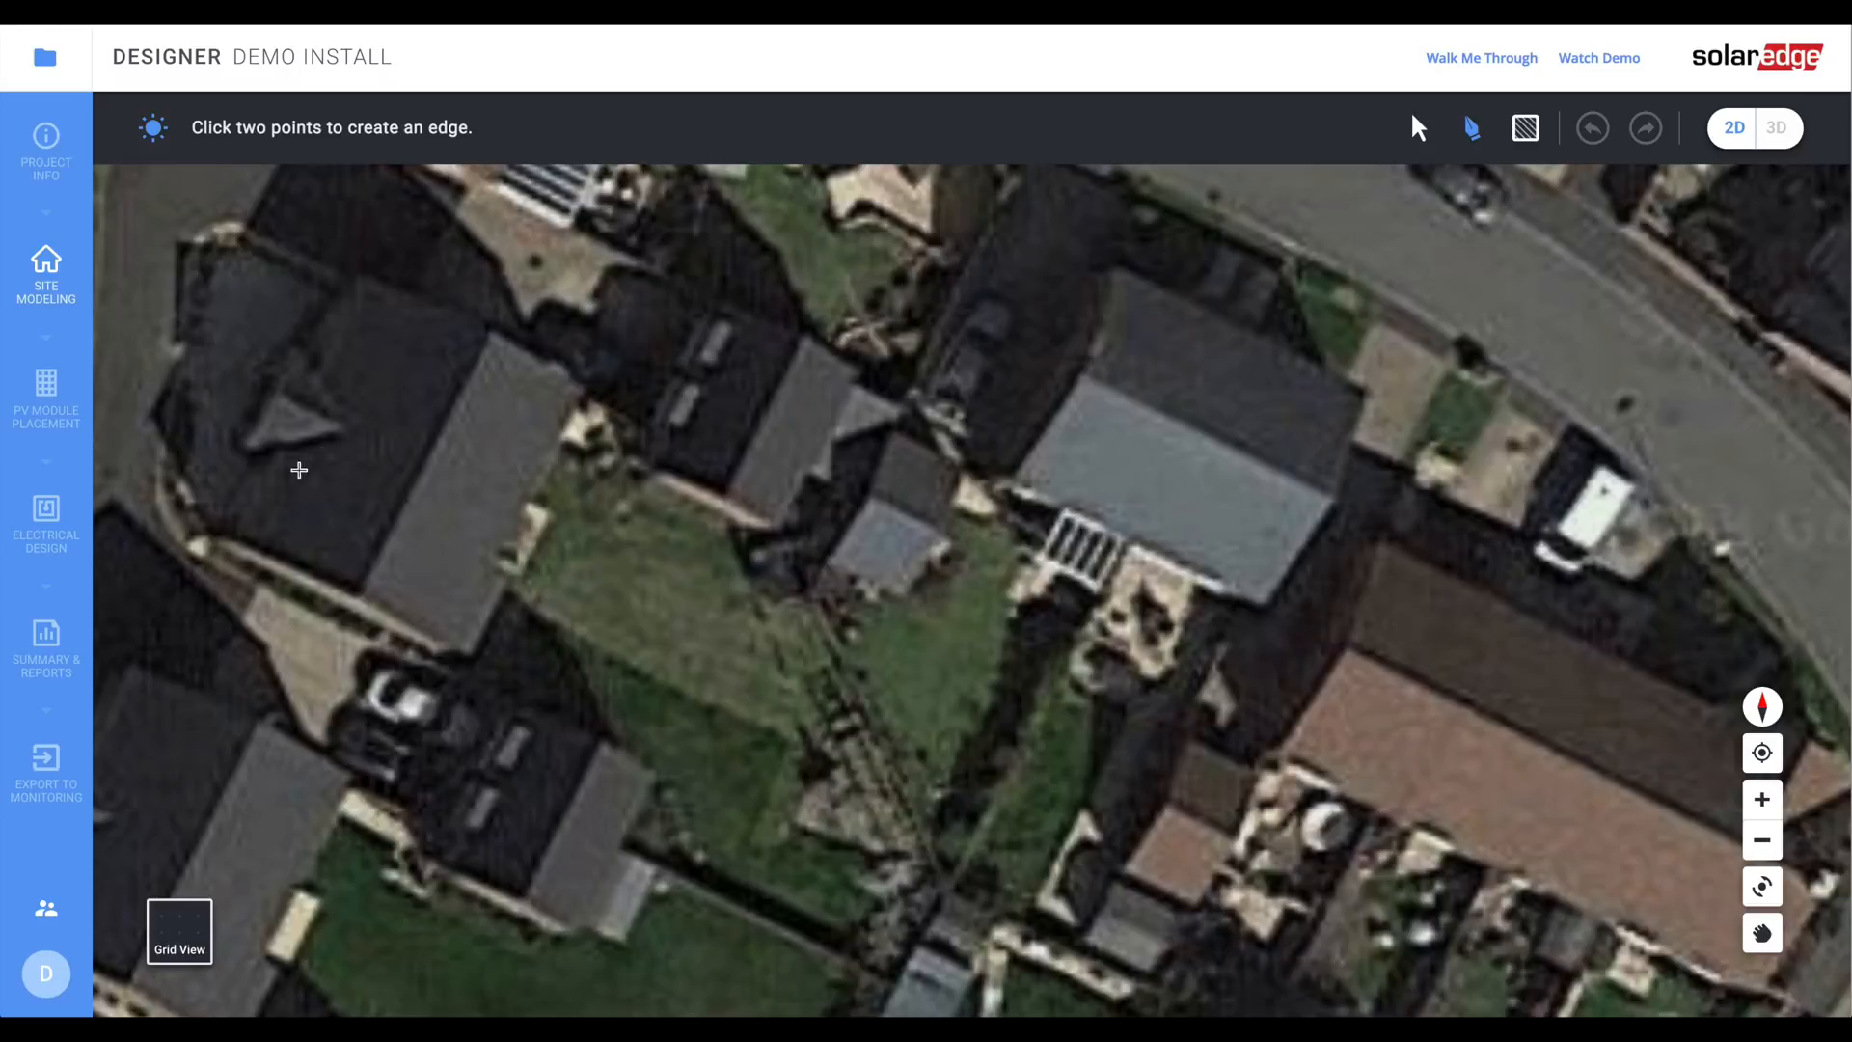
left_click(214, 533)
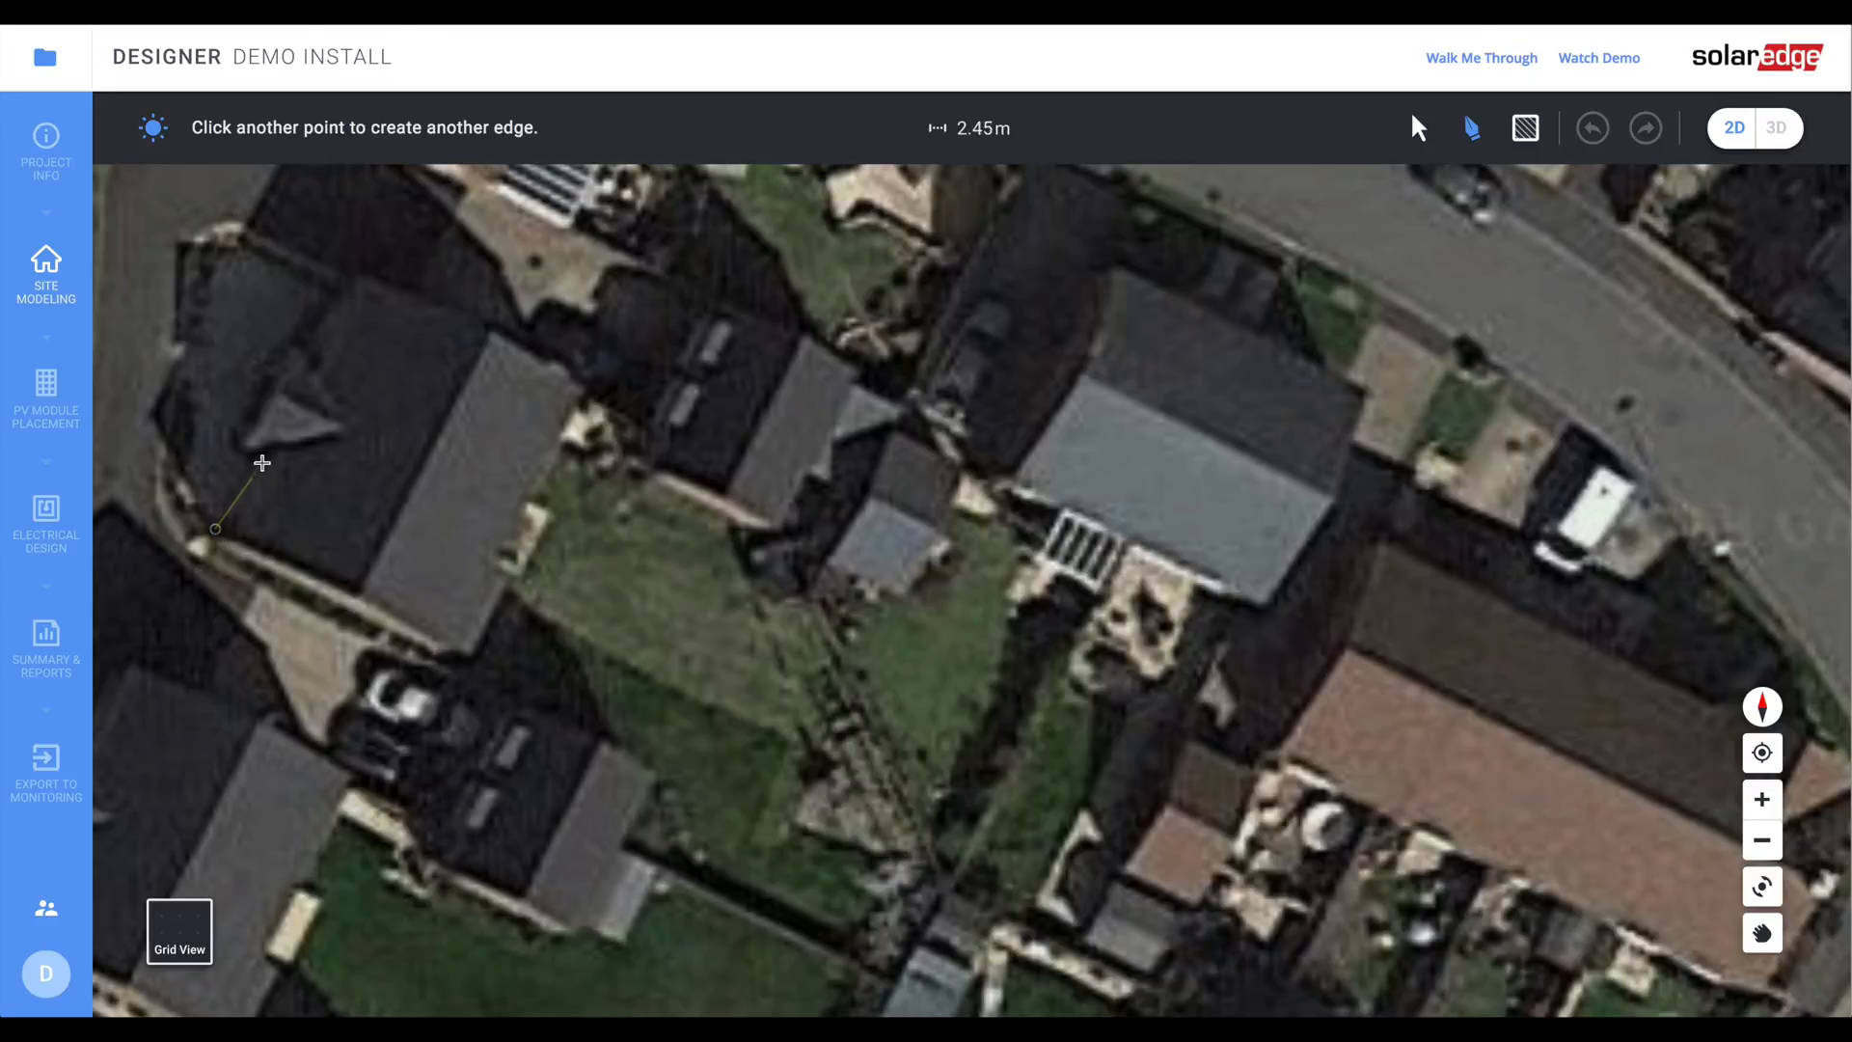
left_click(360, 275)
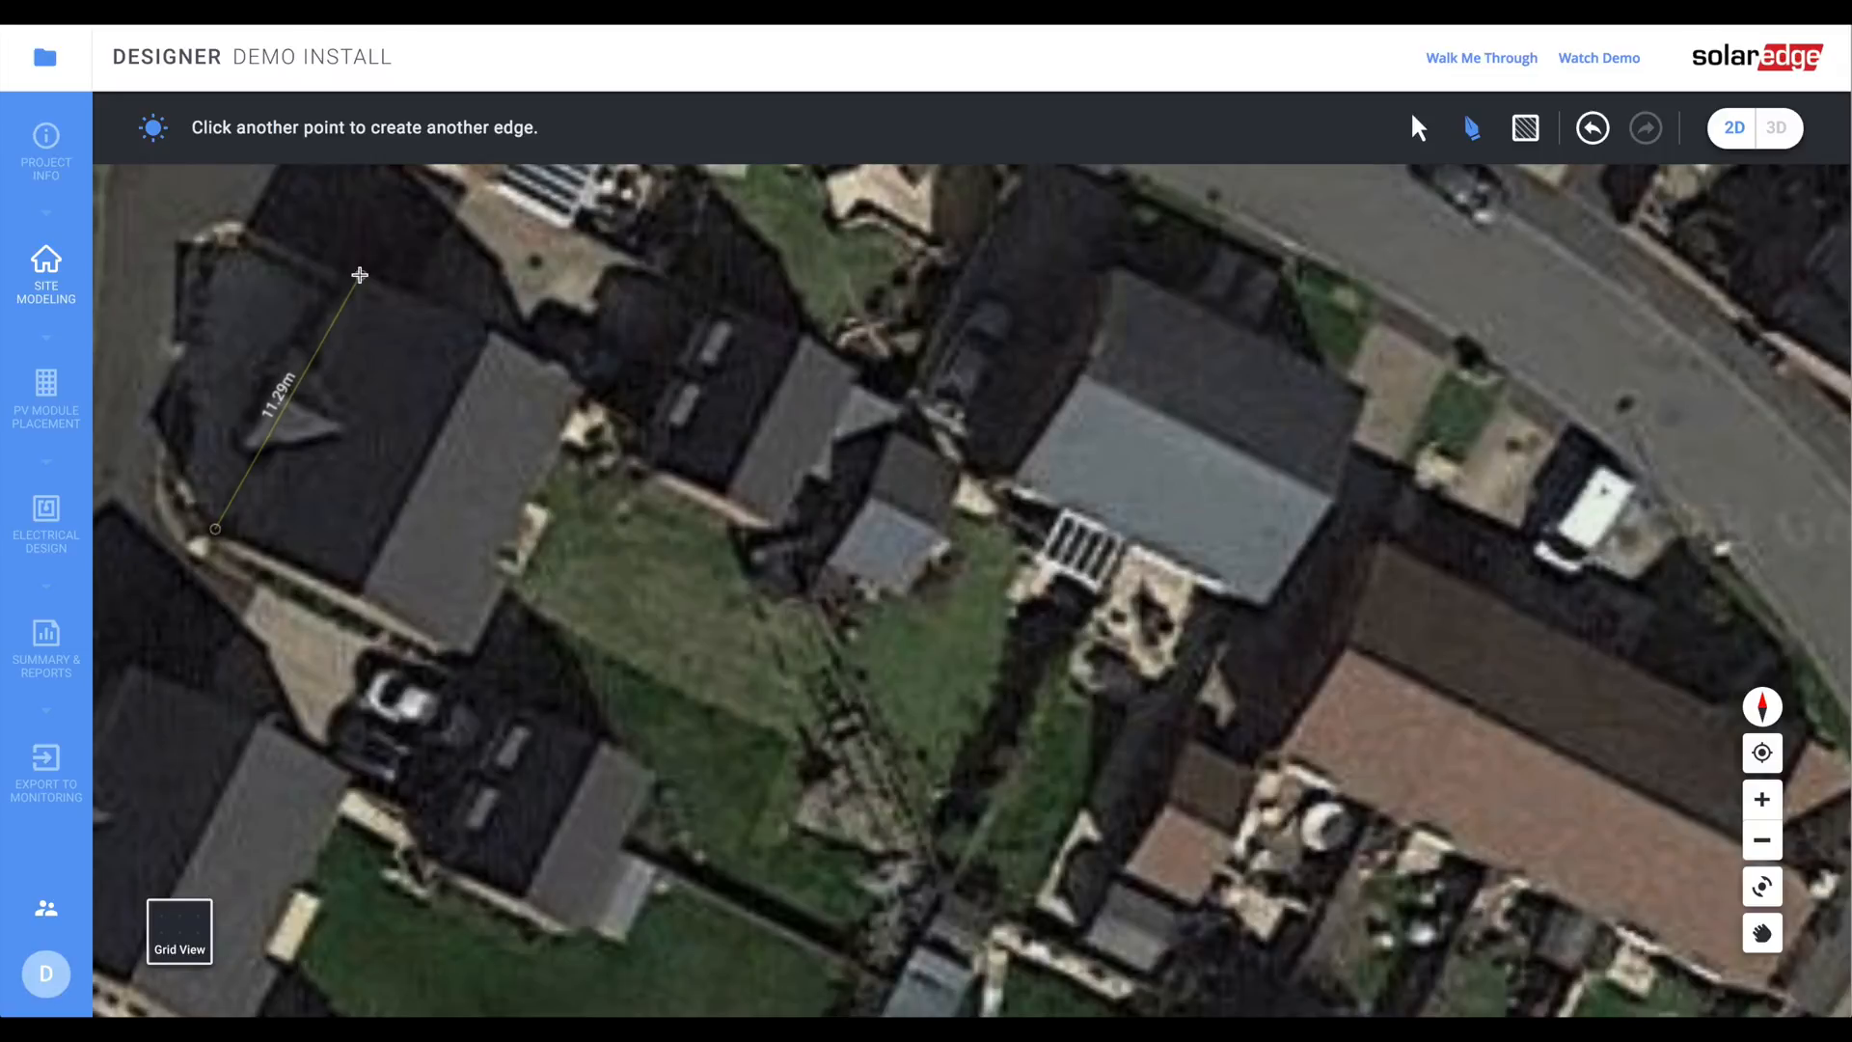
left_click(592, 382)
left_click(466, 656)
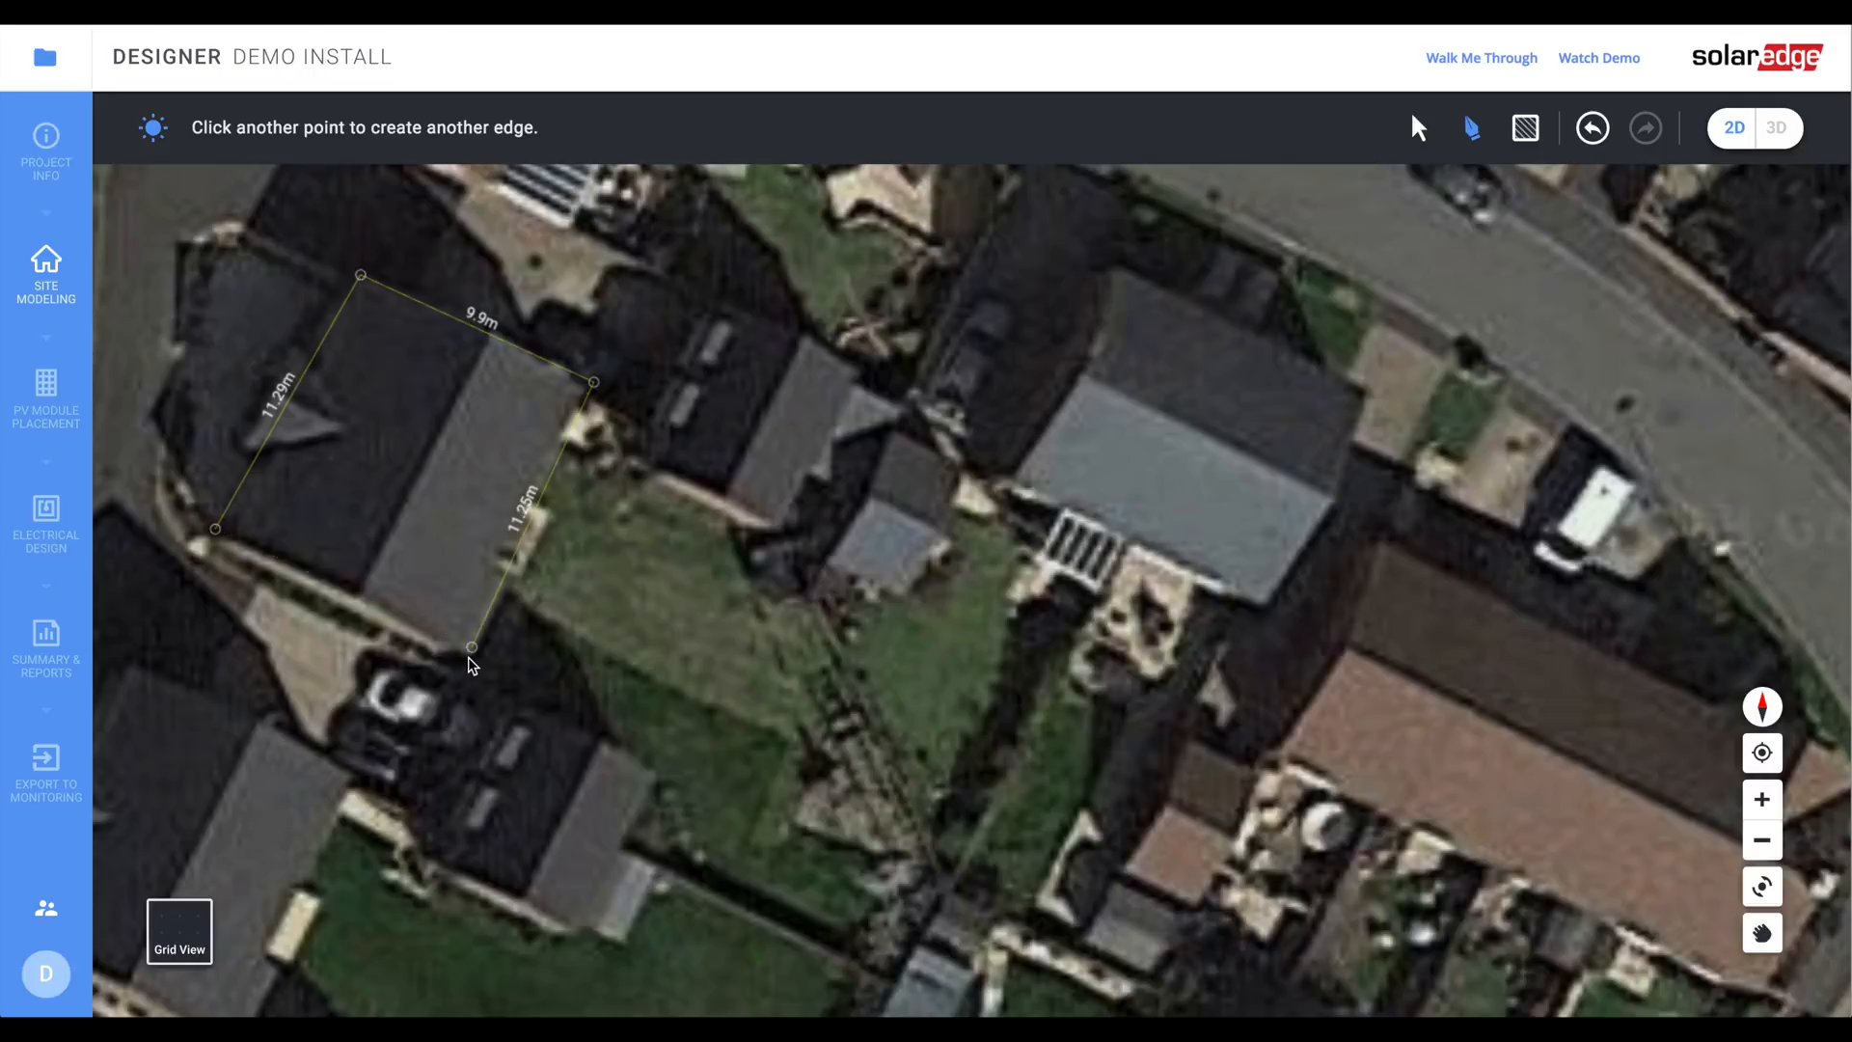
left_click(217, 530)
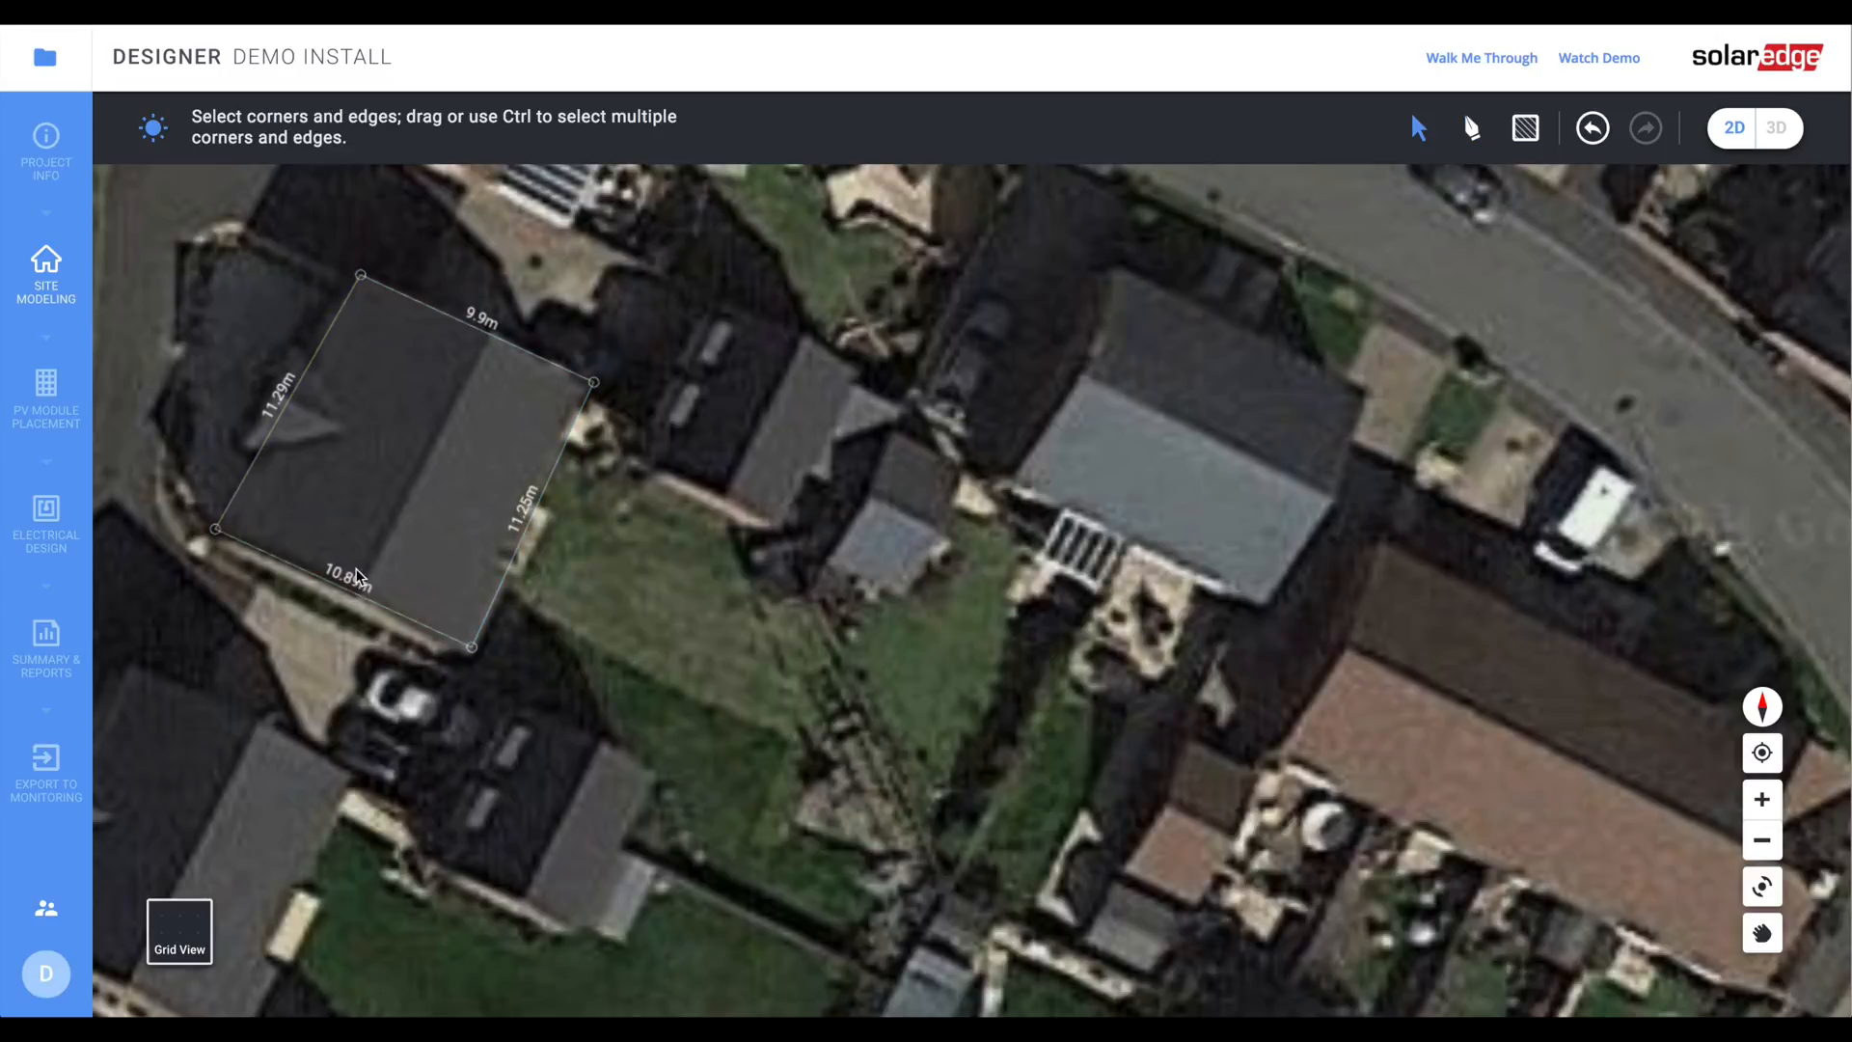
left_click(1470, 128)
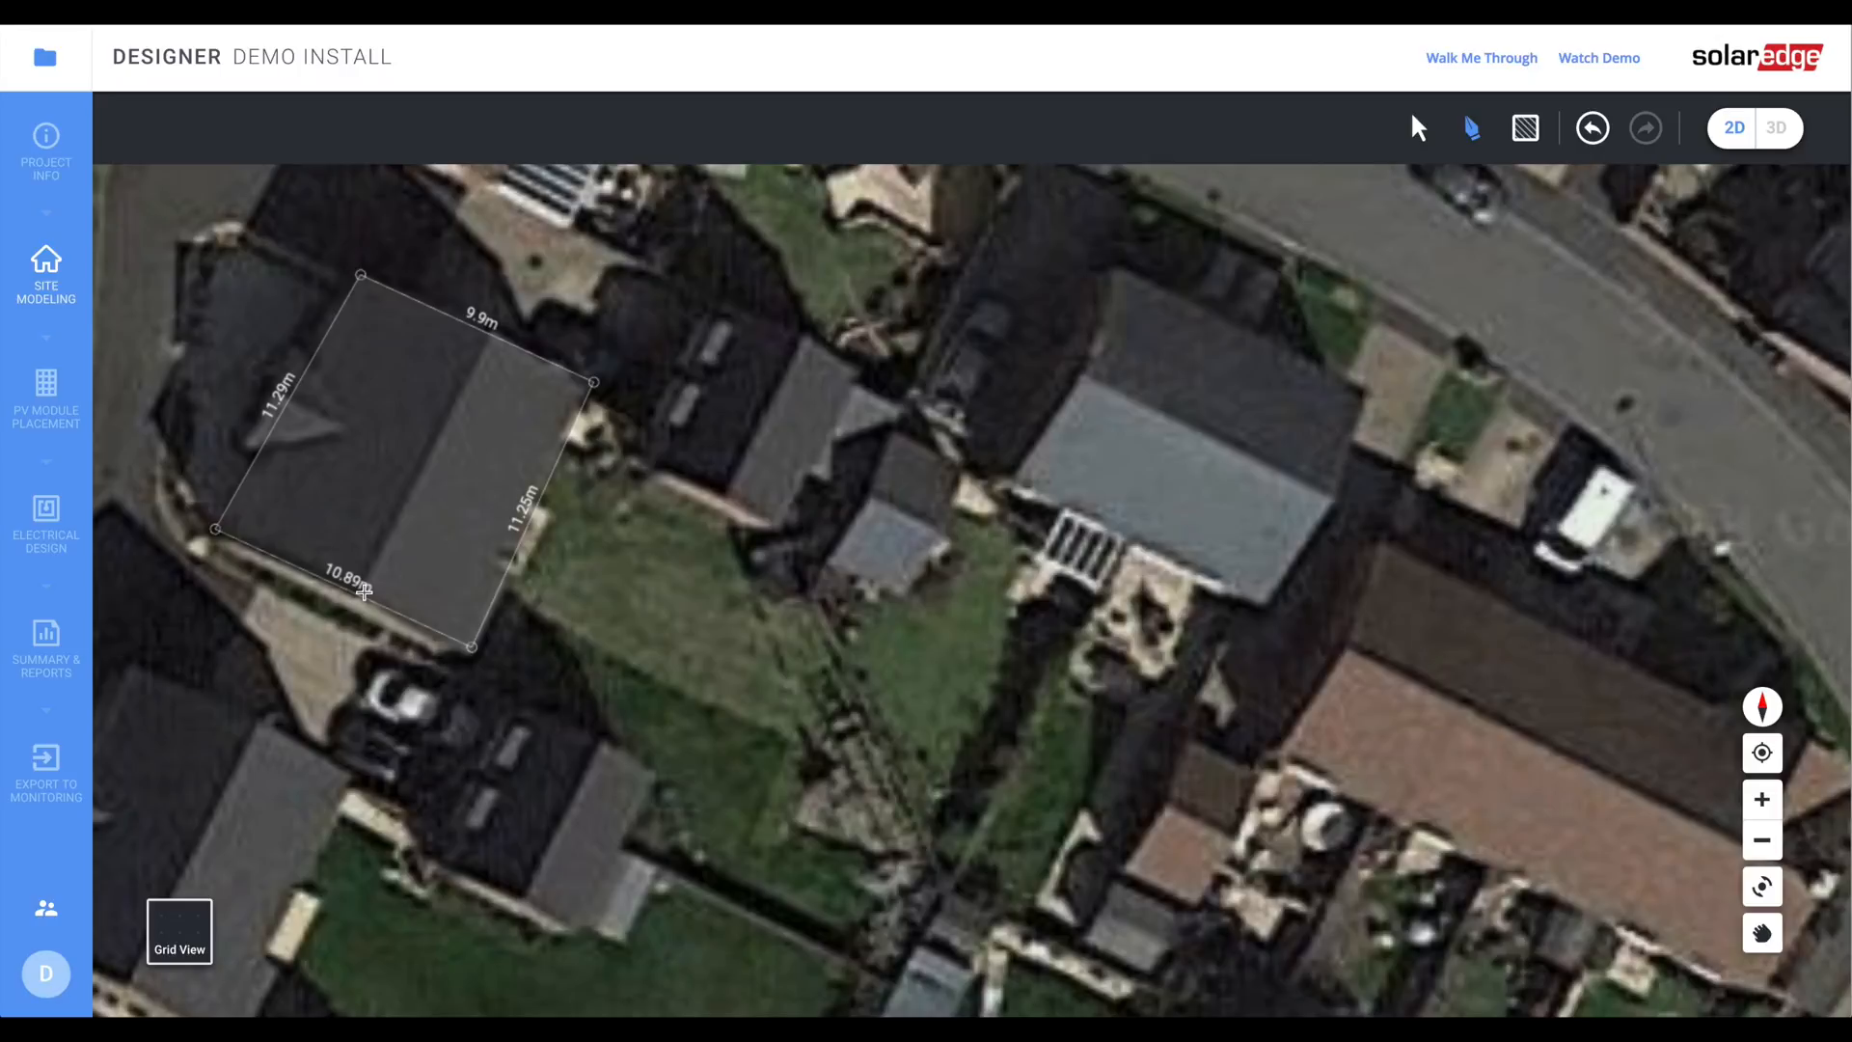
left_click(408, 495)
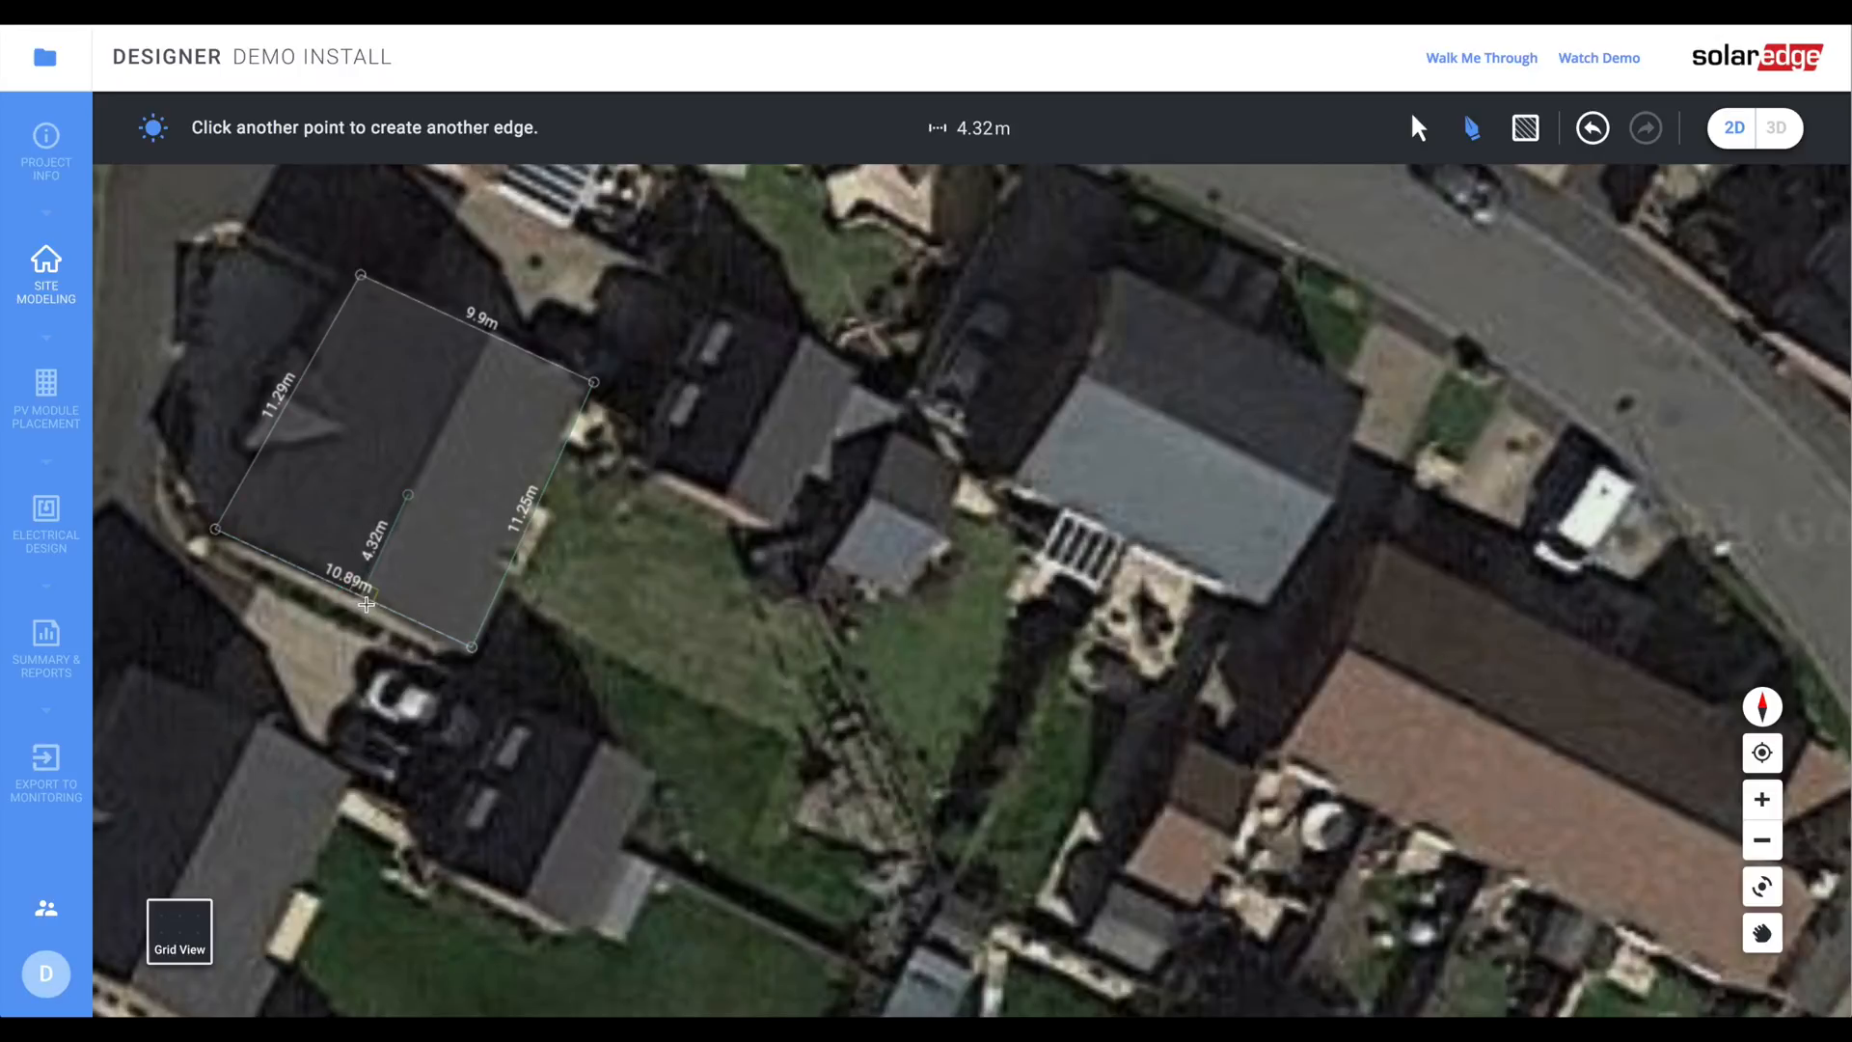
key("Escape")
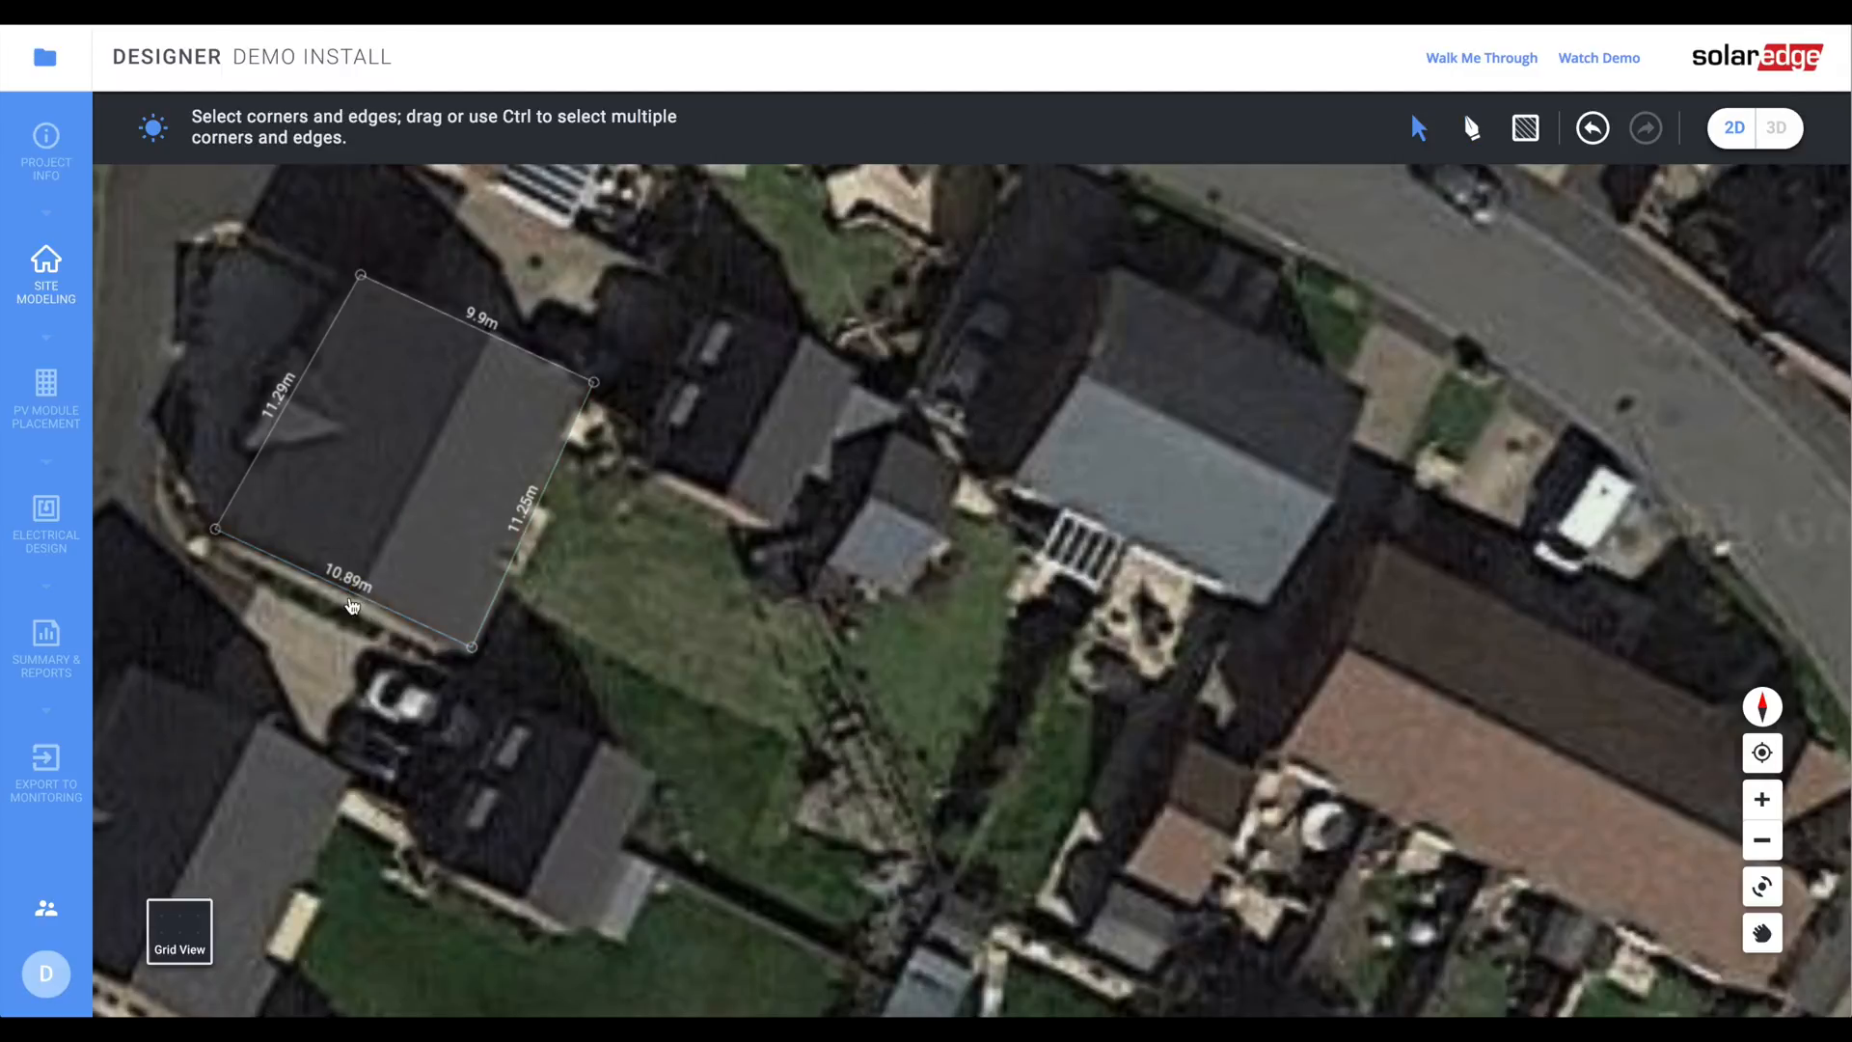
- Split the large house's roof along its ridge with an edge about 11.3 m long joining the two shorter sides
left_click(1472, 126)
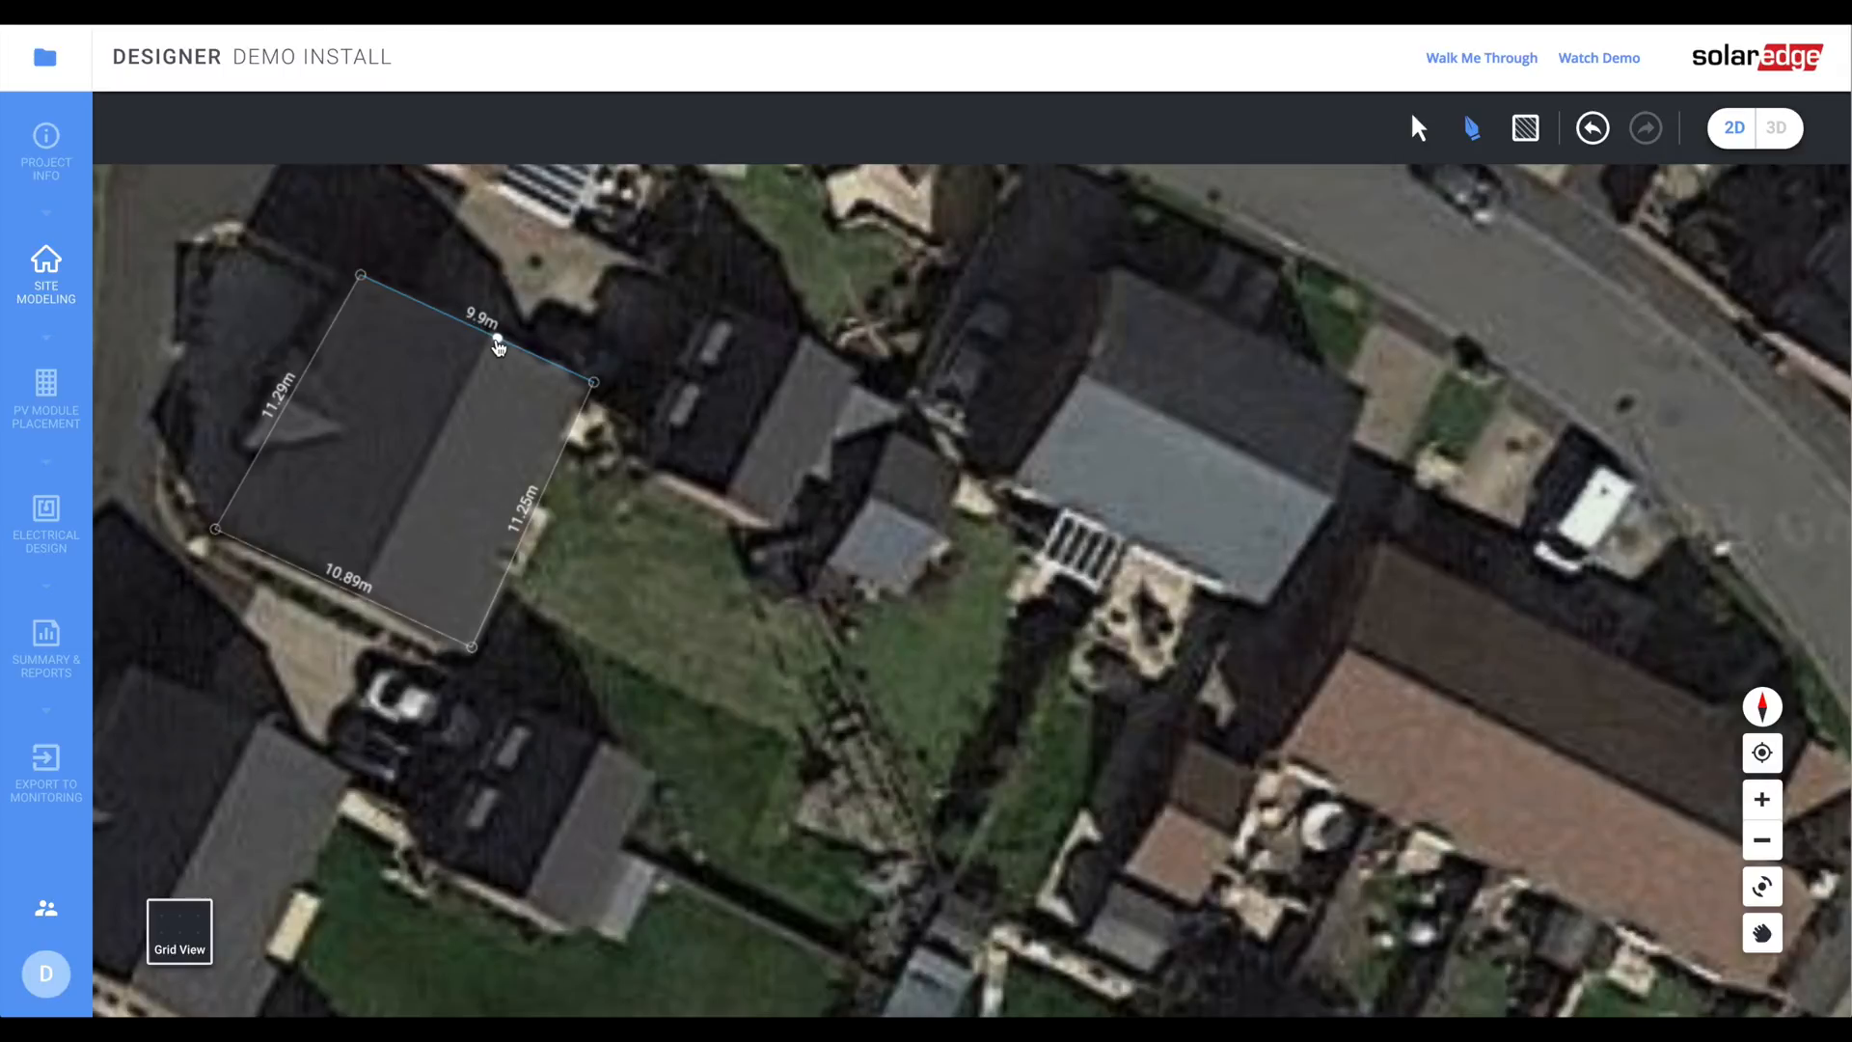
left_click(498, 340)
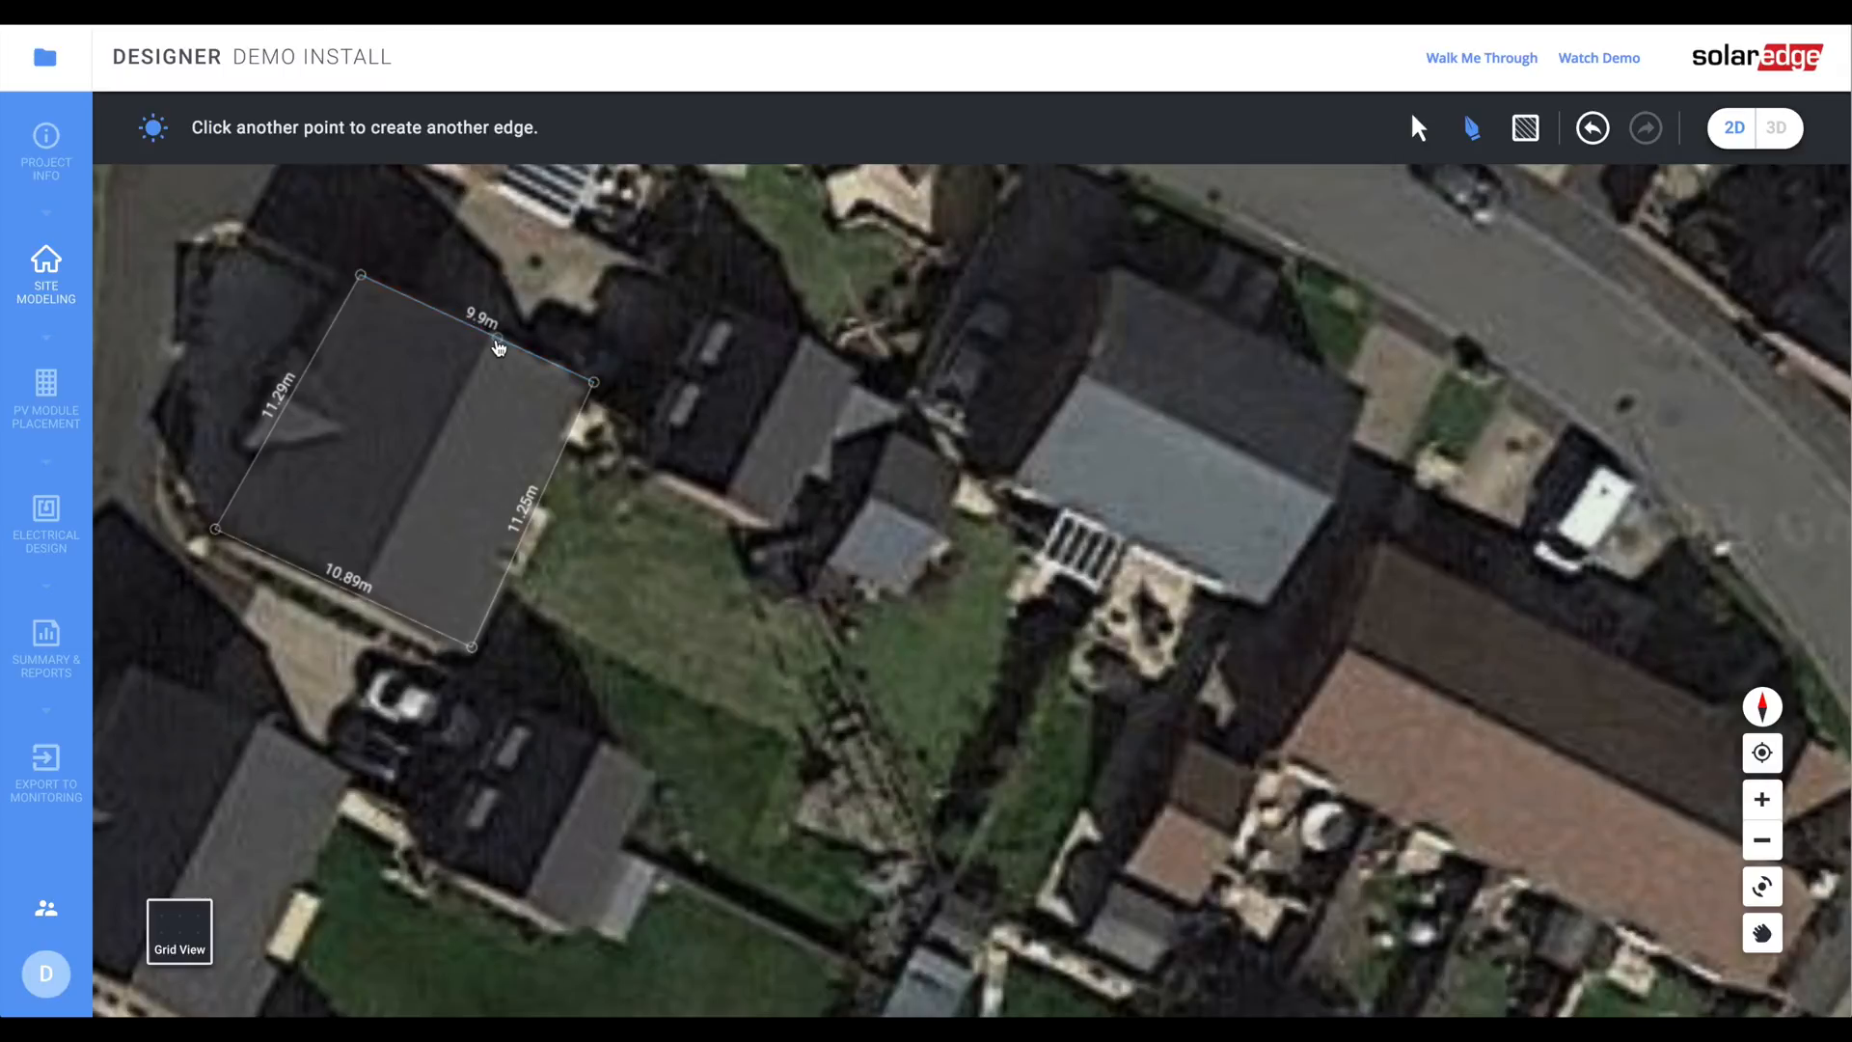
left_click(366, 598)
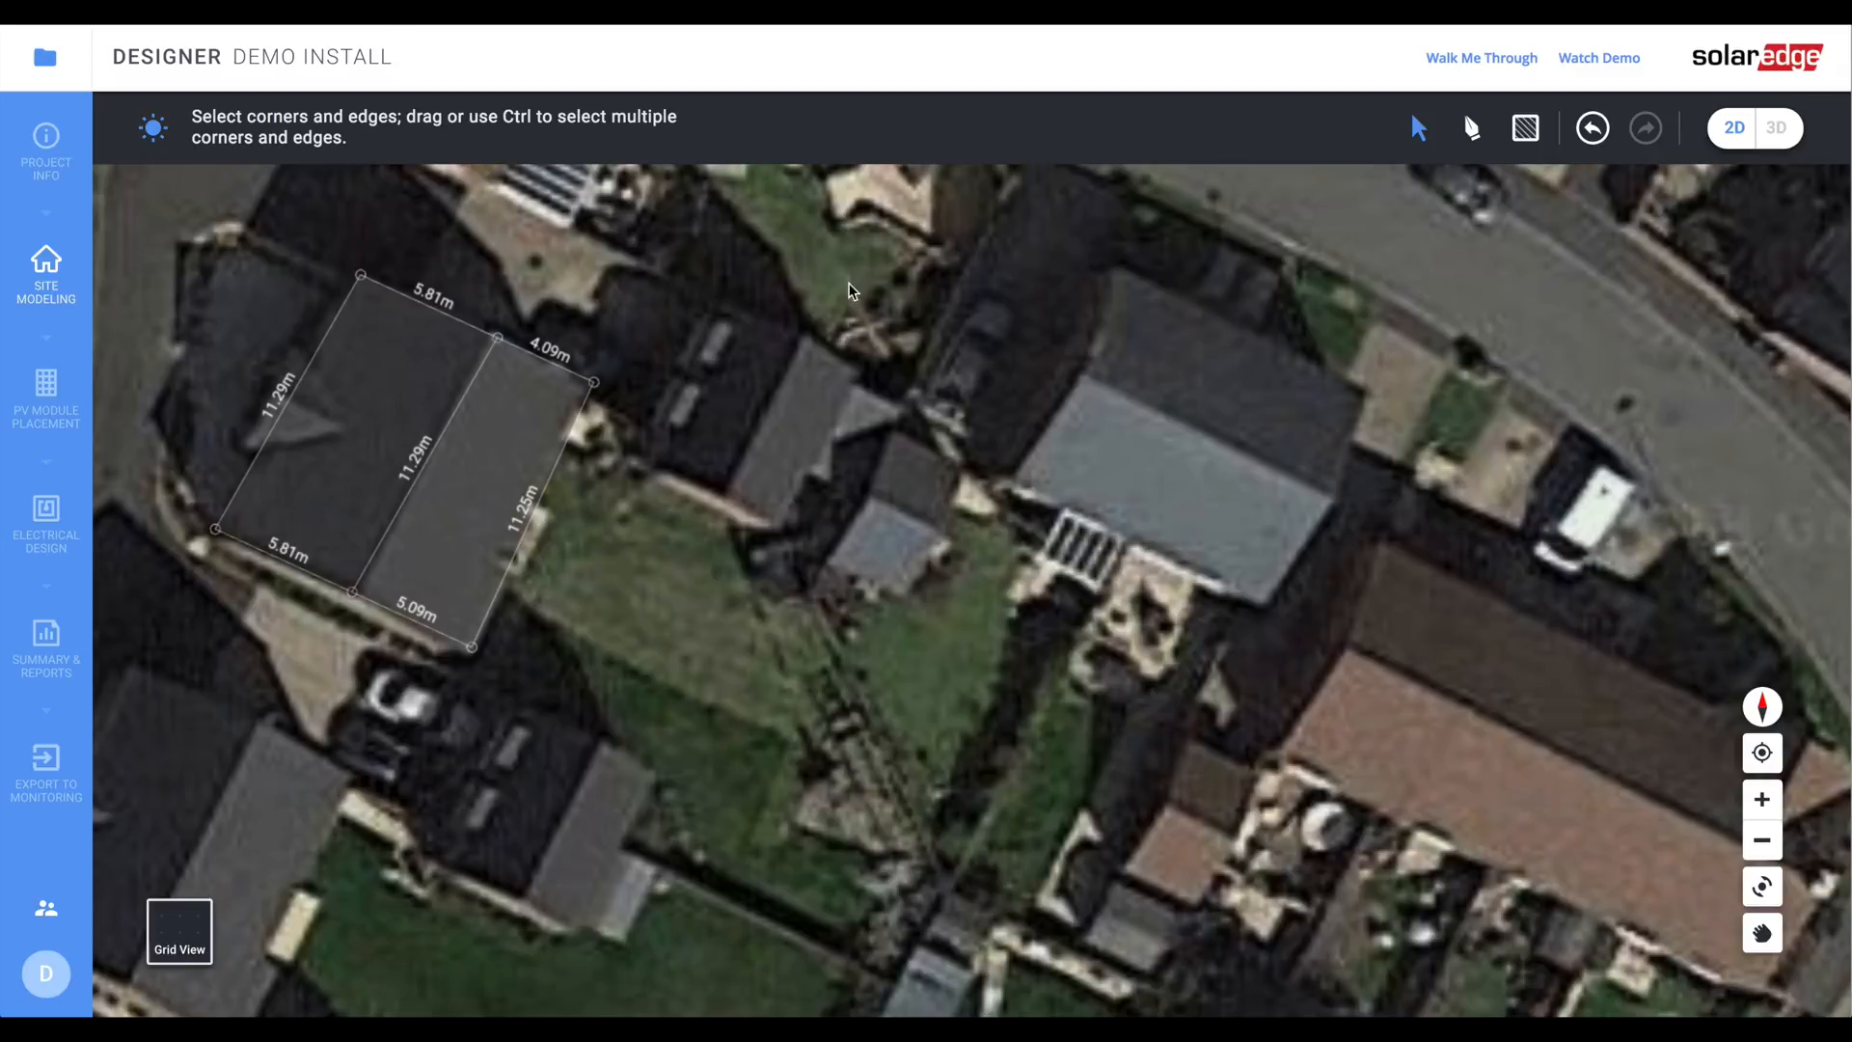
- Trace the roof of the smaller building beside the house as a closed rectangle about 5 m by 6.7 m
left_click(1476, 135)
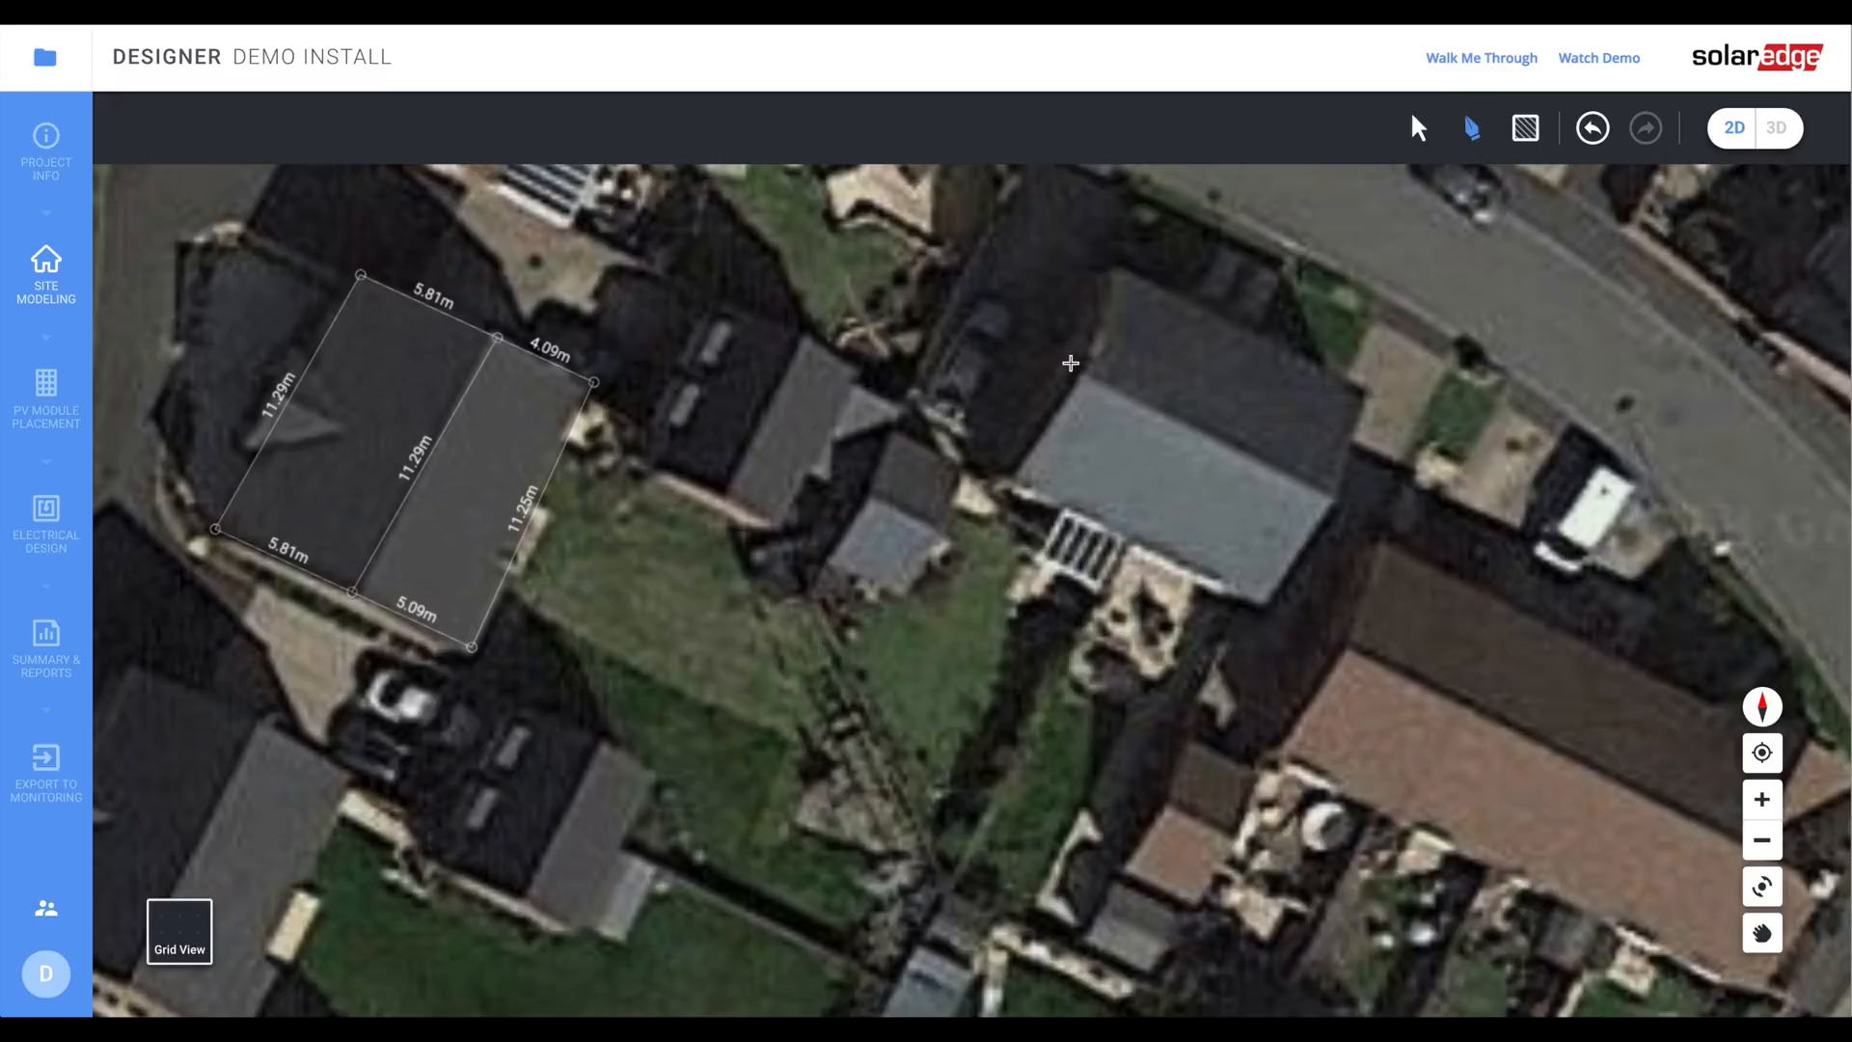
left_click(778, 524)
left_click(658, 468)
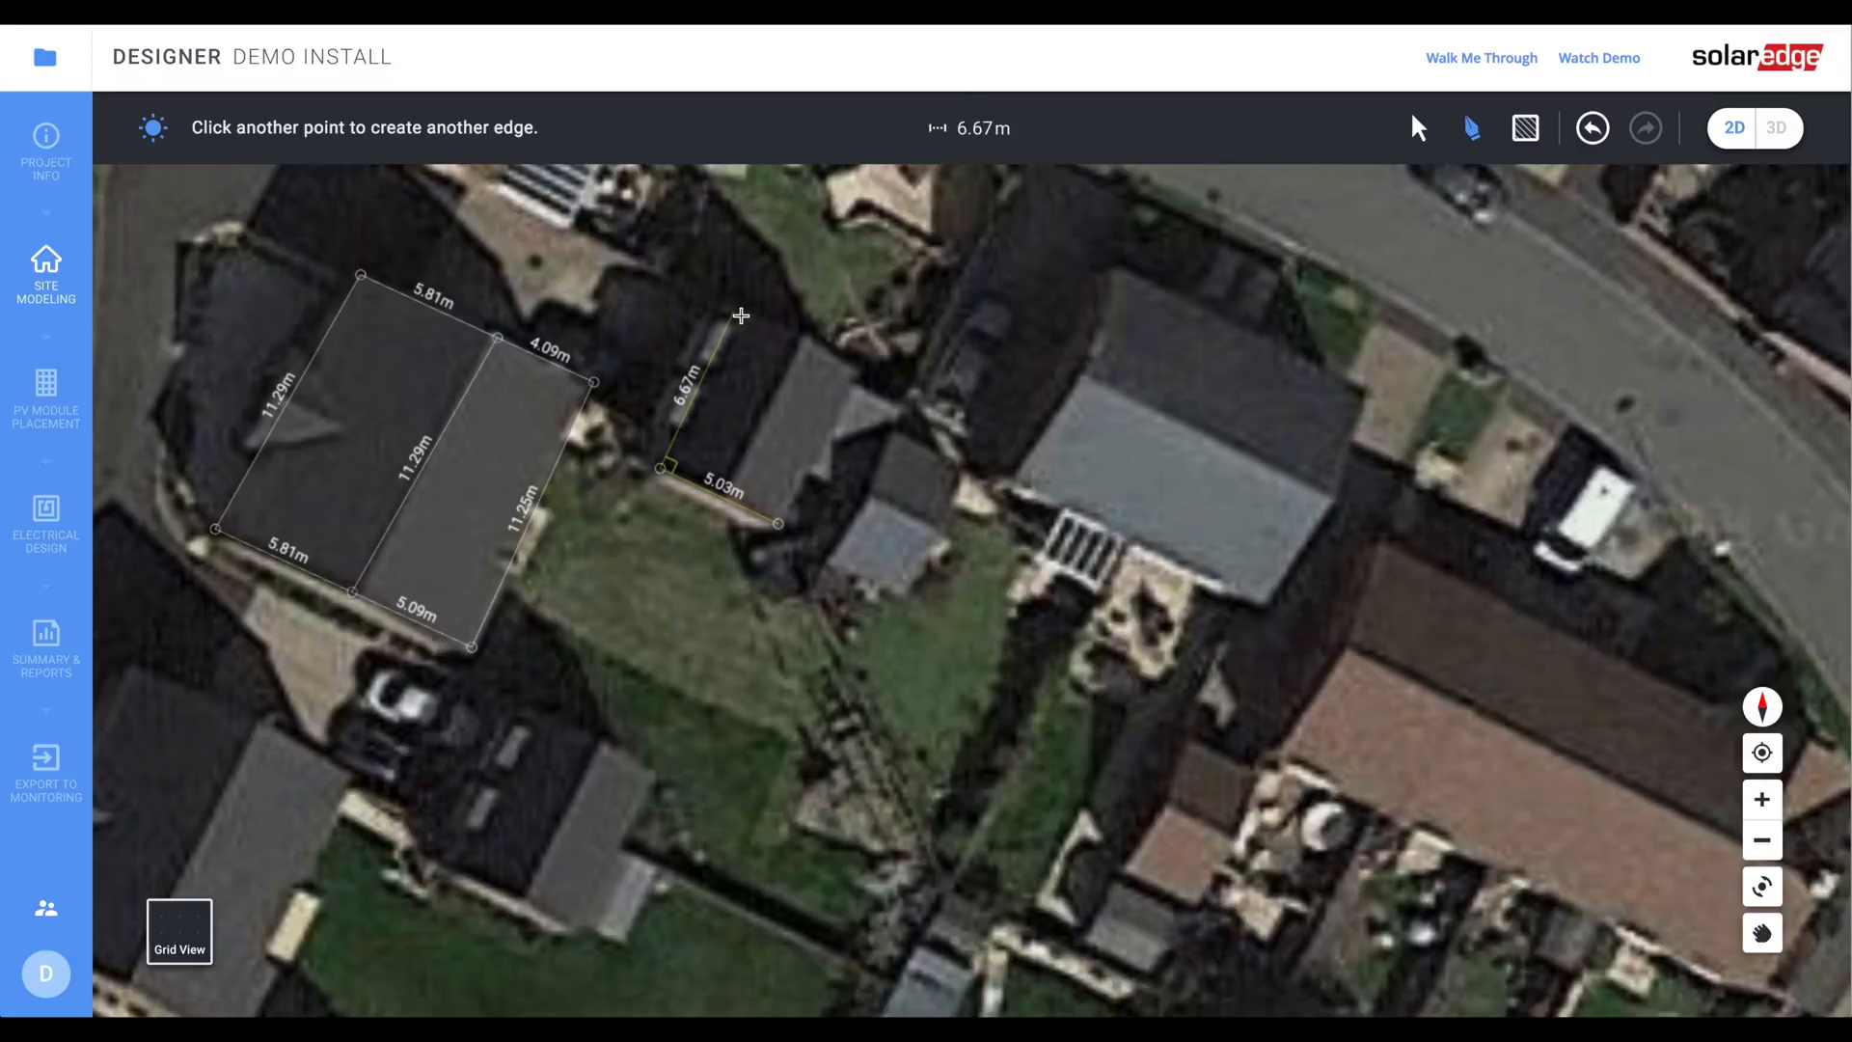
left_click(734, 312)
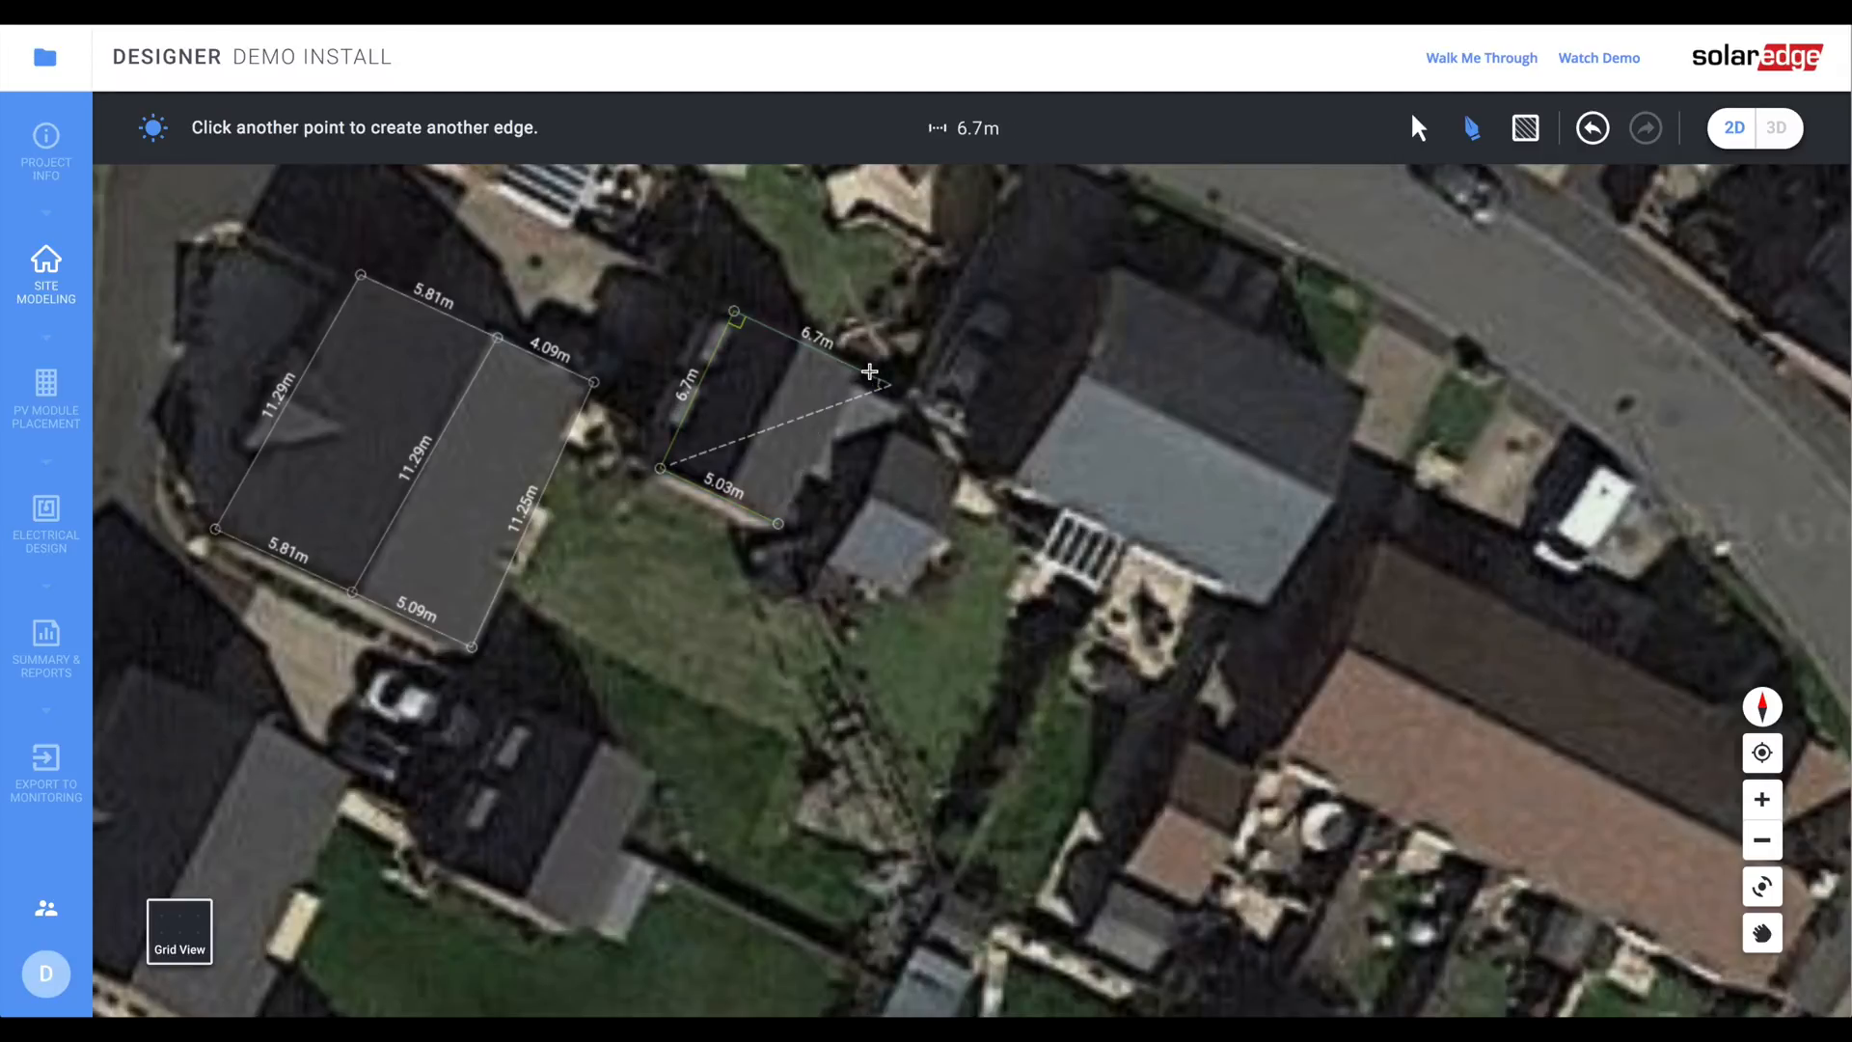
left_click(853, 367)
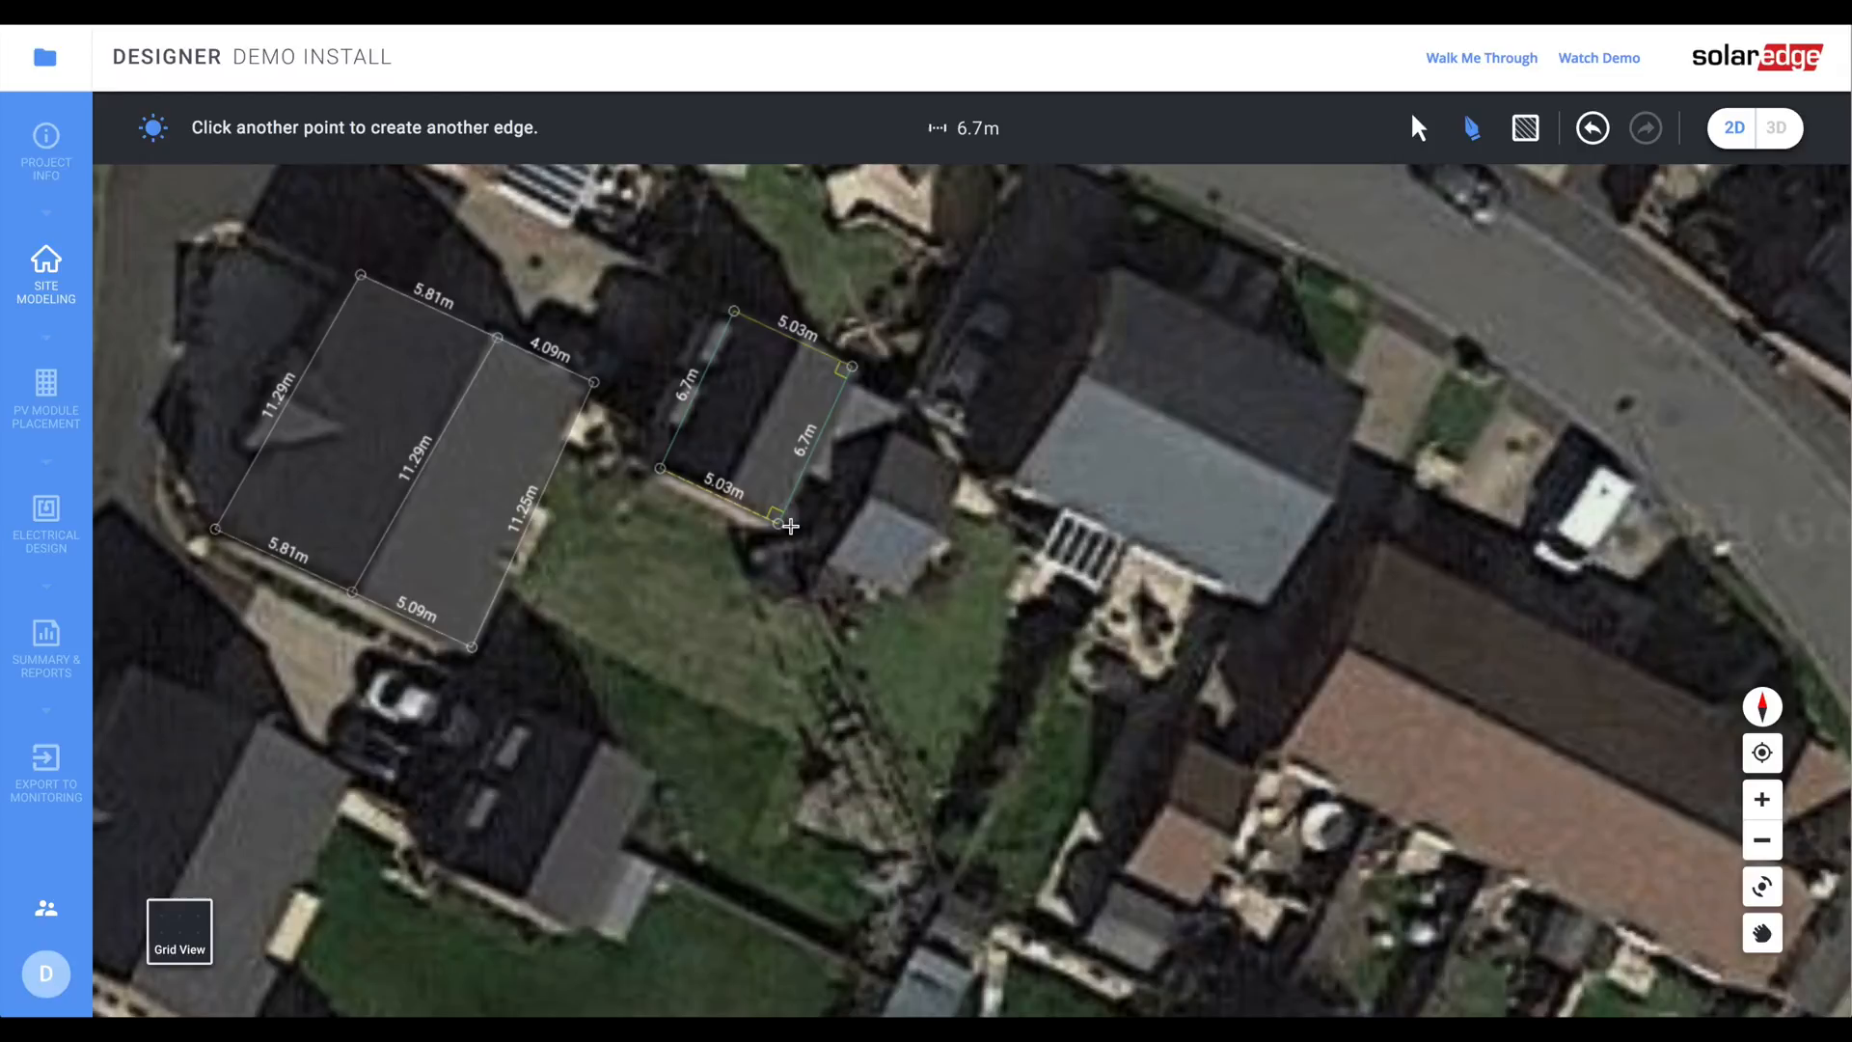
left_click(779, 523)
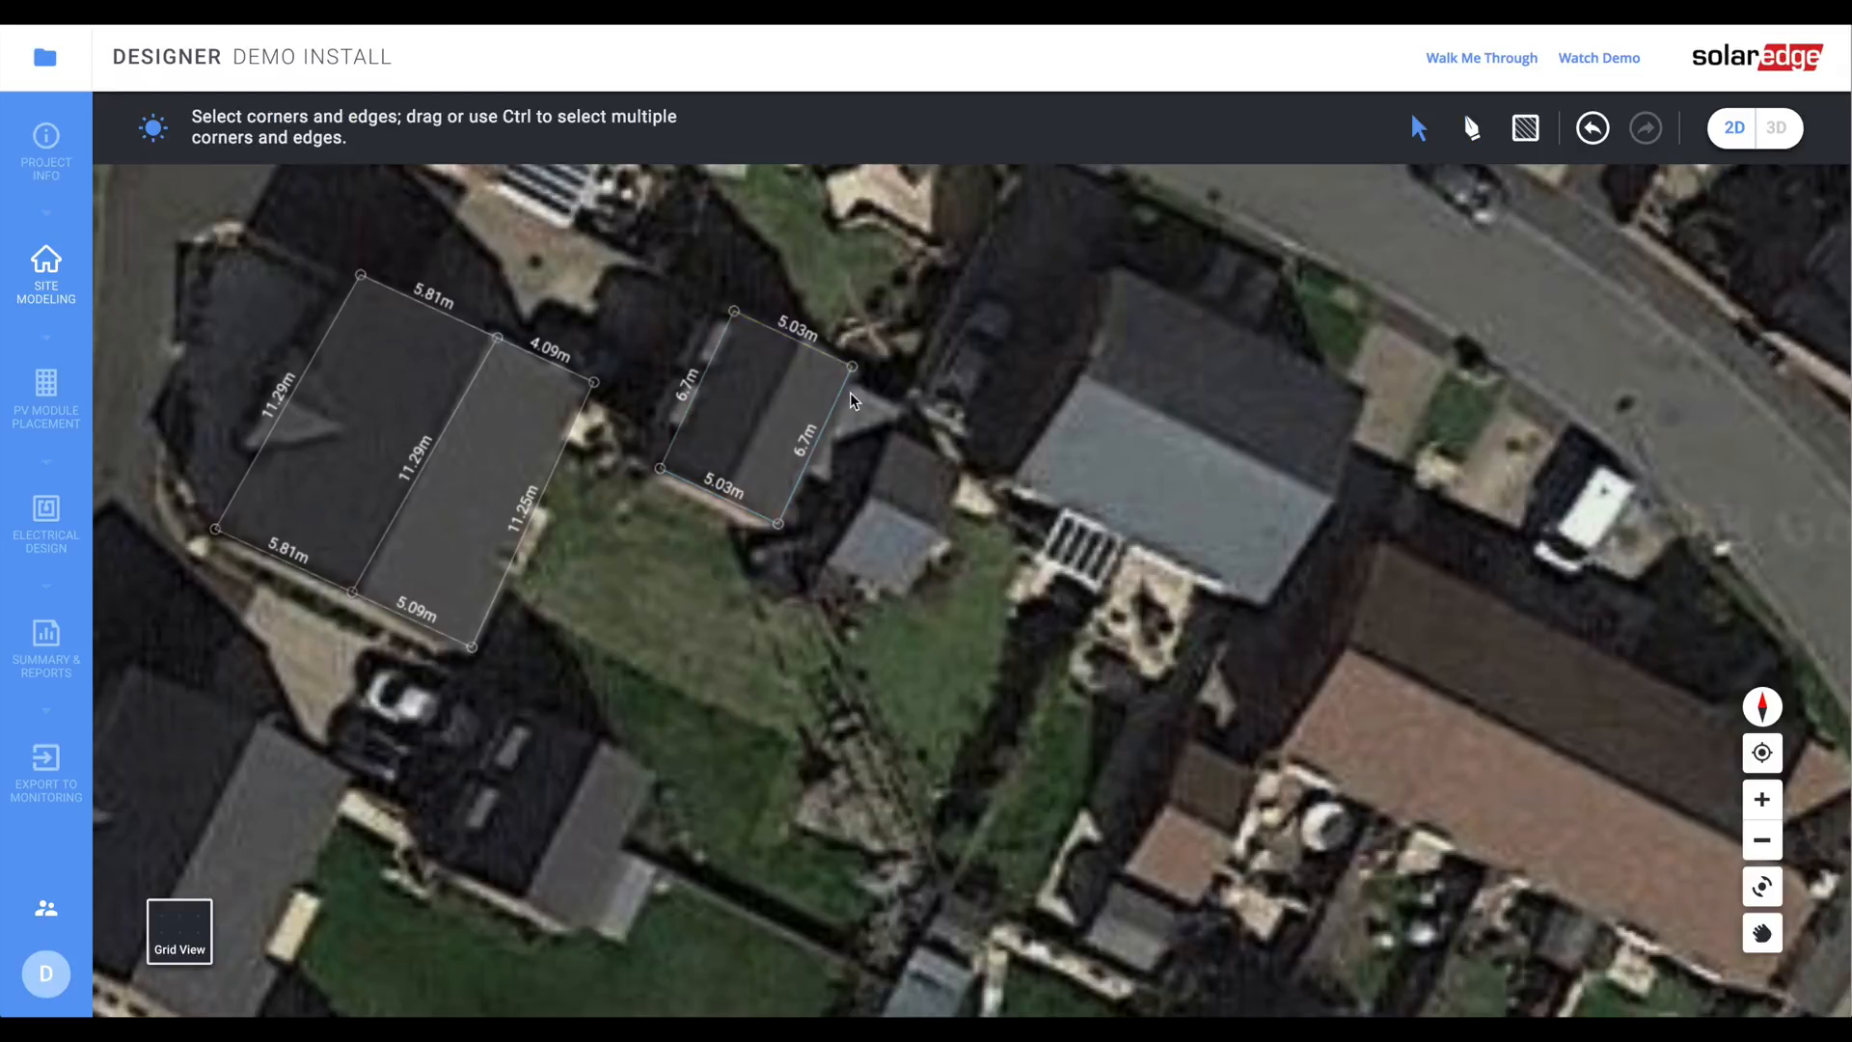
- Split the smaller building's roof down the middle with a ridge edge about 6.7 m long, ending the line there
left_click(1463, 141)
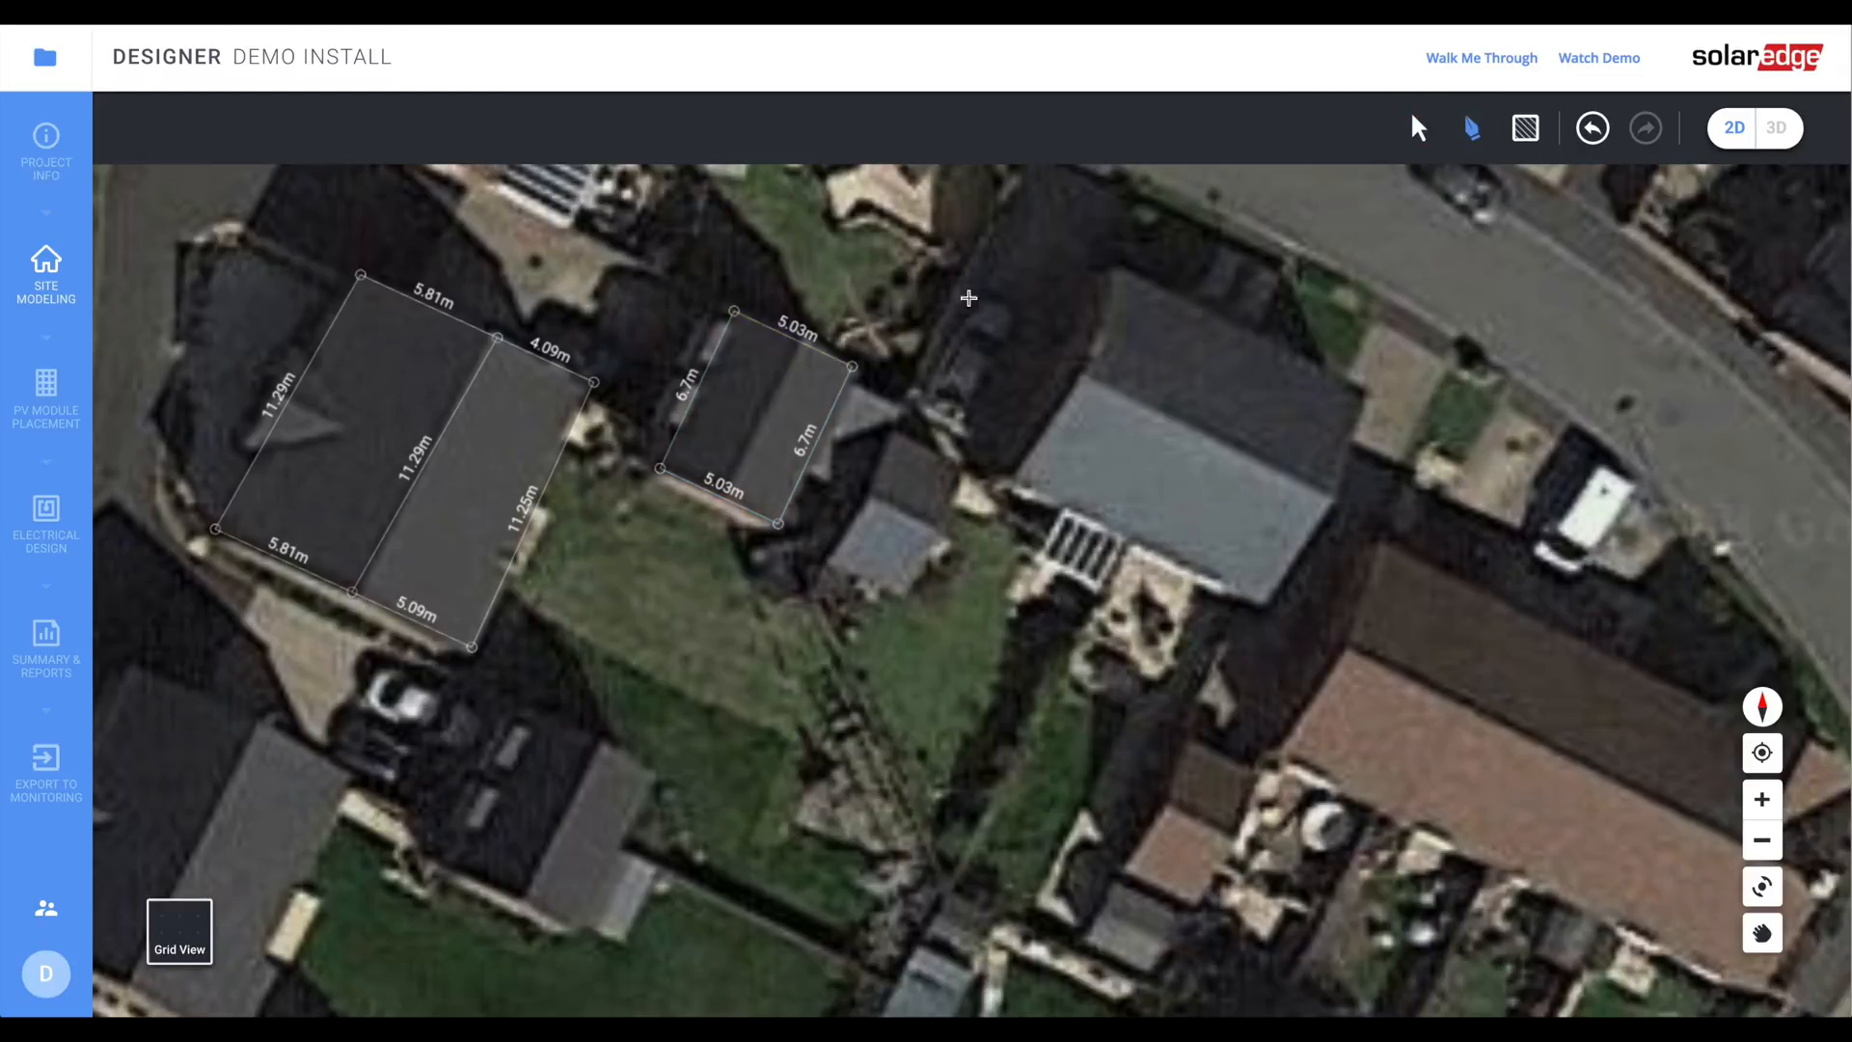
left_click(719, 495)
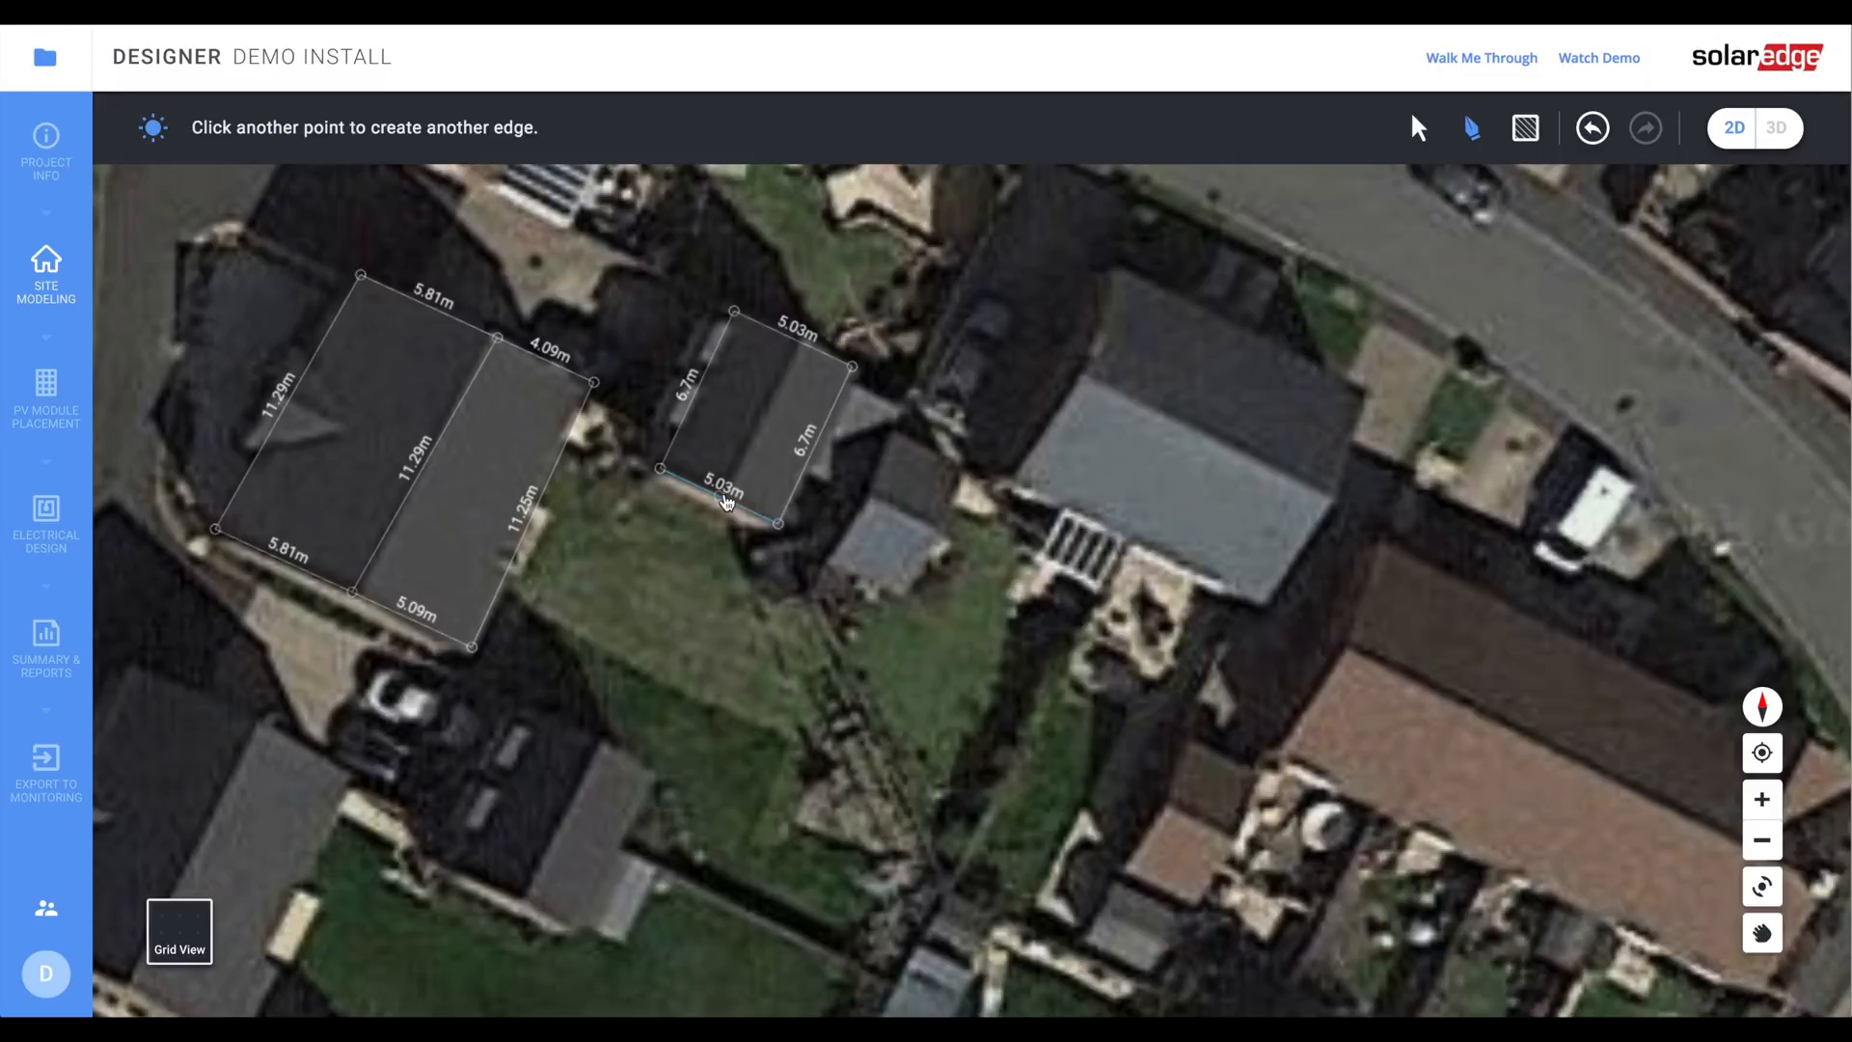
left_click(798, 351)
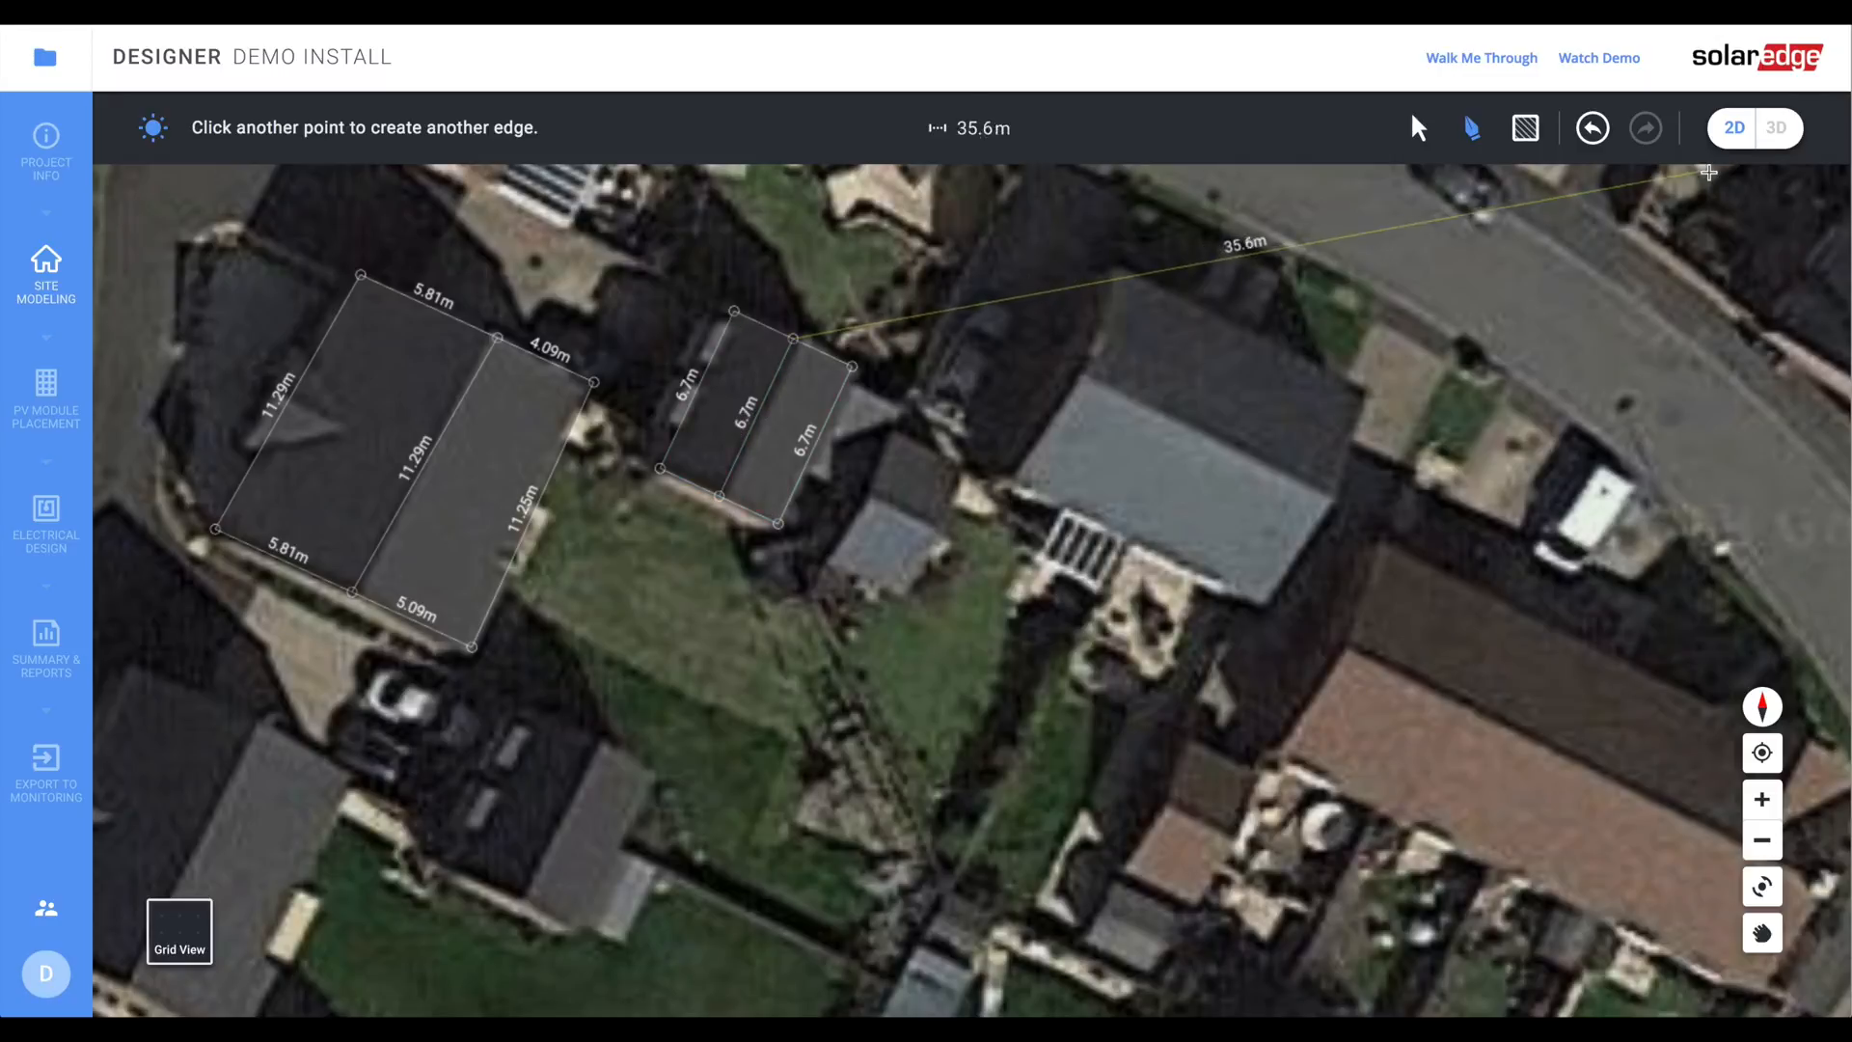
key("Escape")
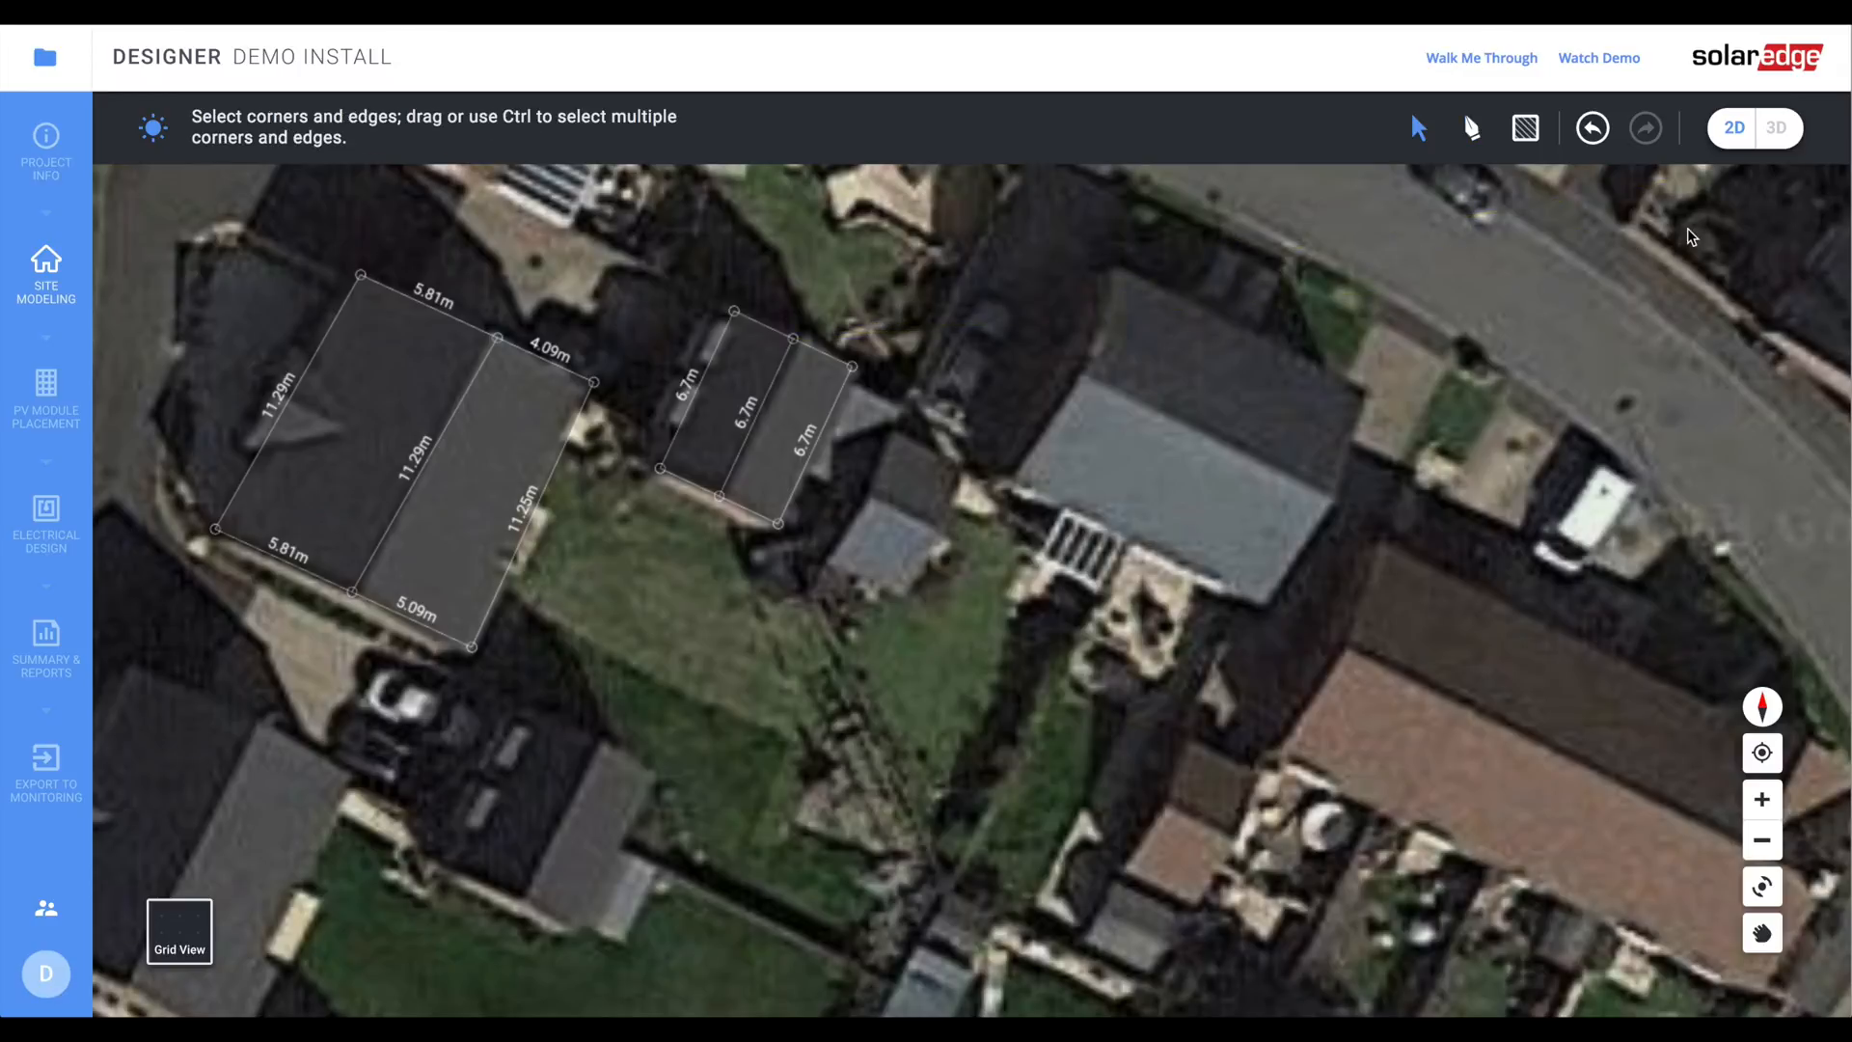
- Switch to the 3D view and raise the large house's ridge to about 7.23 m, giving the roof a 40° slope
left_click(1777, 131)
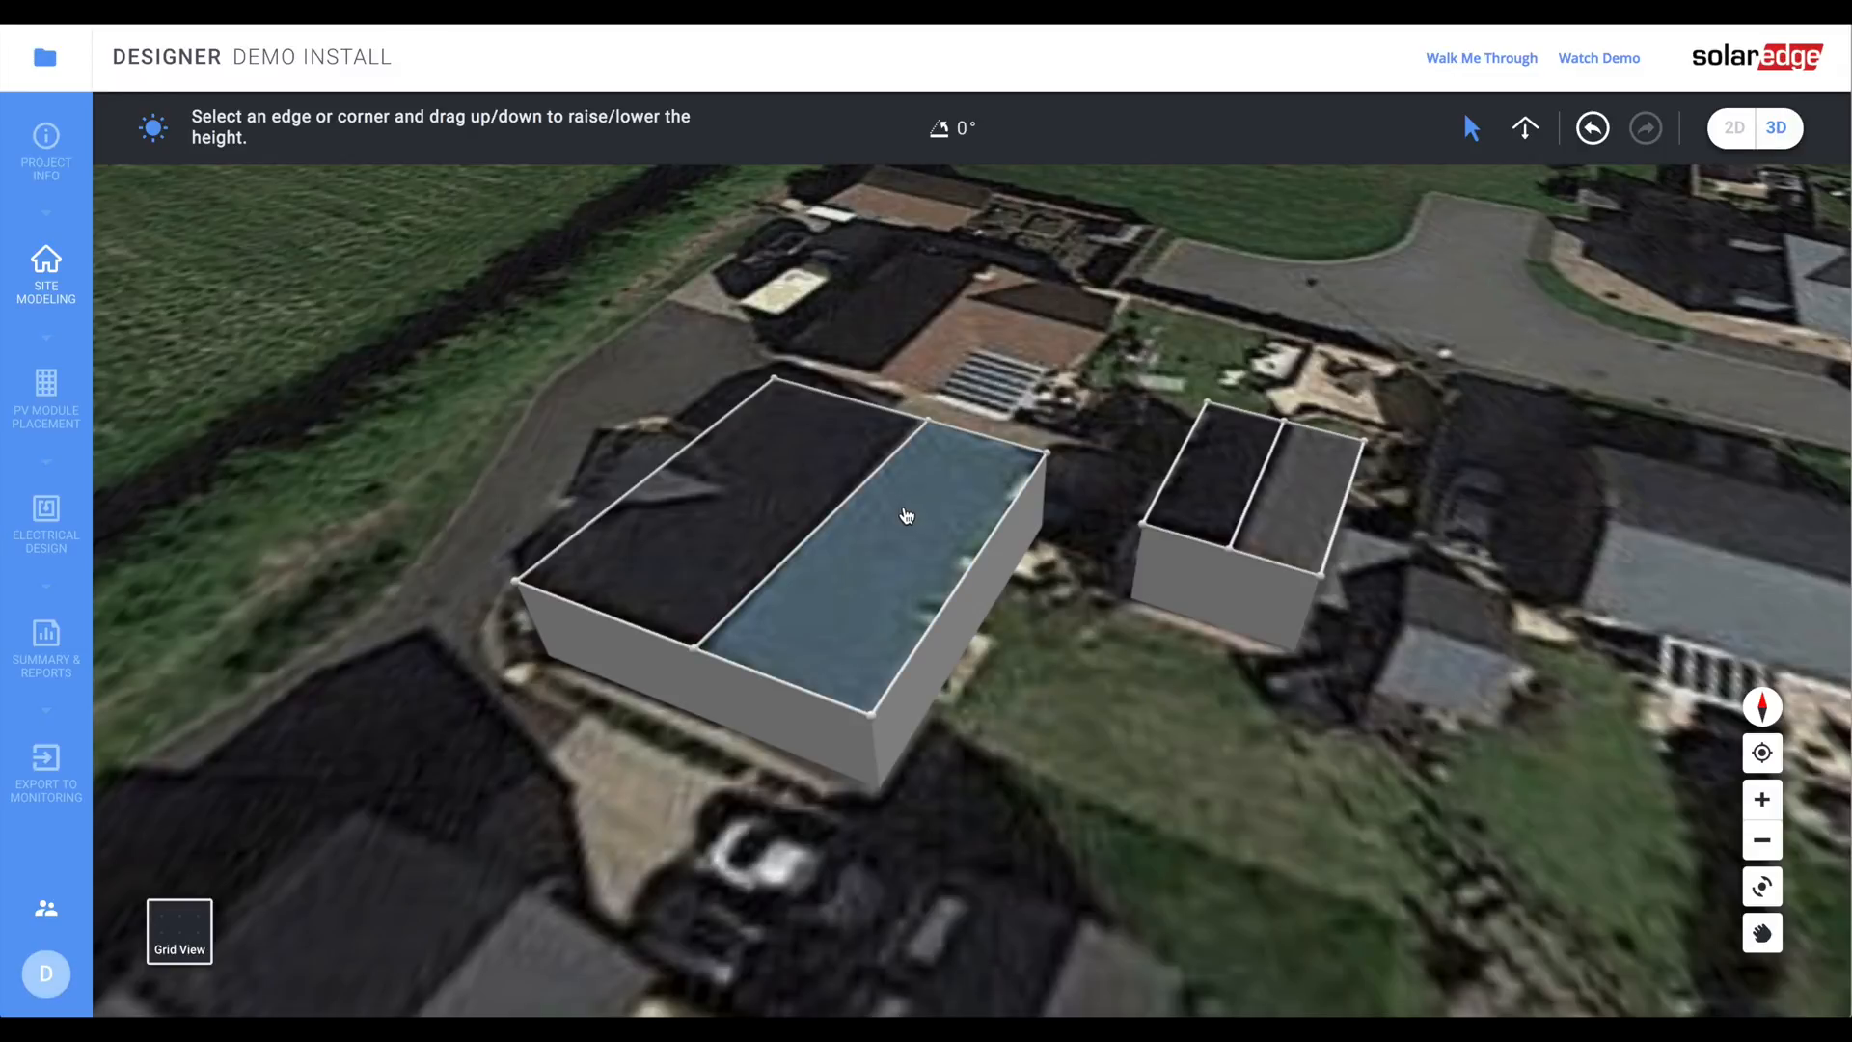
left_click(907, 515)
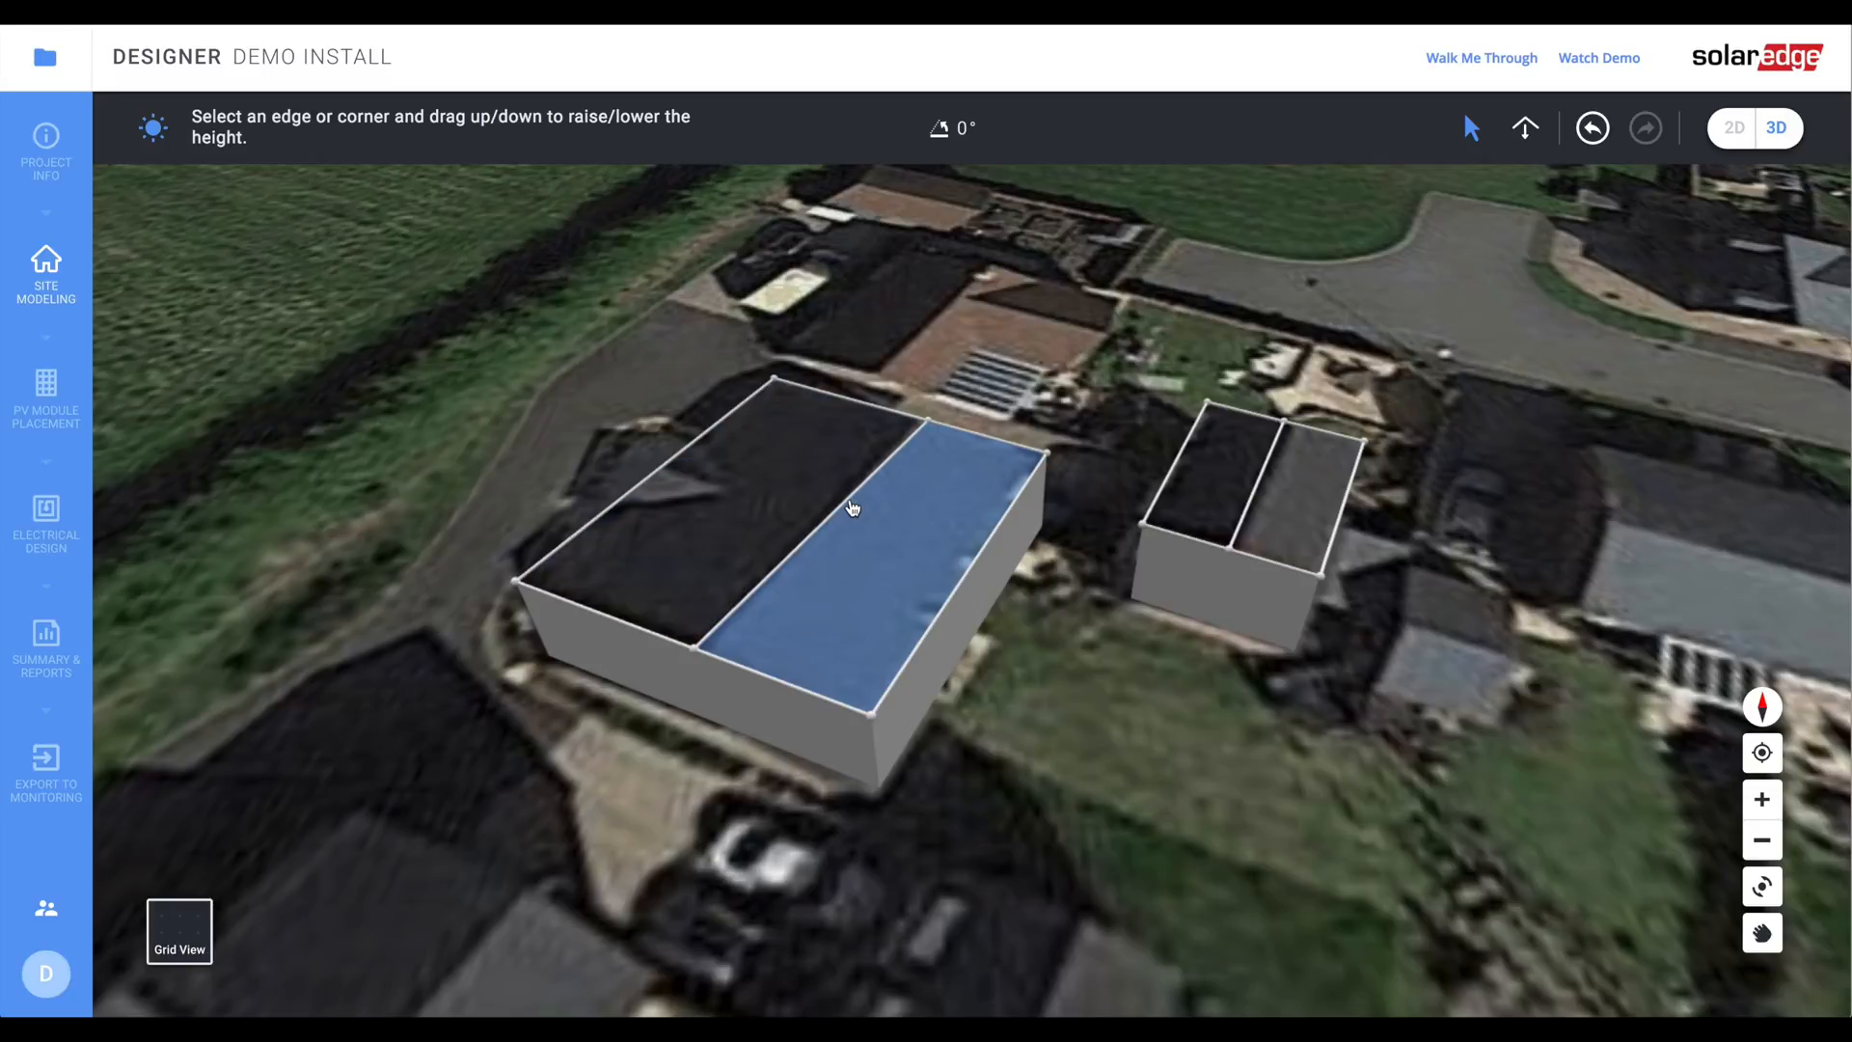
left_click(852, 508)
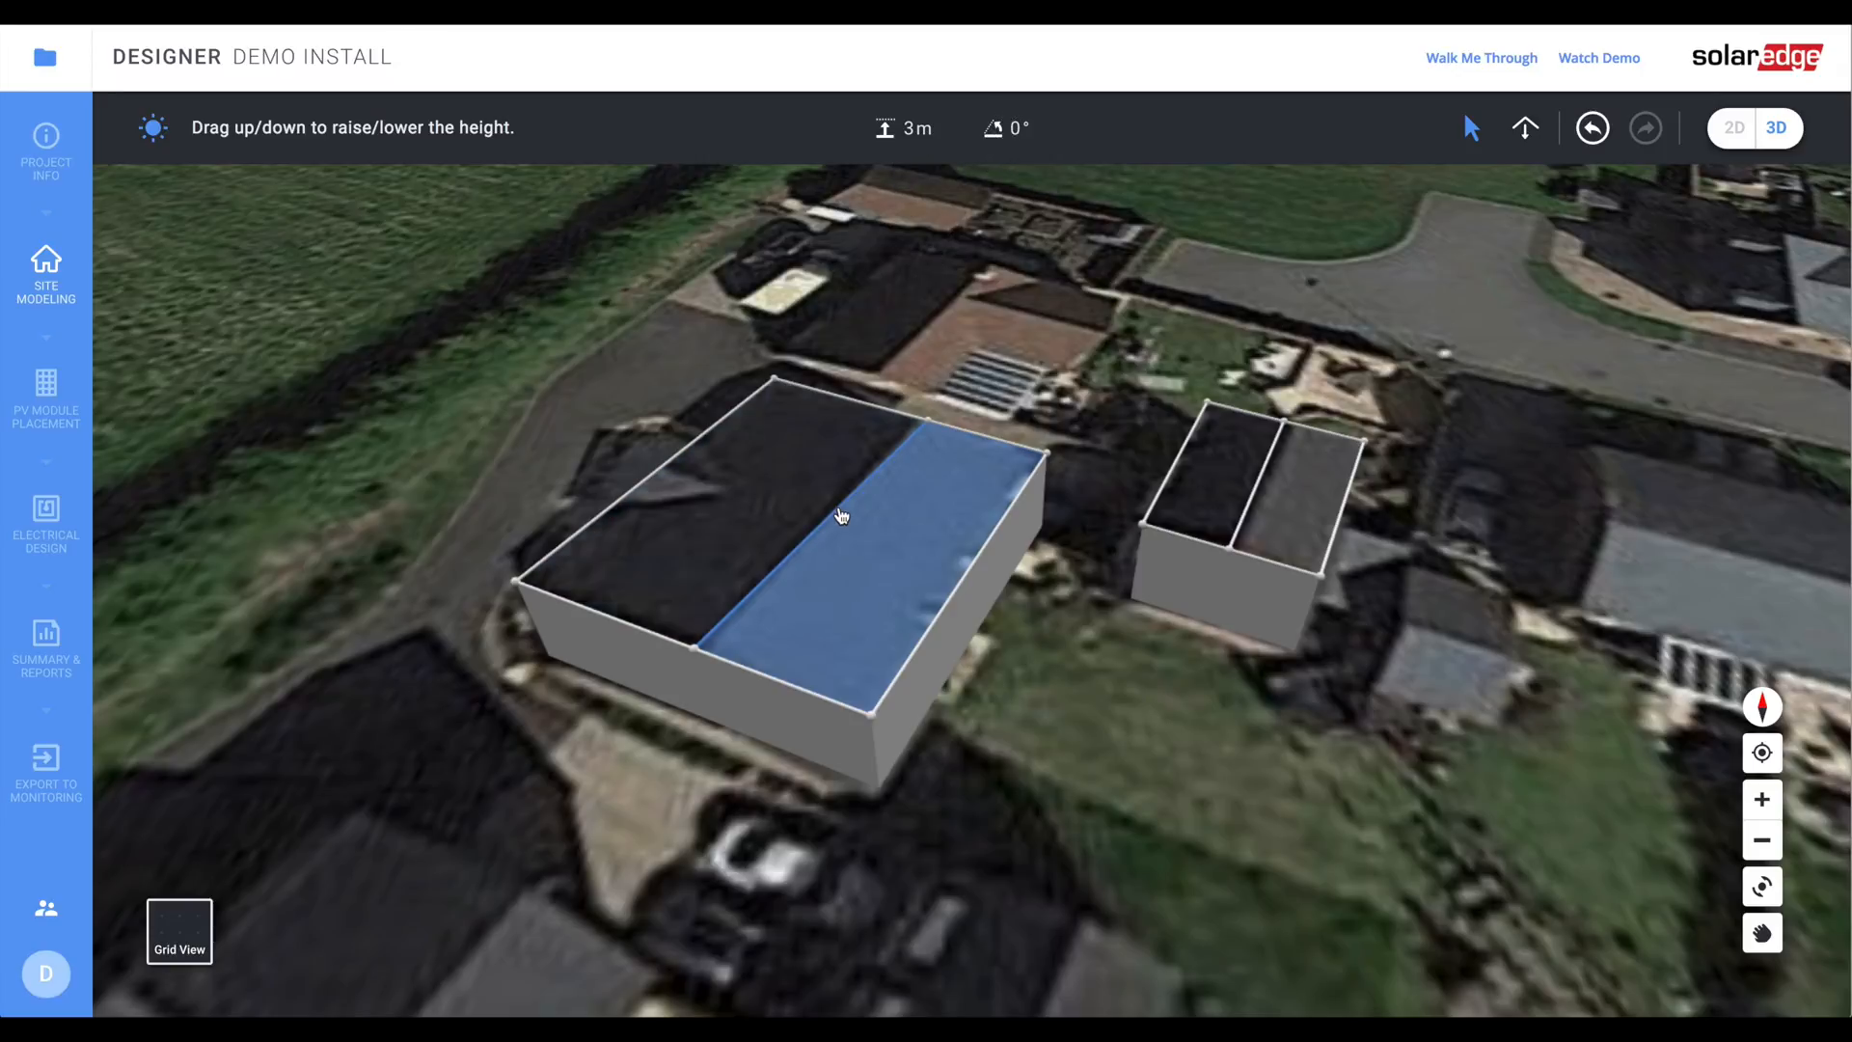
left_click_drag(841, 515, 859, 378)
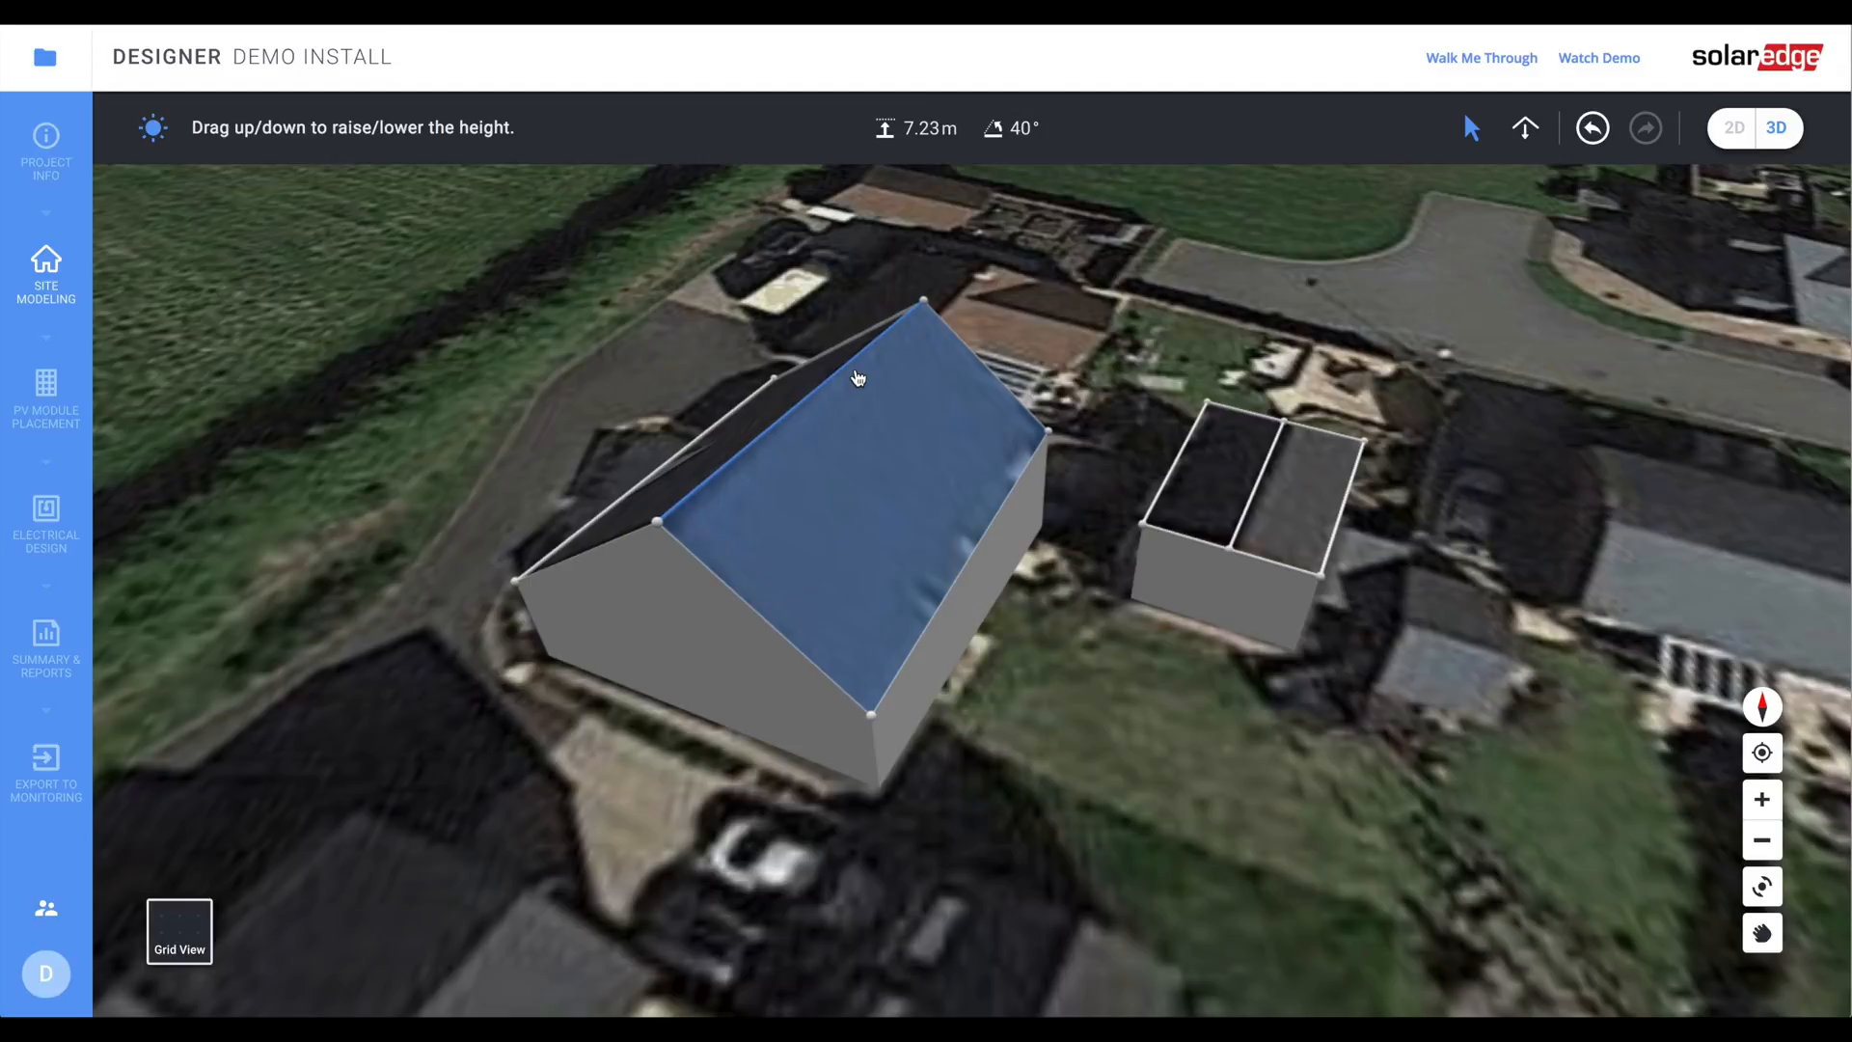
- Raise the smaller building's ridge to about 5.09 m, giving its roof a 40° slope
left_click(1270, 511)
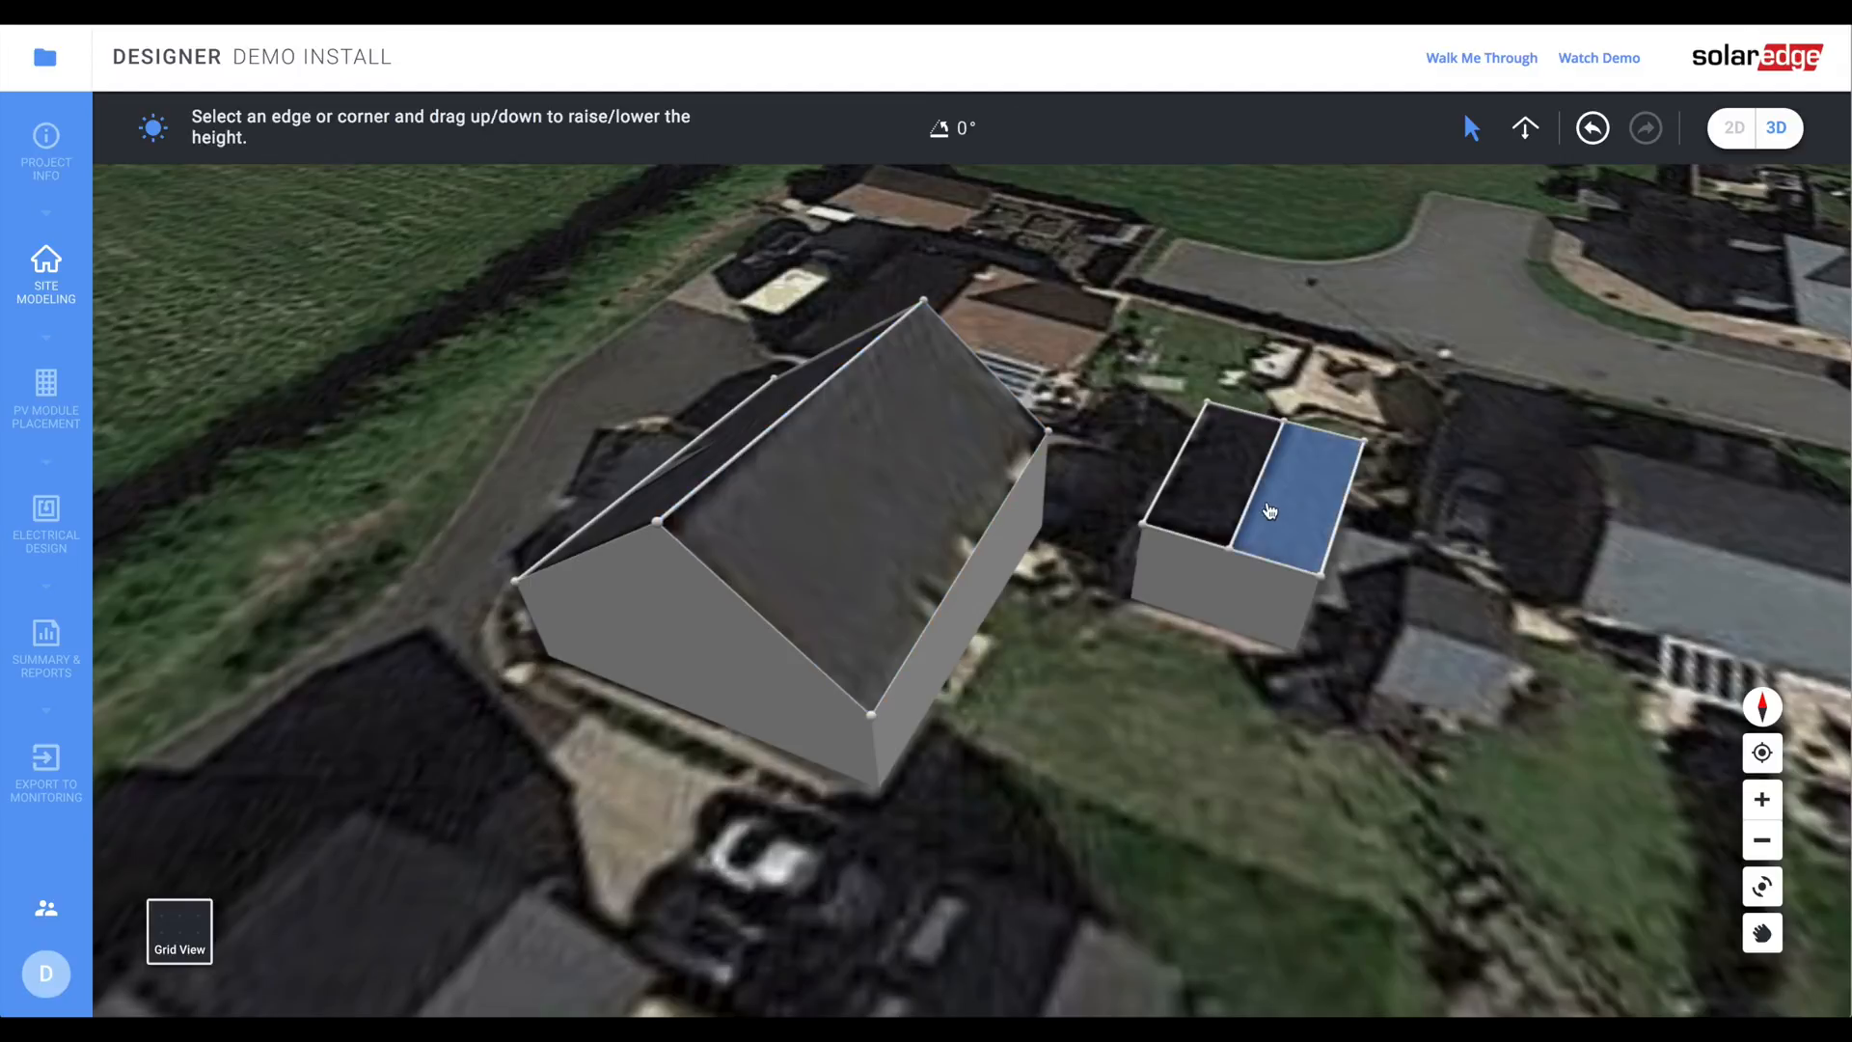
left_click(1254, 502)
left_click_drag(1254, 502, 1254, 436)
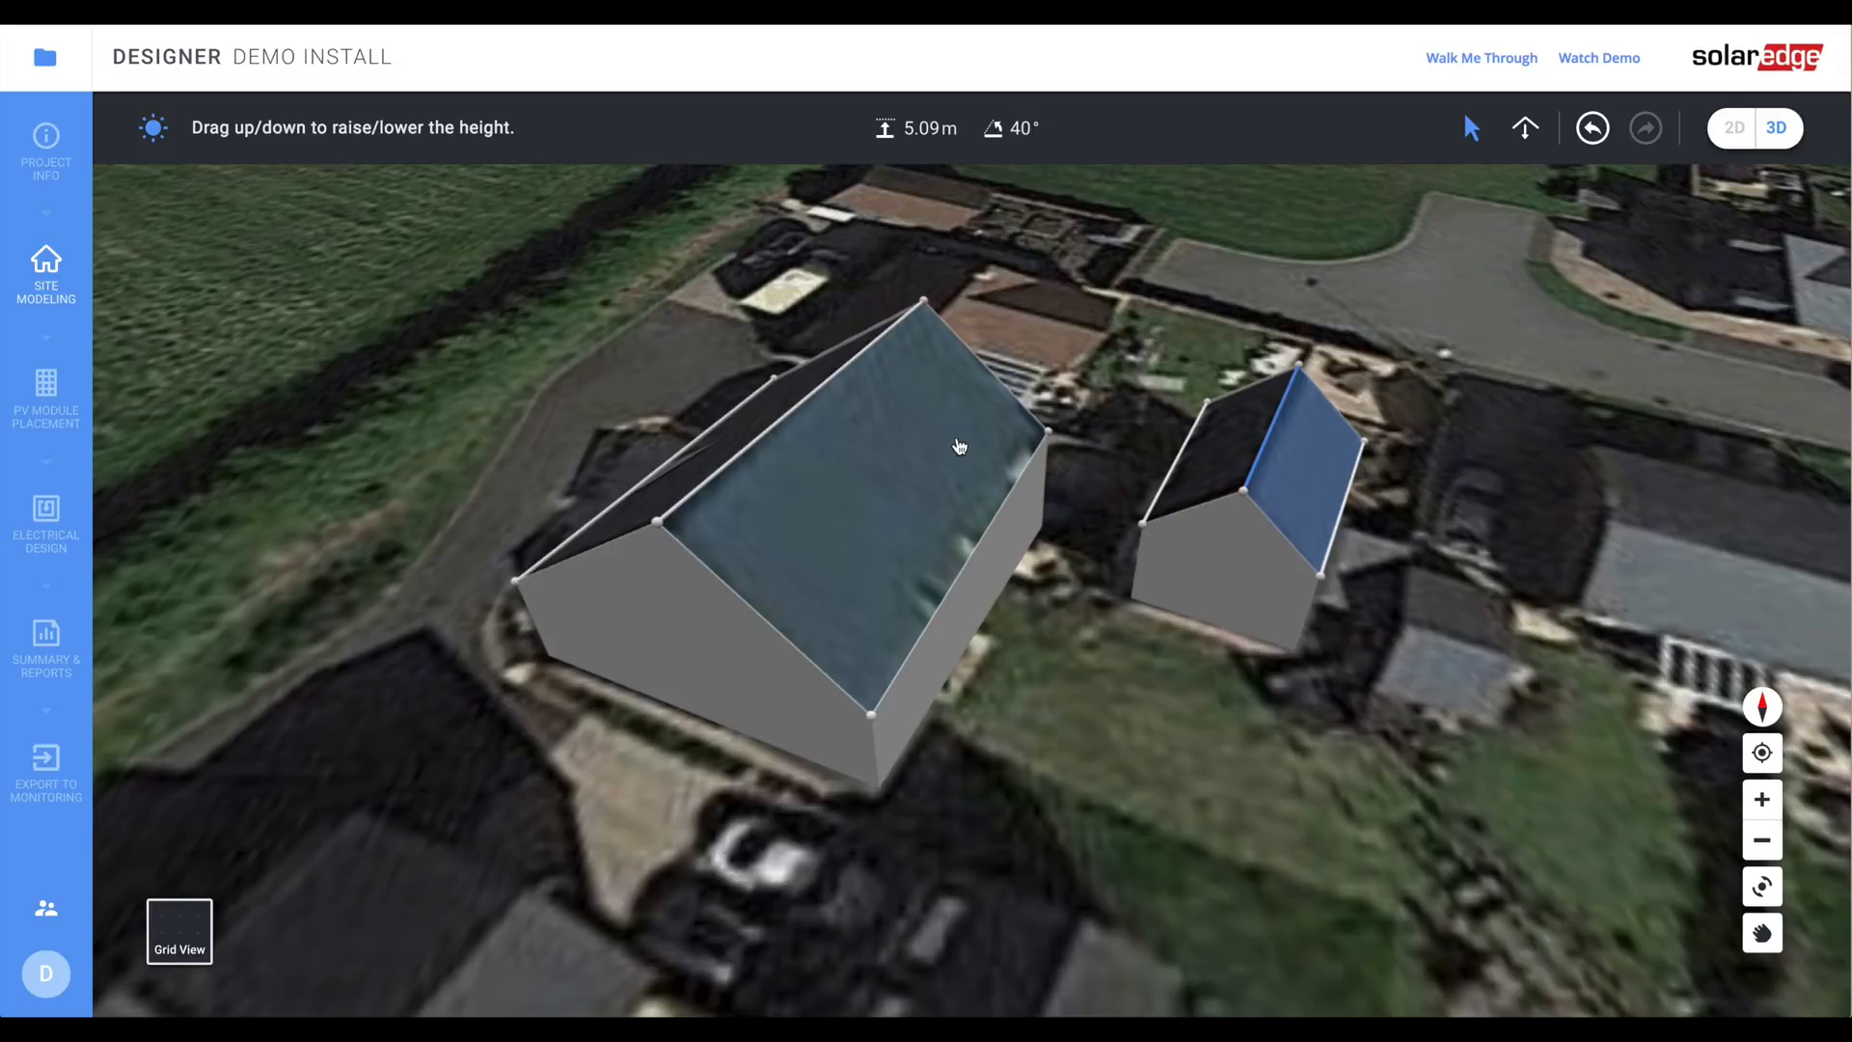
- Go to PV module placement and start adding modules to the large house's garden-side roof slope
left_click(57, 390)
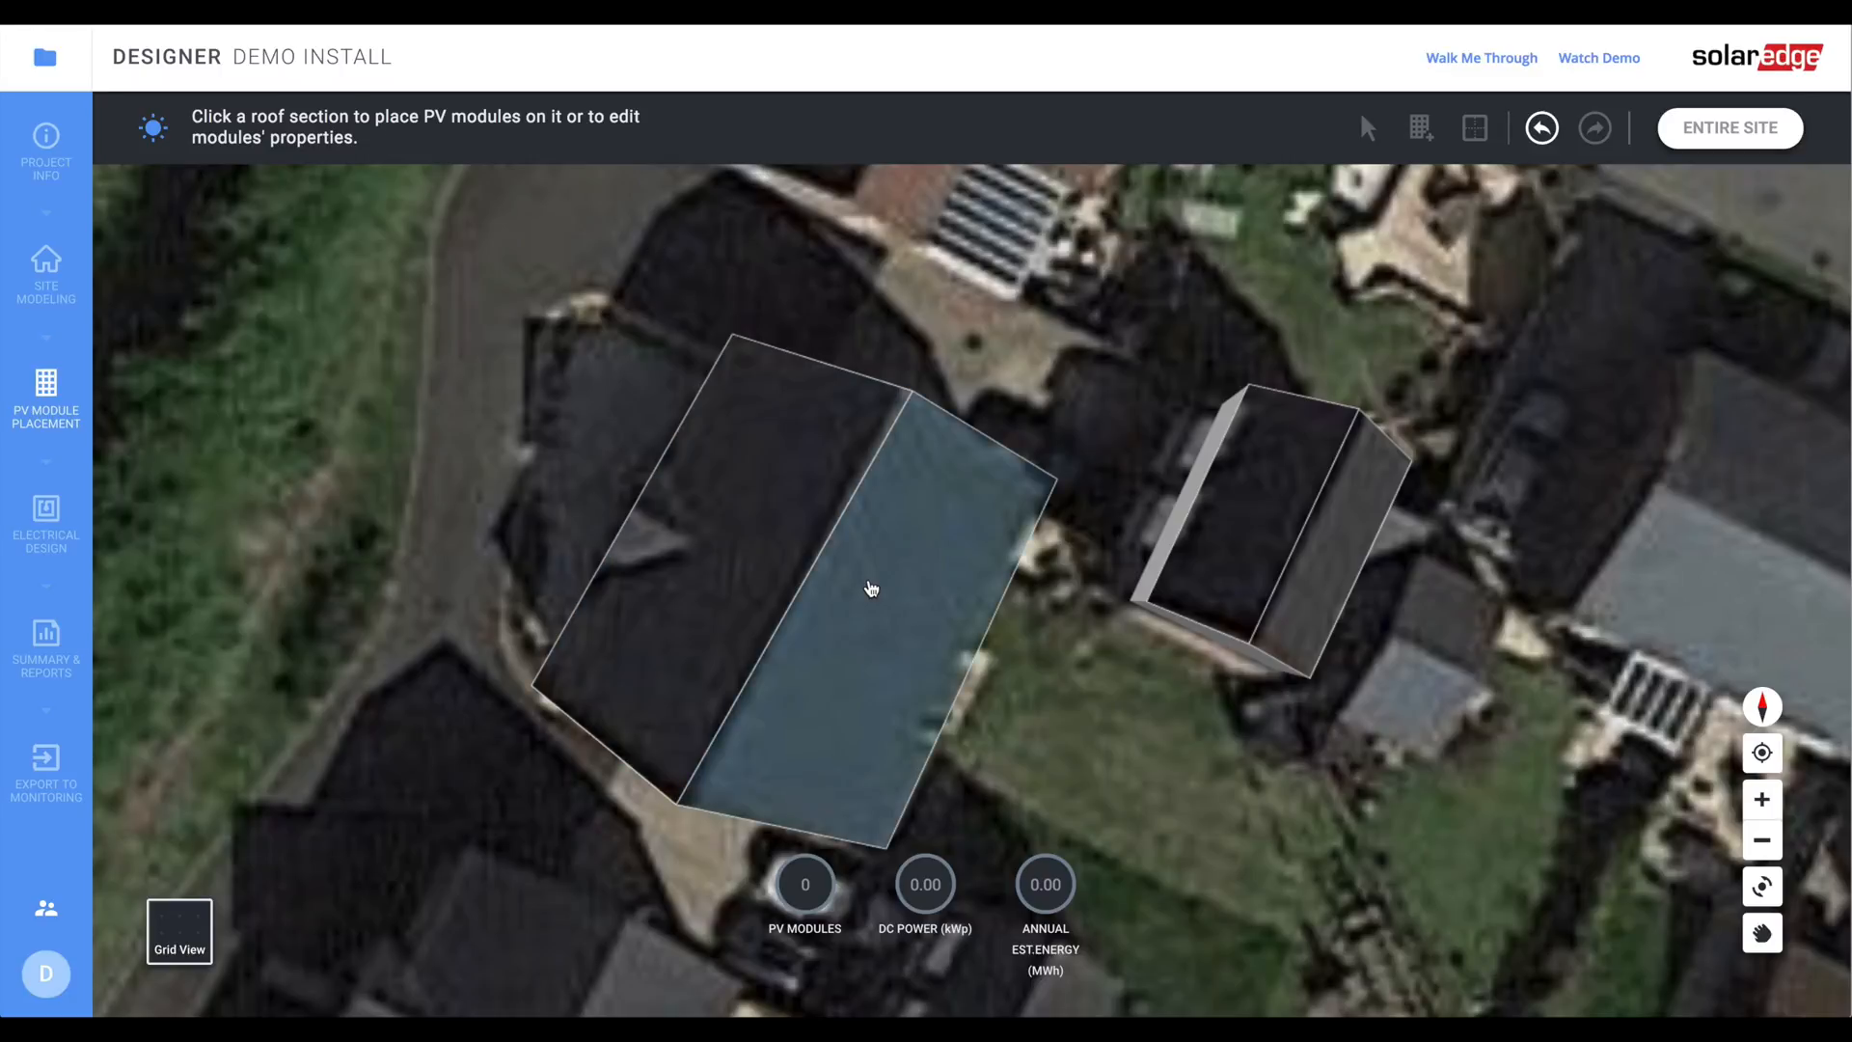
left_click(871, 588)
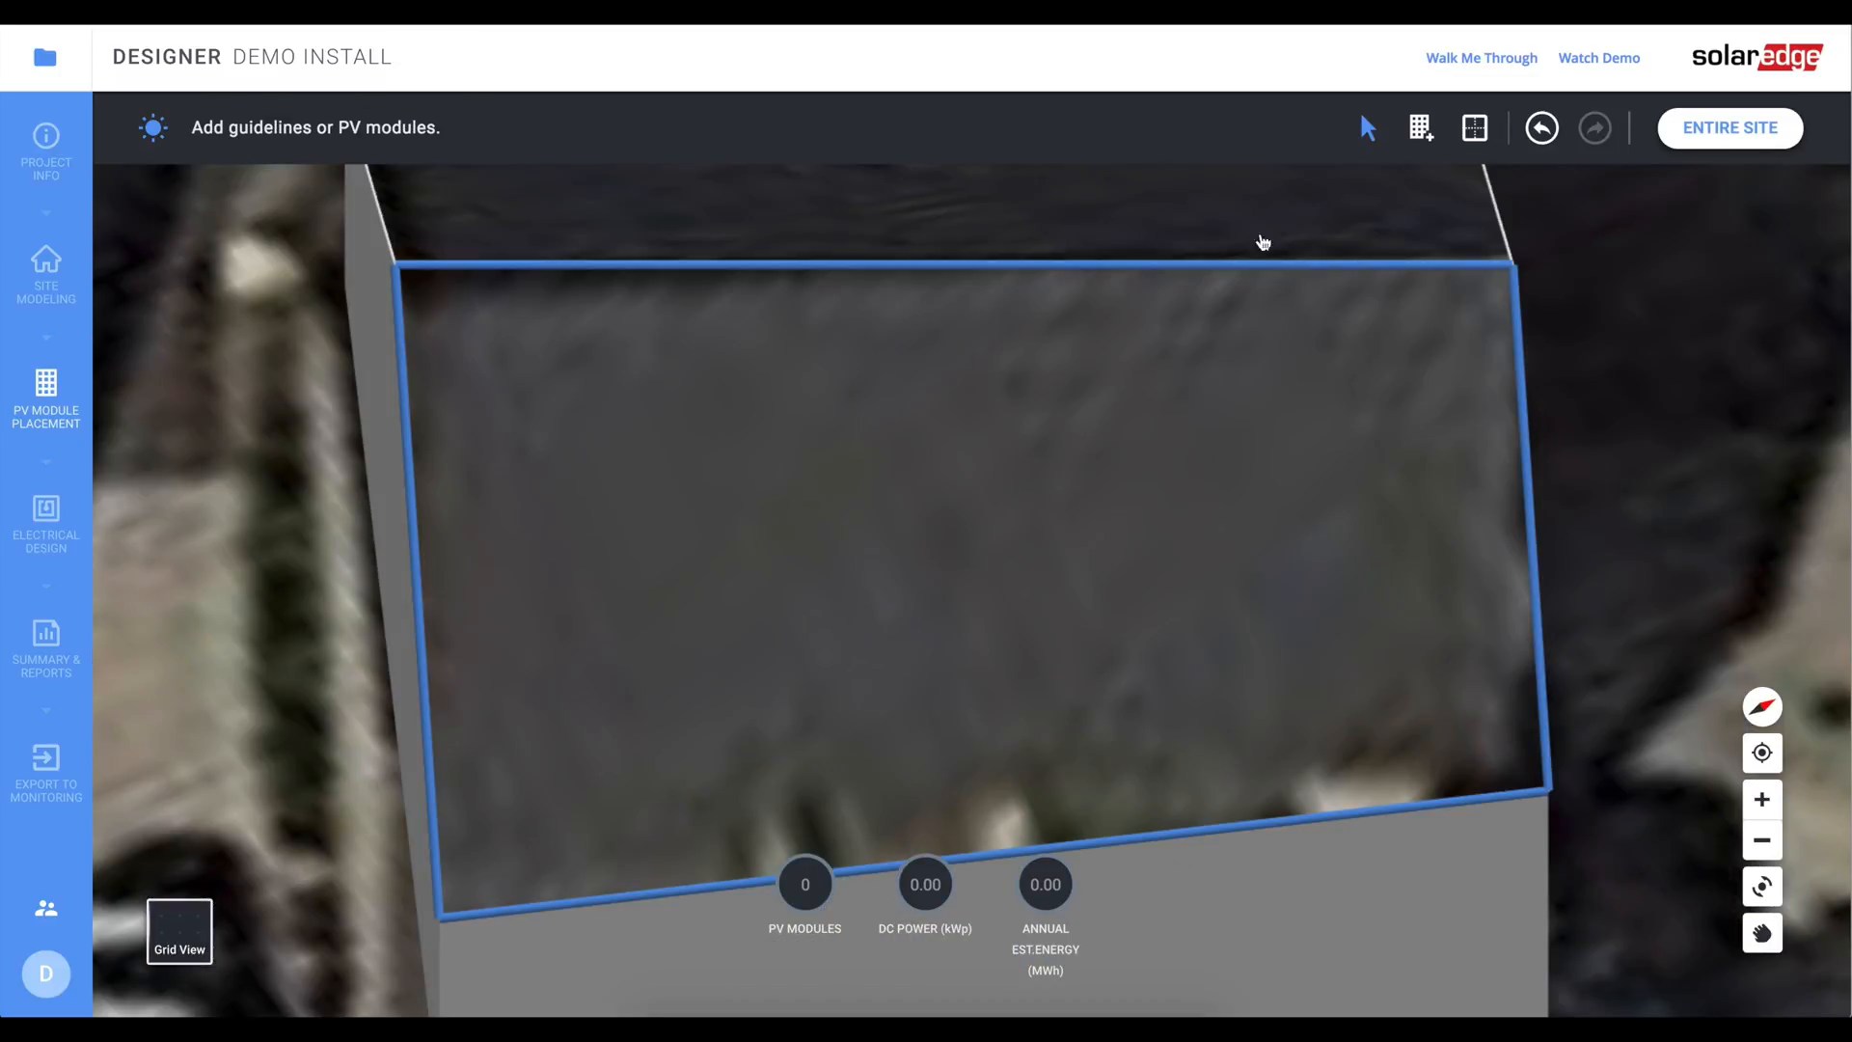
left_click(1421, 128)
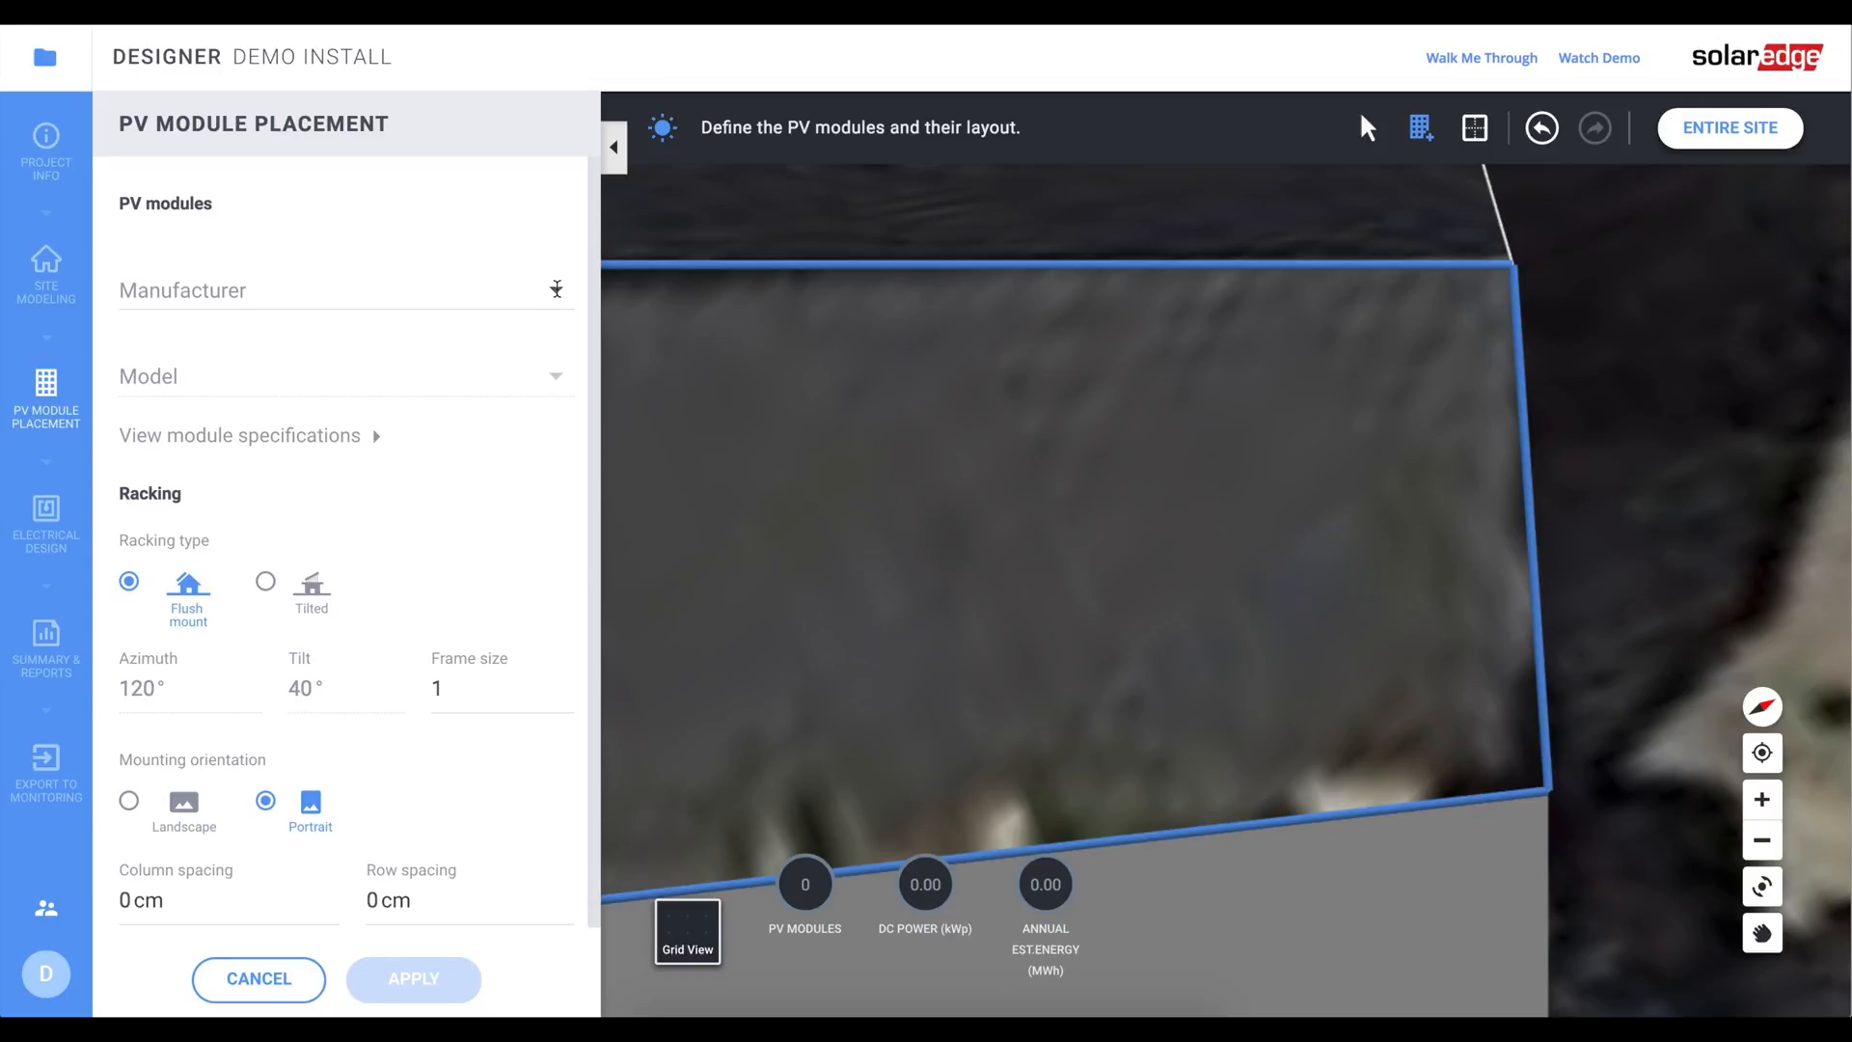
- Choose Peimar Srl as the PV module manufacturer and SG300M as the model
left_click(556, 289)
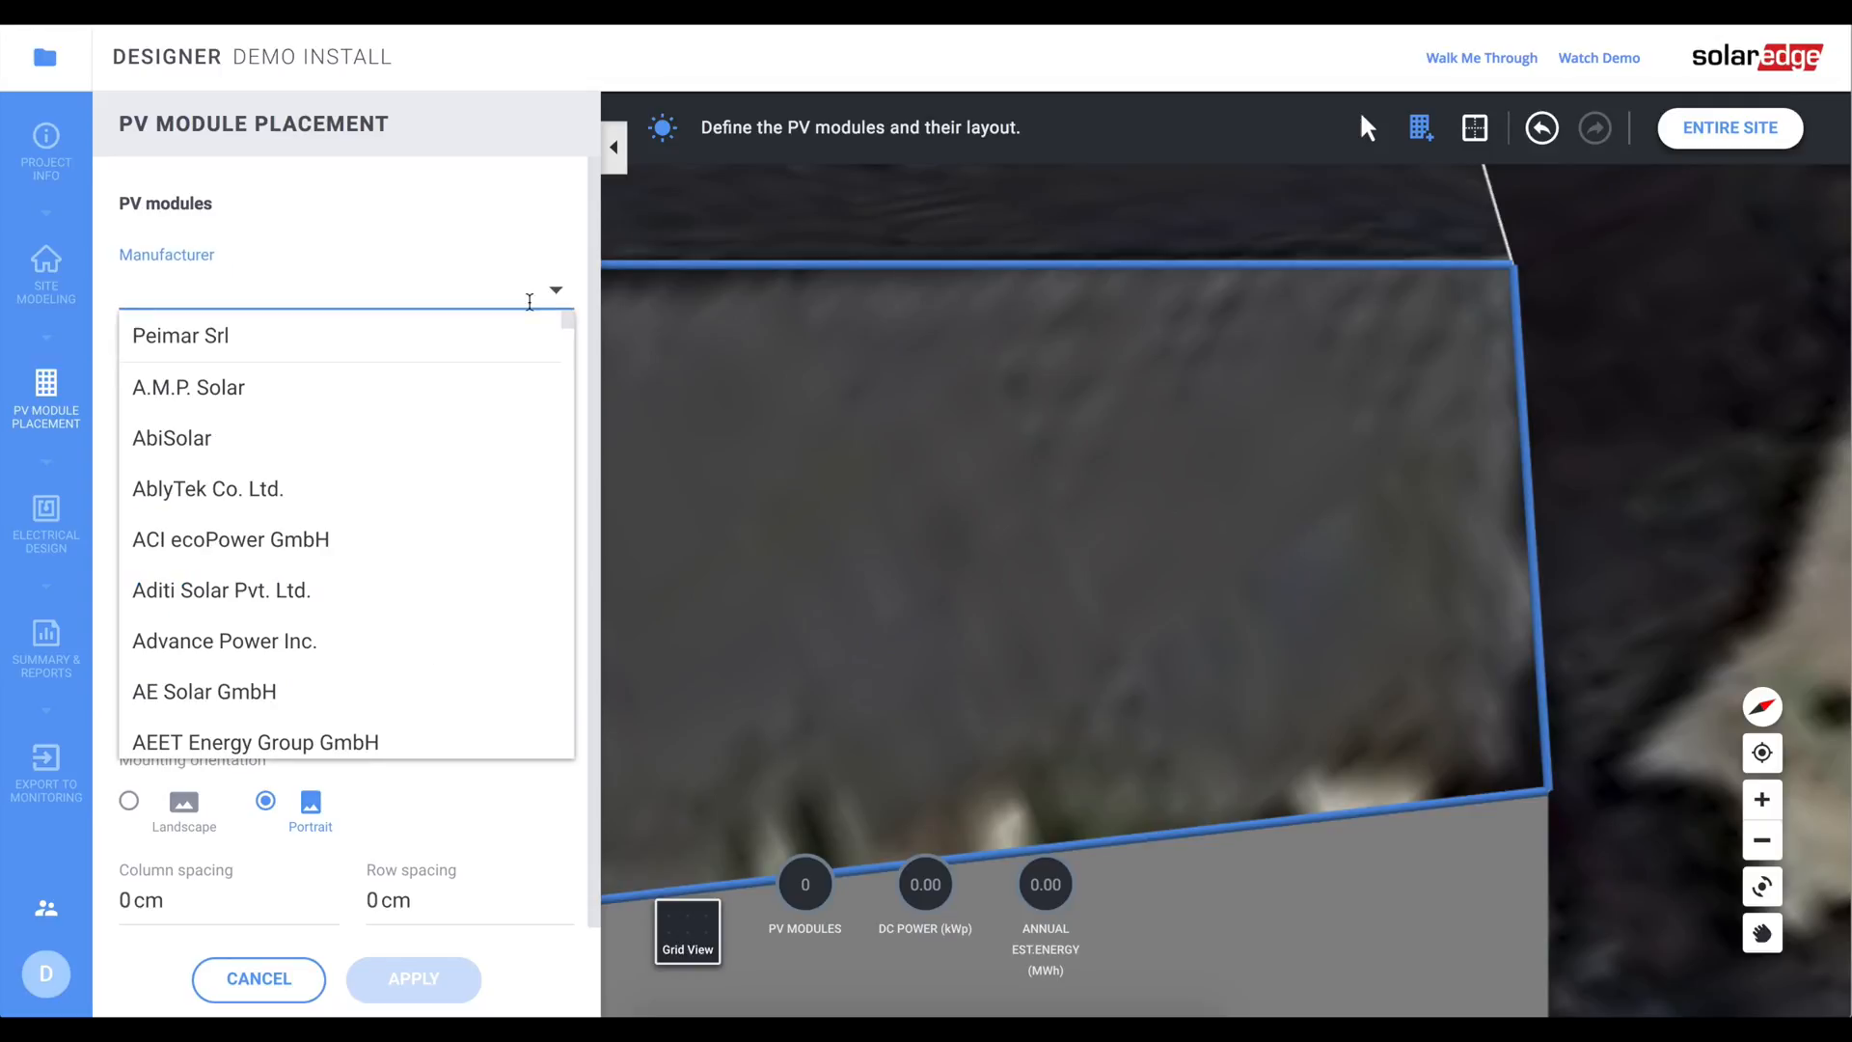
scroll(447, 549, "down", 1)
scroll(448, 549, "down", 13)
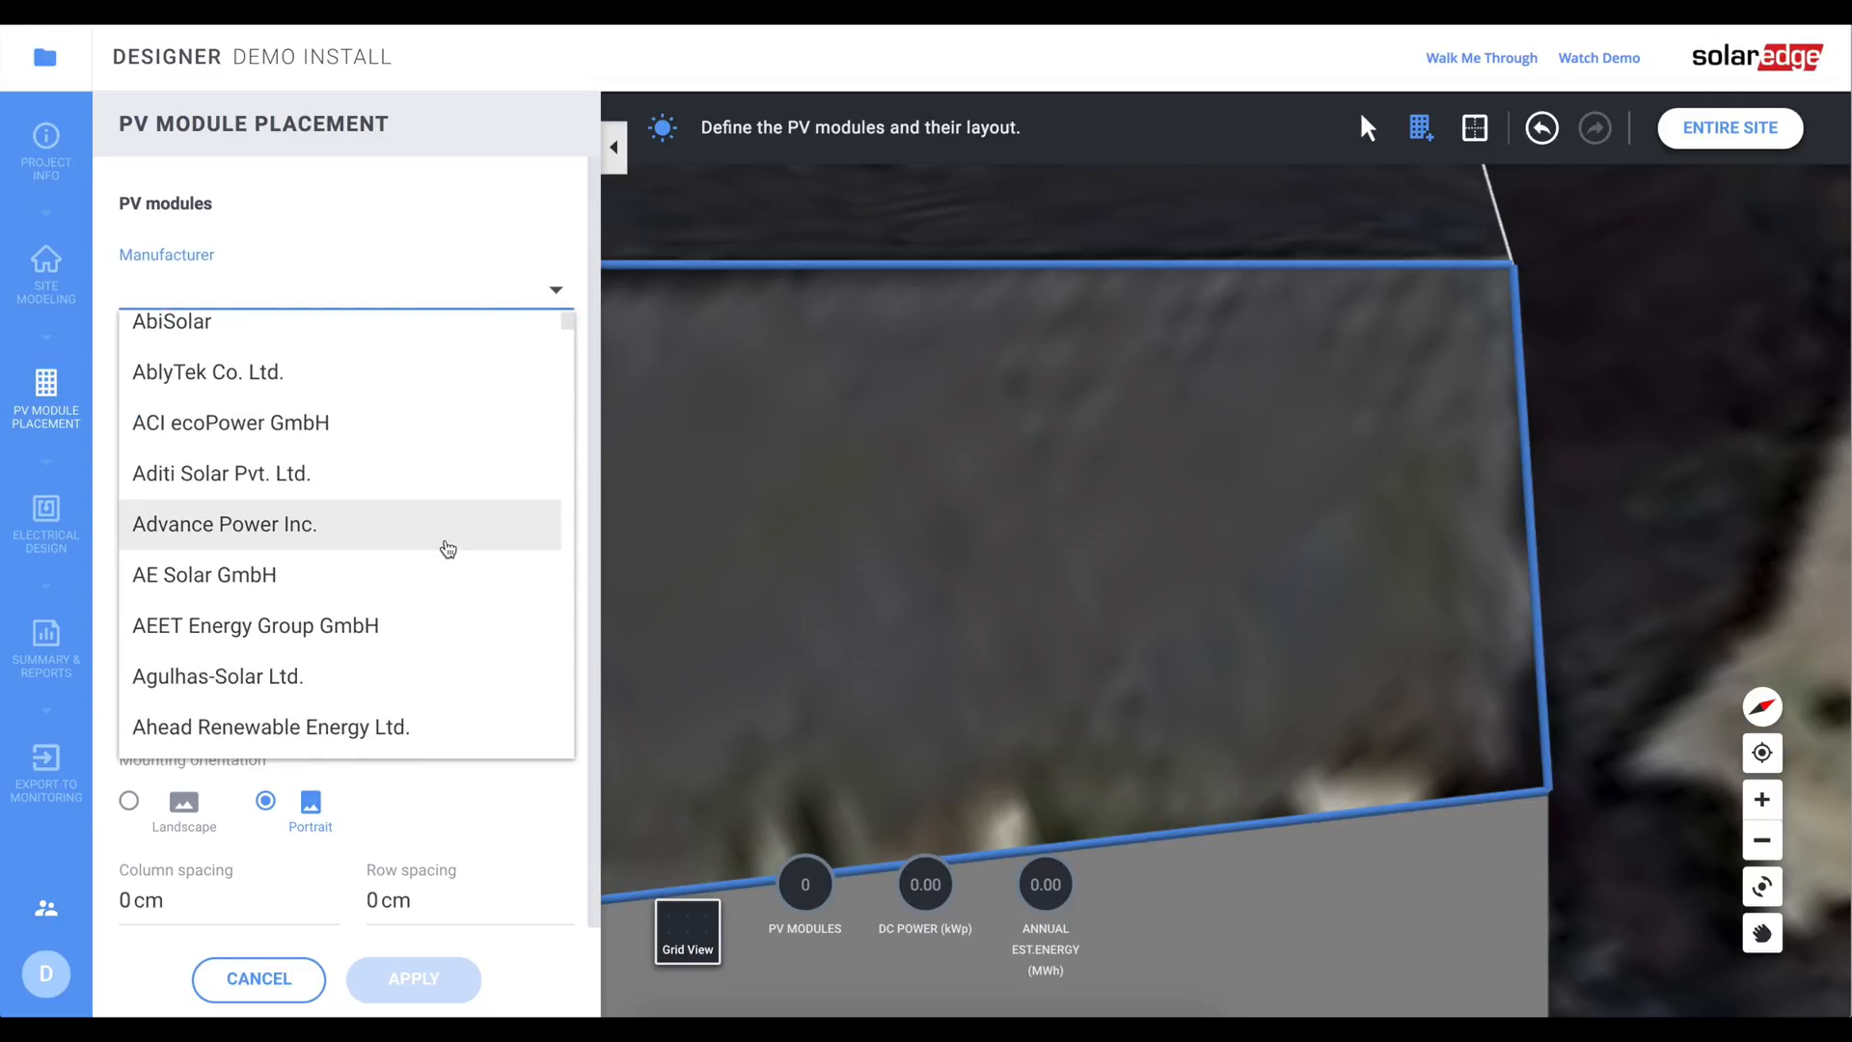
scroll(448, 549, "down", 15)
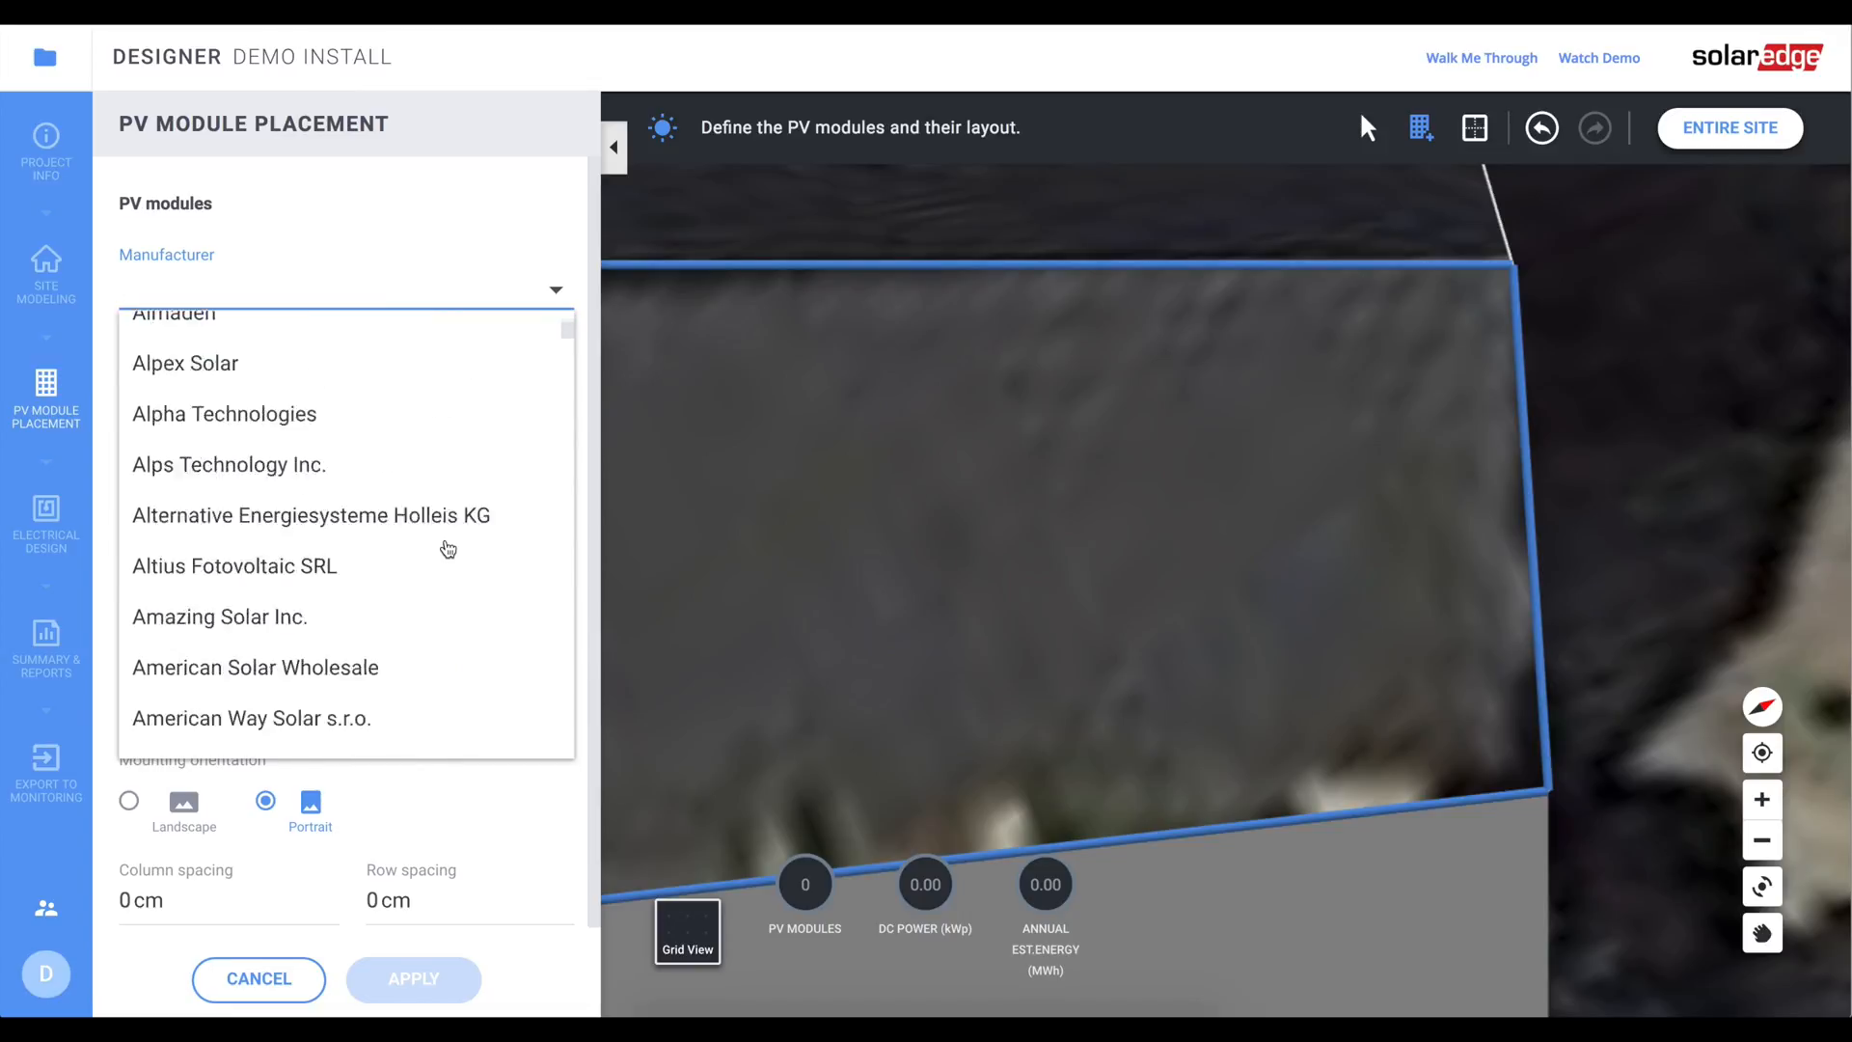
scroll(447, 549, "down", 20)
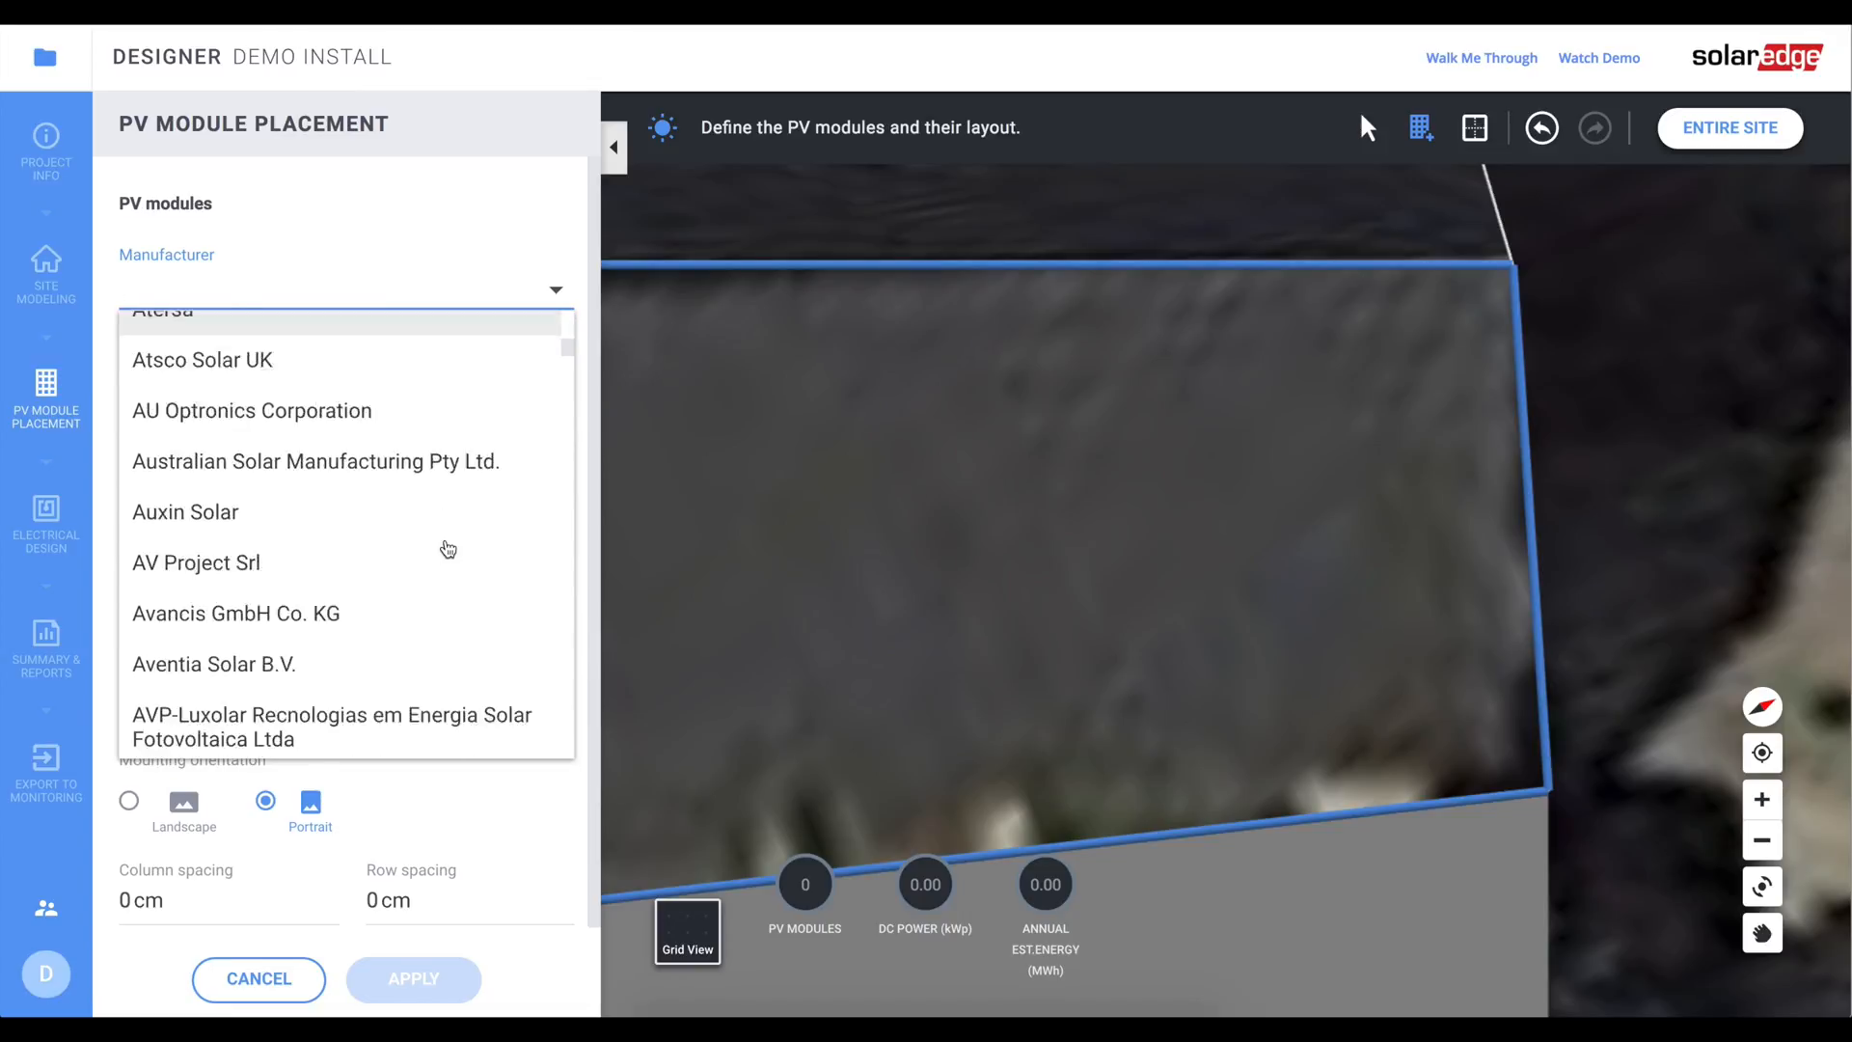
scroll(448, 549, "down", 20)
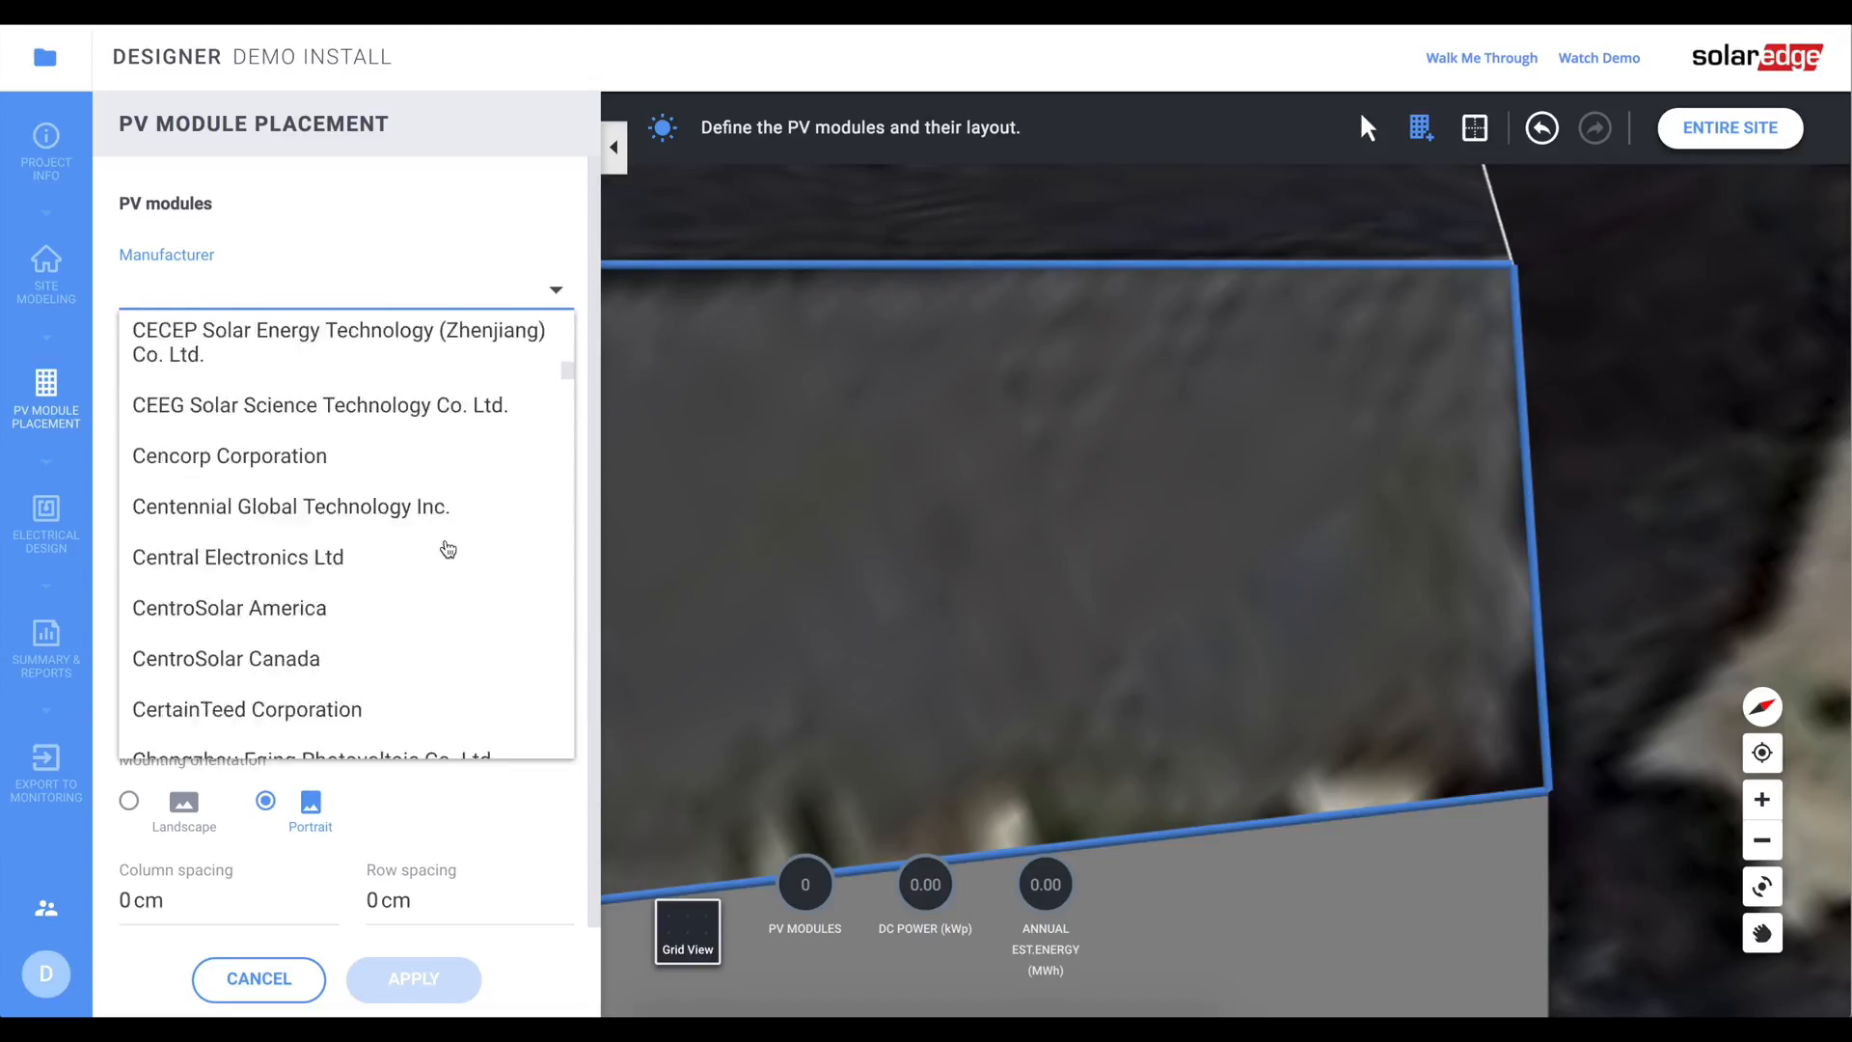
scroll(448, 549, "up", 20)
scroll(448, 549, "up", 20)
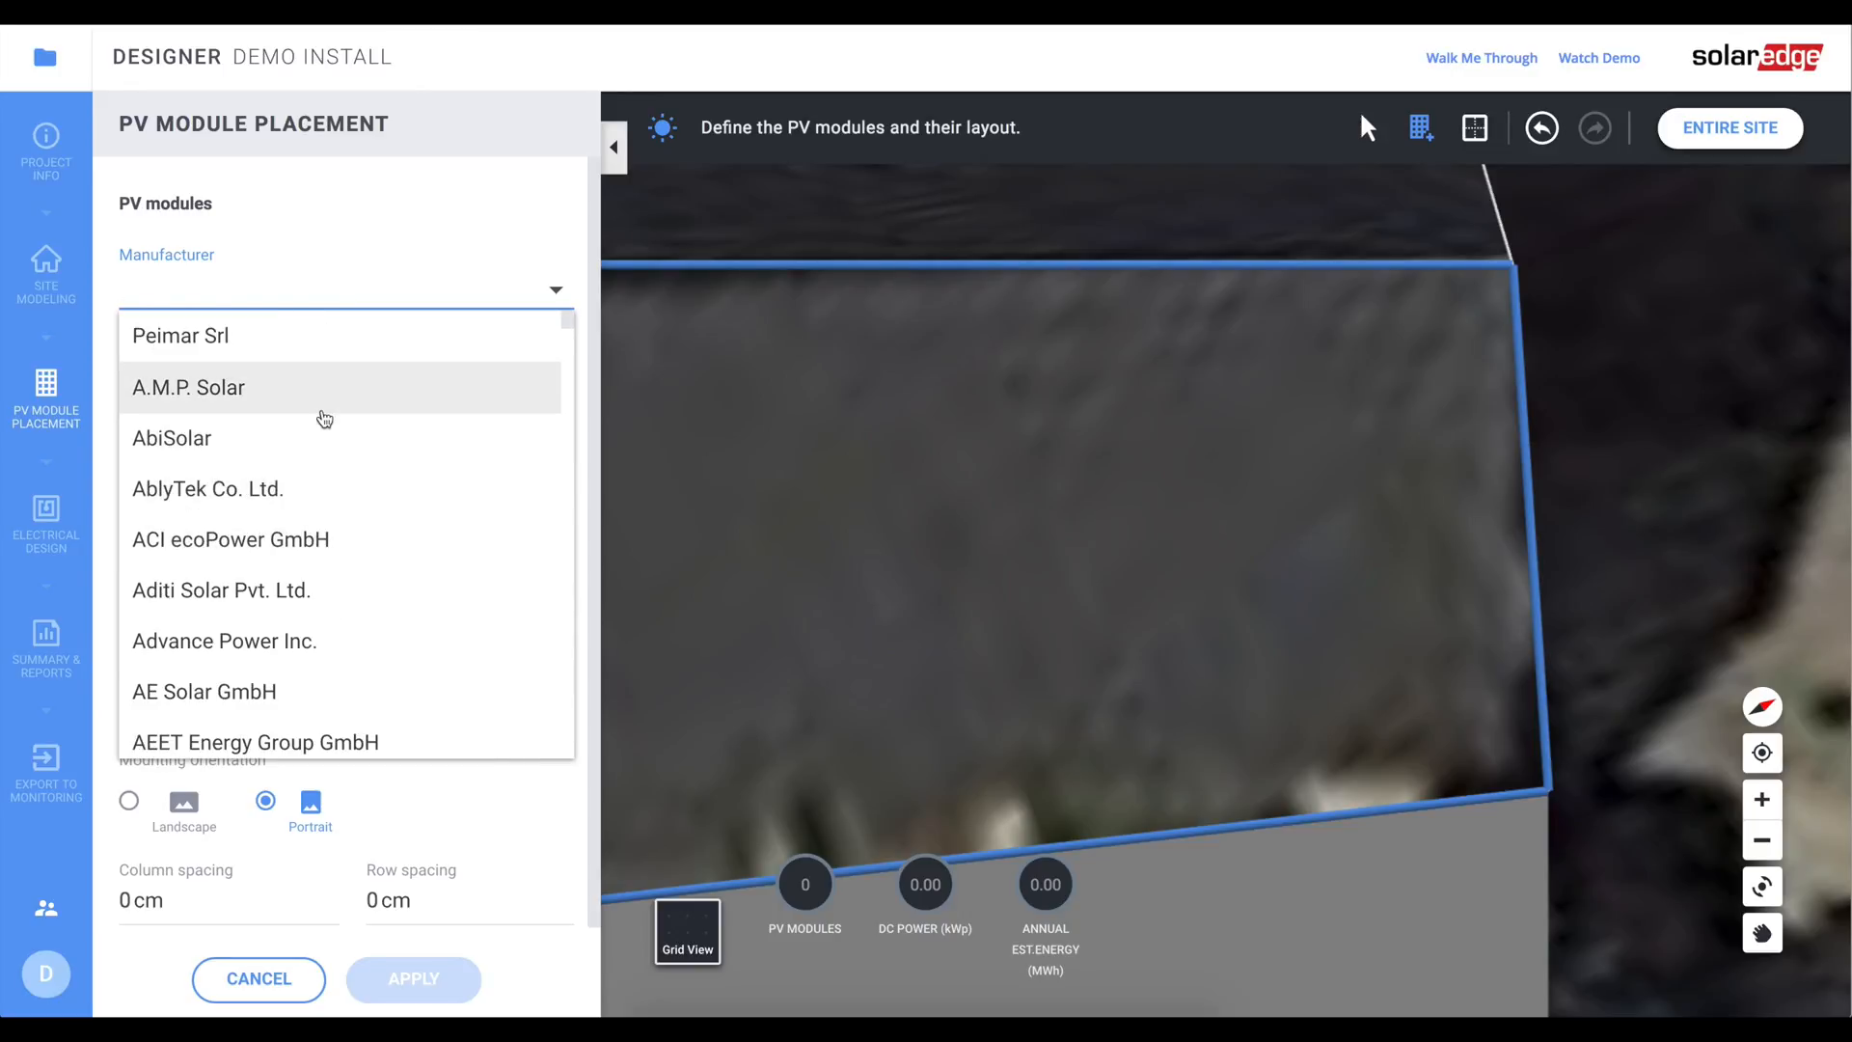
left_click(220, 351)
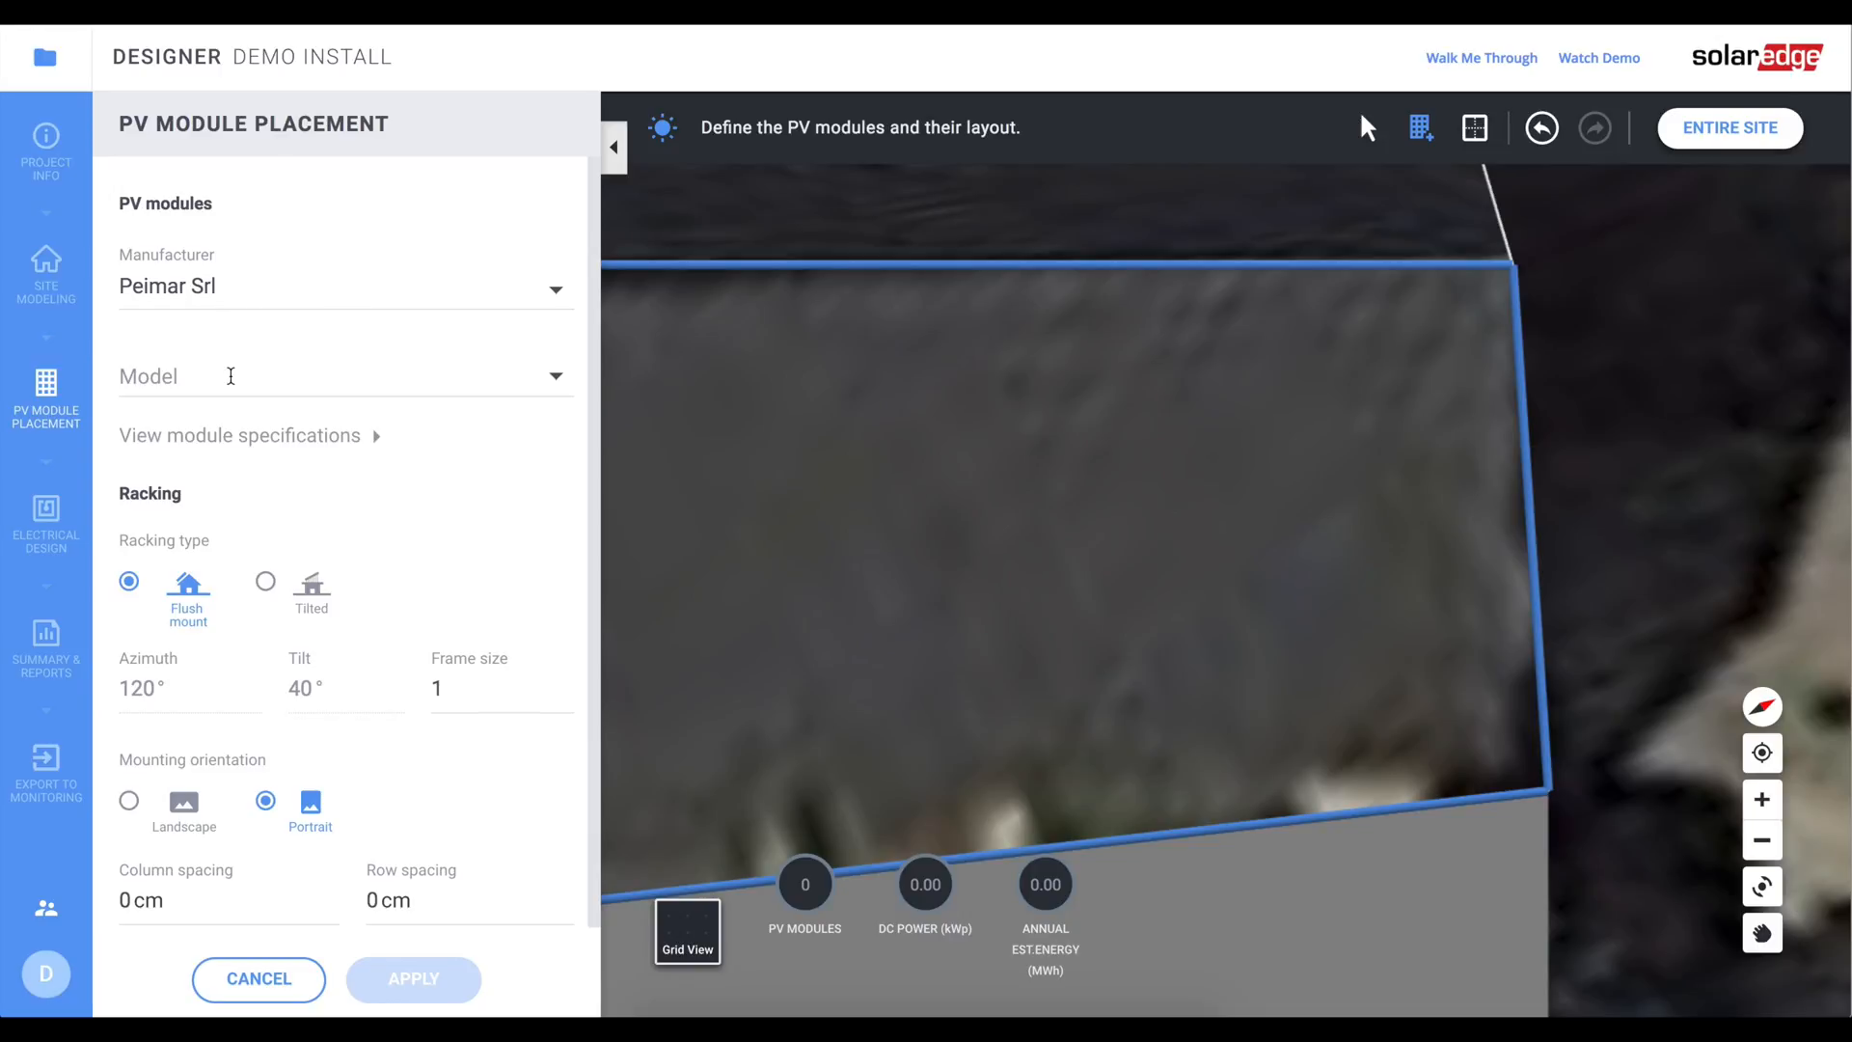
left_click(230, 375)
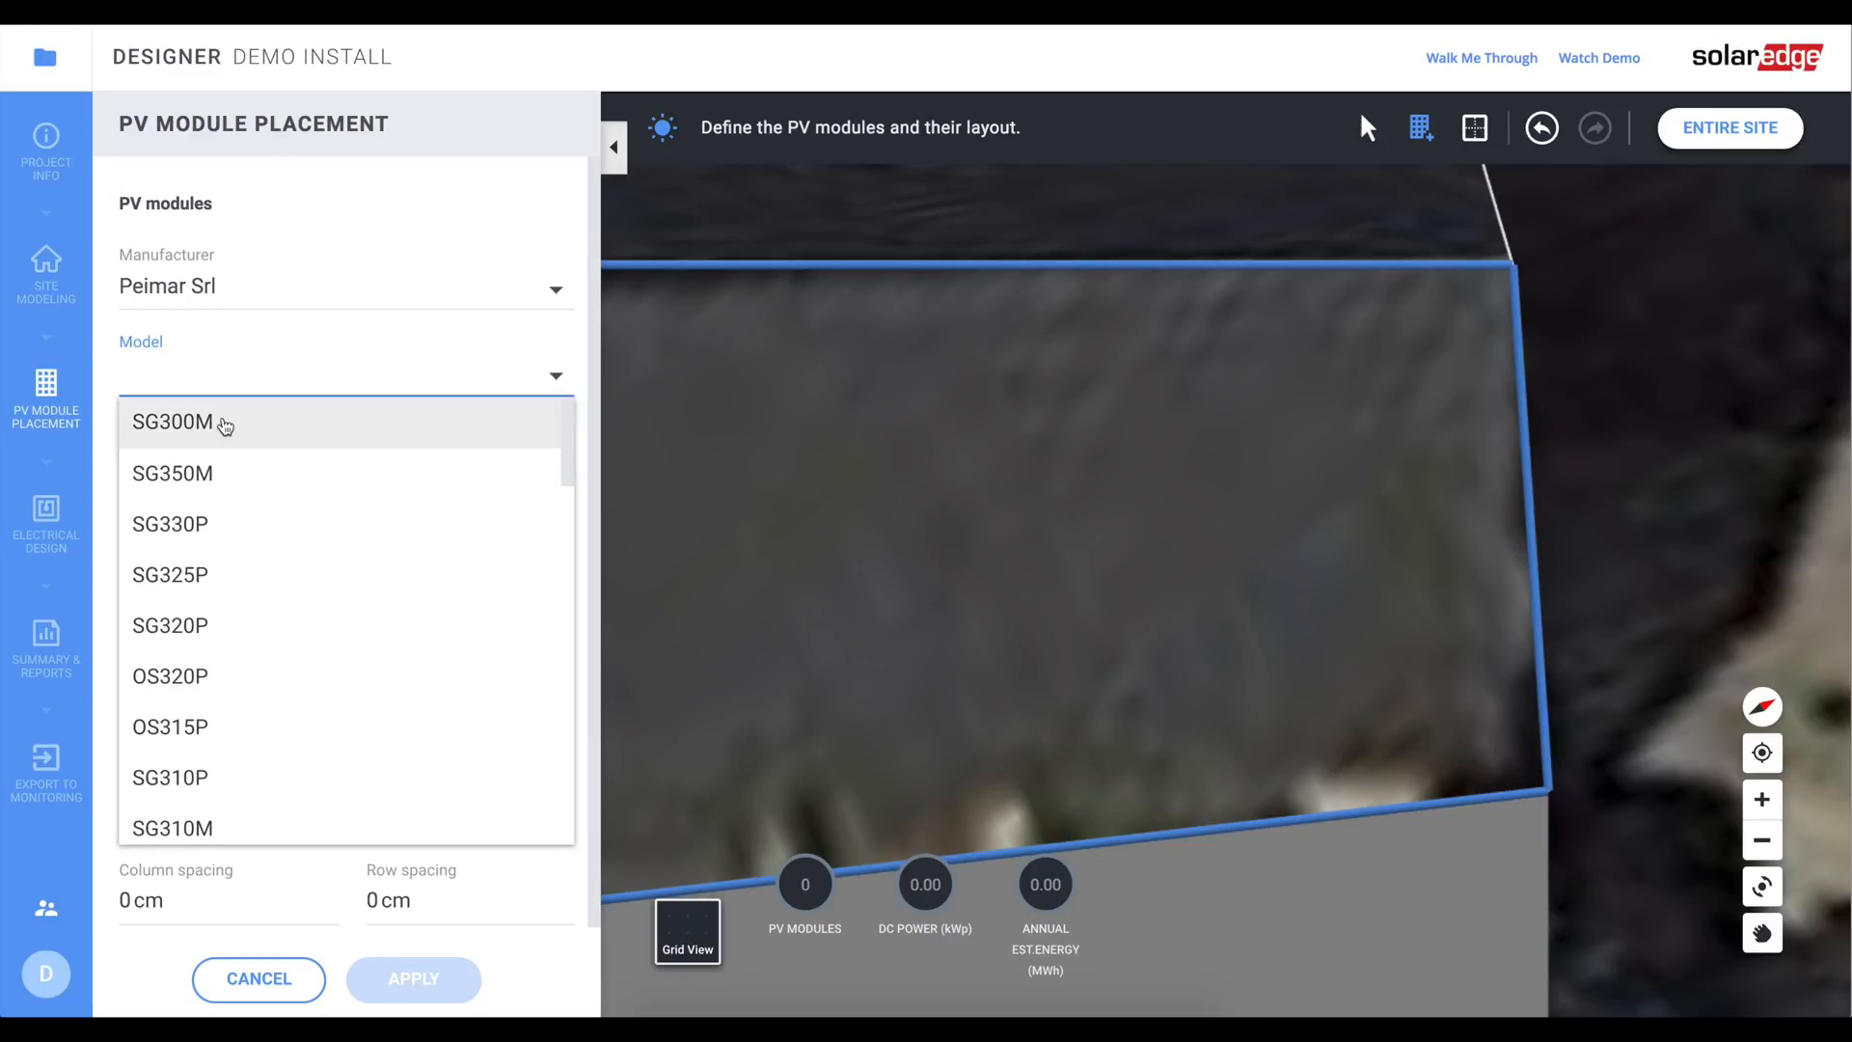
left_click(224, 425)
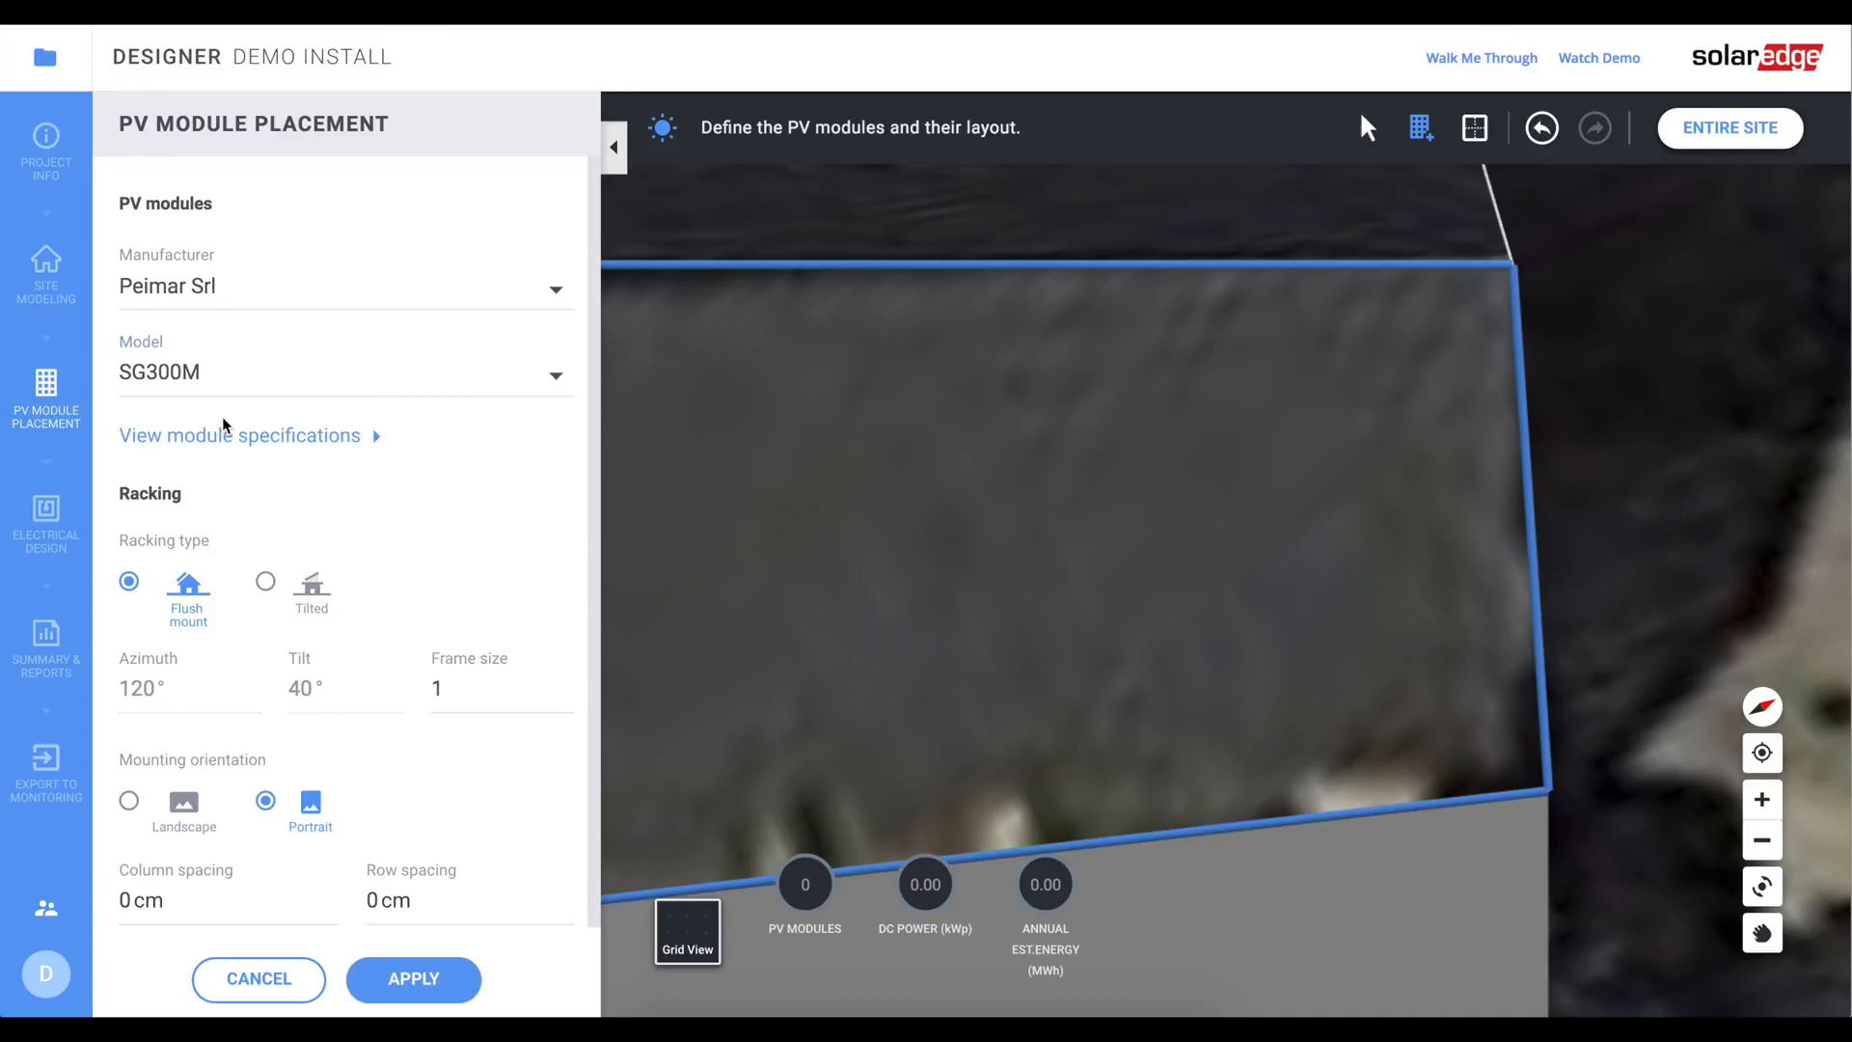
- Review the SG300M module's datasheet, close it and apply the flush-mount, portrait layout with 0 cm column and row spacing
left_click(238, 439)
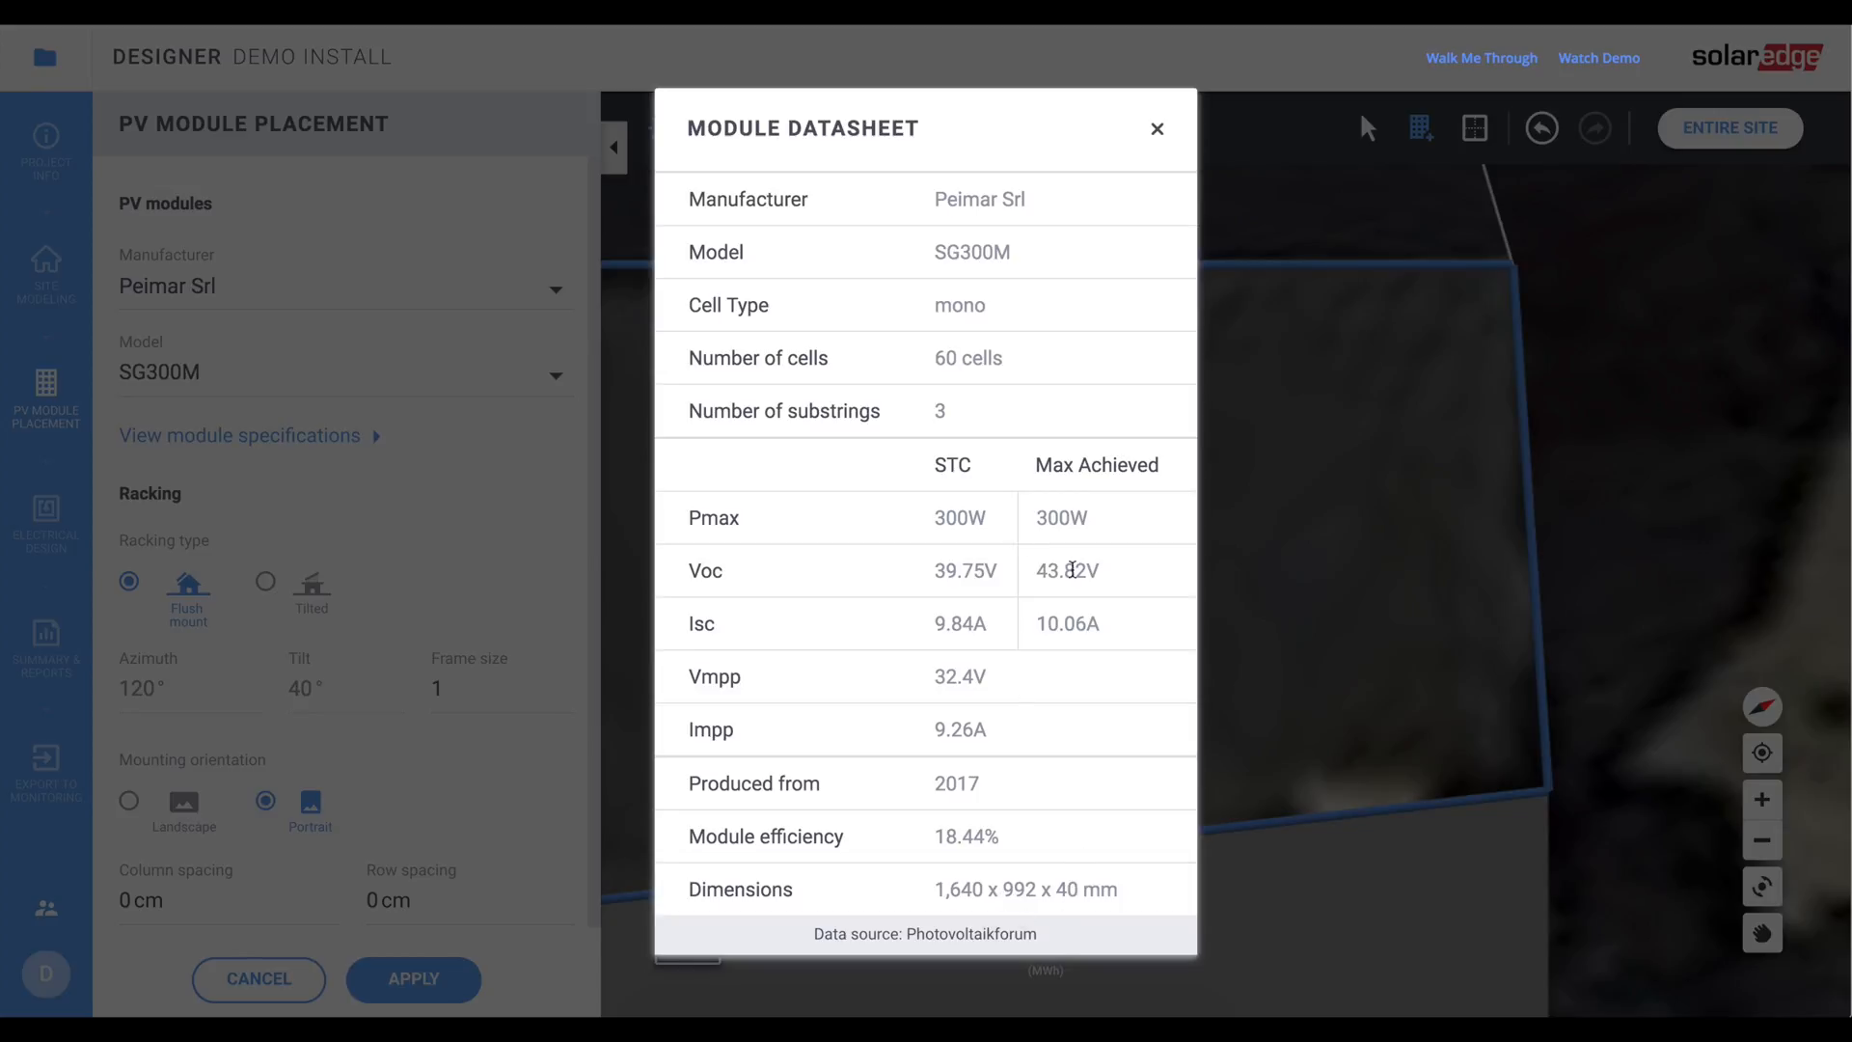
left_click(1161, 132)
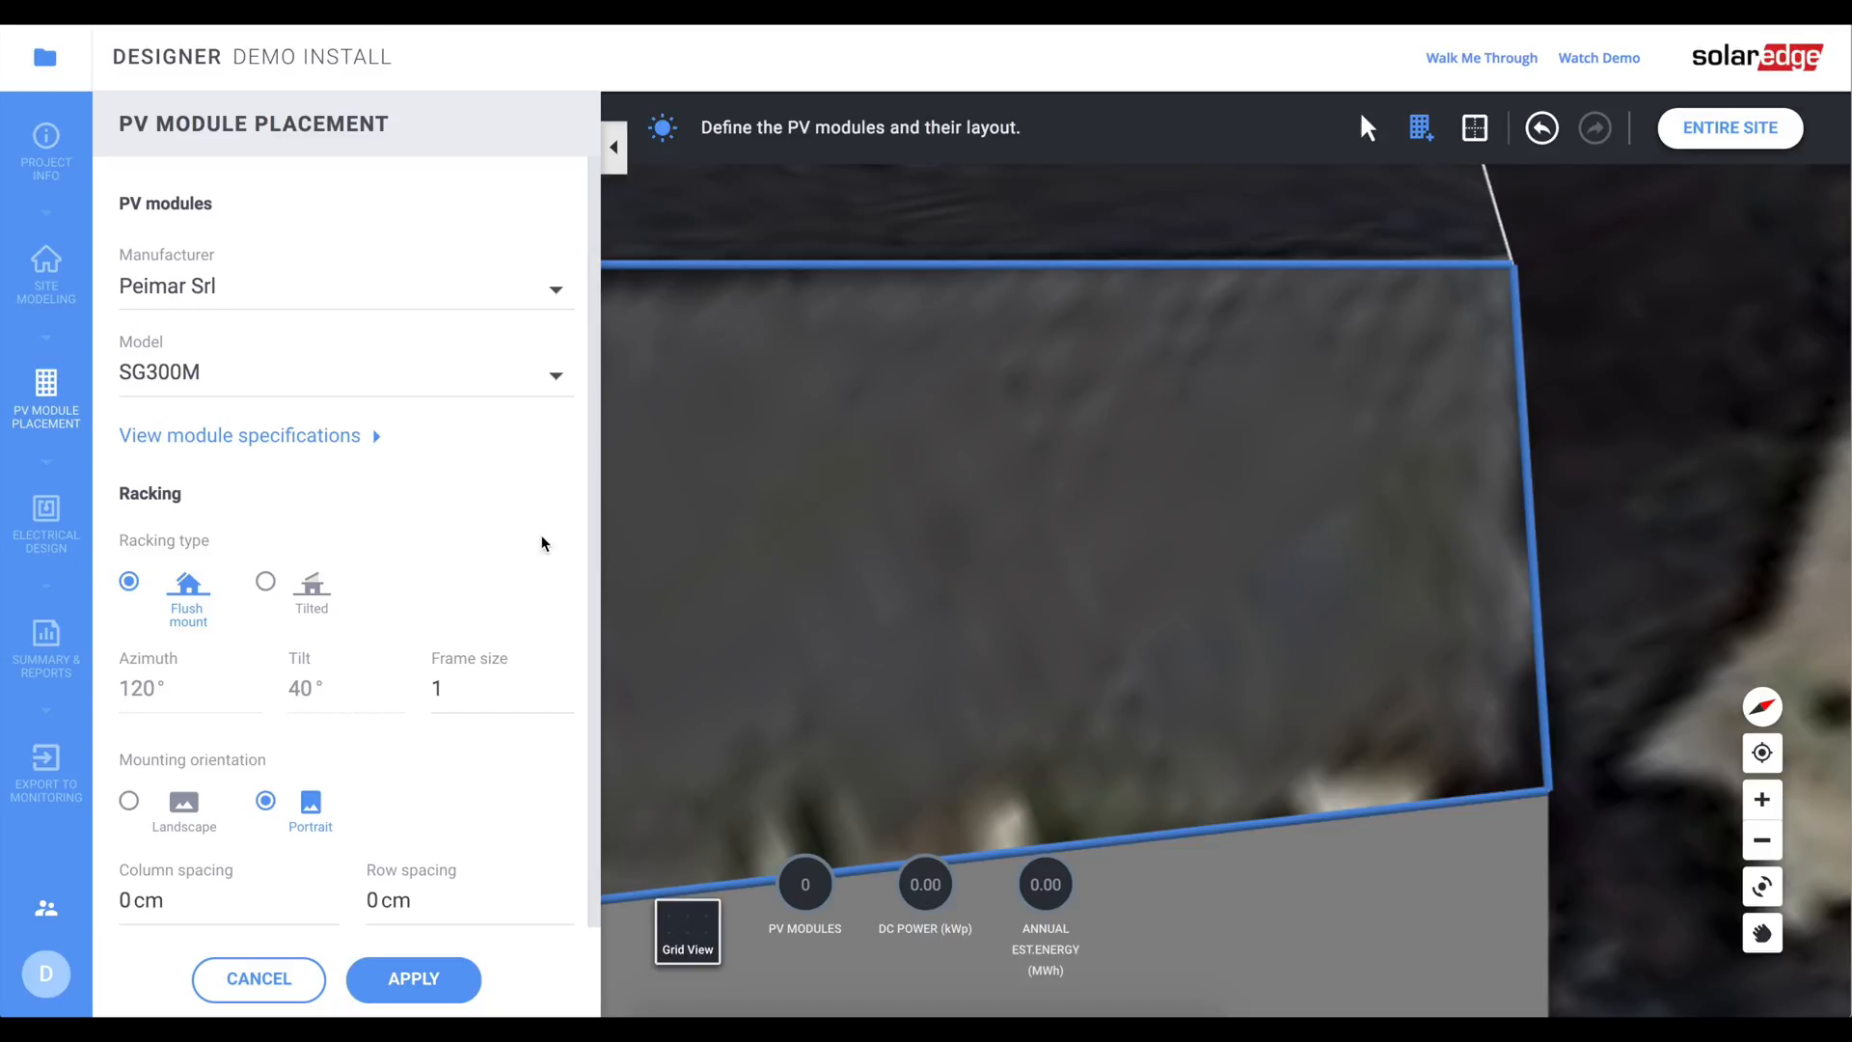
scroll(544, 544, "down", 1)
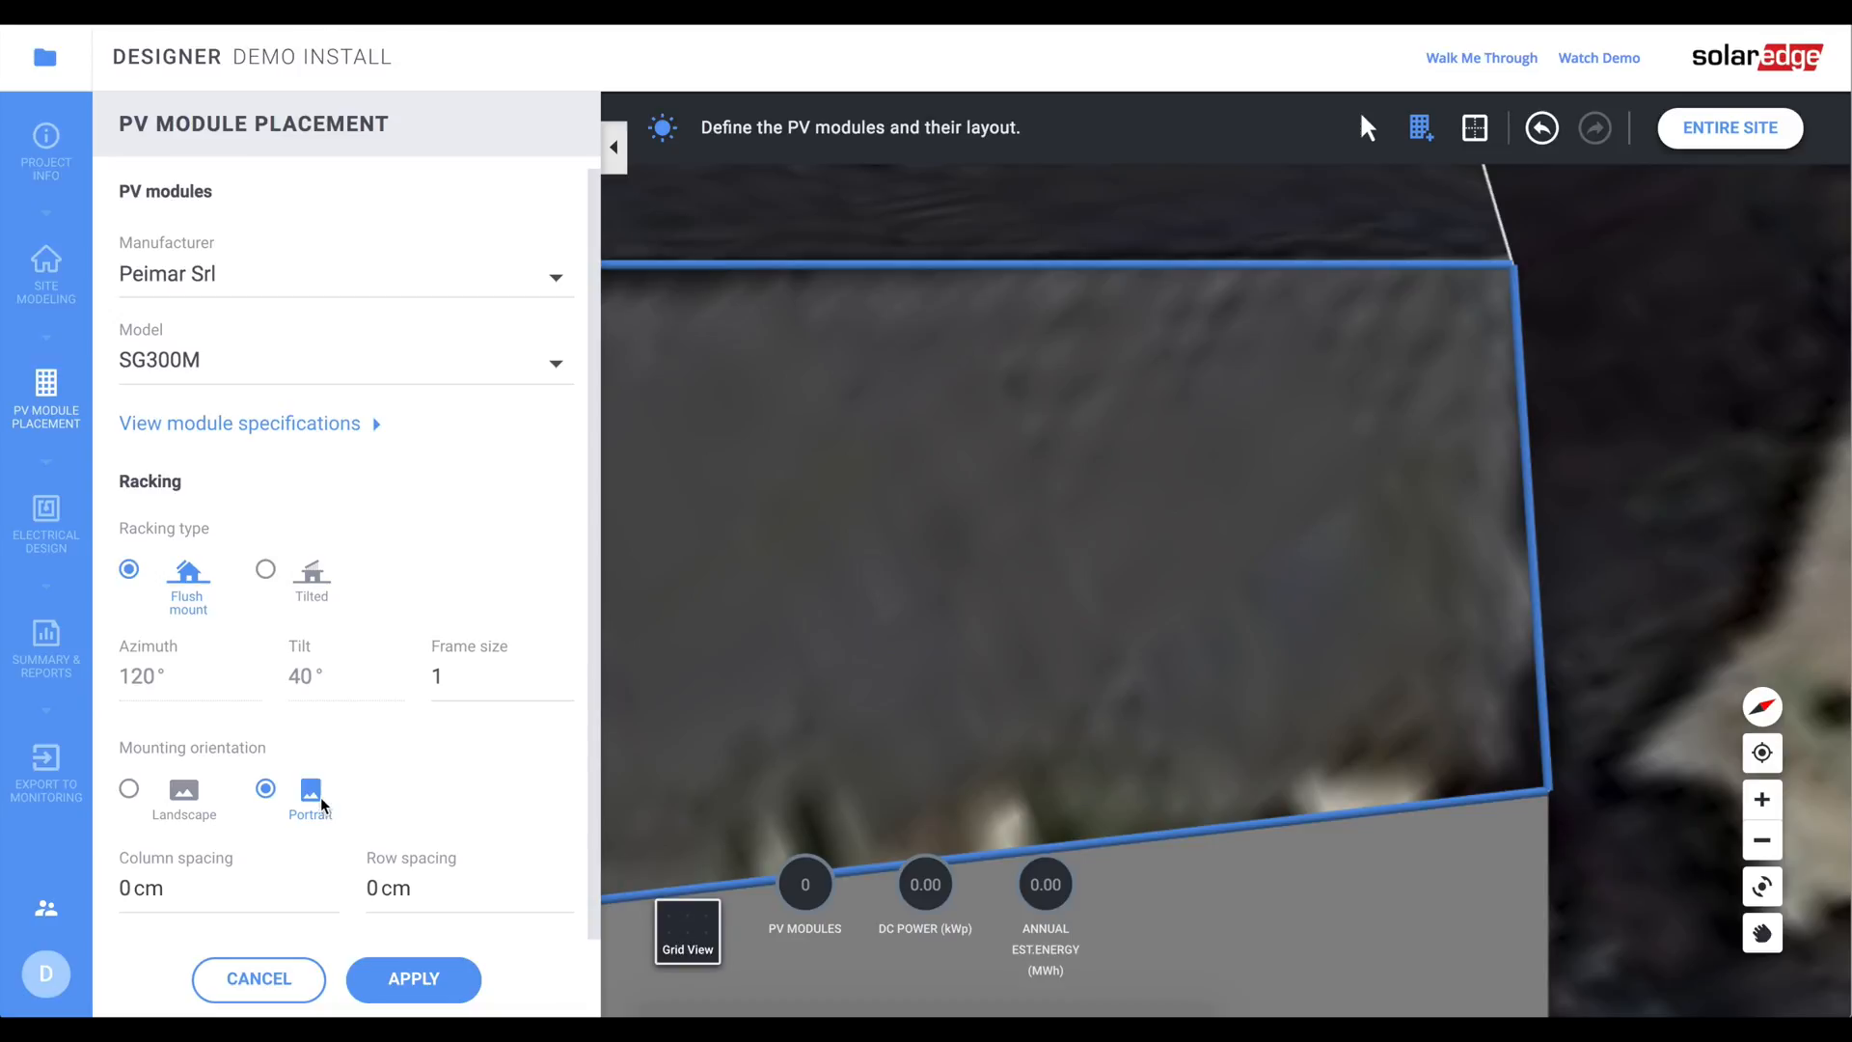
left_click(410, 978)
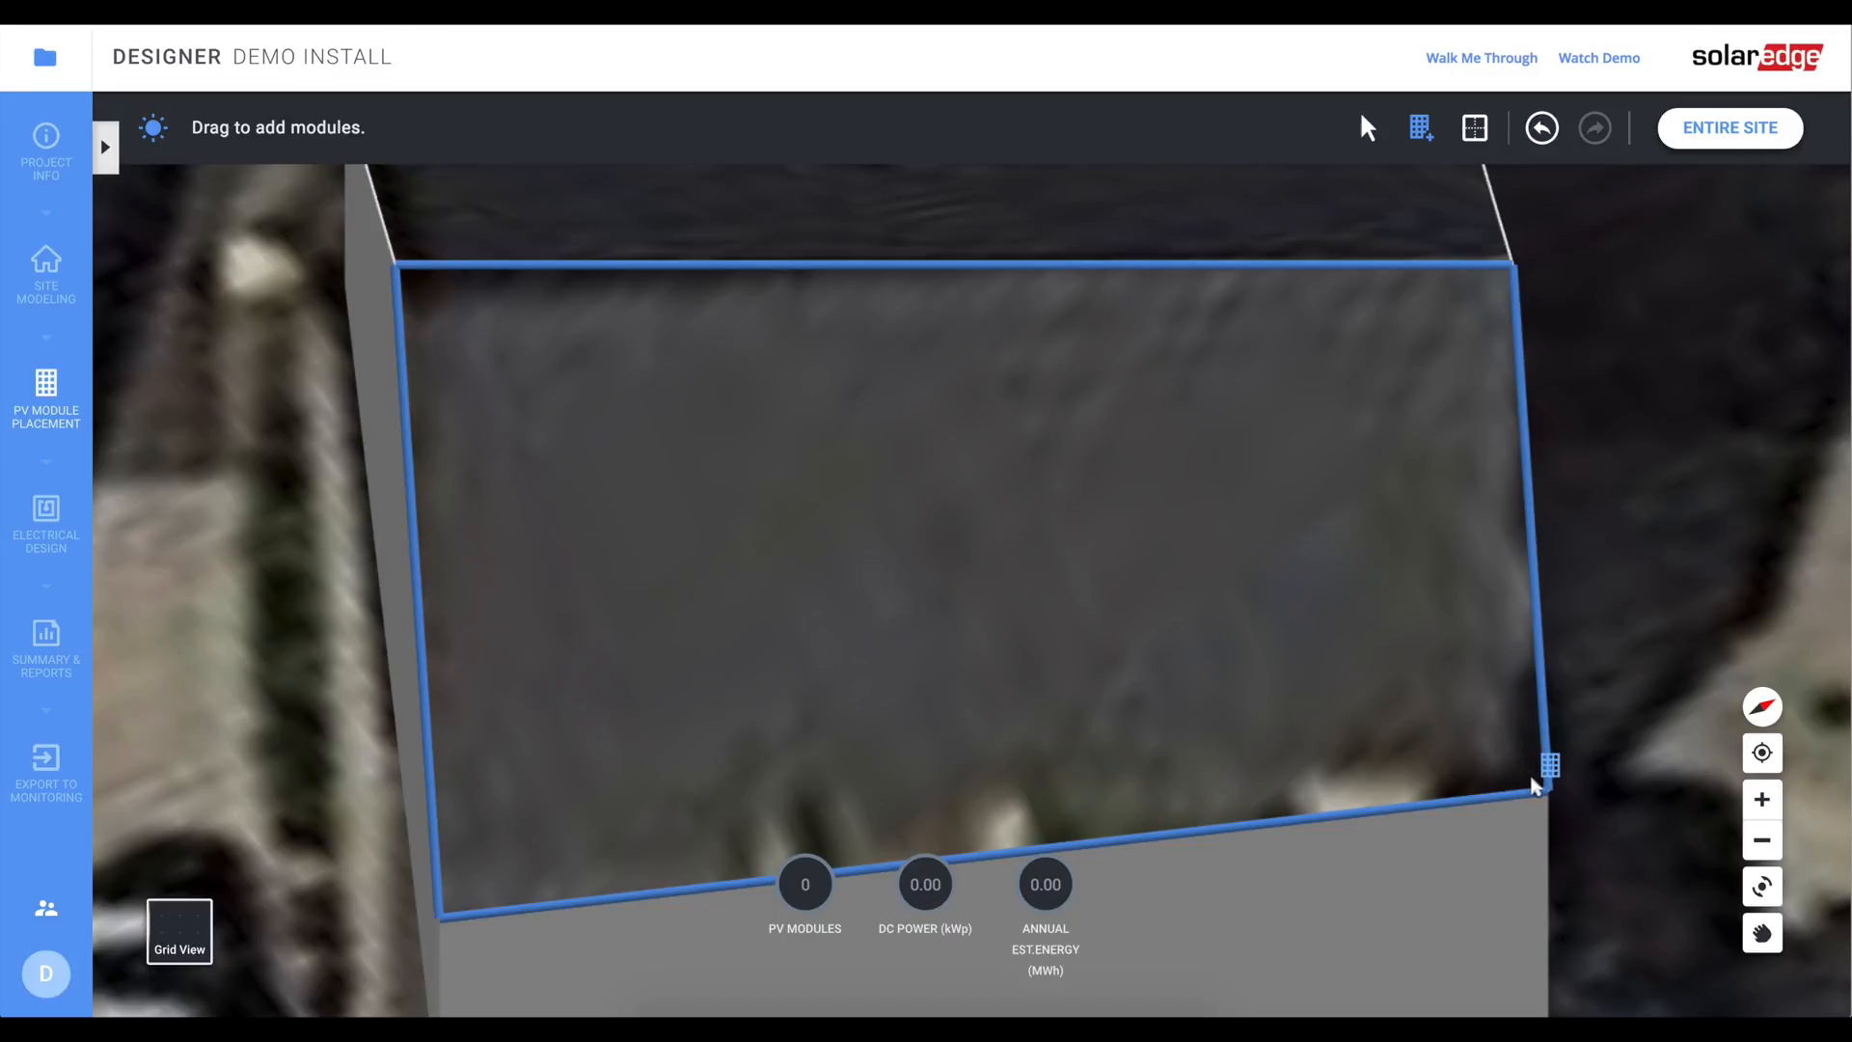
- Try to fill the large house's garden-side roof slope with three rows of portrait modules
mouse_move(1539, 784)
left_mouse_down()
mouse_move(1253, 624)
mouse_move(474, 355)
mouse_move(458, 288)
mouse_move(431, 312)
mouse_move(419, 269)
left_mouse_up()
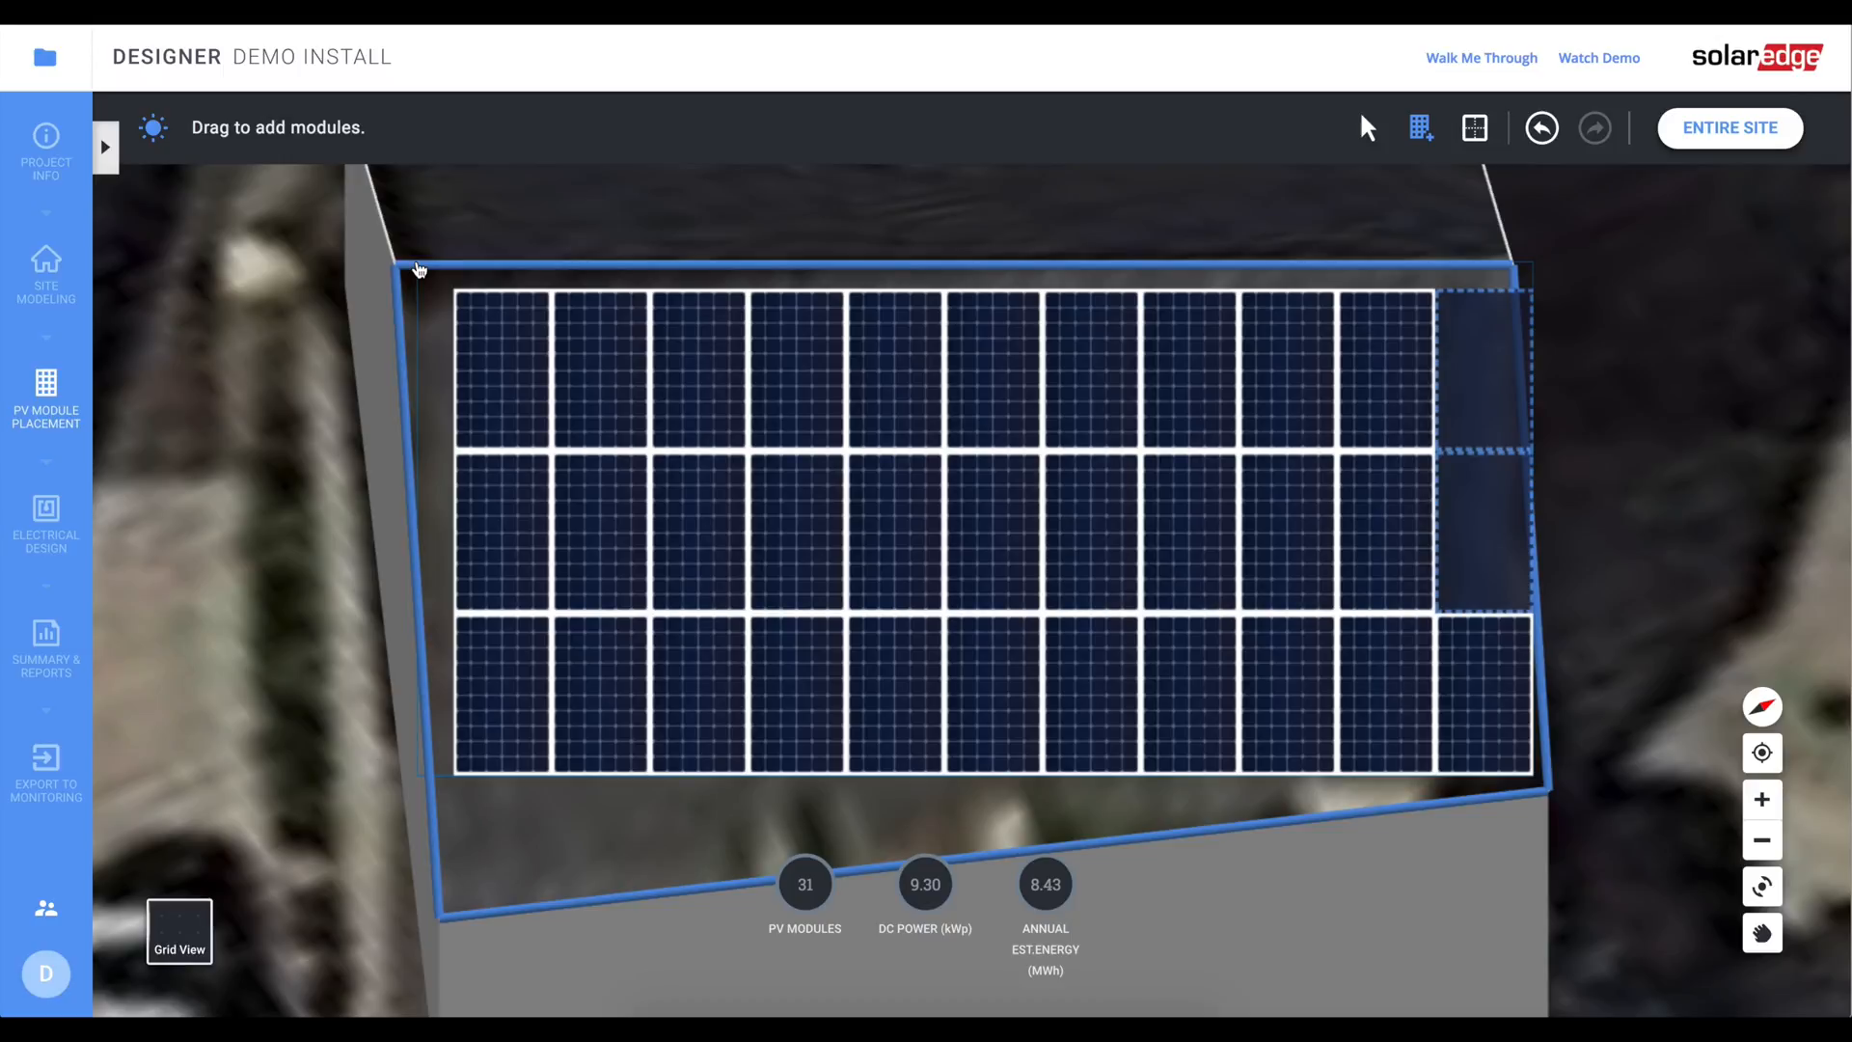
left_click_drag(424, 284, 1207, 636)
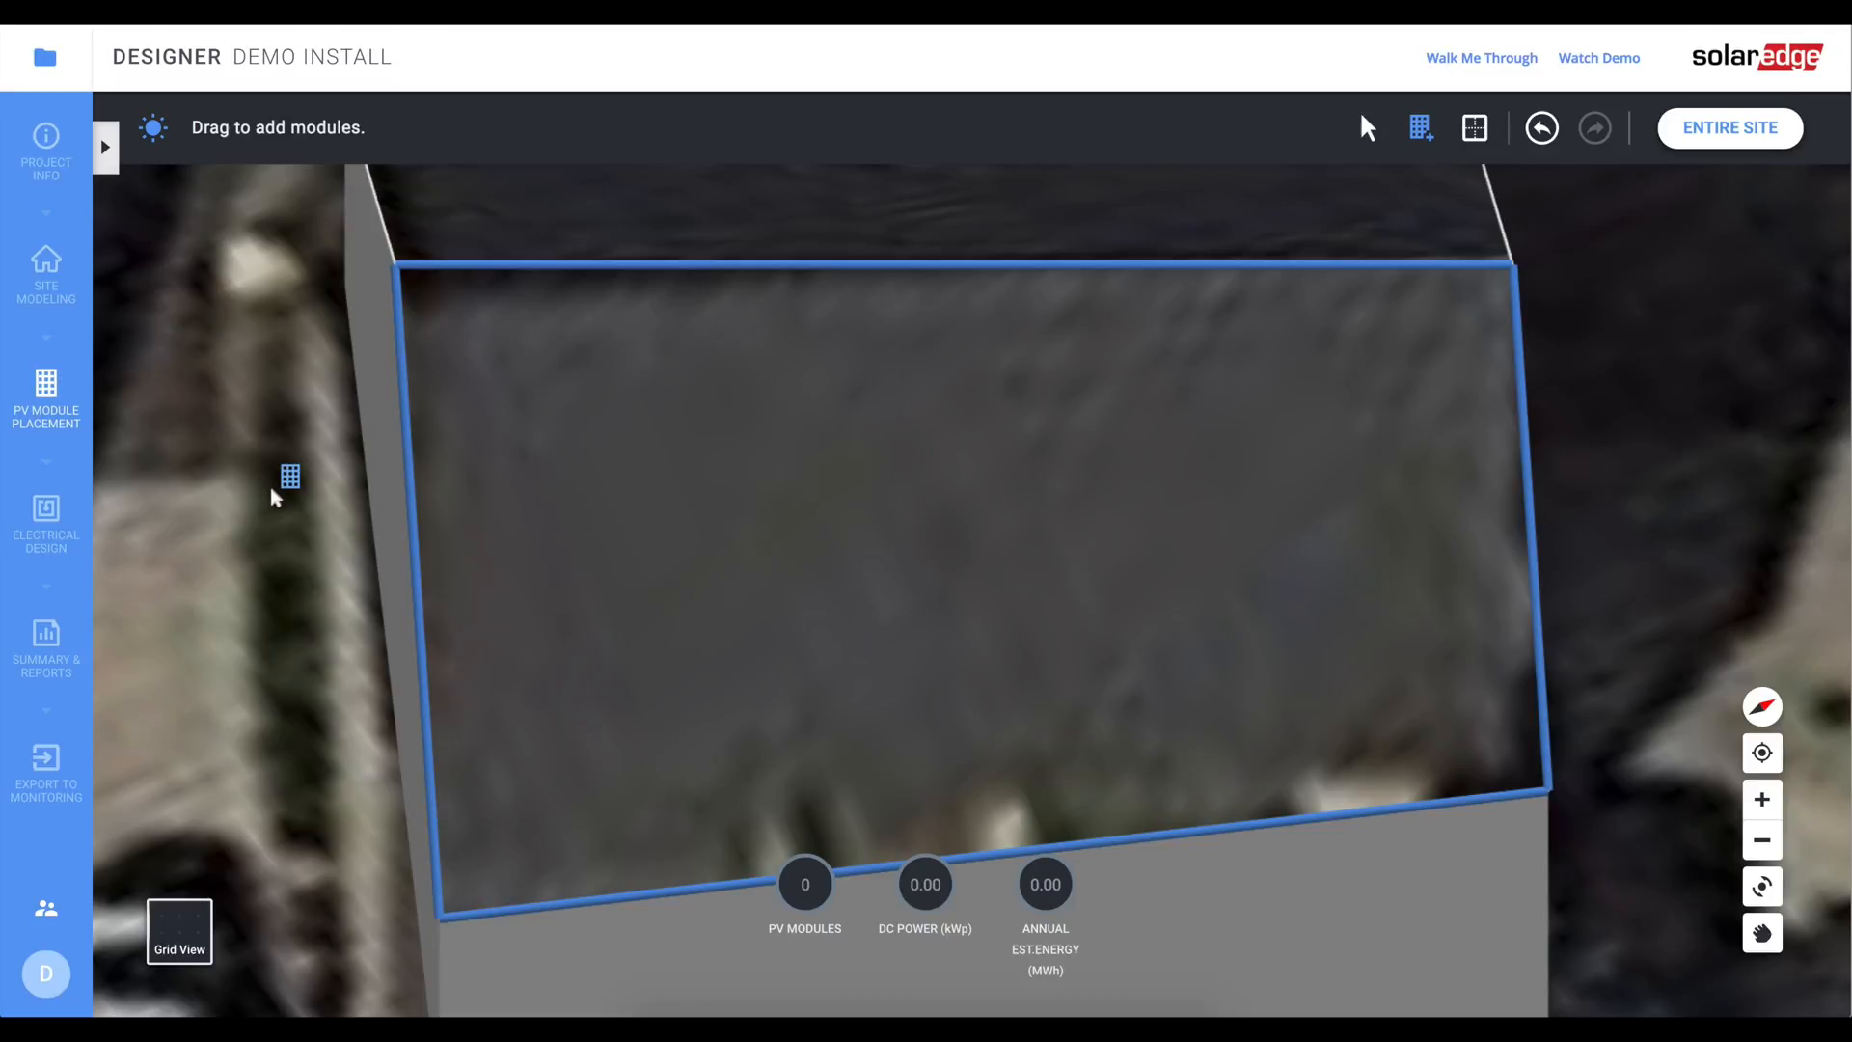
- Return to site modeling and switch to the 2D view
left_click(58, 270)
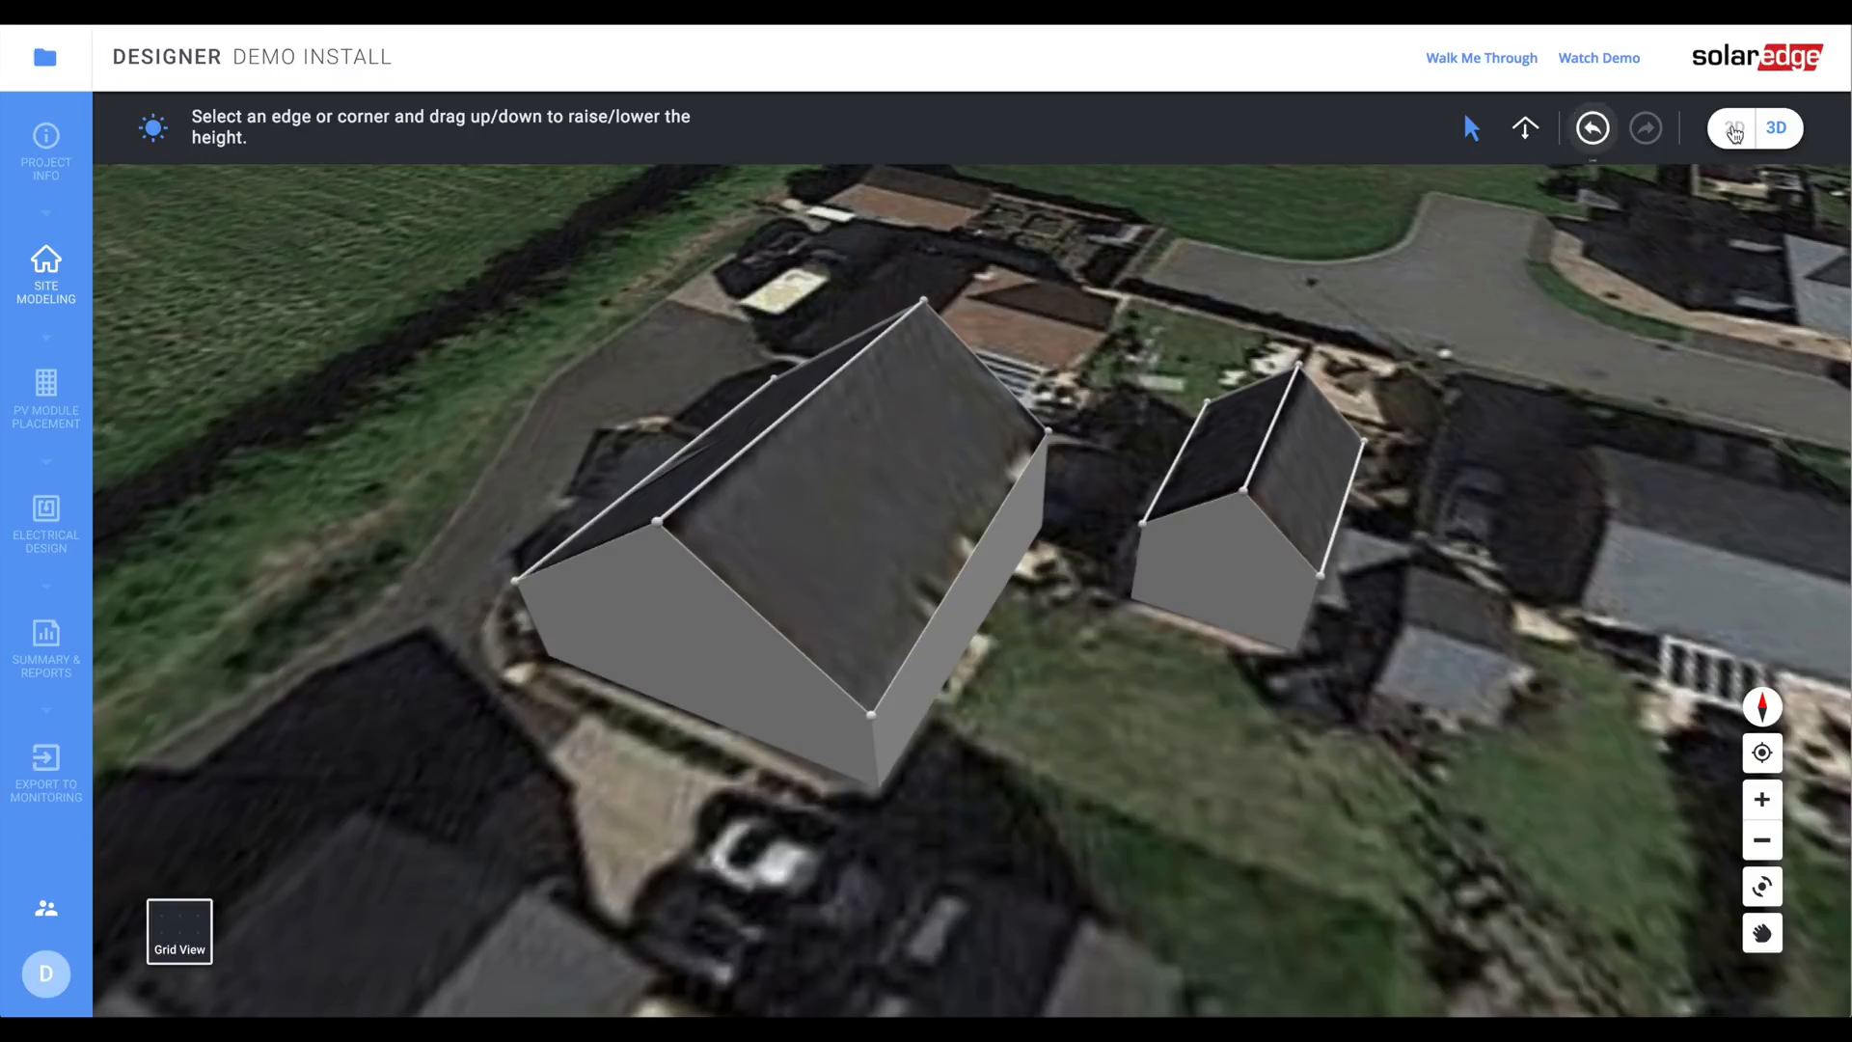
left_click(1736, 129)
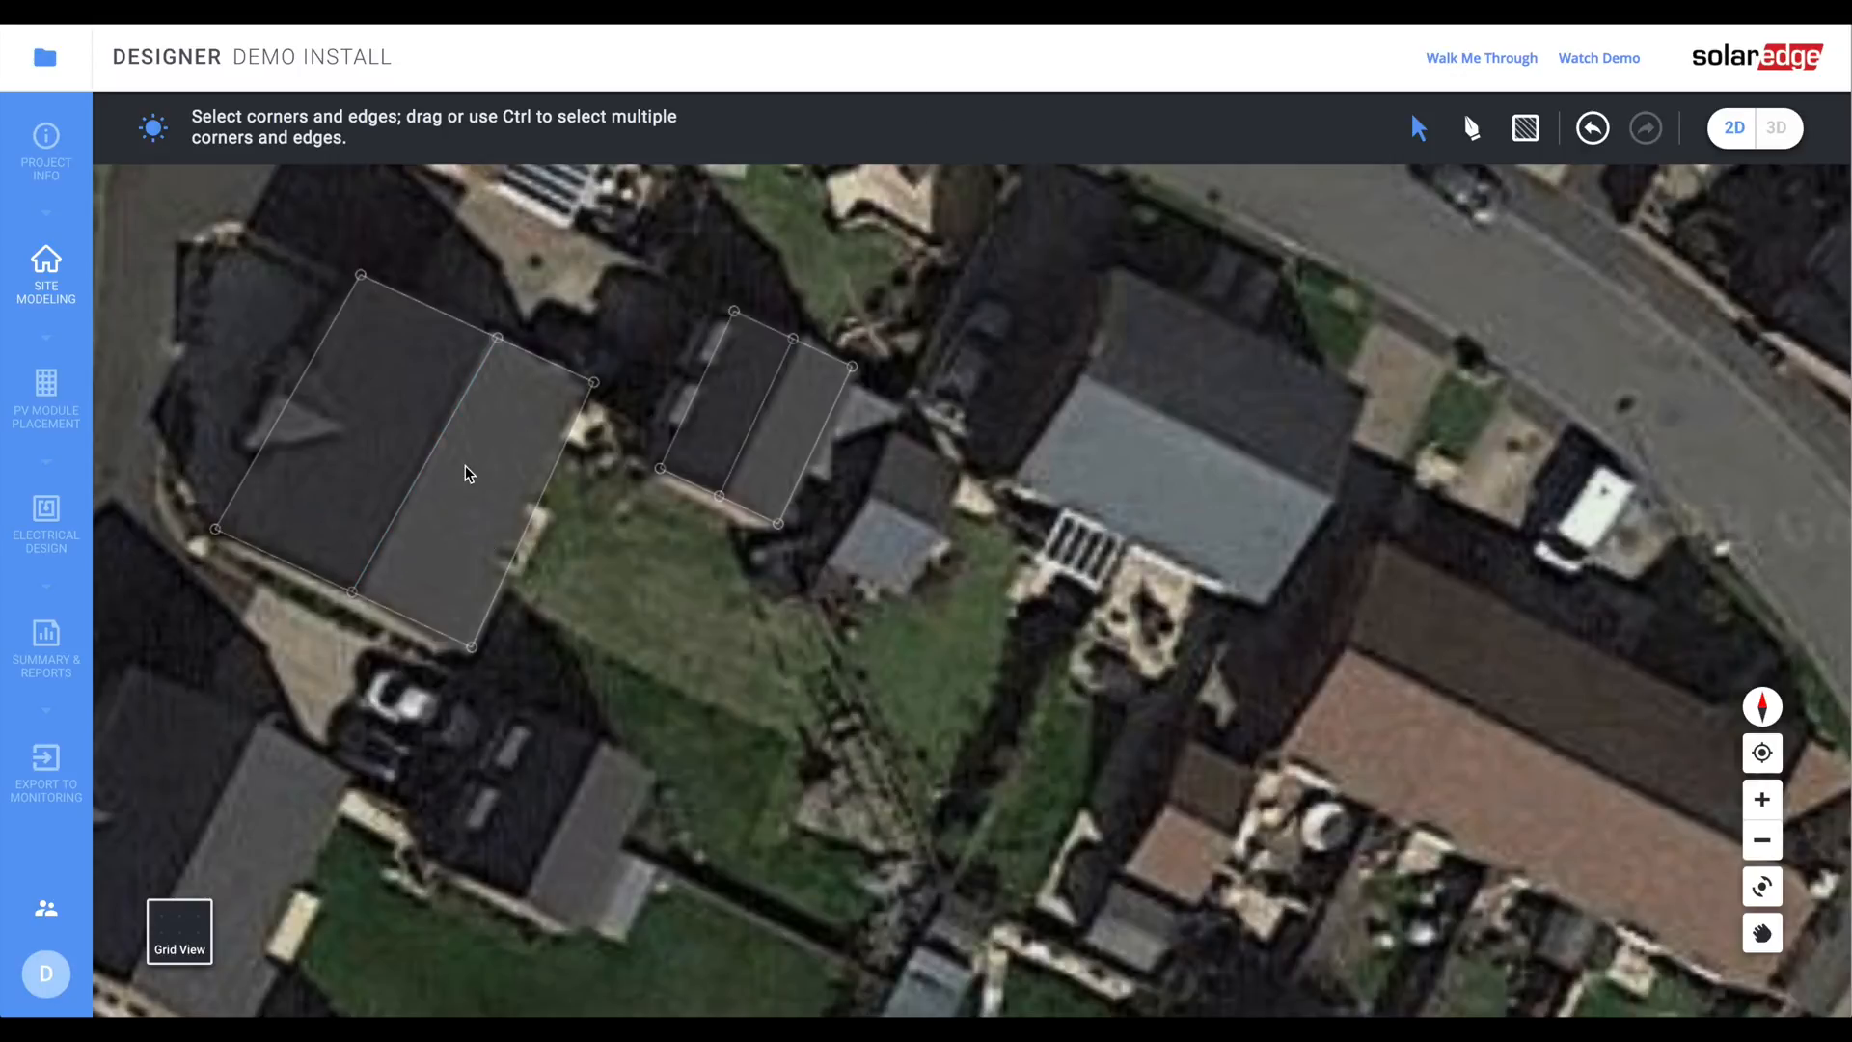
- Try out a small rectangular obstacle on the large house's garden-side roof slope and delete it
left_click(1525, 127)
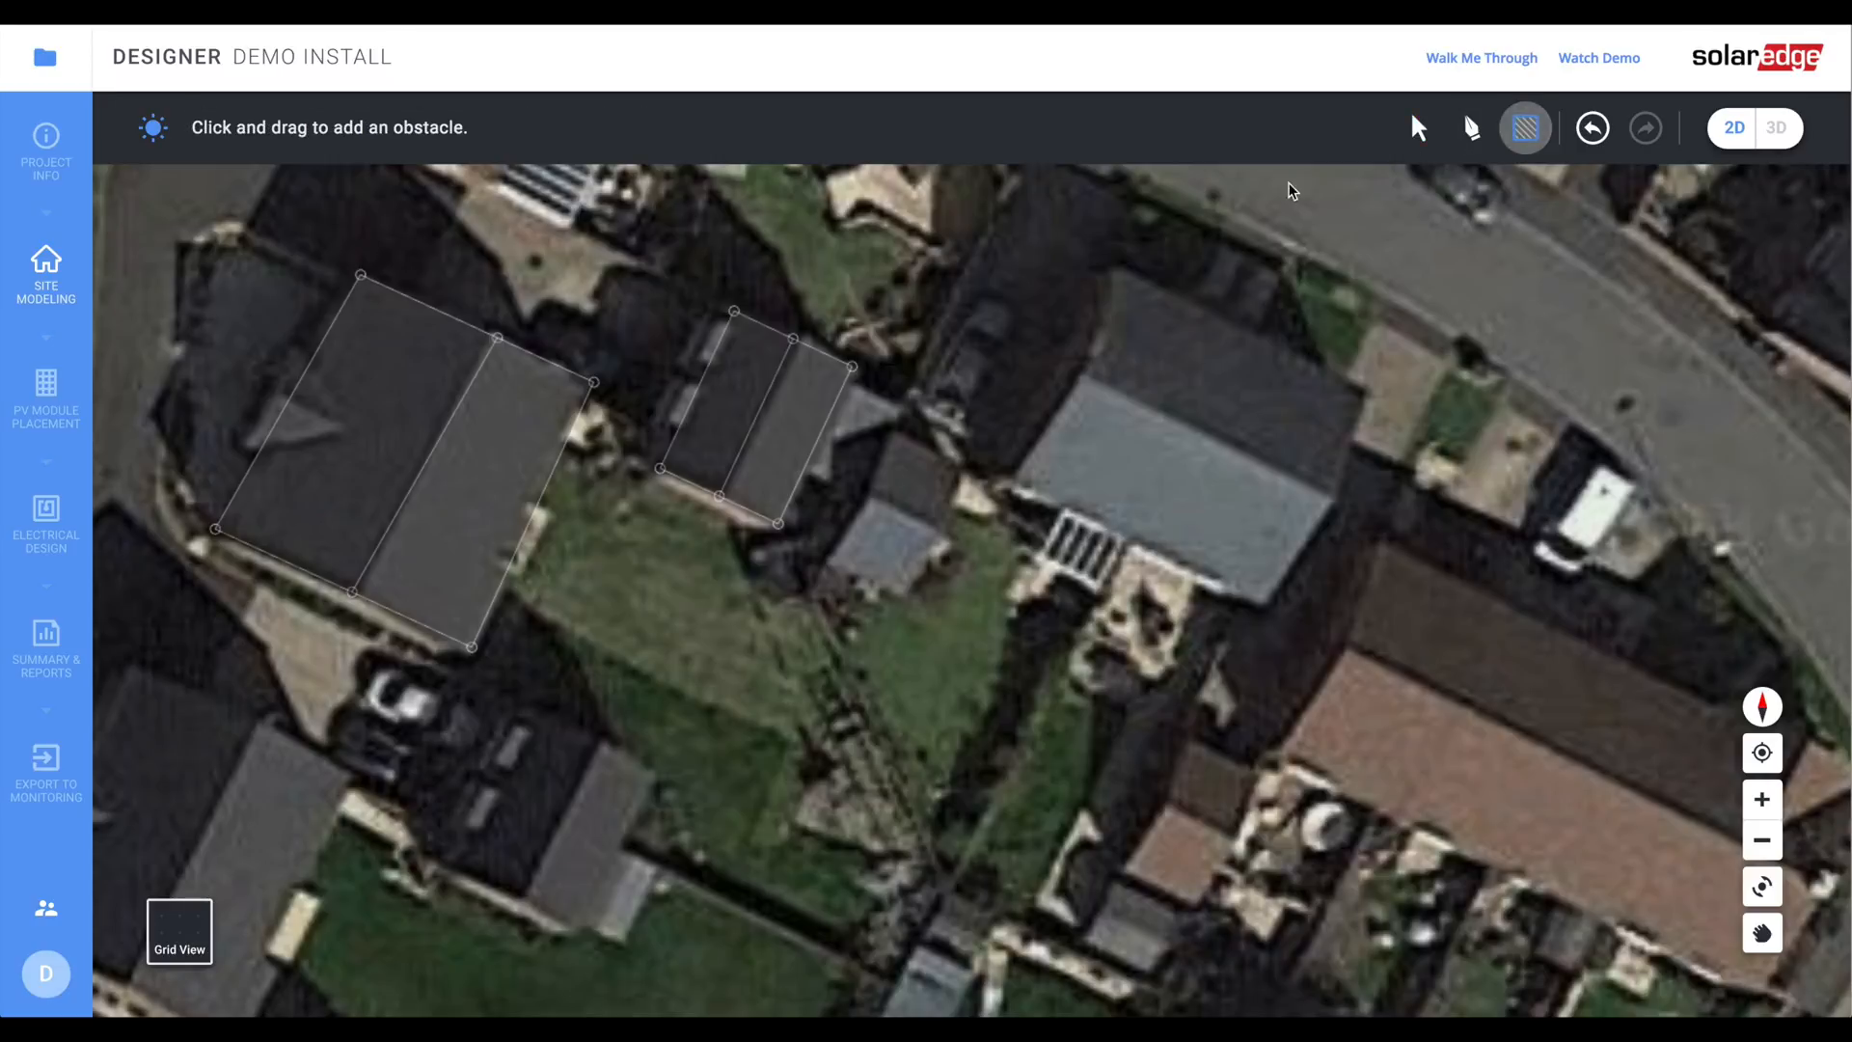
left_click_drag(488, 406, 549, 439)
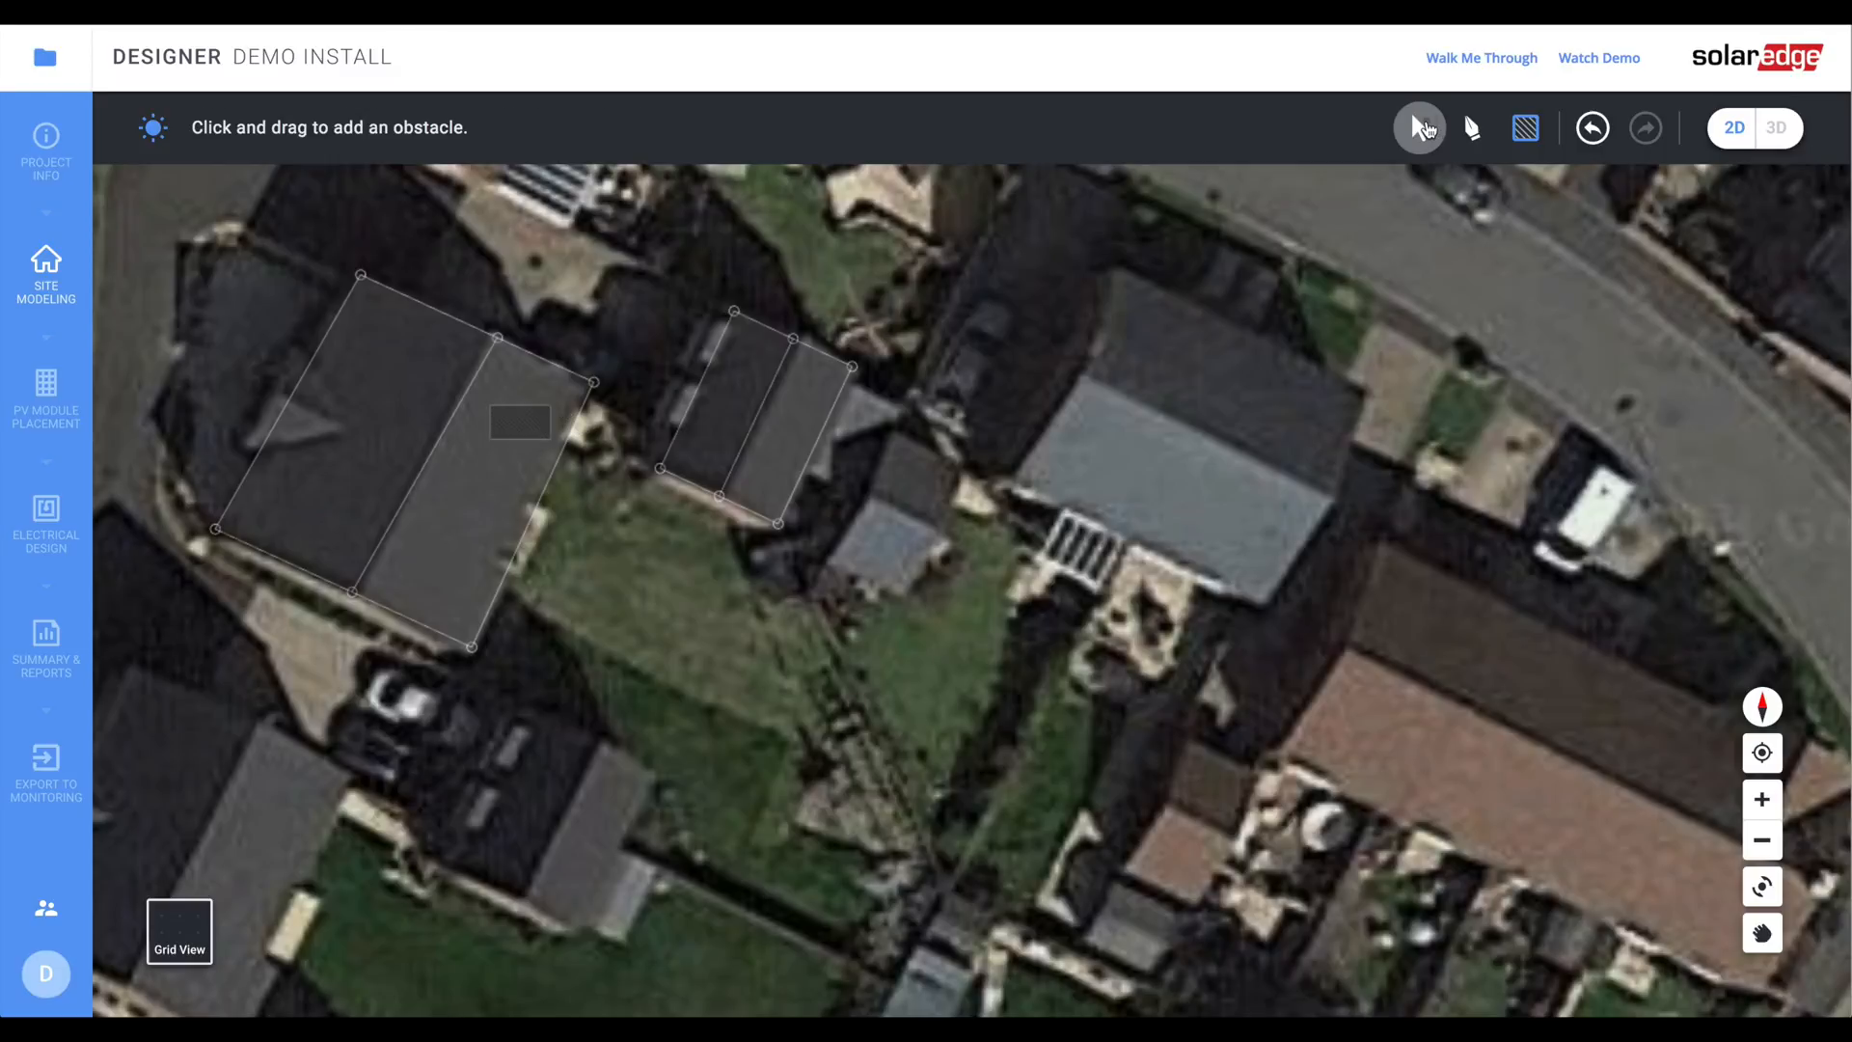
left_click(1422, 127)
key("Delete")
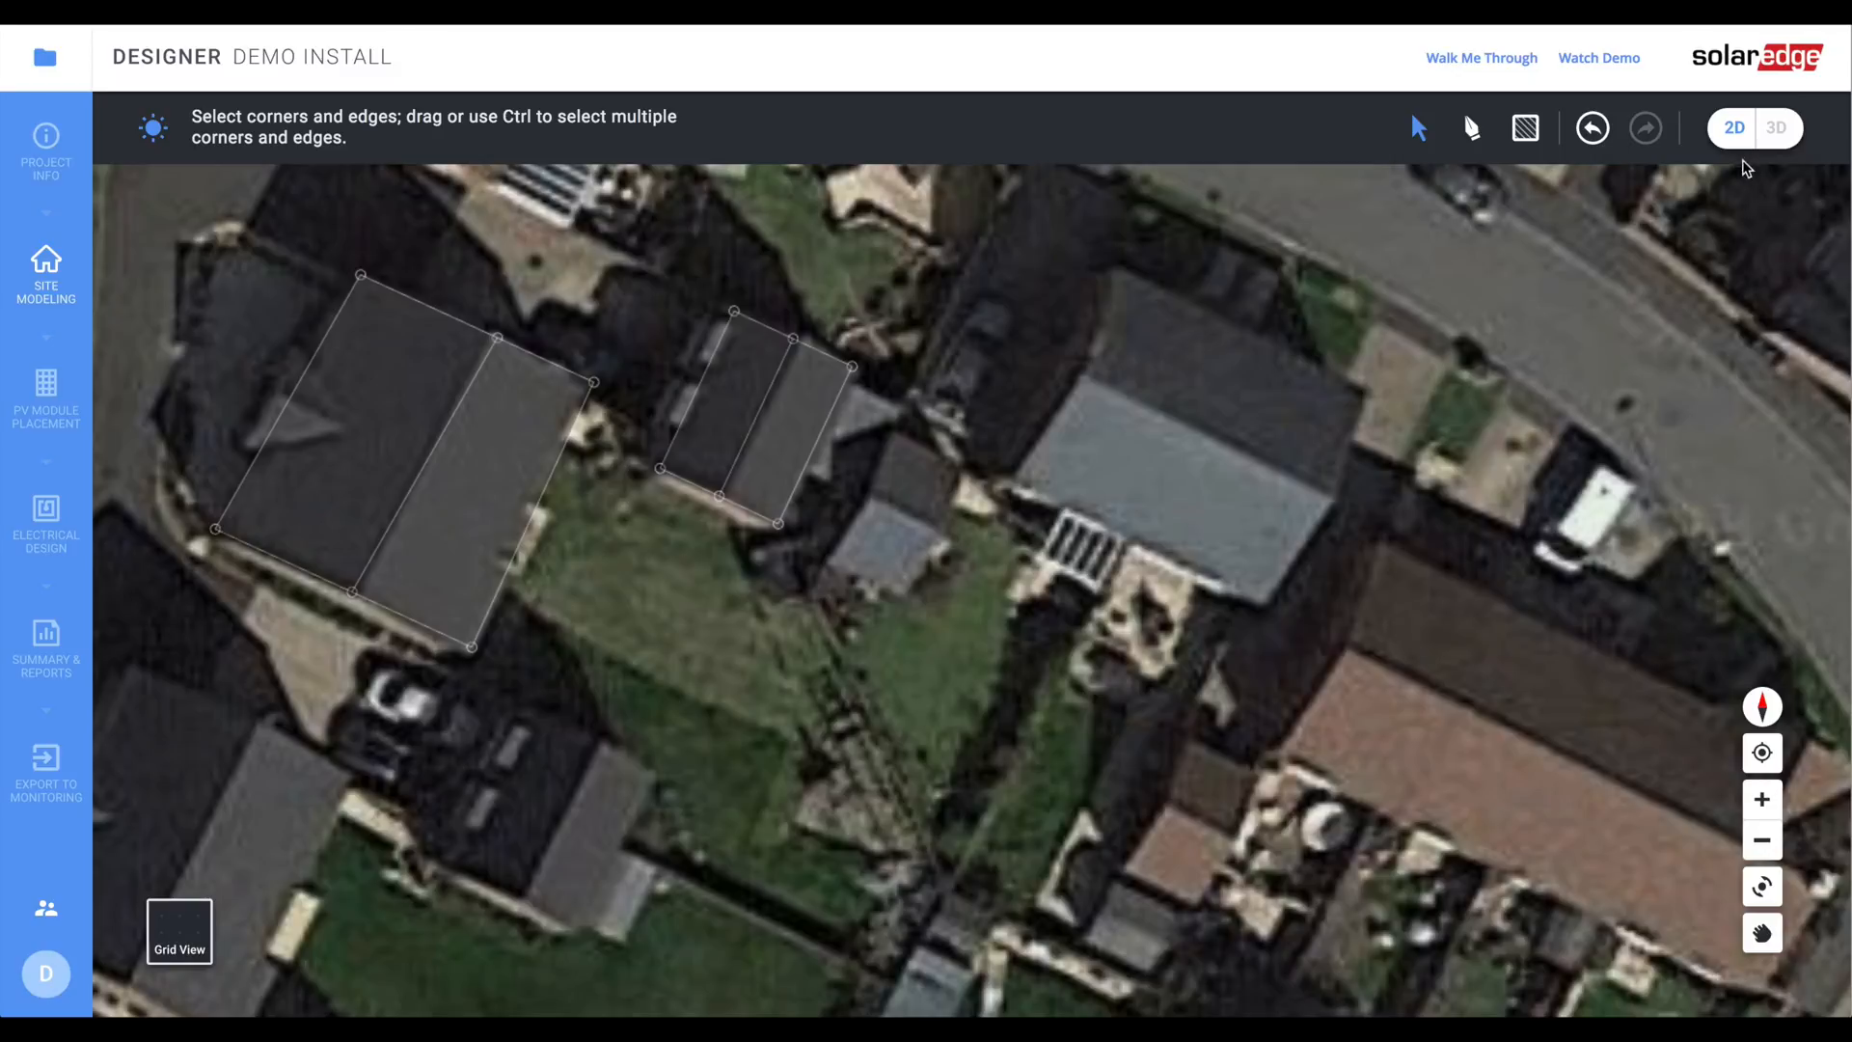
- Adjust the large house's northern ridge end and eave corner so the gable edges are about 4.97 m and 4.88 m, and return to 3D
left_click(497, 341)
left_click_drag(492, 344, 481, 338)
left_click_drag(599, 379, 592, 384)
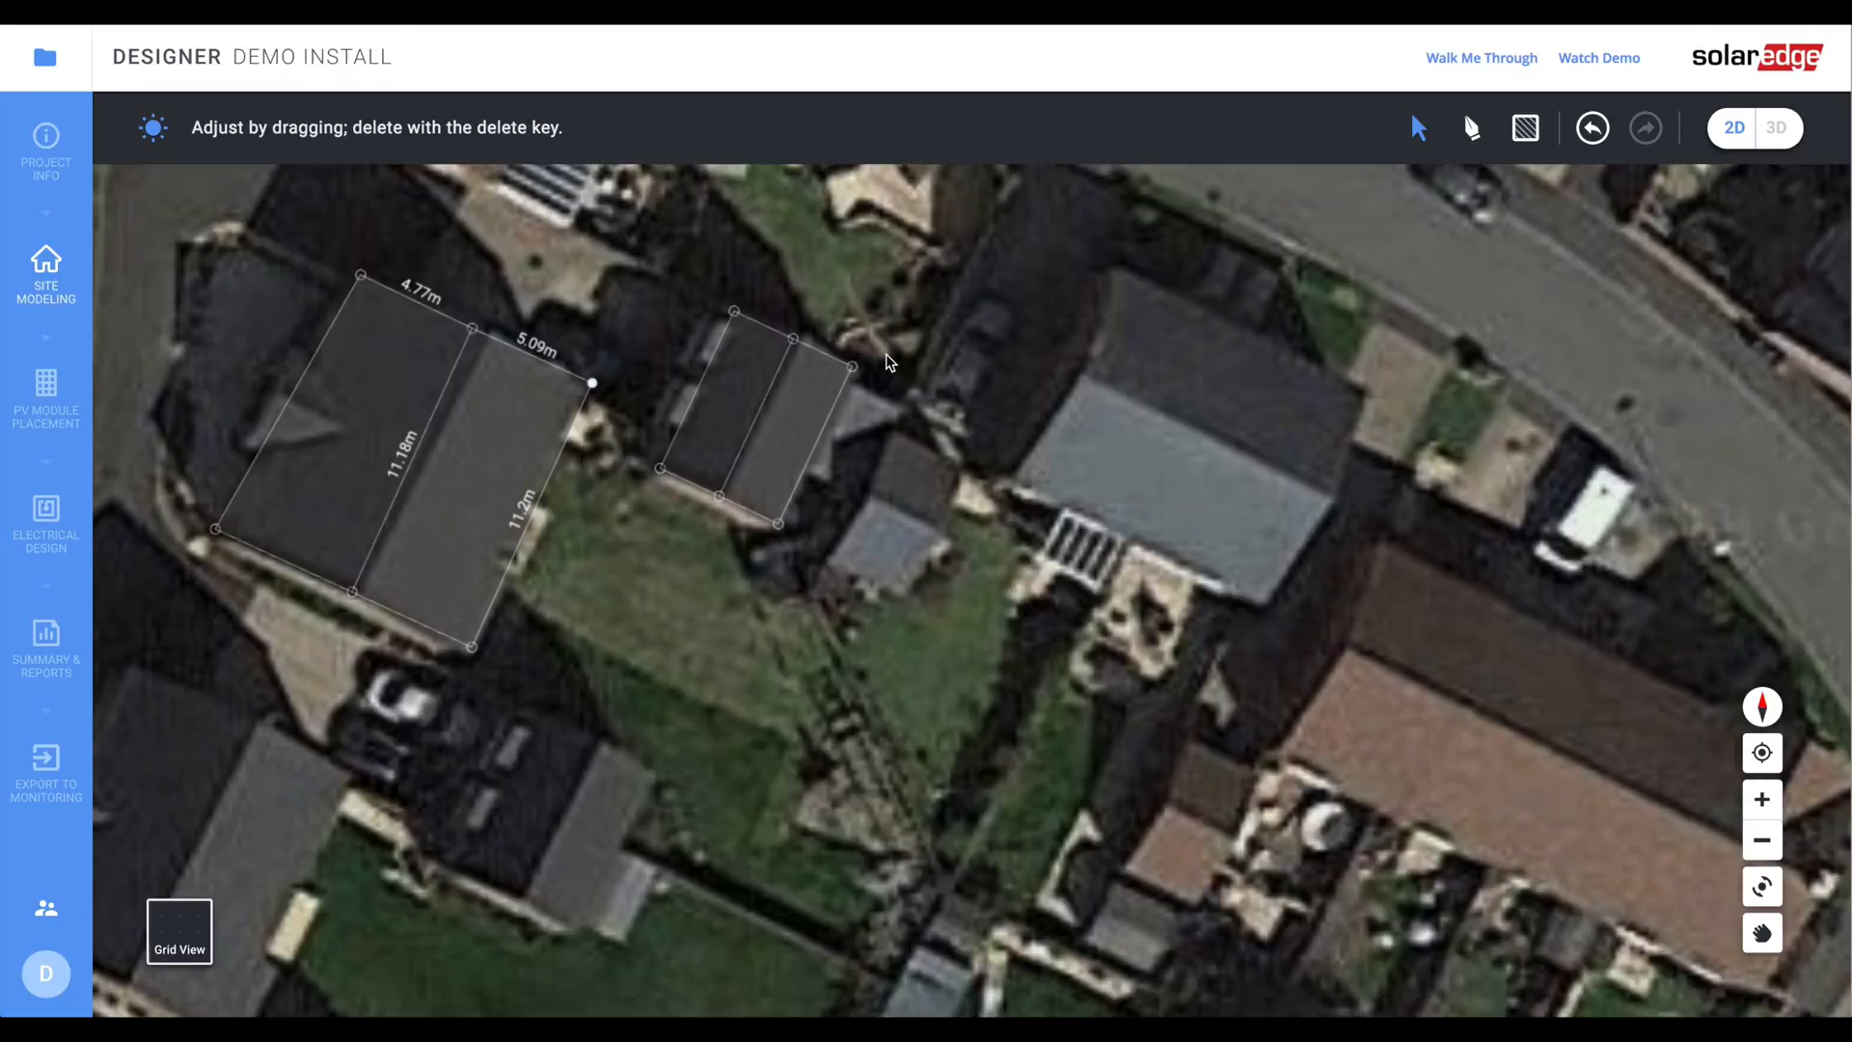
left_click_drag(477, 334, 489, 341)
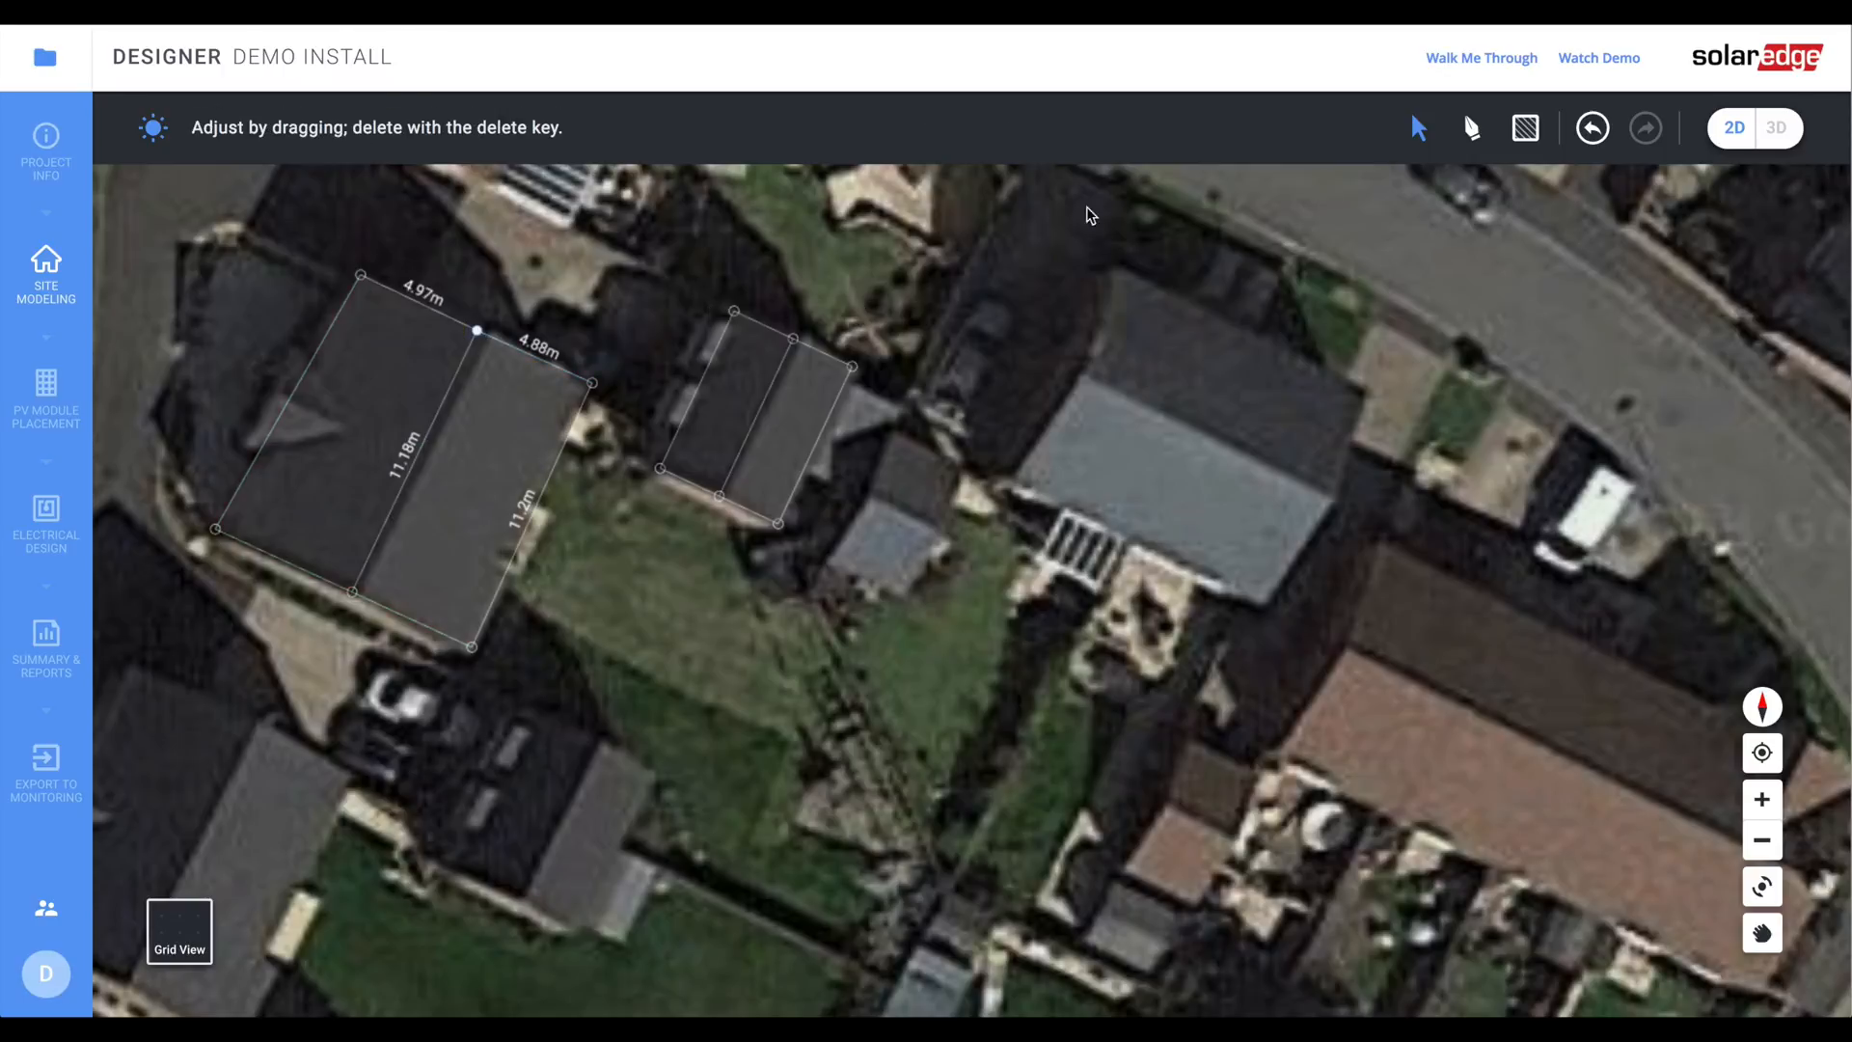
left_click(1774, 135)
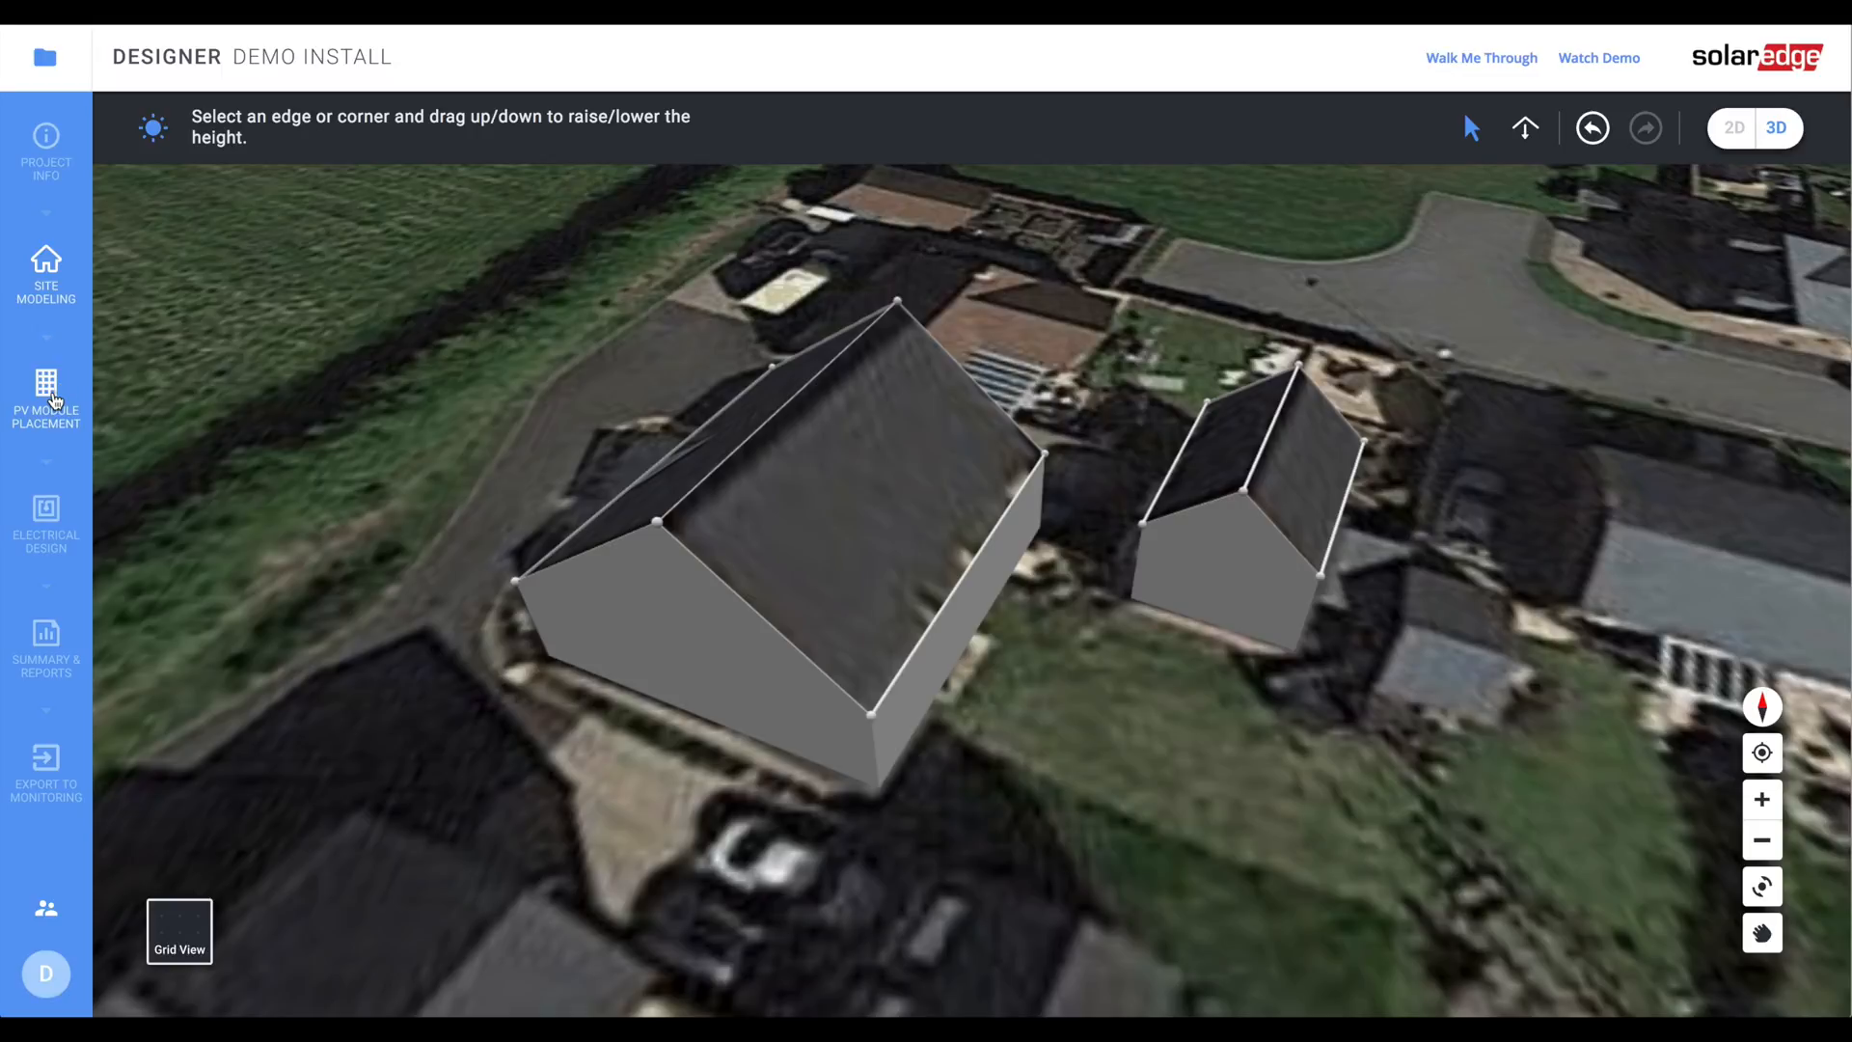
- Place 30 SG300M modules in portrait, as three rows of ten, on the large house's garden-side roof slope
left_click(53, 396)
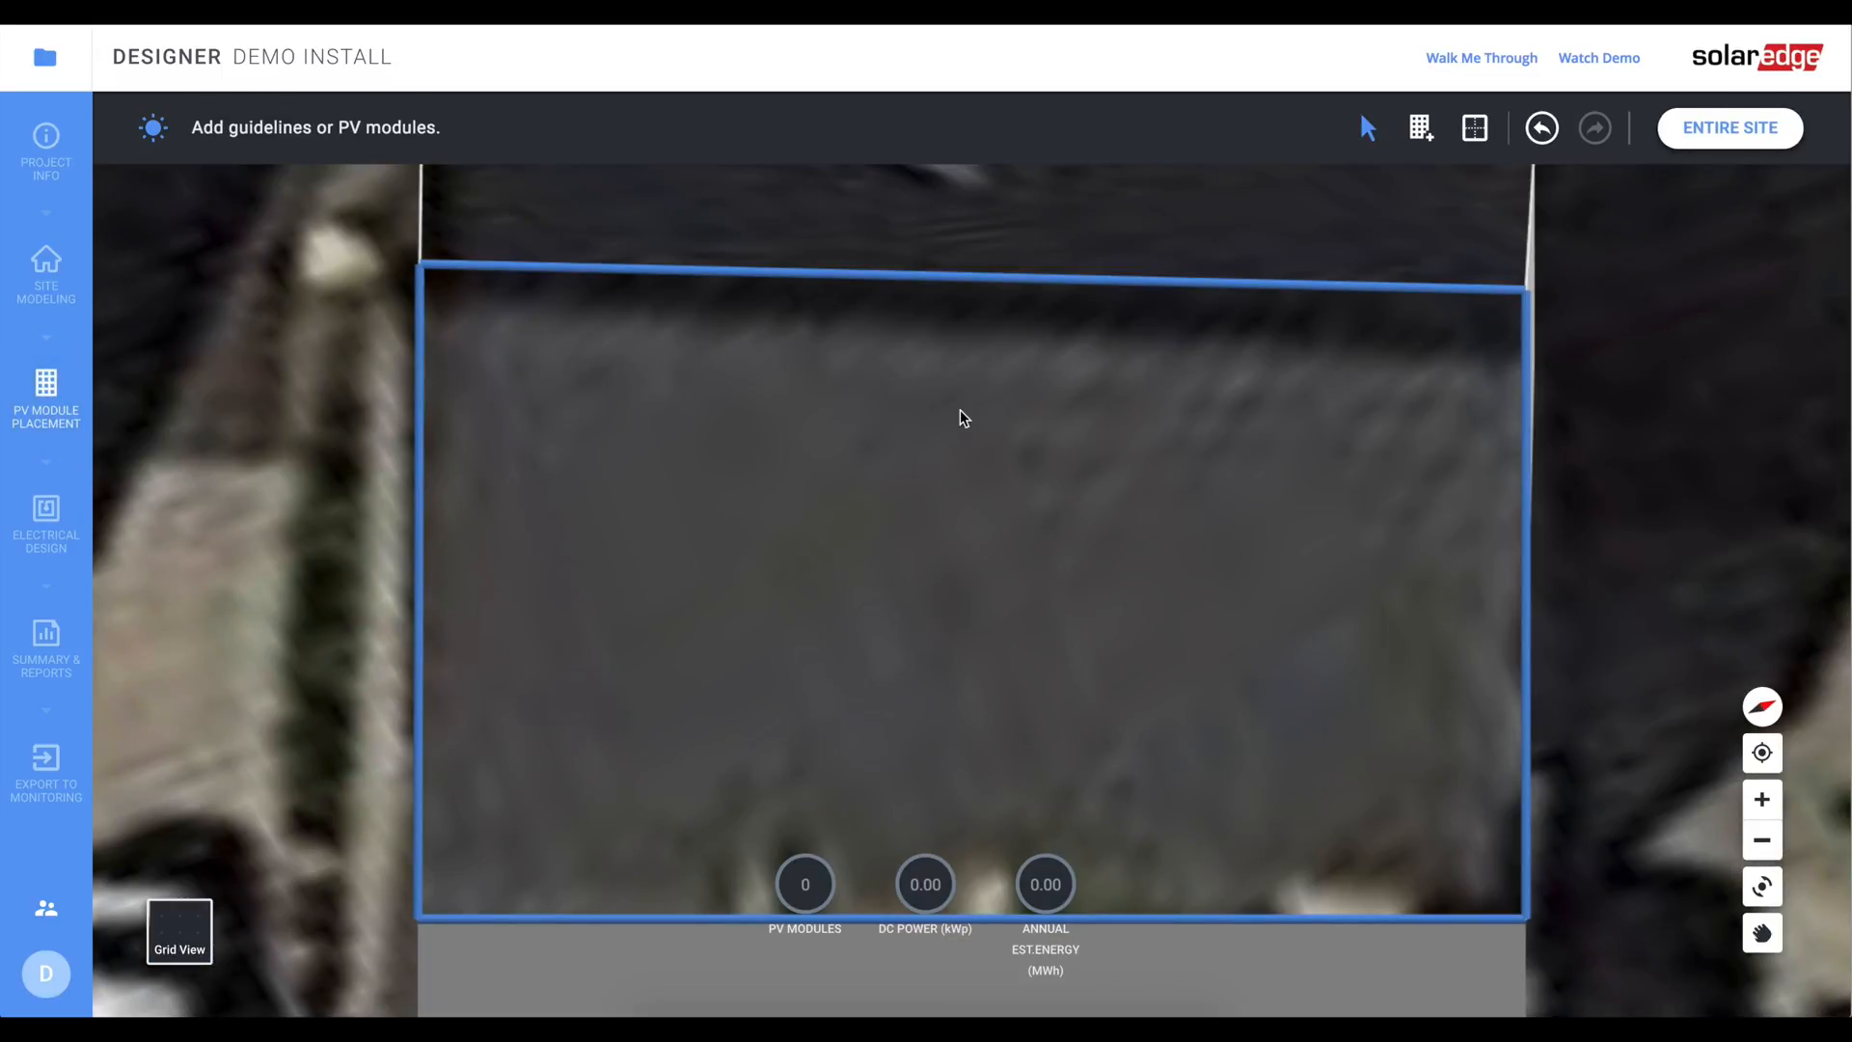
left_click(1420, 128)
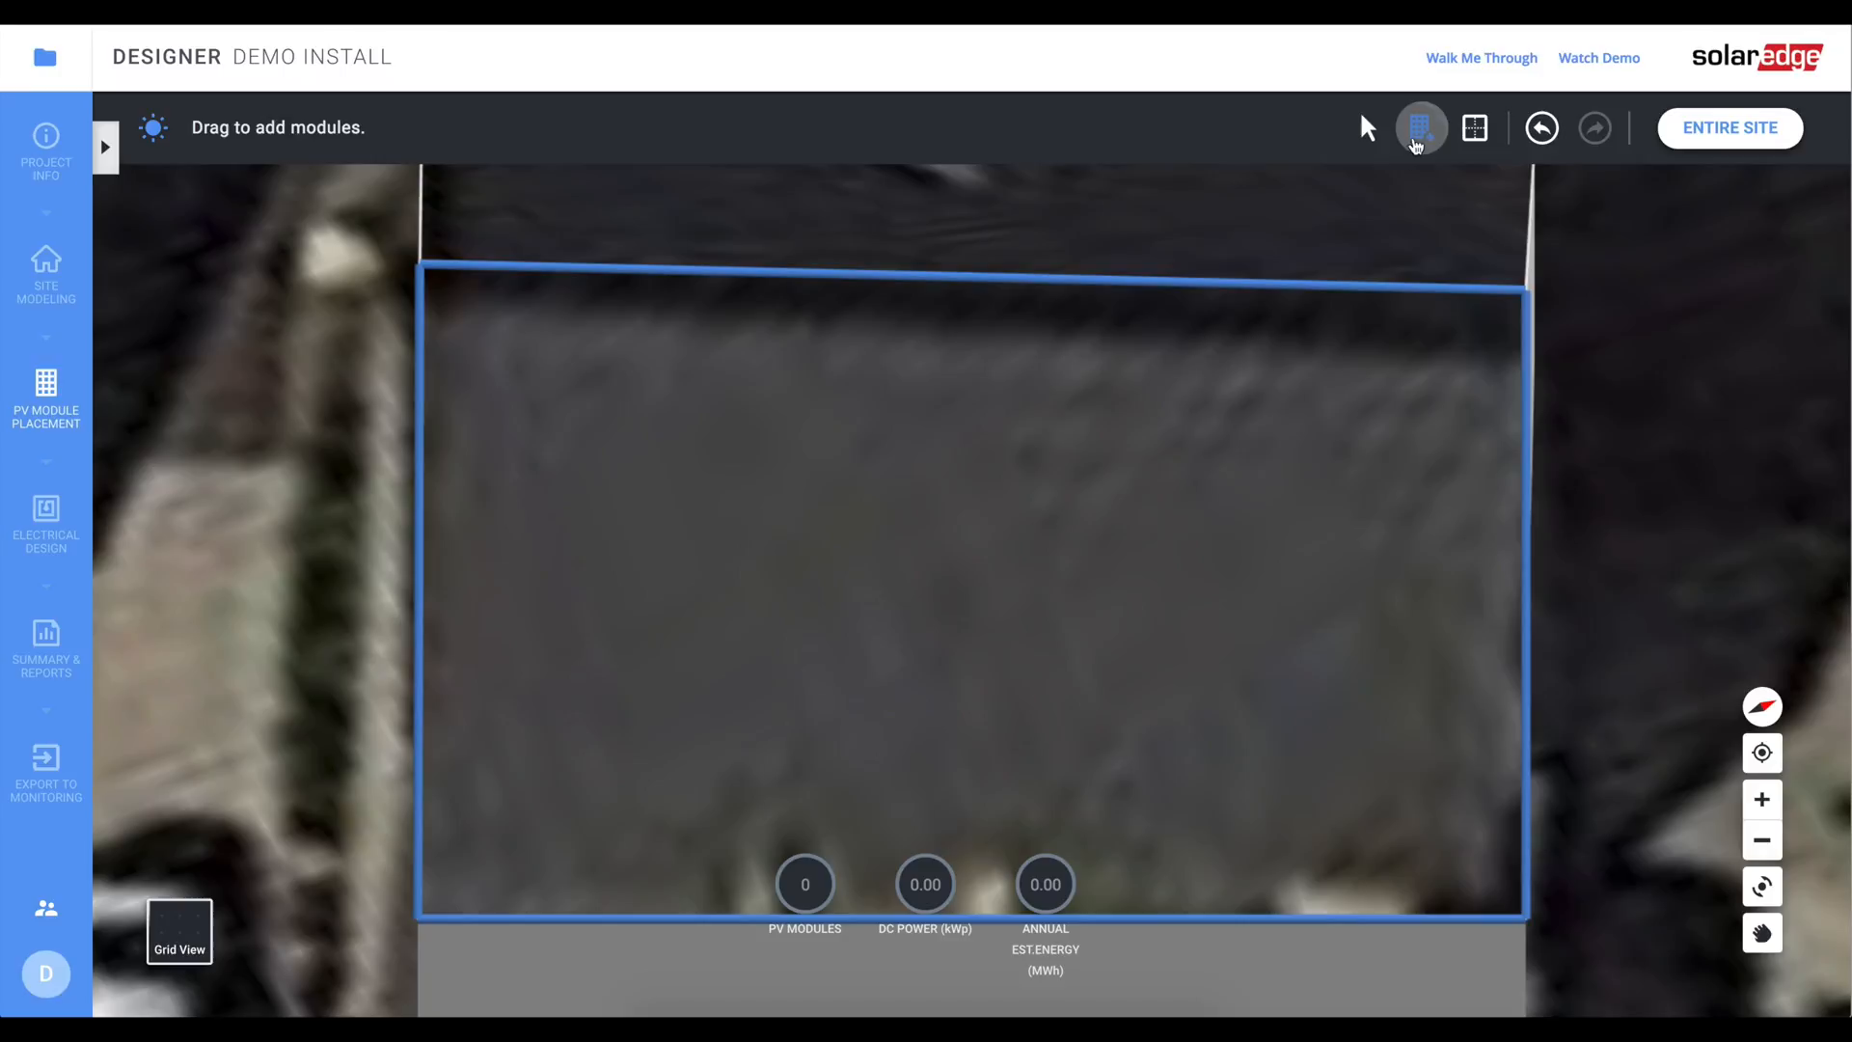
left_click(105, 147)
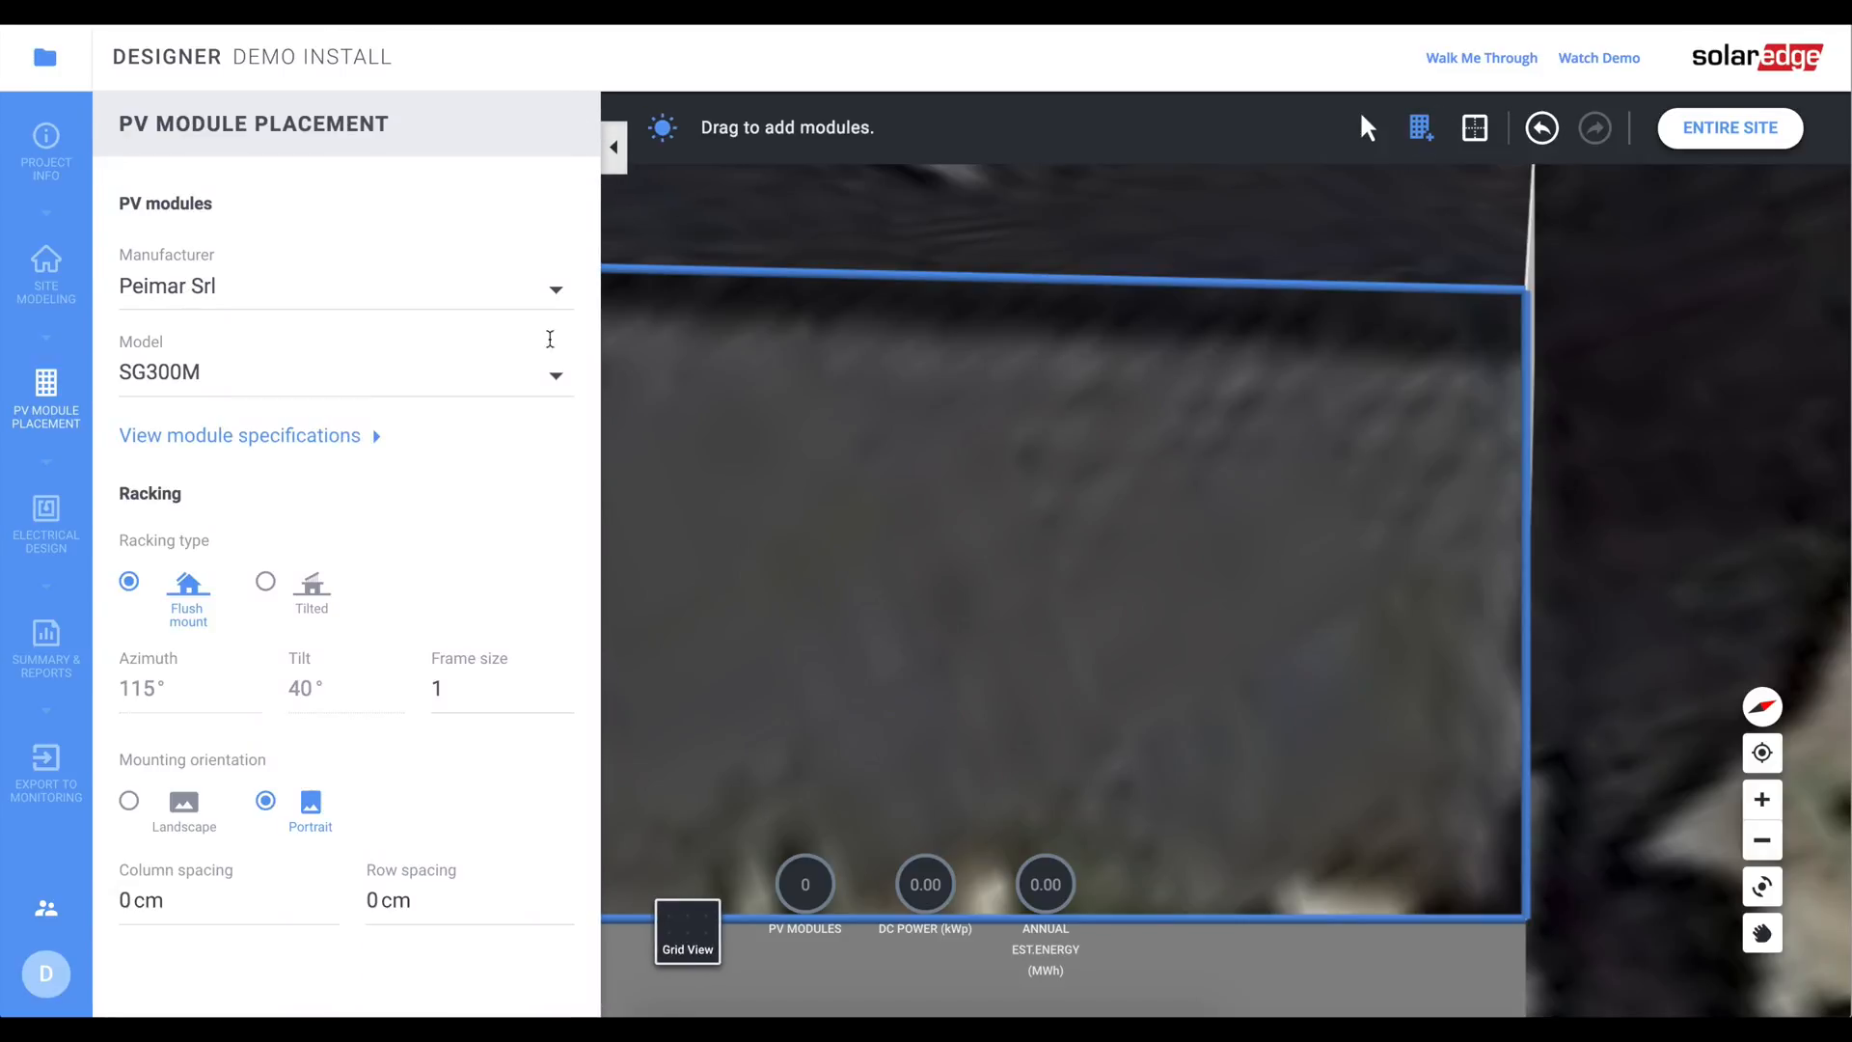
left_click(614, 147)
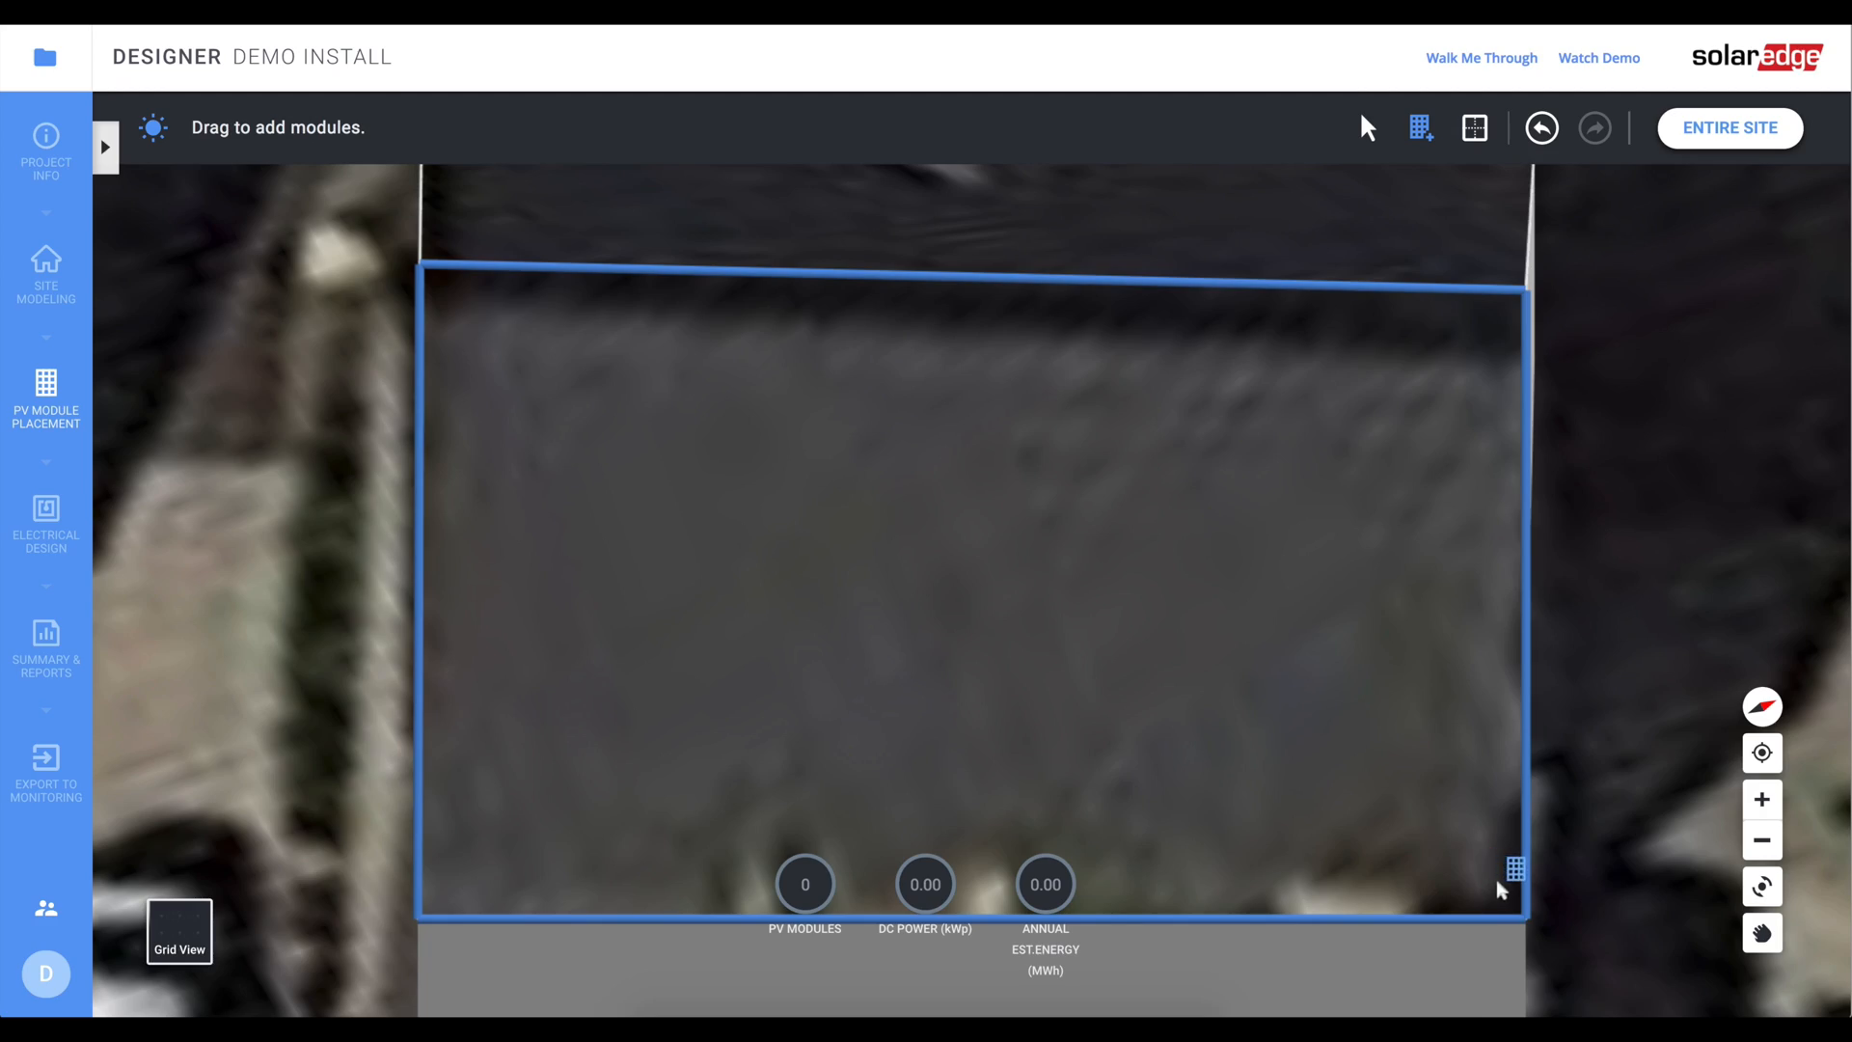
scroll(1426, 798, "down", 5)
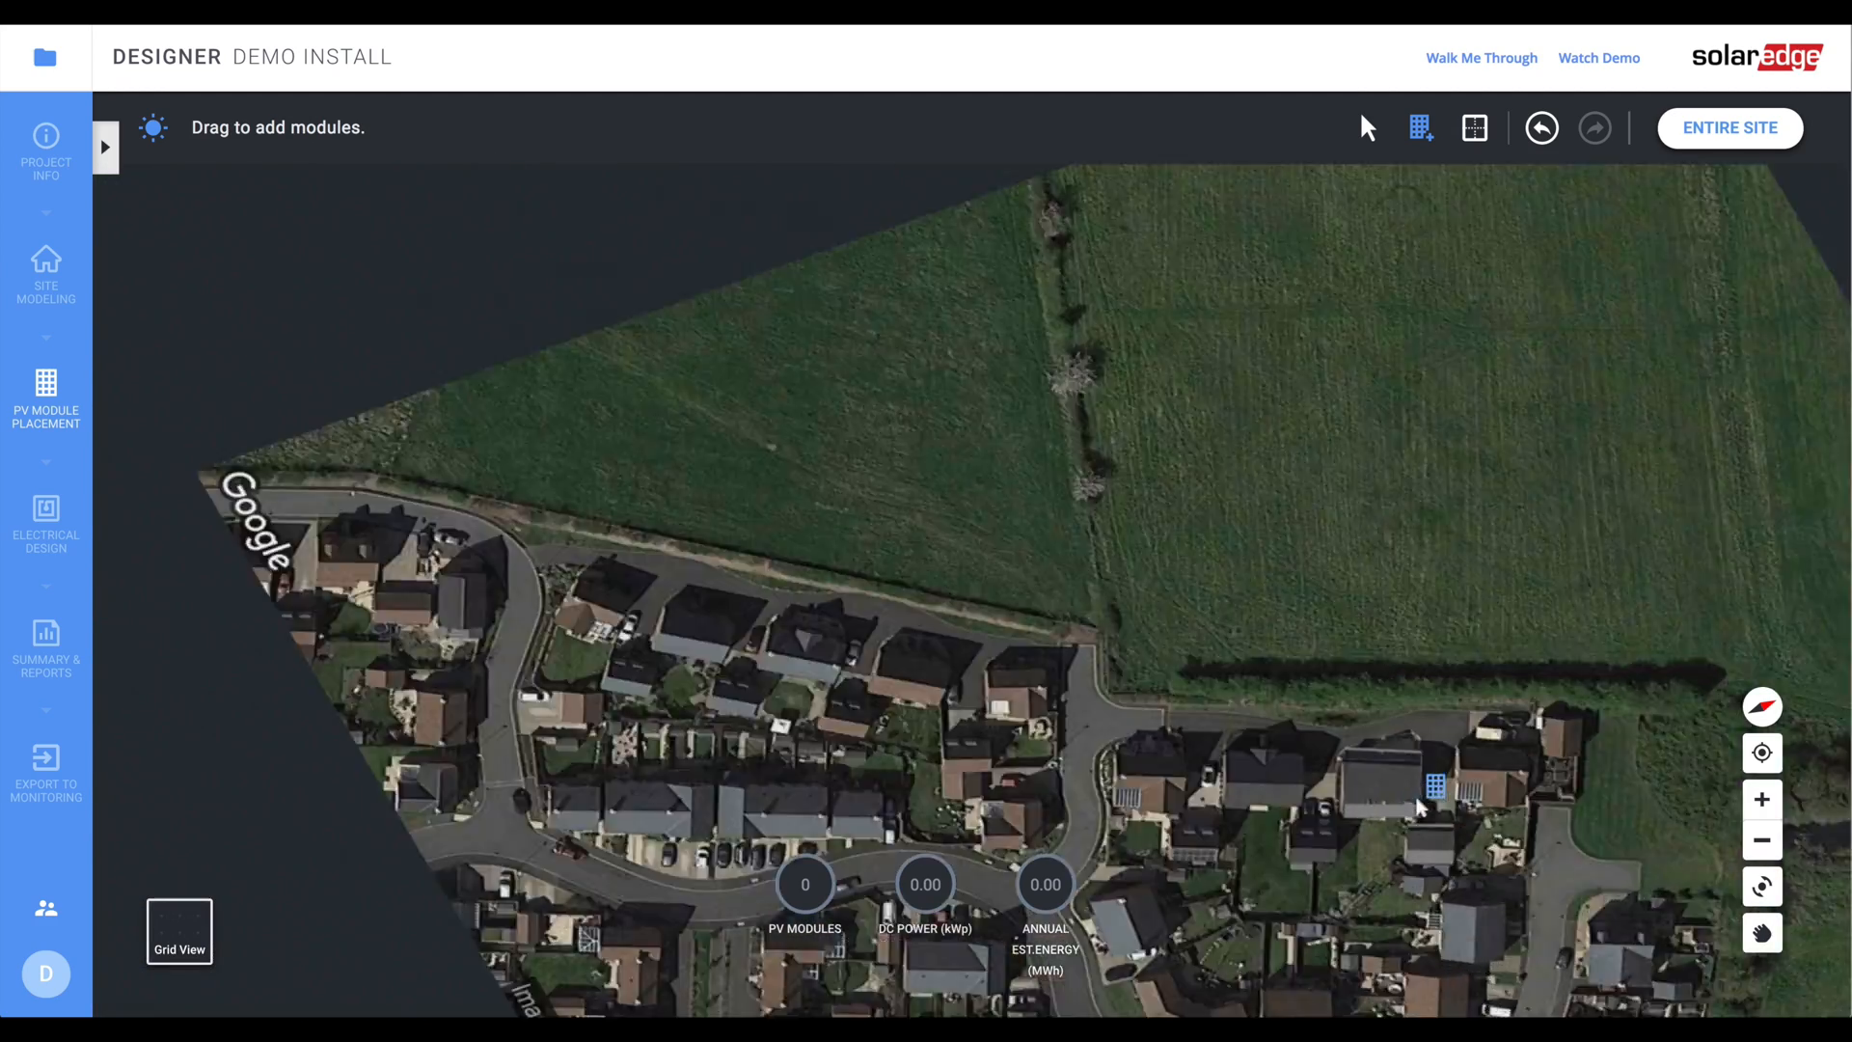
scroll(1419, 801, "up", 5)
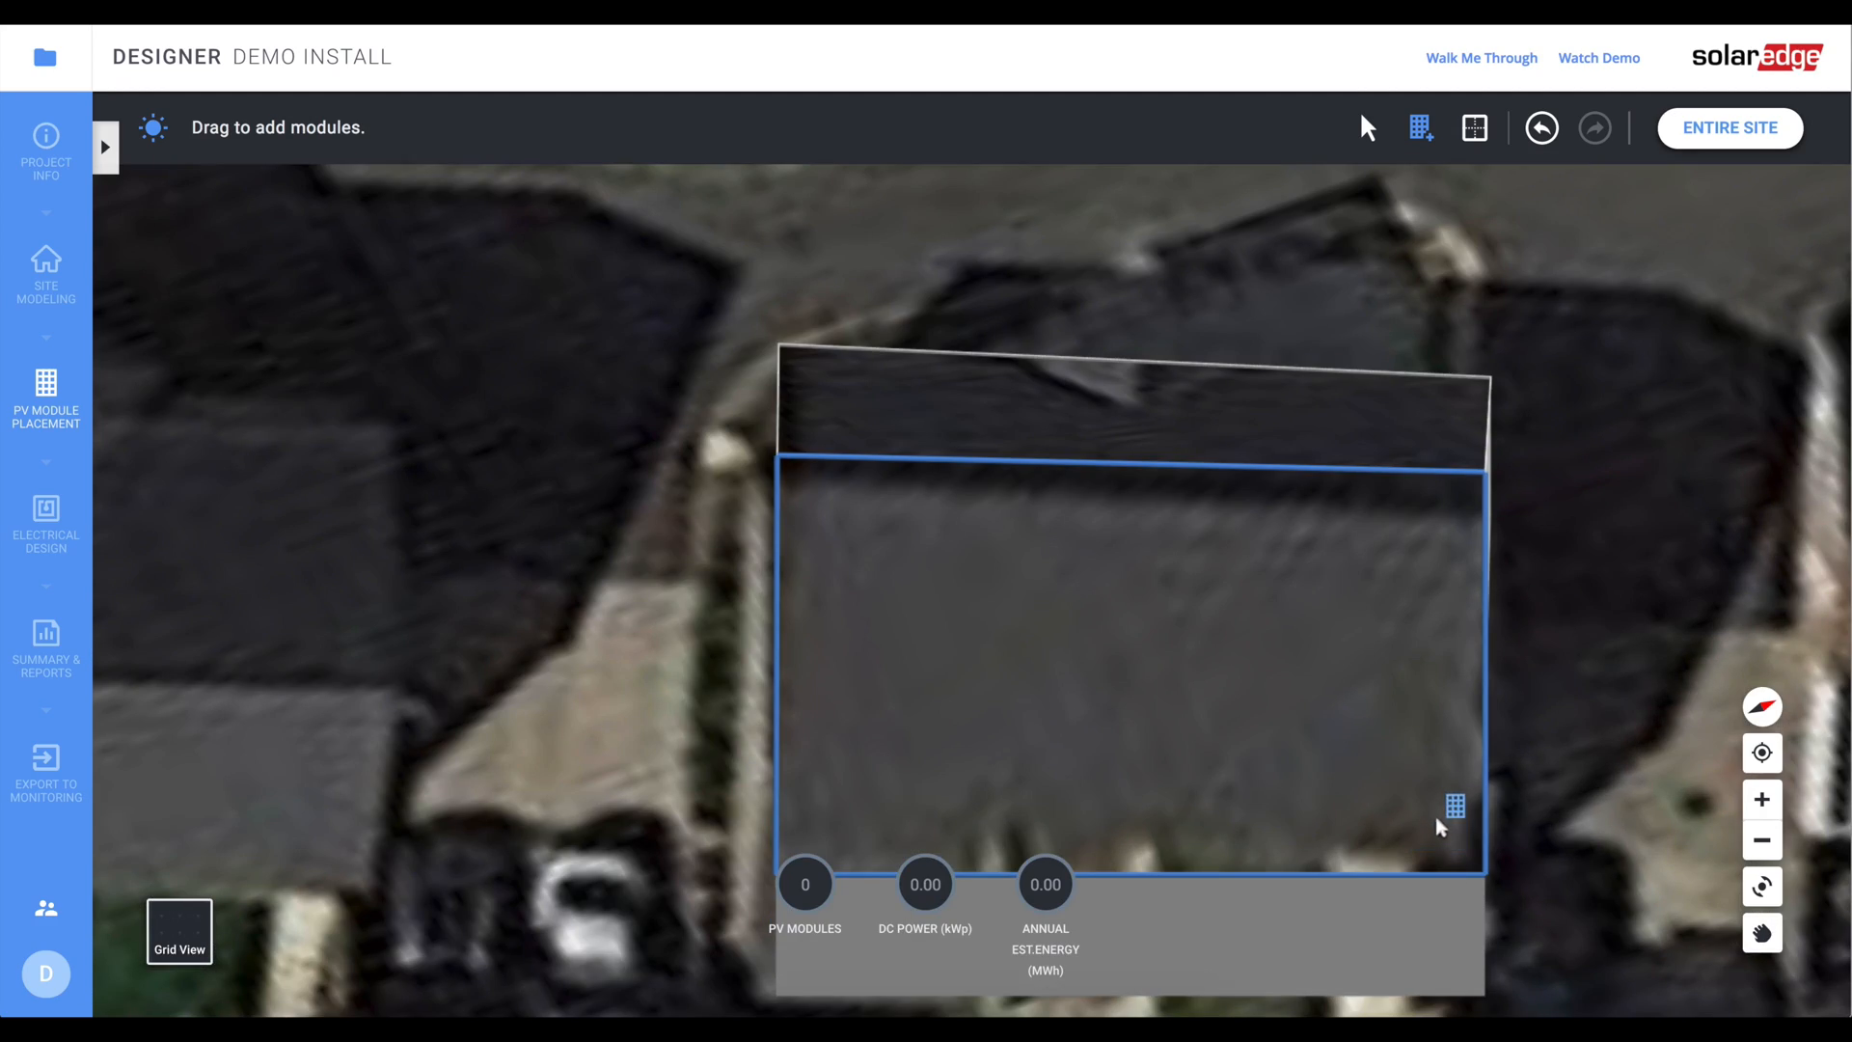
left_click_drag(1450, 842, 812, 495)
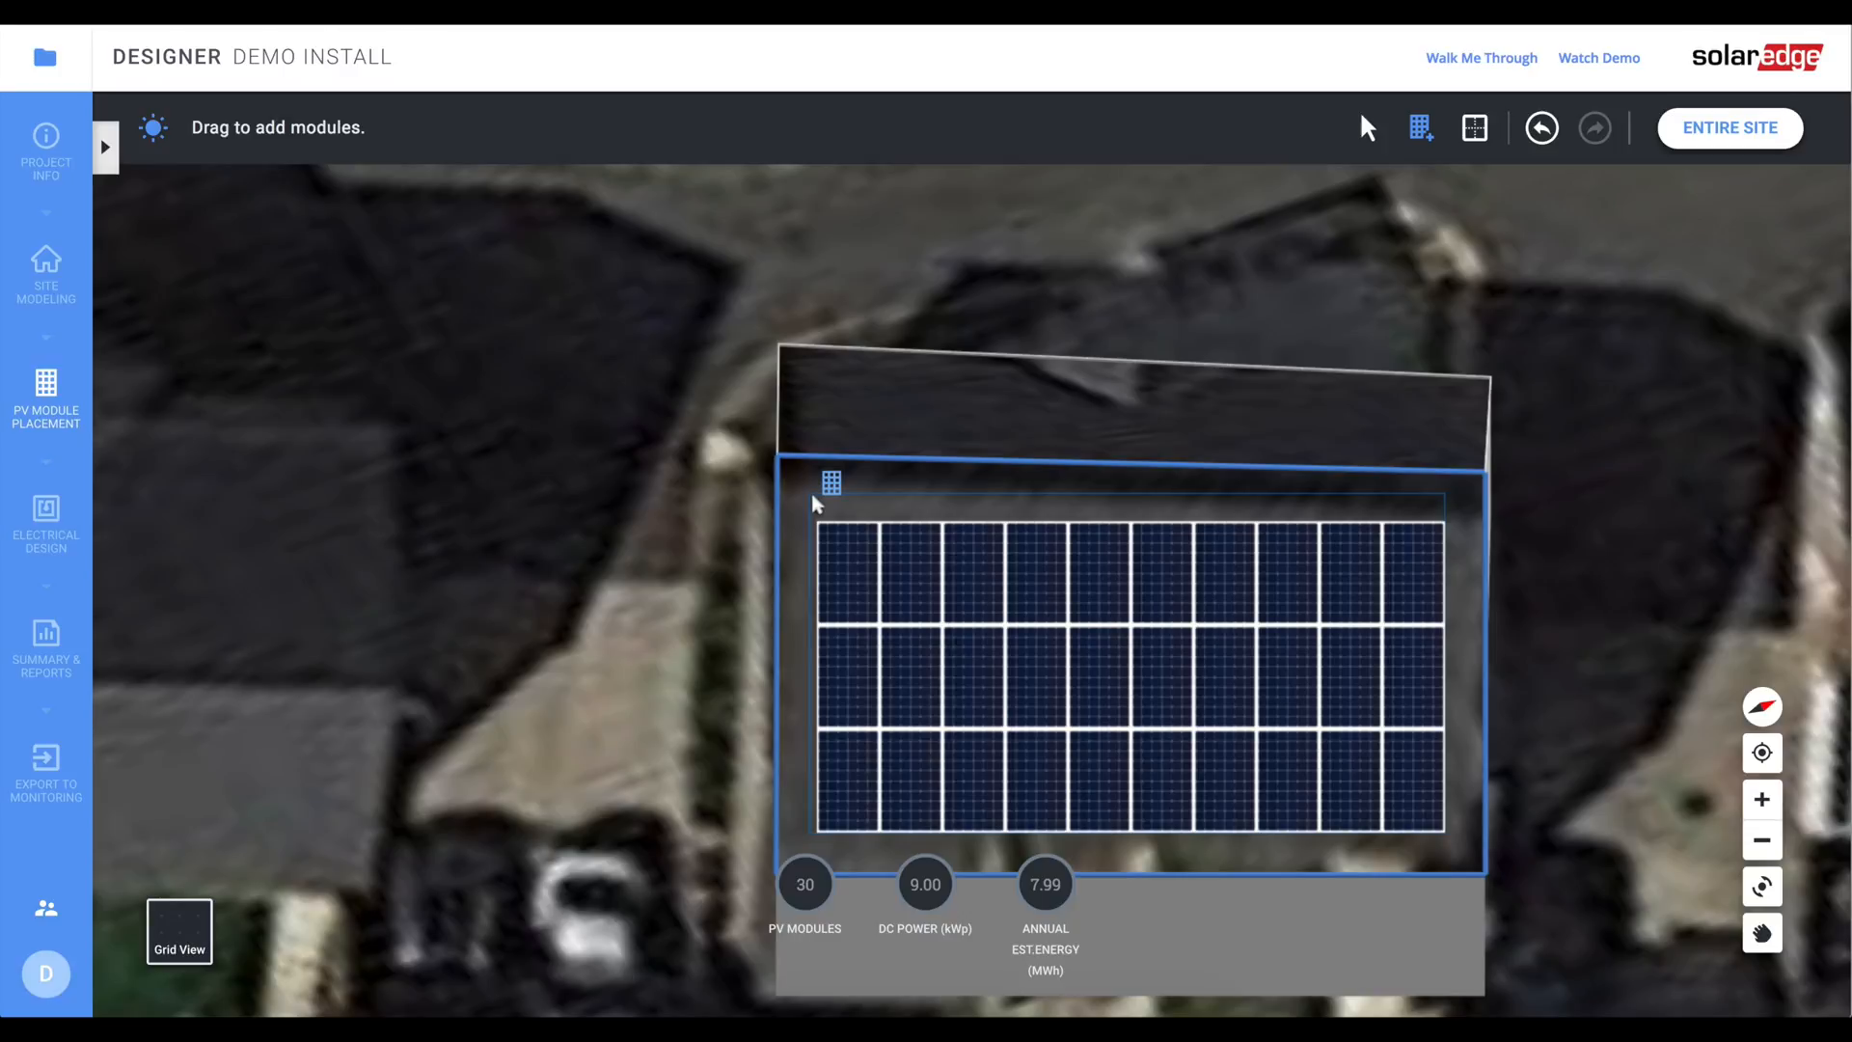
- Reduce the large house's module array to two rows, extend it to eleven columns and reposition it within the roof slope
left_click_drag(815, 503, 809, 546)
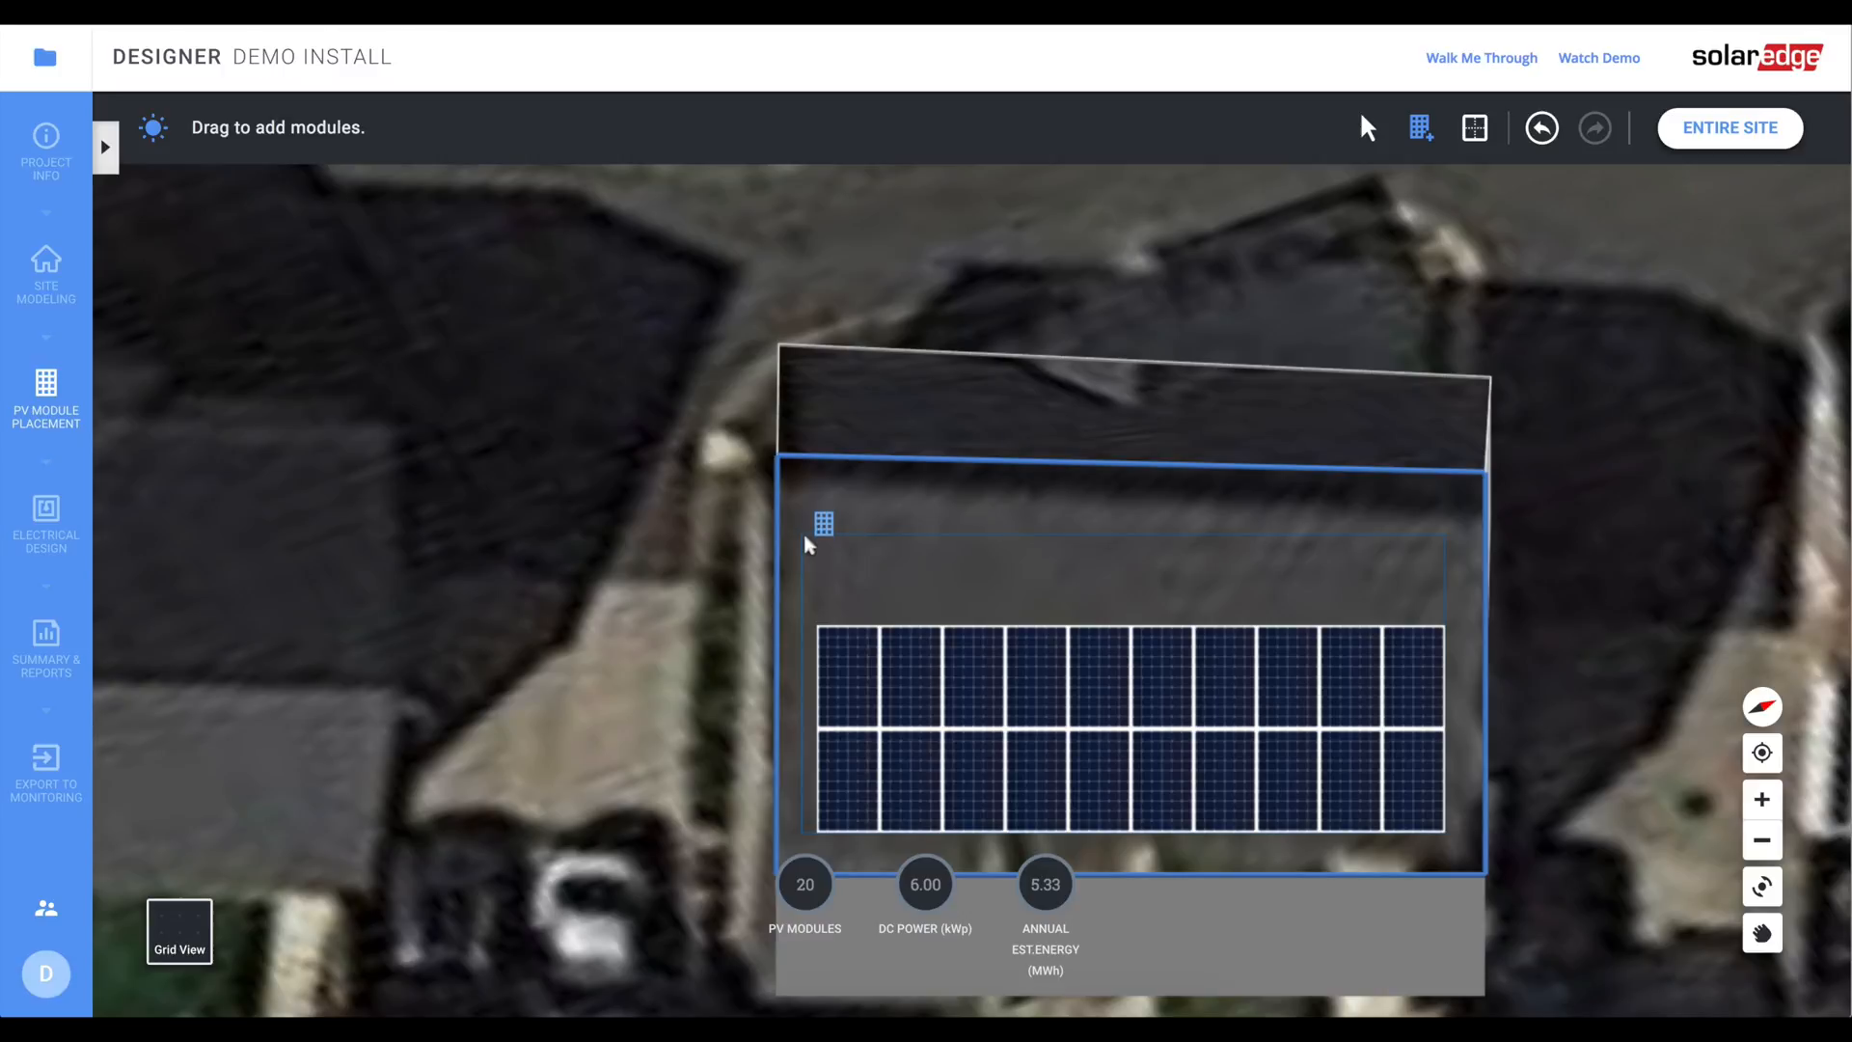
left_click_drag(806, 538, 740, 561)
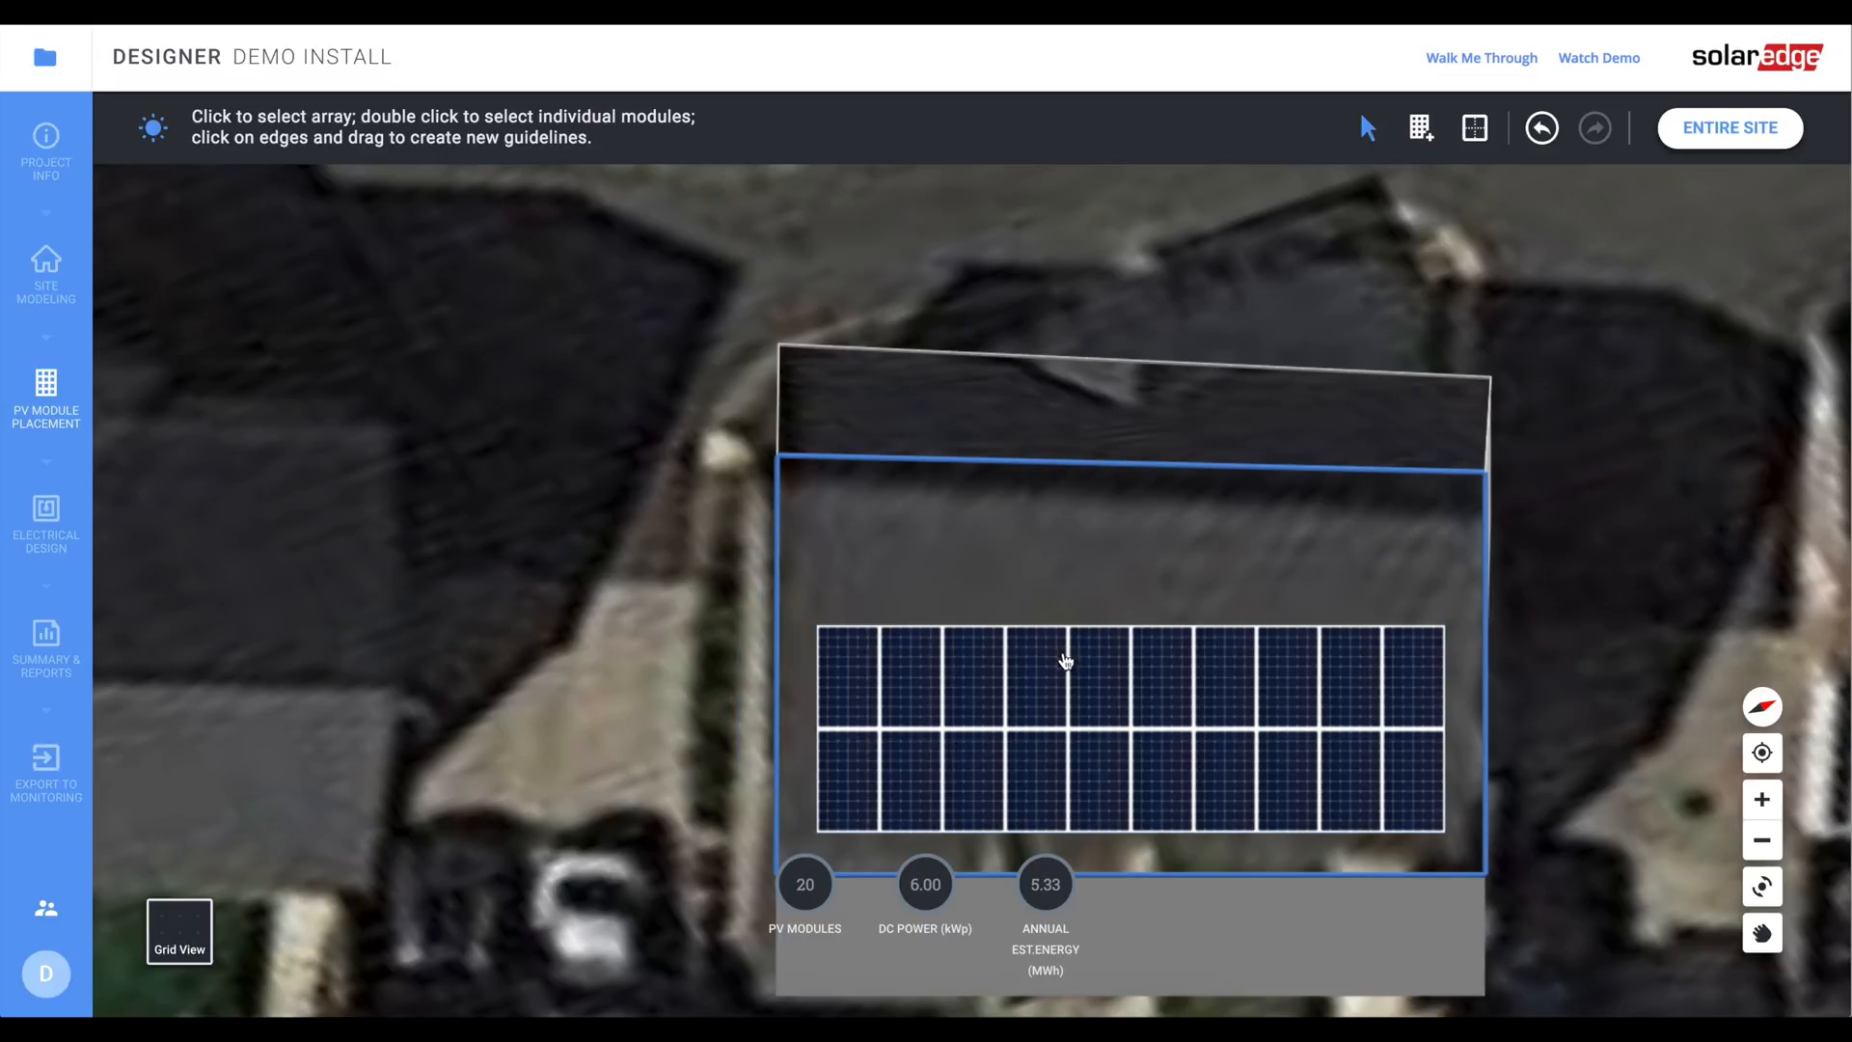
left_click_drag(1069, 665, 1100, 637)
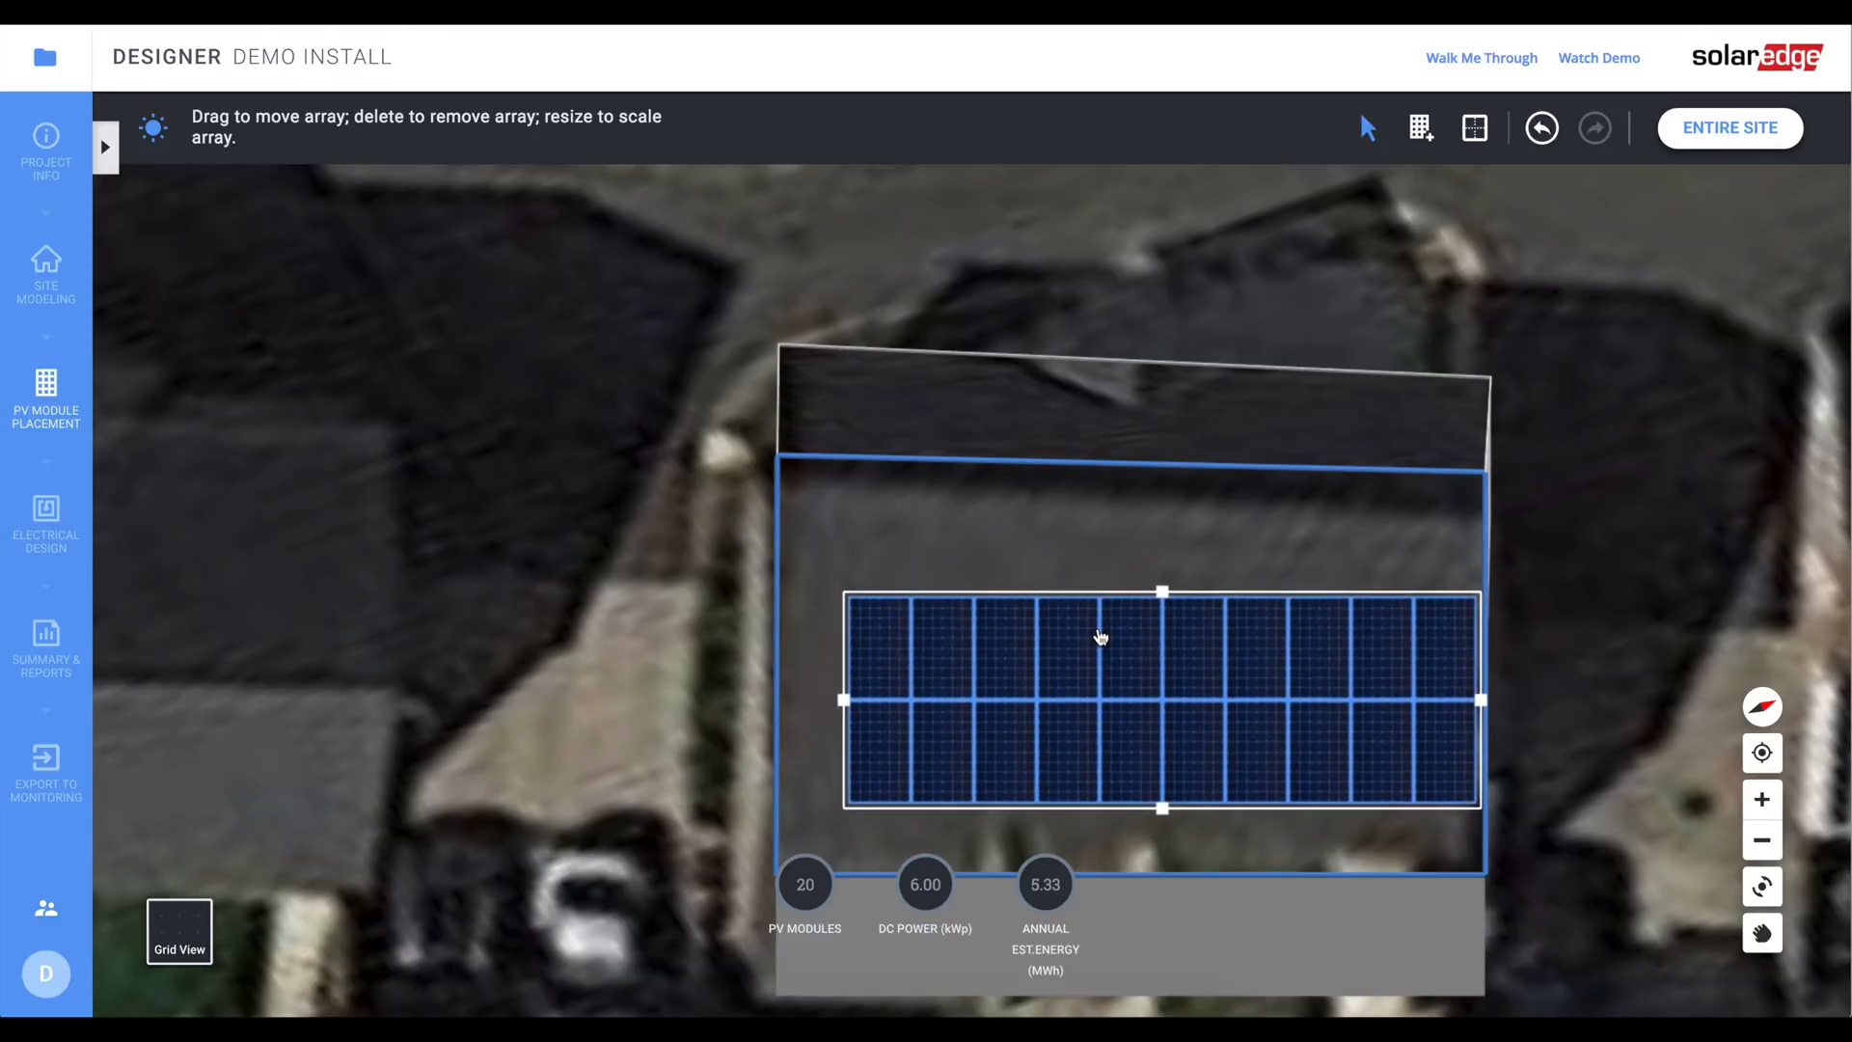
left_click_drag(845, 699, 785, 695)
left_click_drag(1053, 672, 1053, 662)
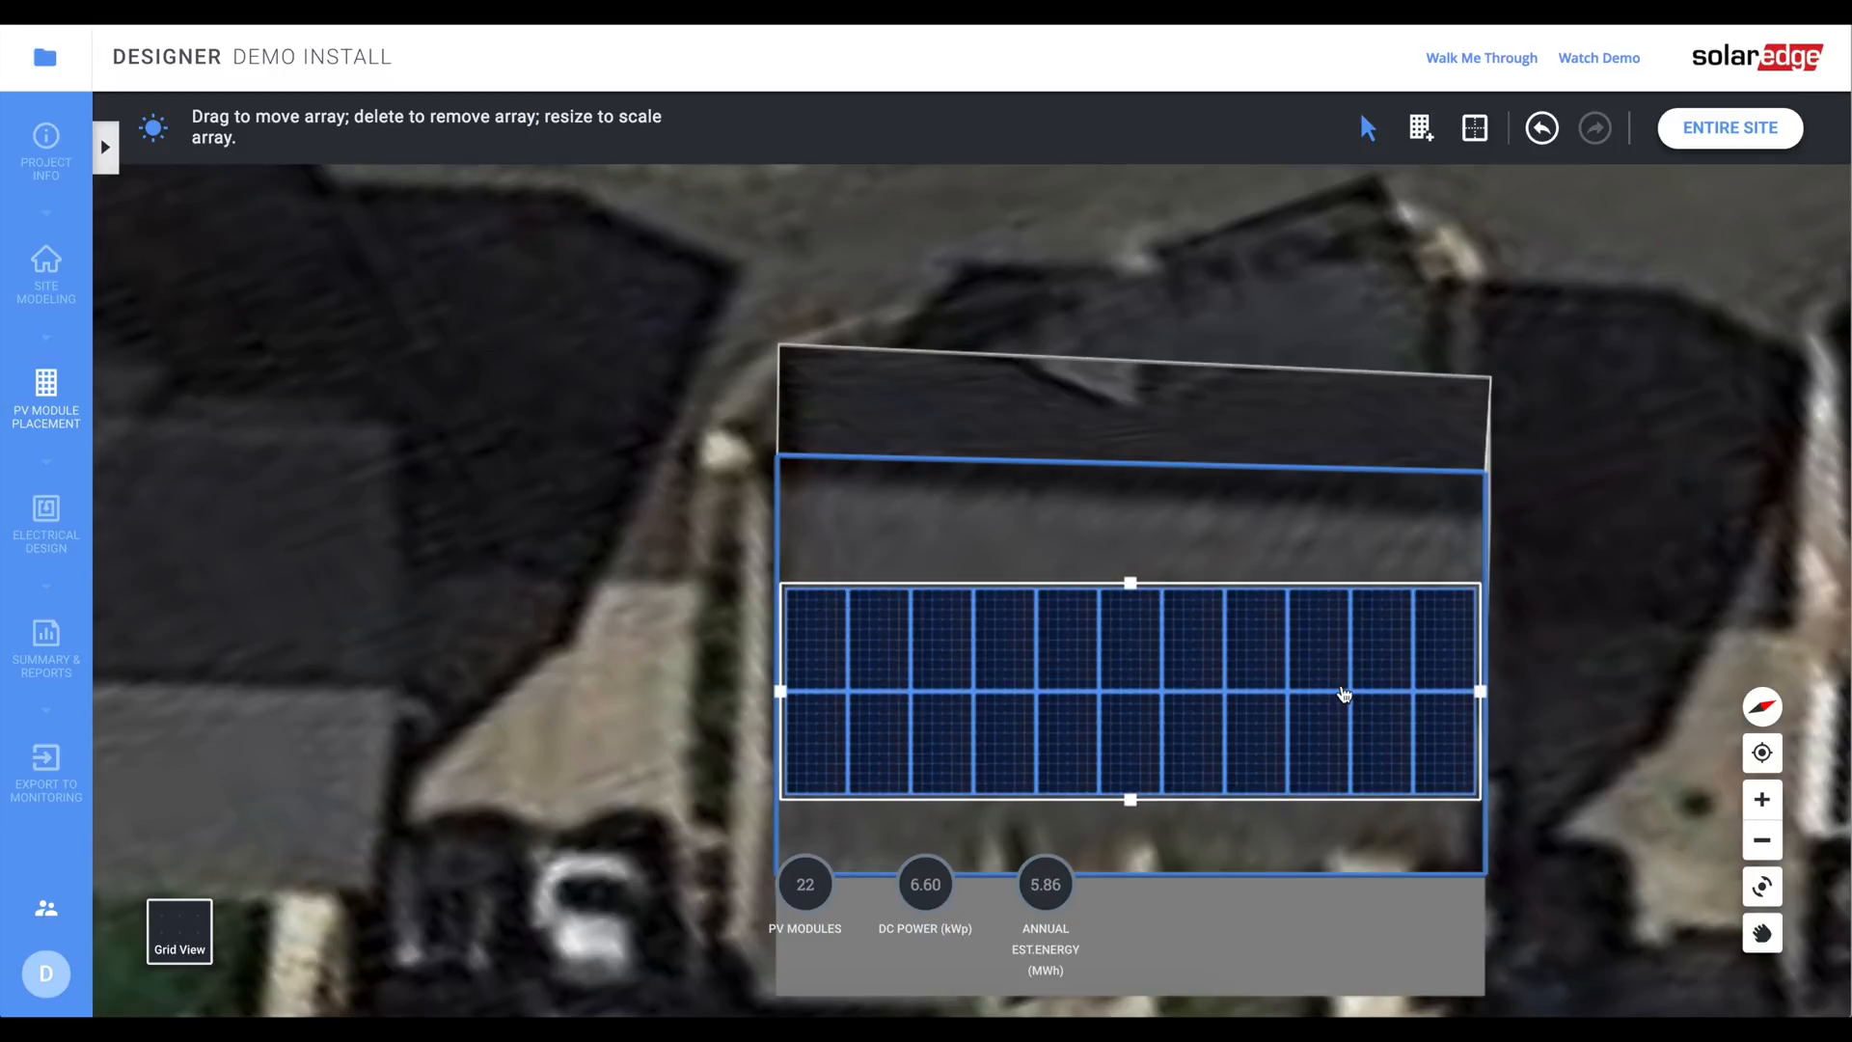
- Place six SG300M modules in landscape, as two rows of three, on the smaller building's roof slope with 116° azimuth
left_click(1761, 845)
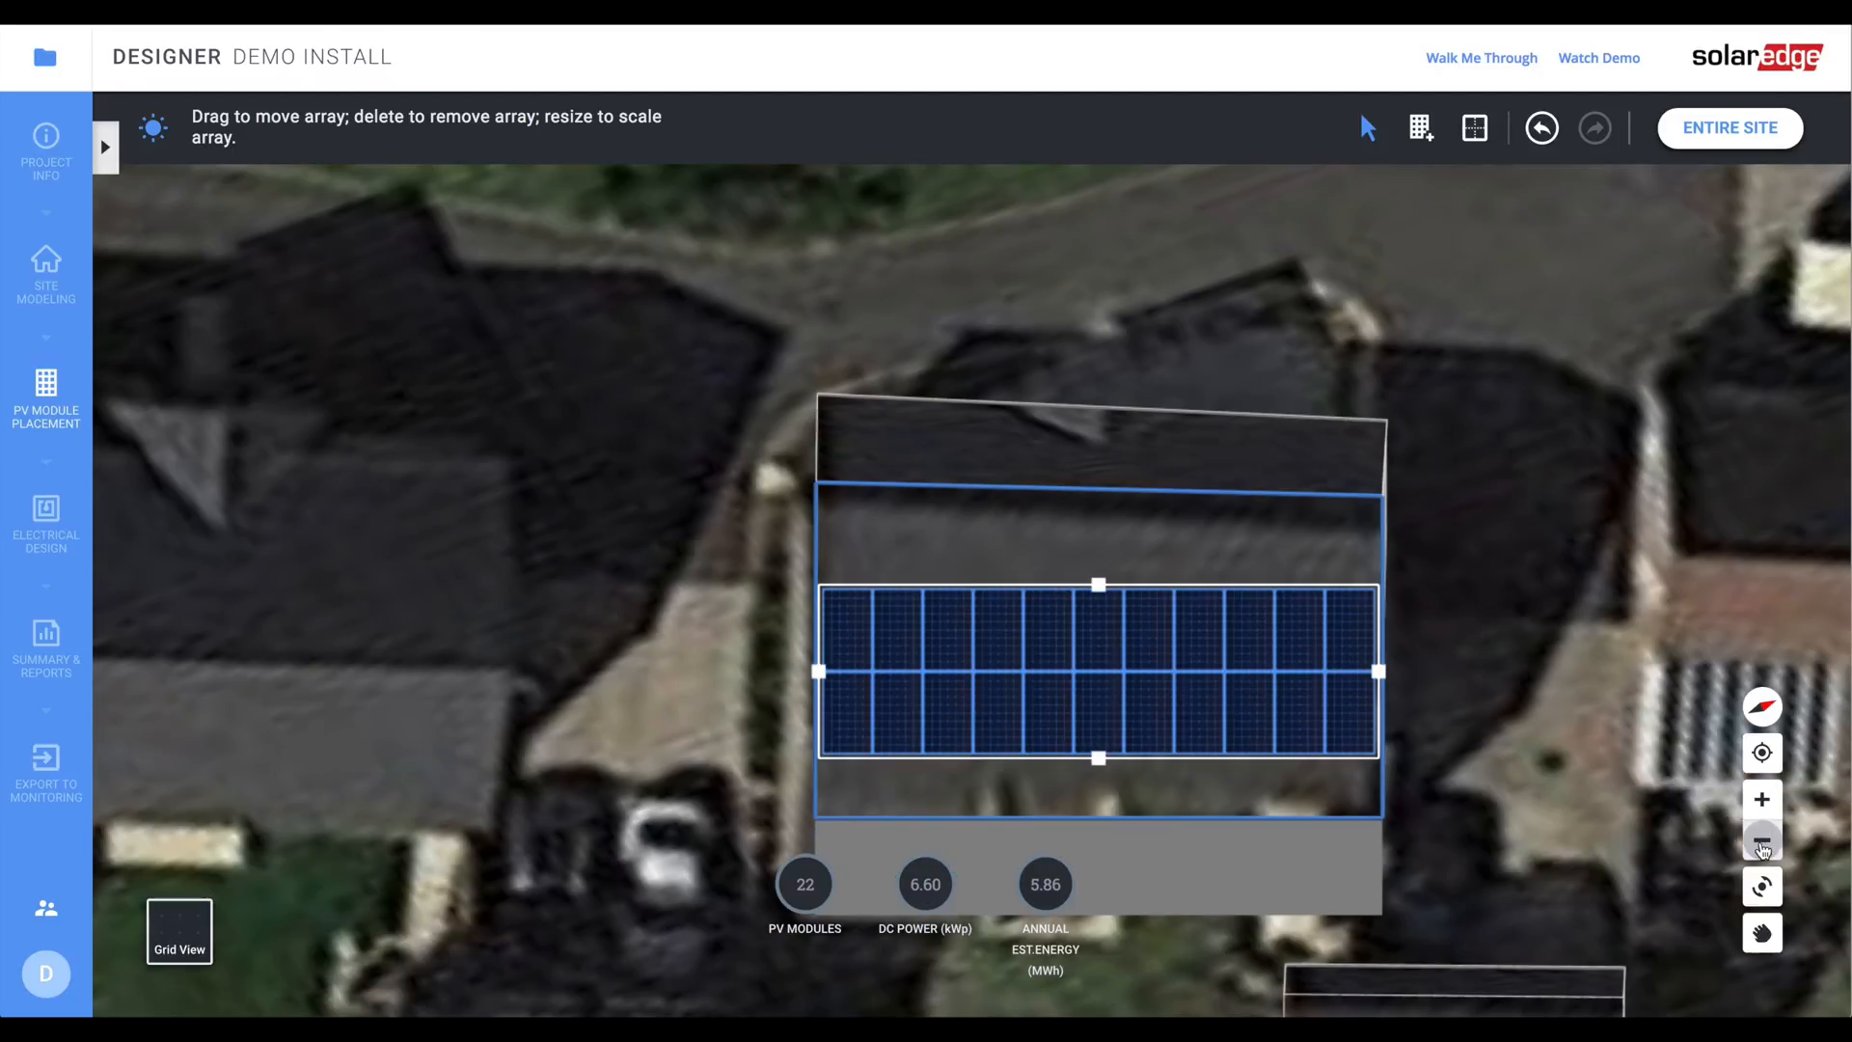
left_click(1762, 845)
left_click(1761, 845)
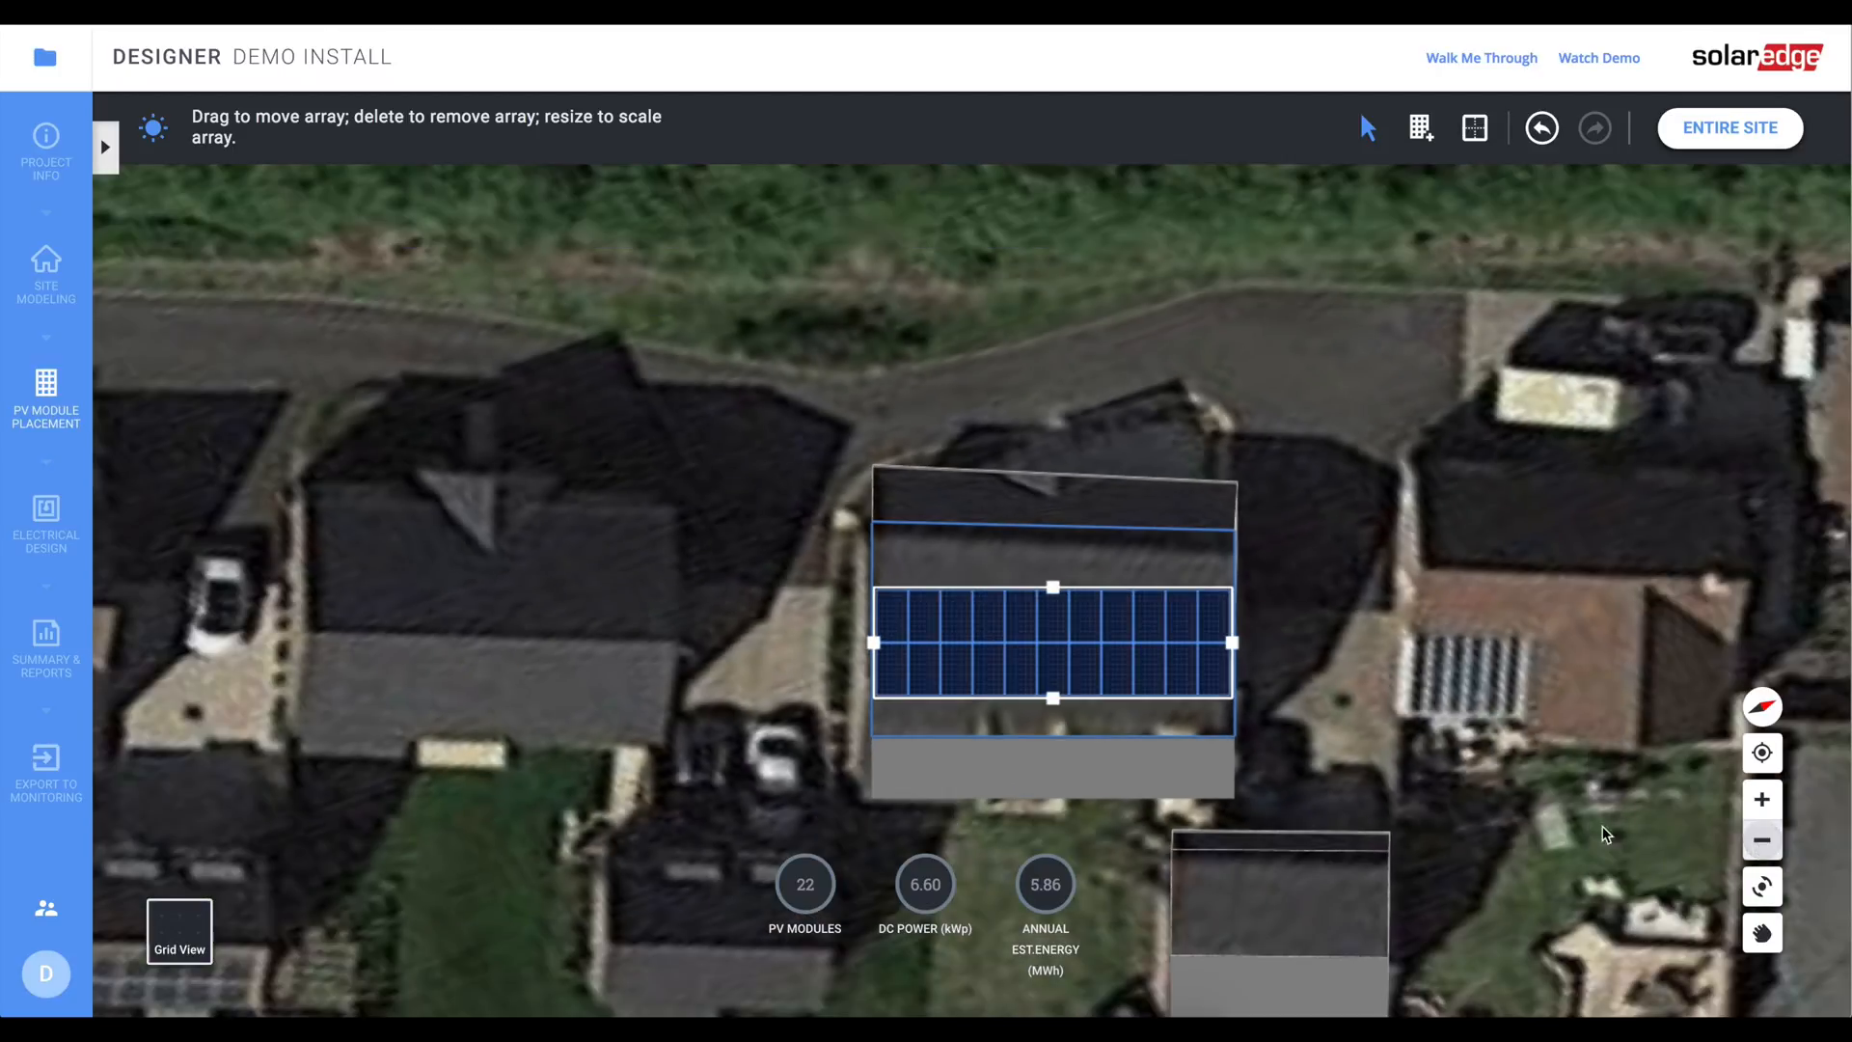
left_click(1303, 907)
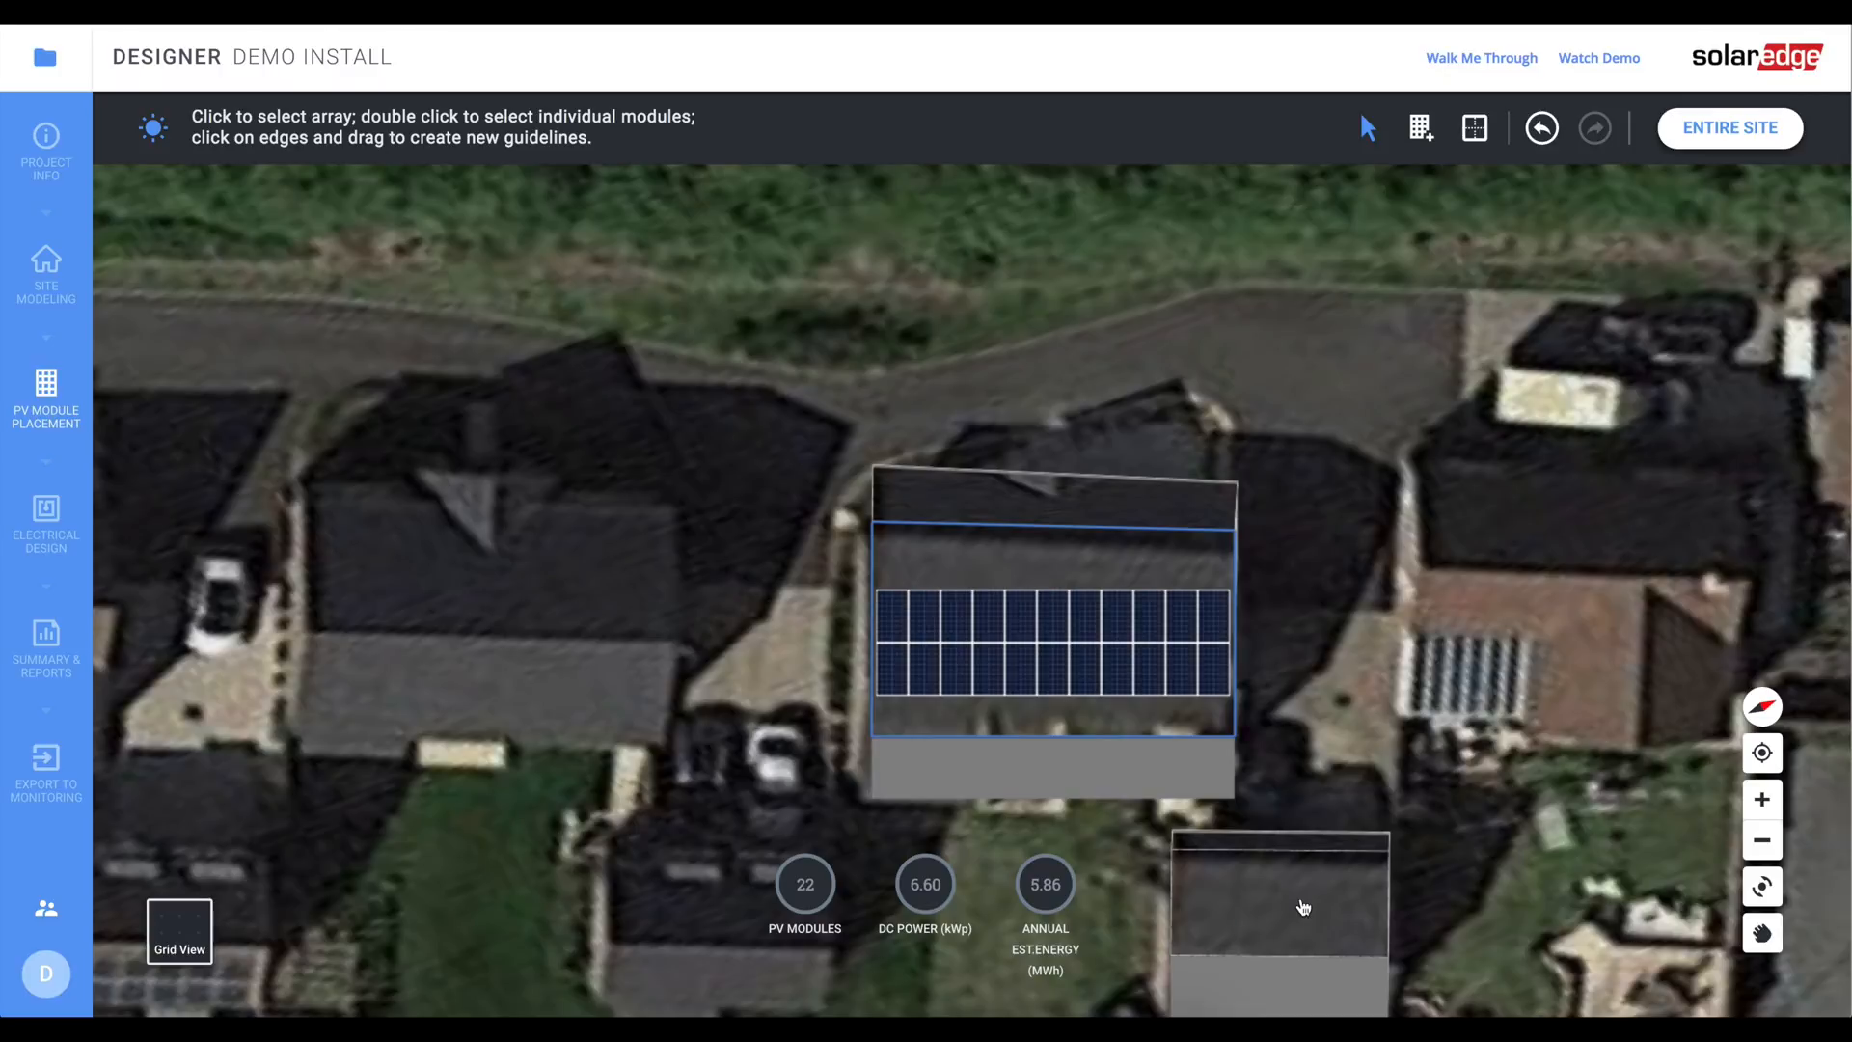
left_click(1303, 907)
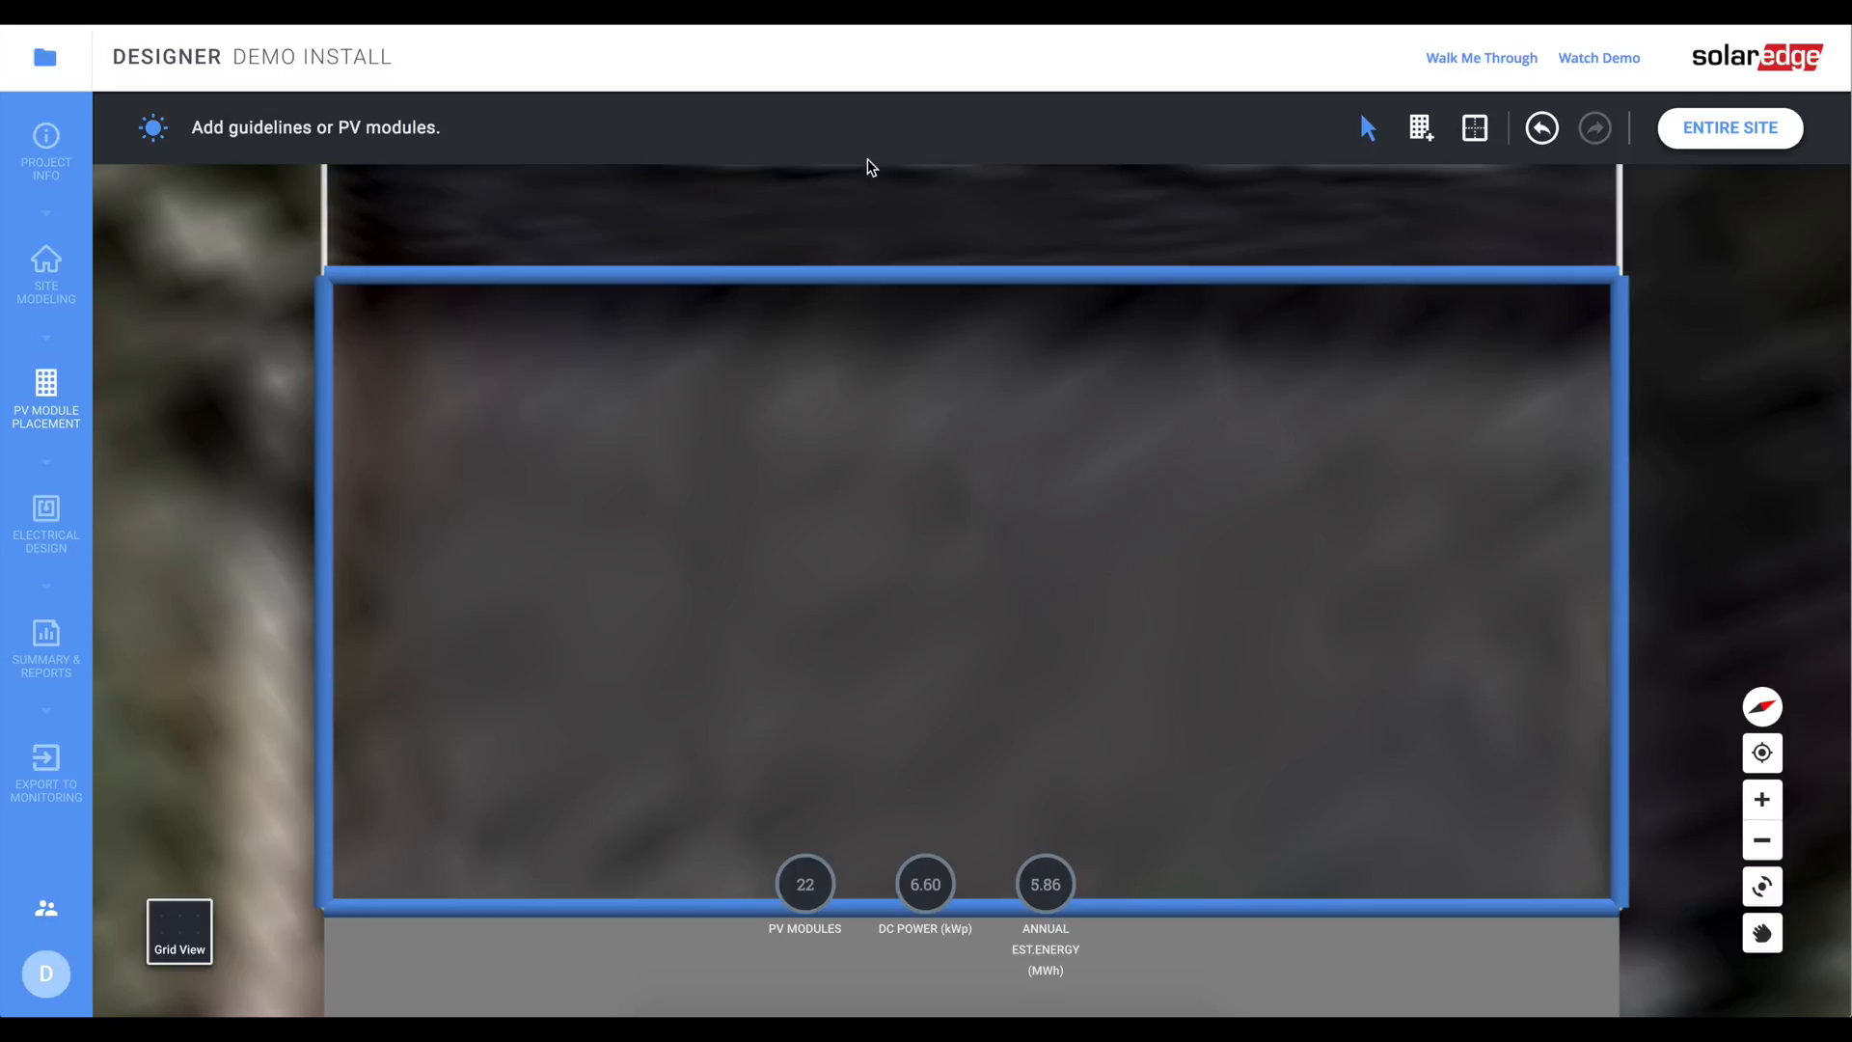
left_click(1421, 128)
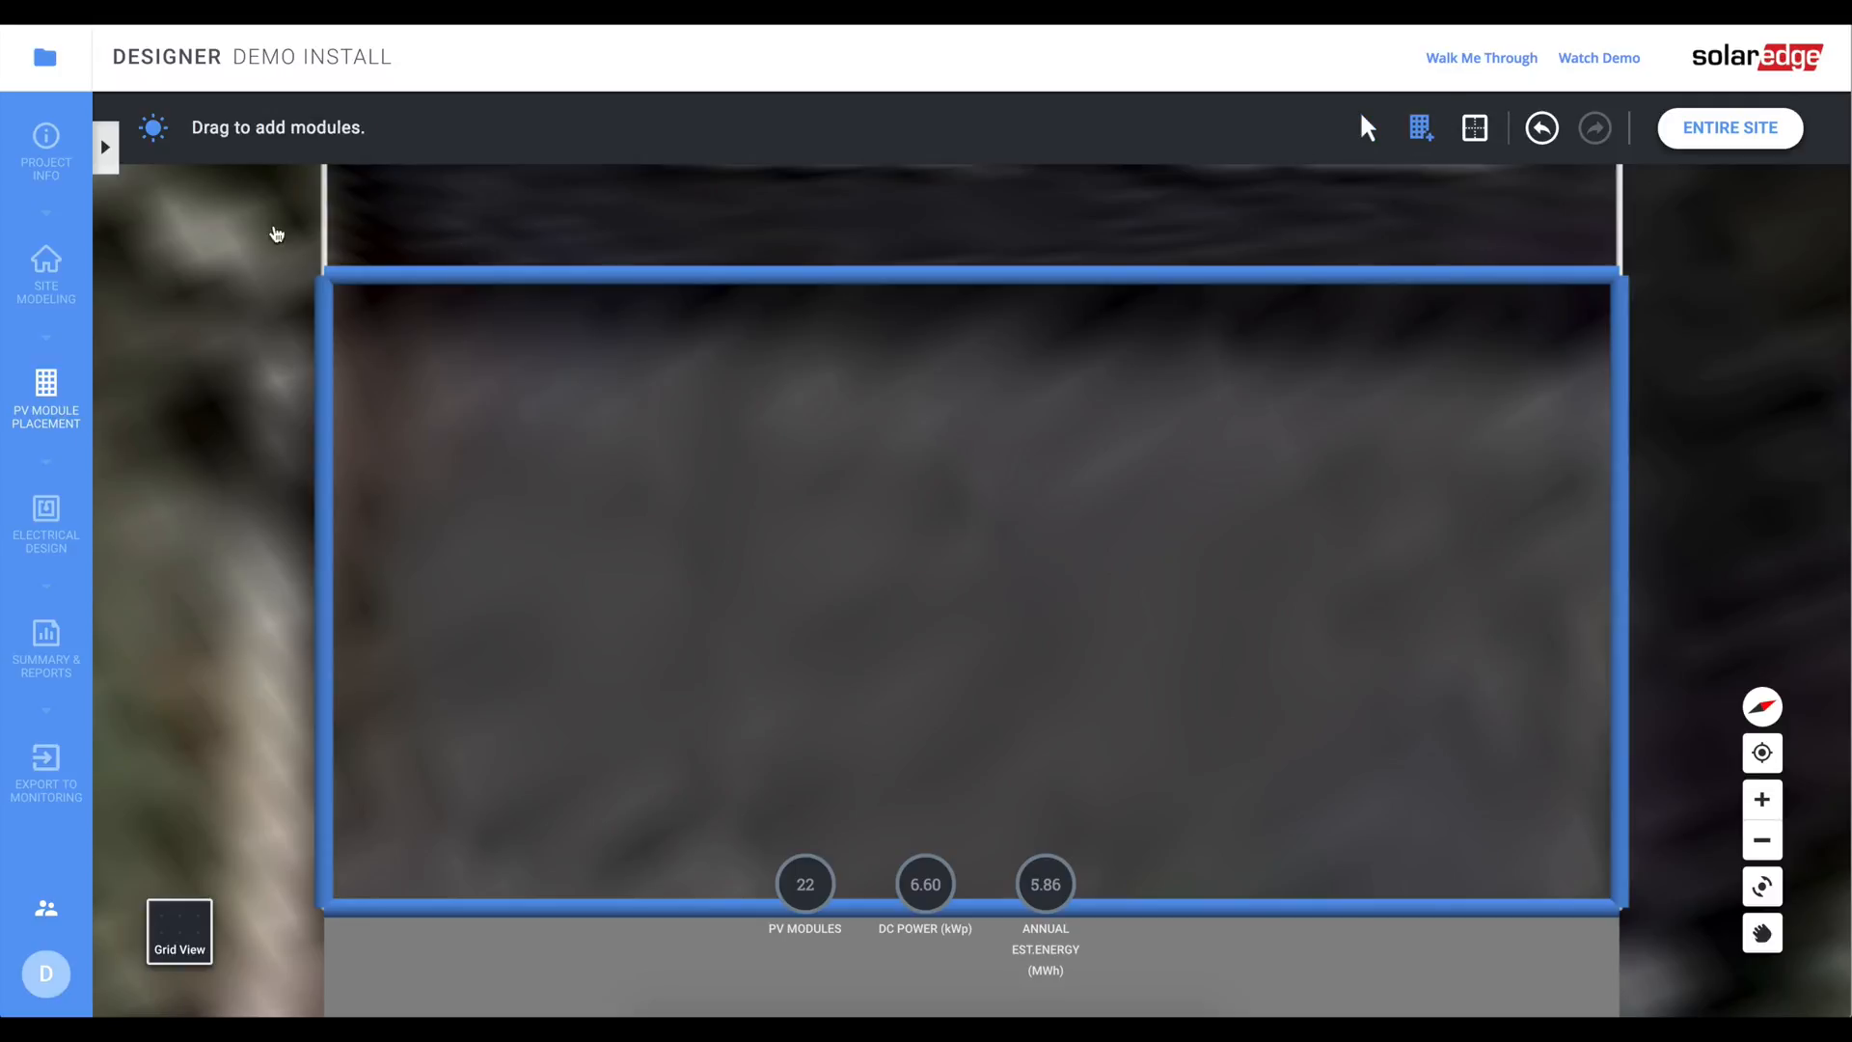
left_click(108, 168)
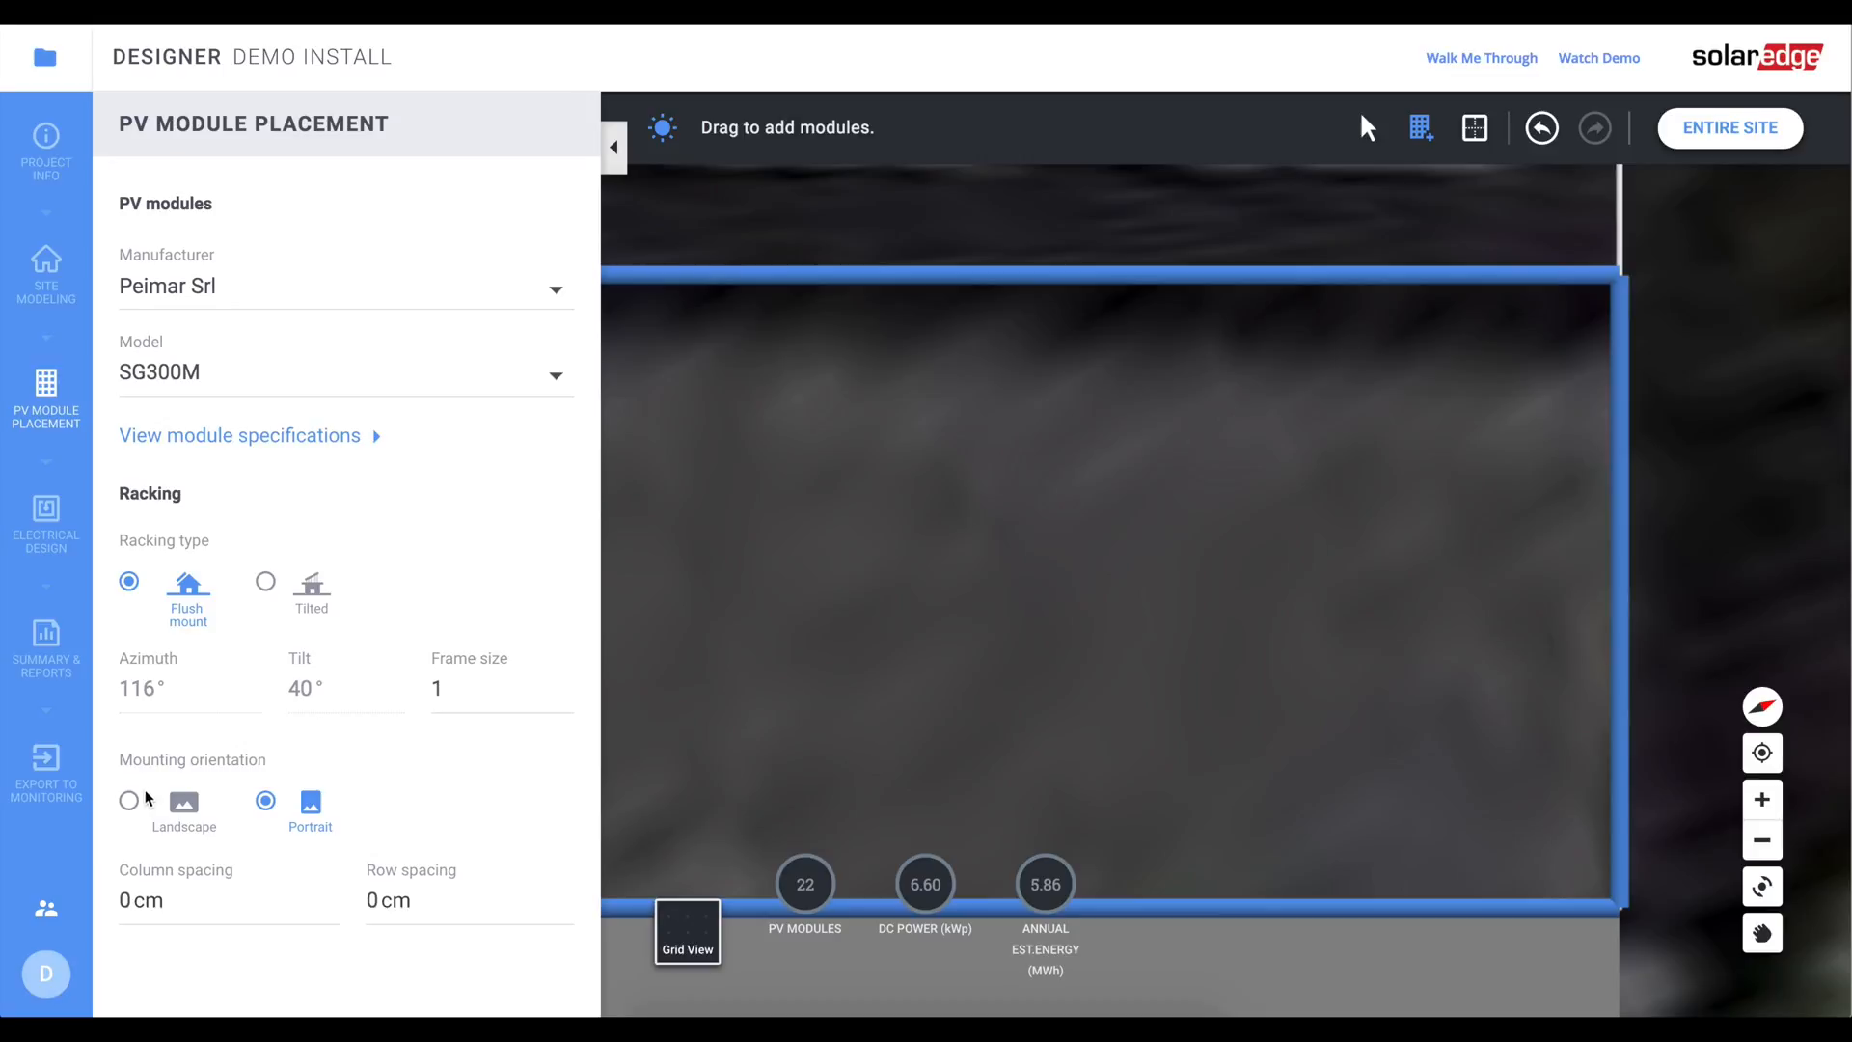
left_click(129, 801)
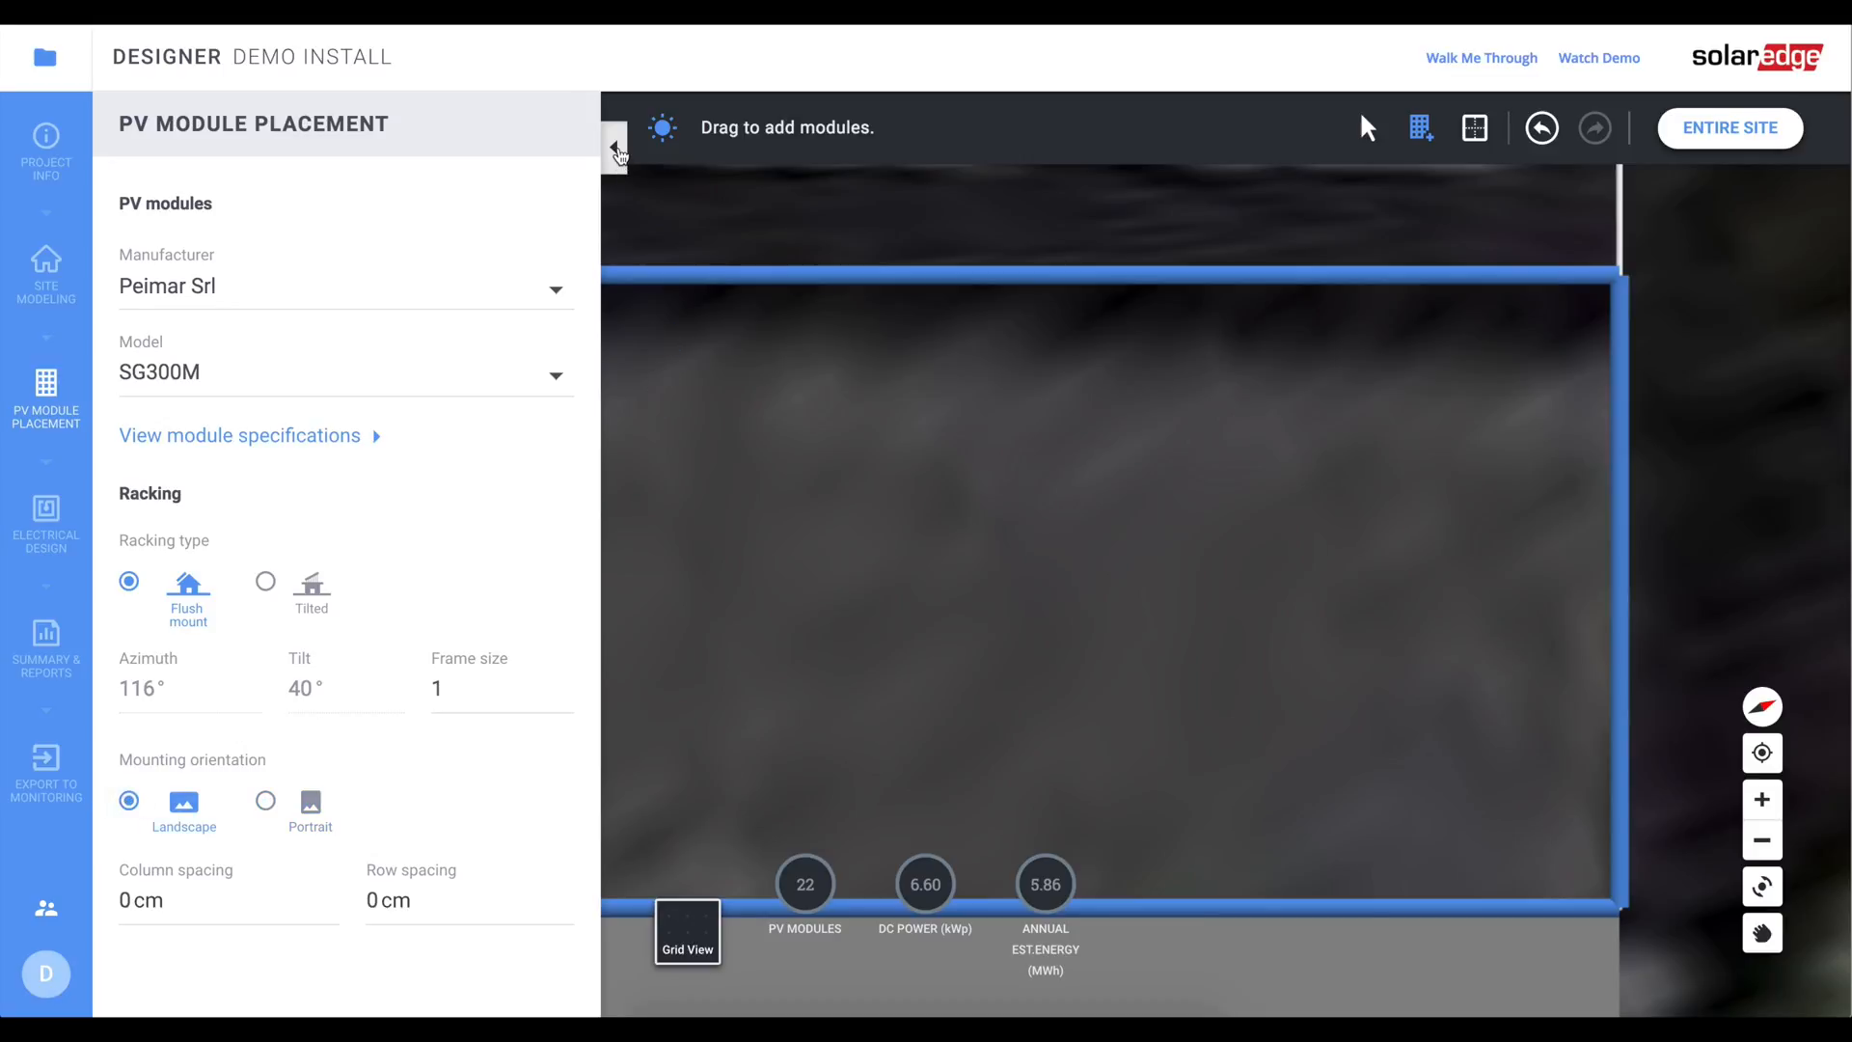
left_click(615, 149)
left_click_drag(1579, 875, 283, 399)
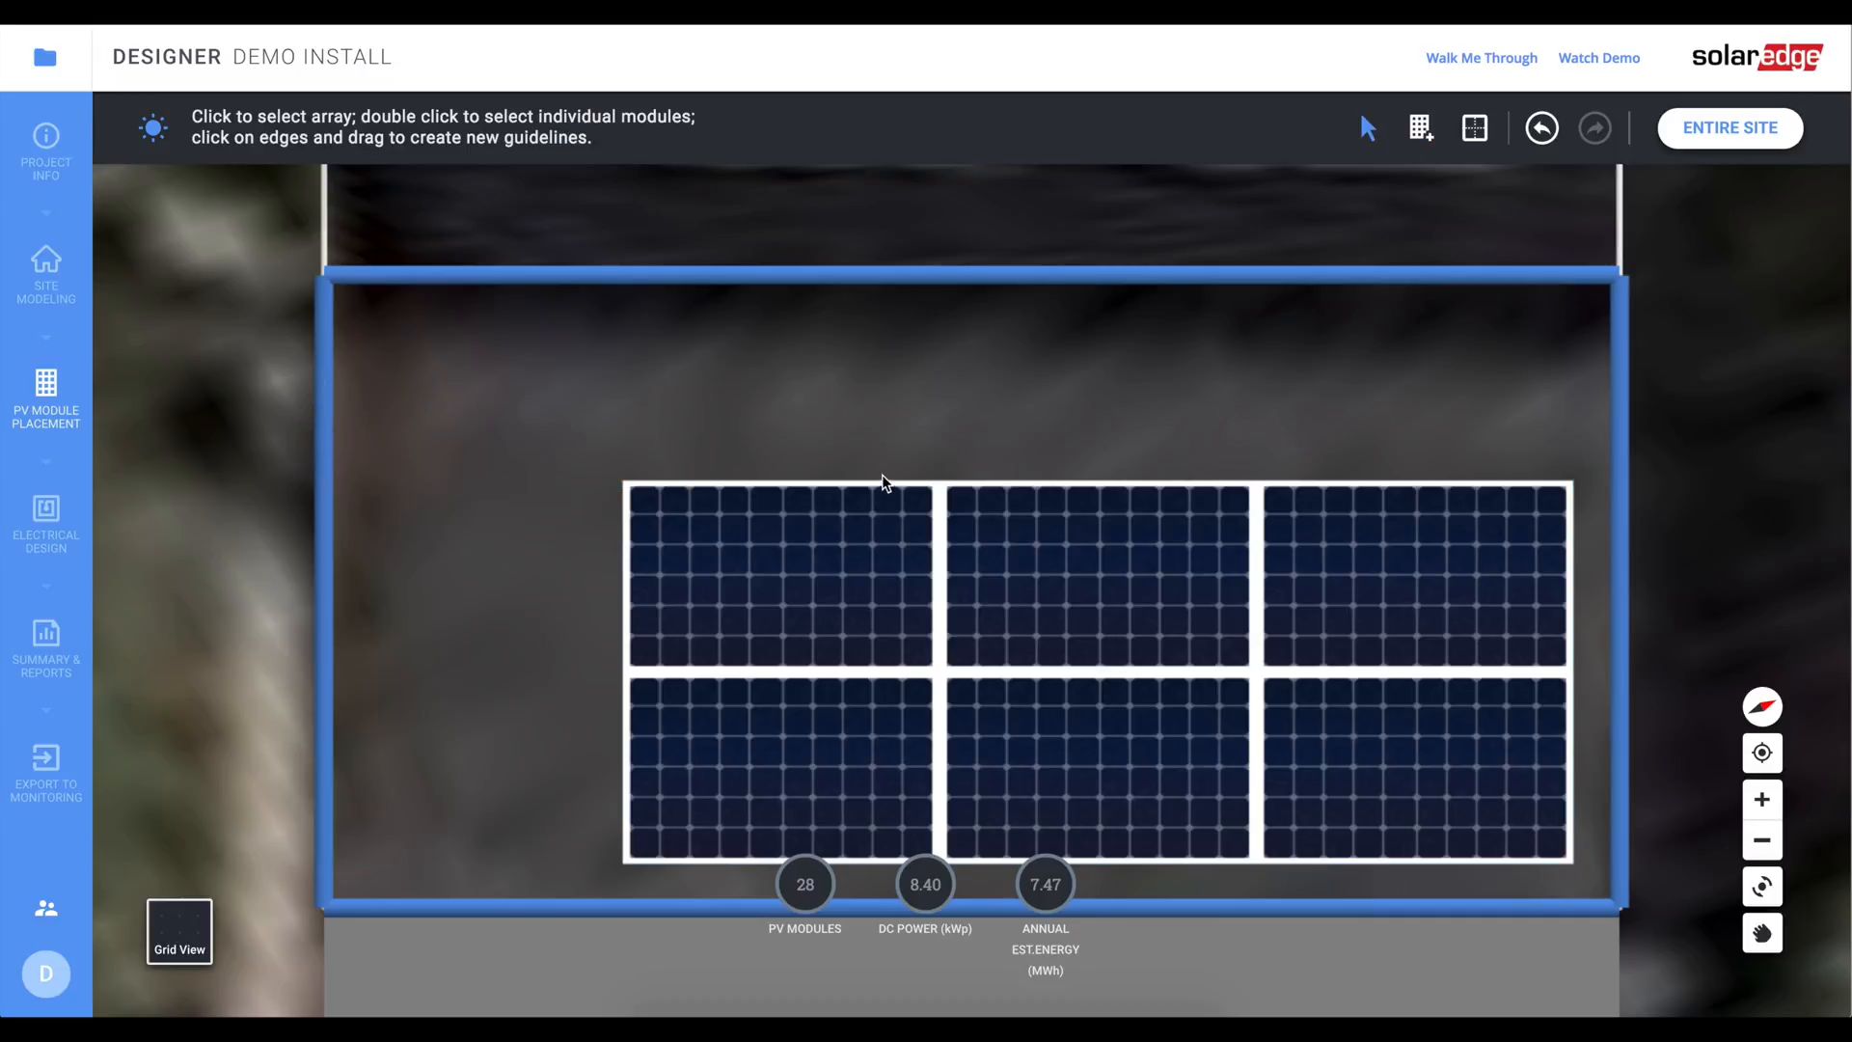
- Reposition the smaller building's landscape array and extend it to two rows of four modules across the slope
left_click(902, 510)
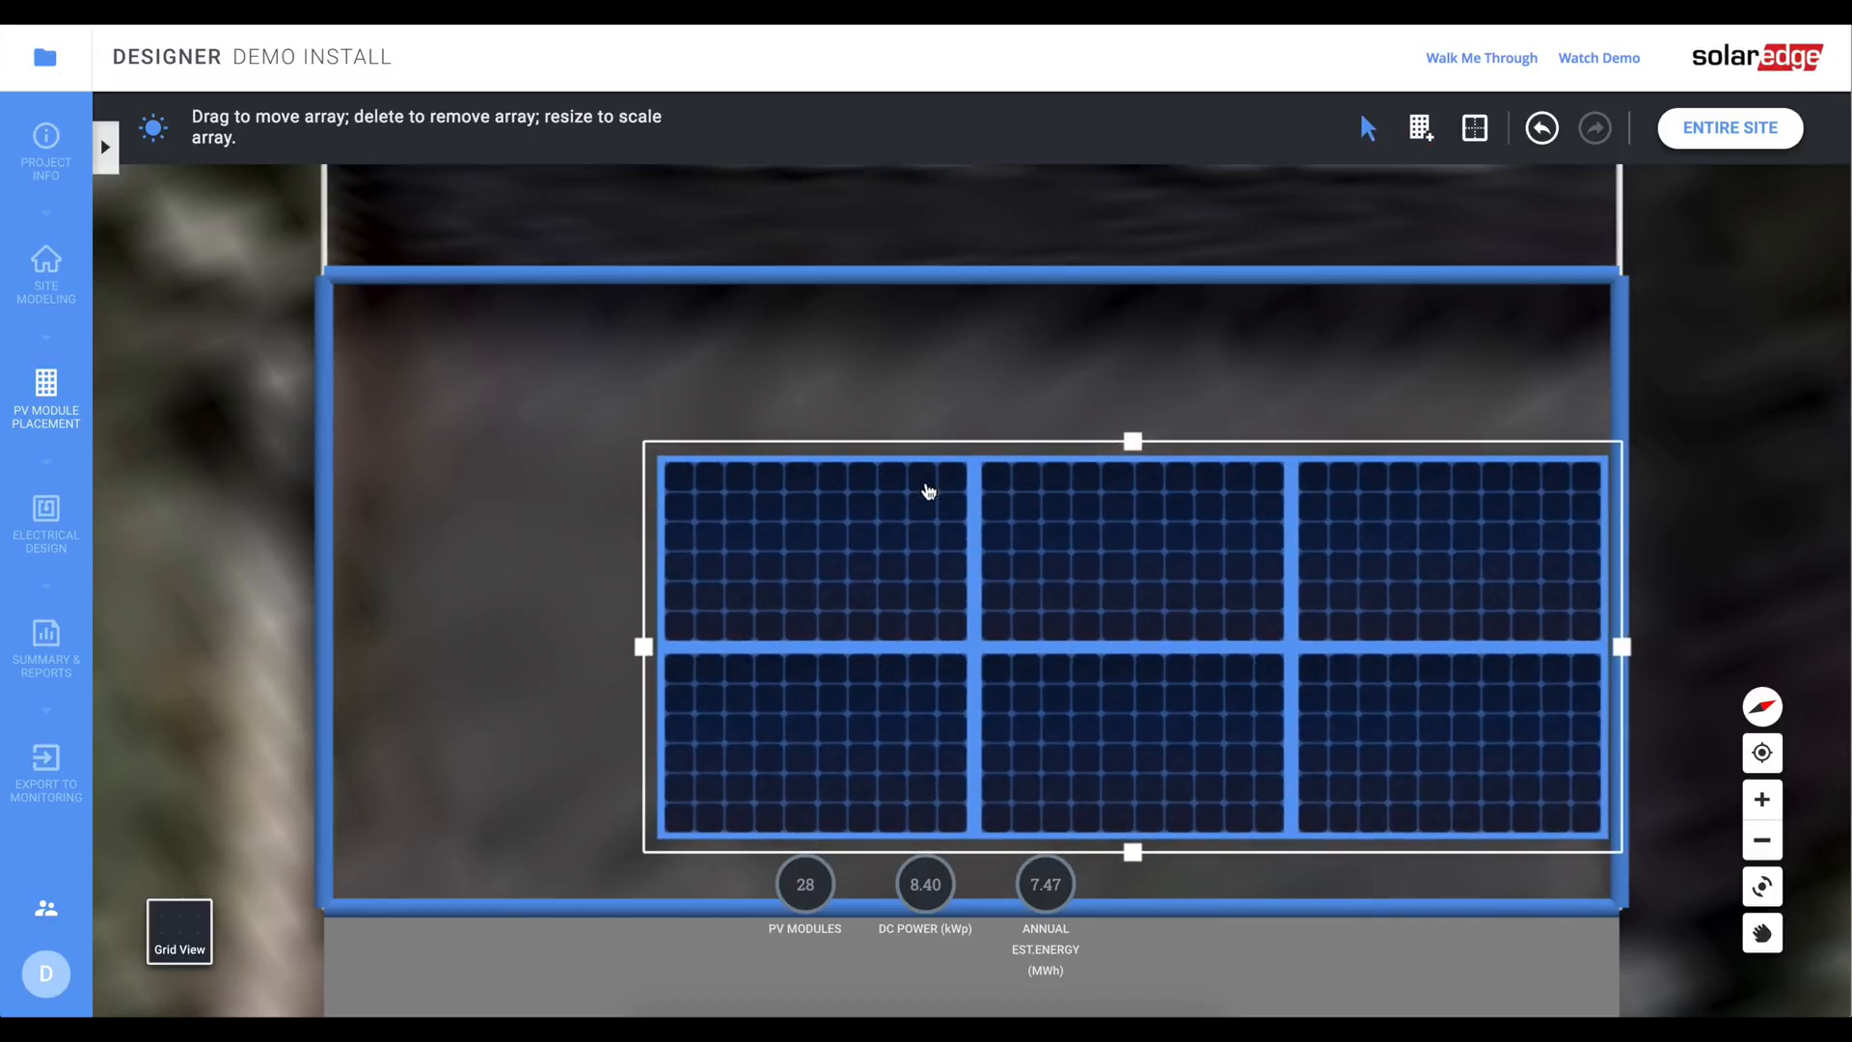
left_click_drag(644, 643, 342, 594)
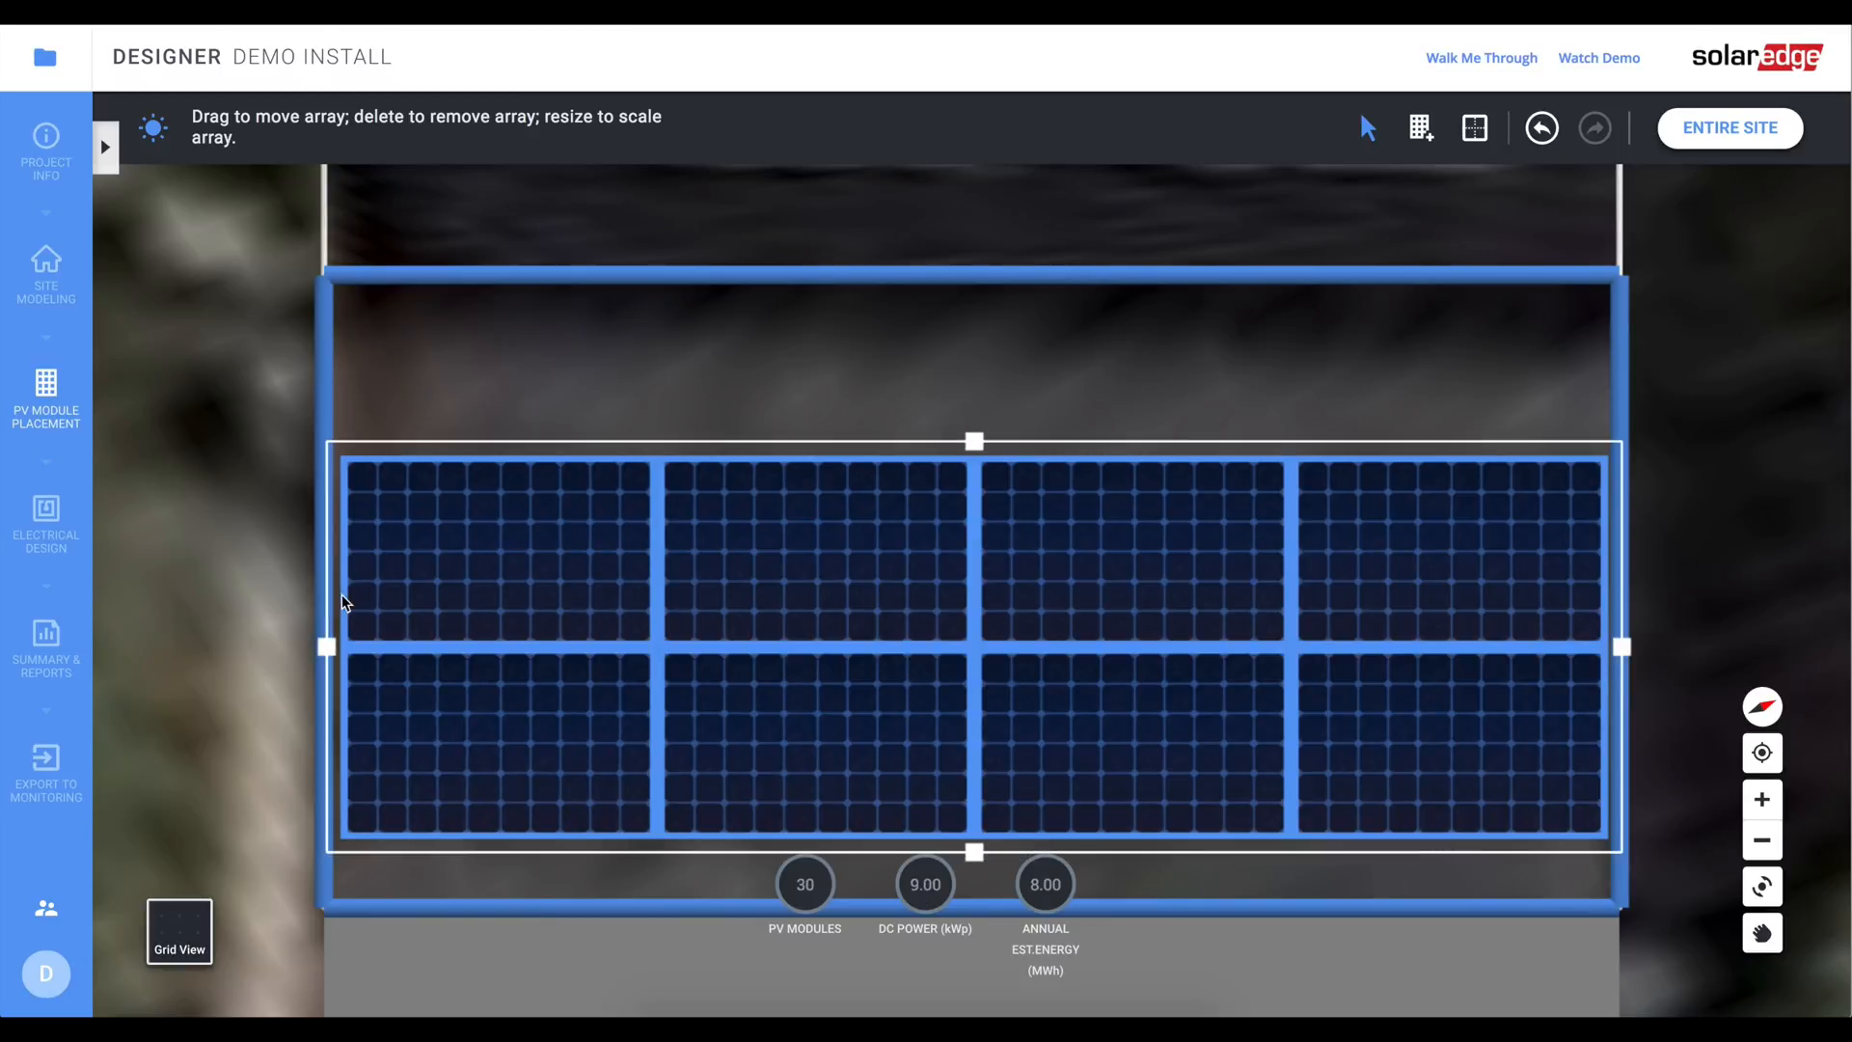
left_click_drag(836, 620, 836, 595)
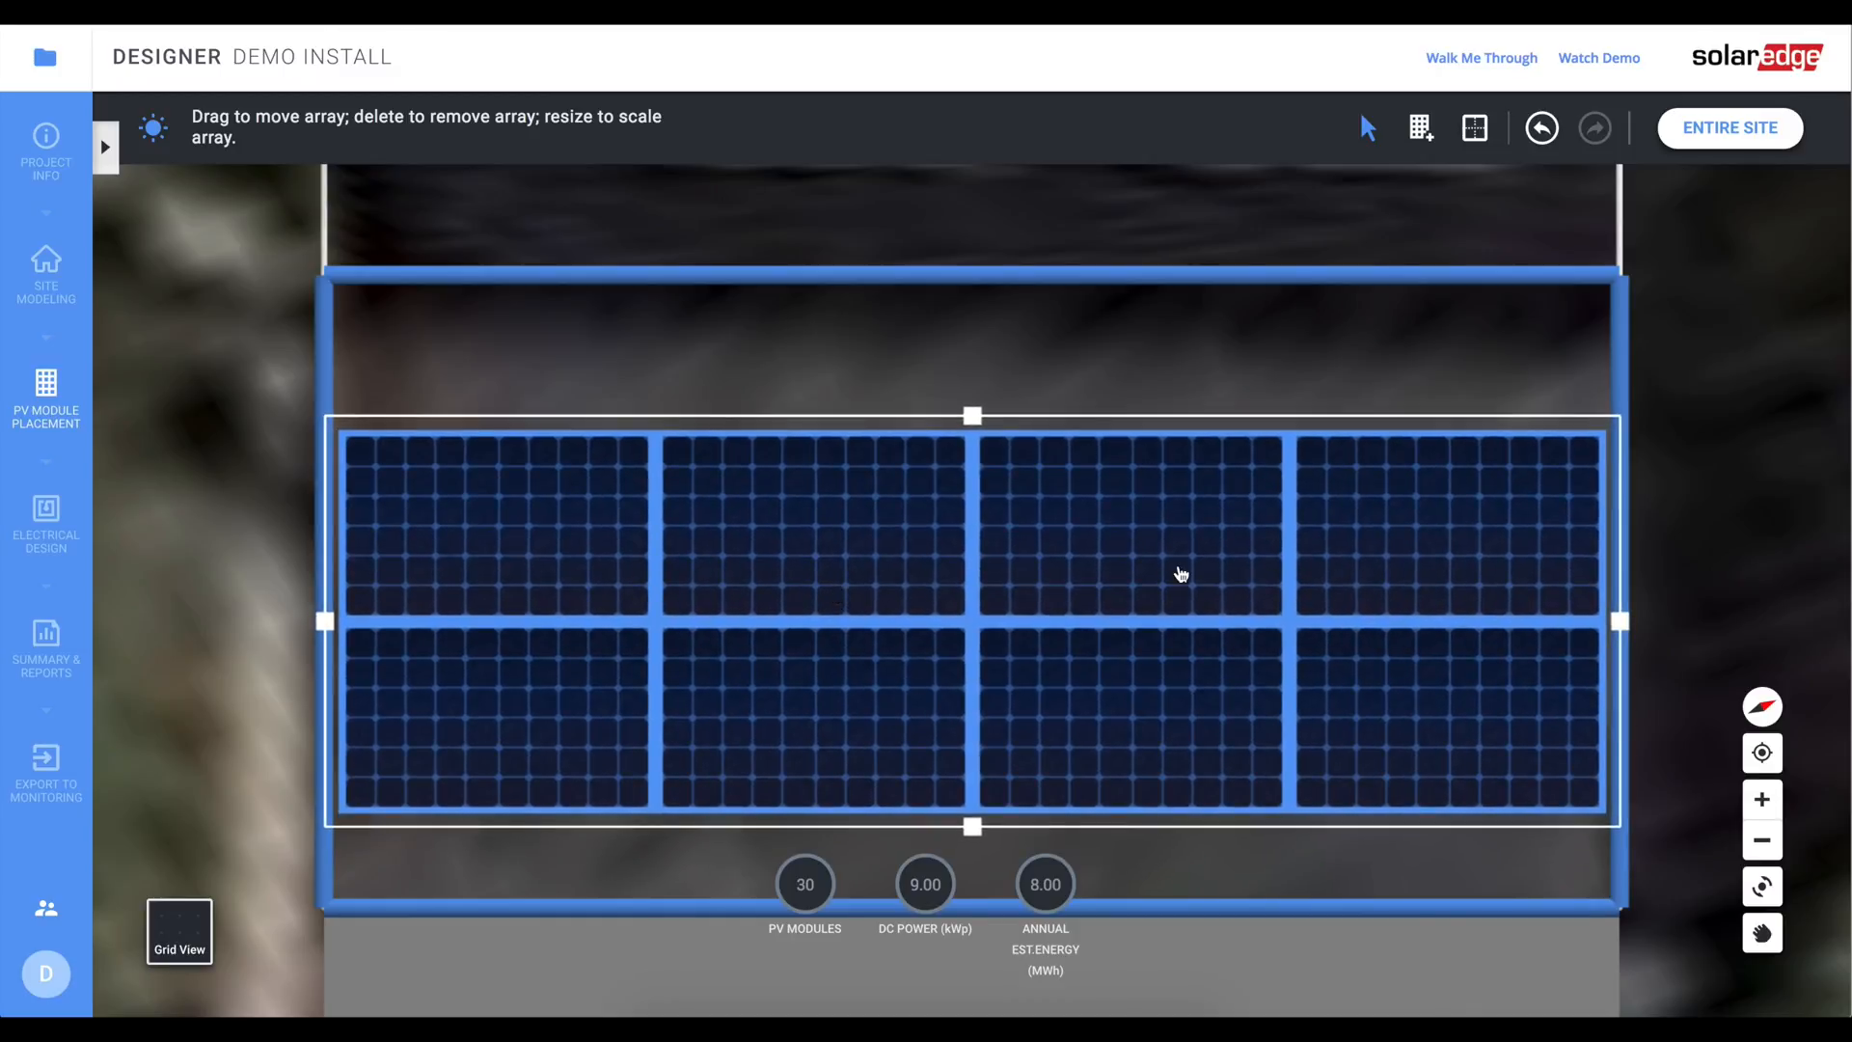
- Examine the module arrays on the large house and the smaller building together
left_click(1761, 849)
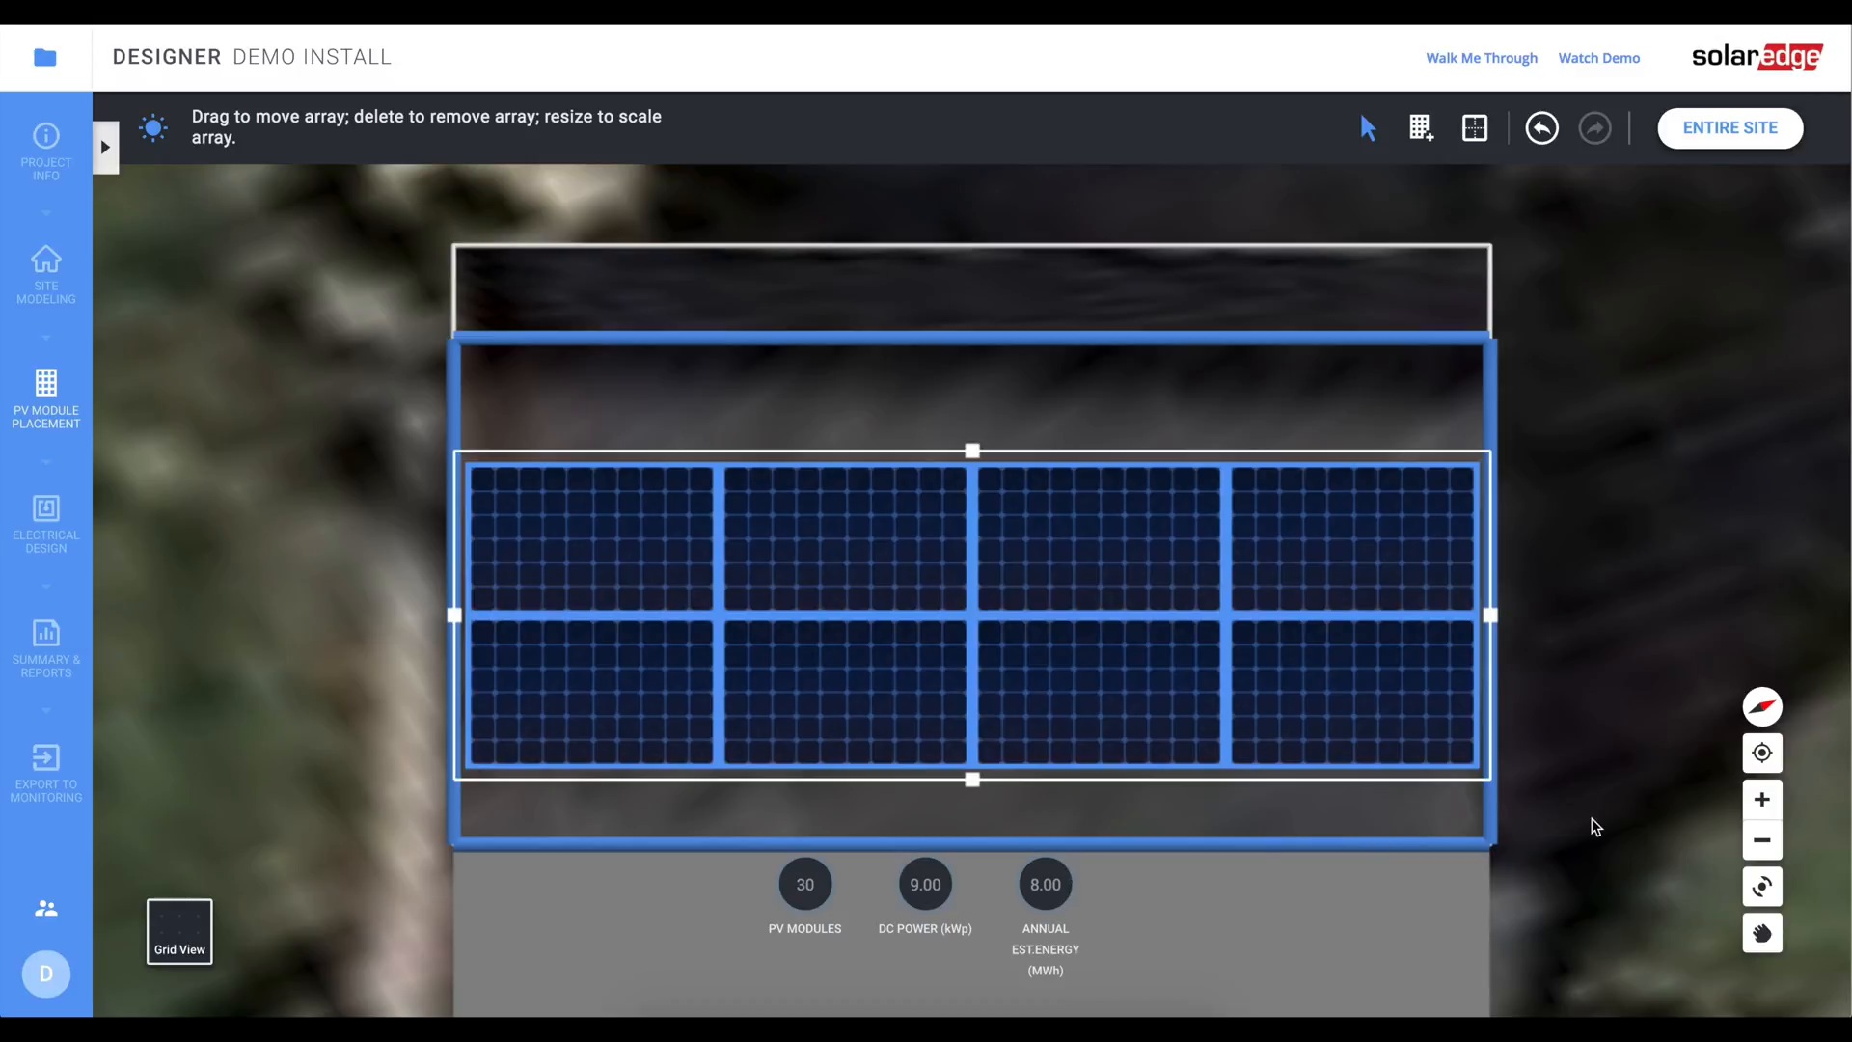
left_click(1759, 841)
left_click(1760, 841)
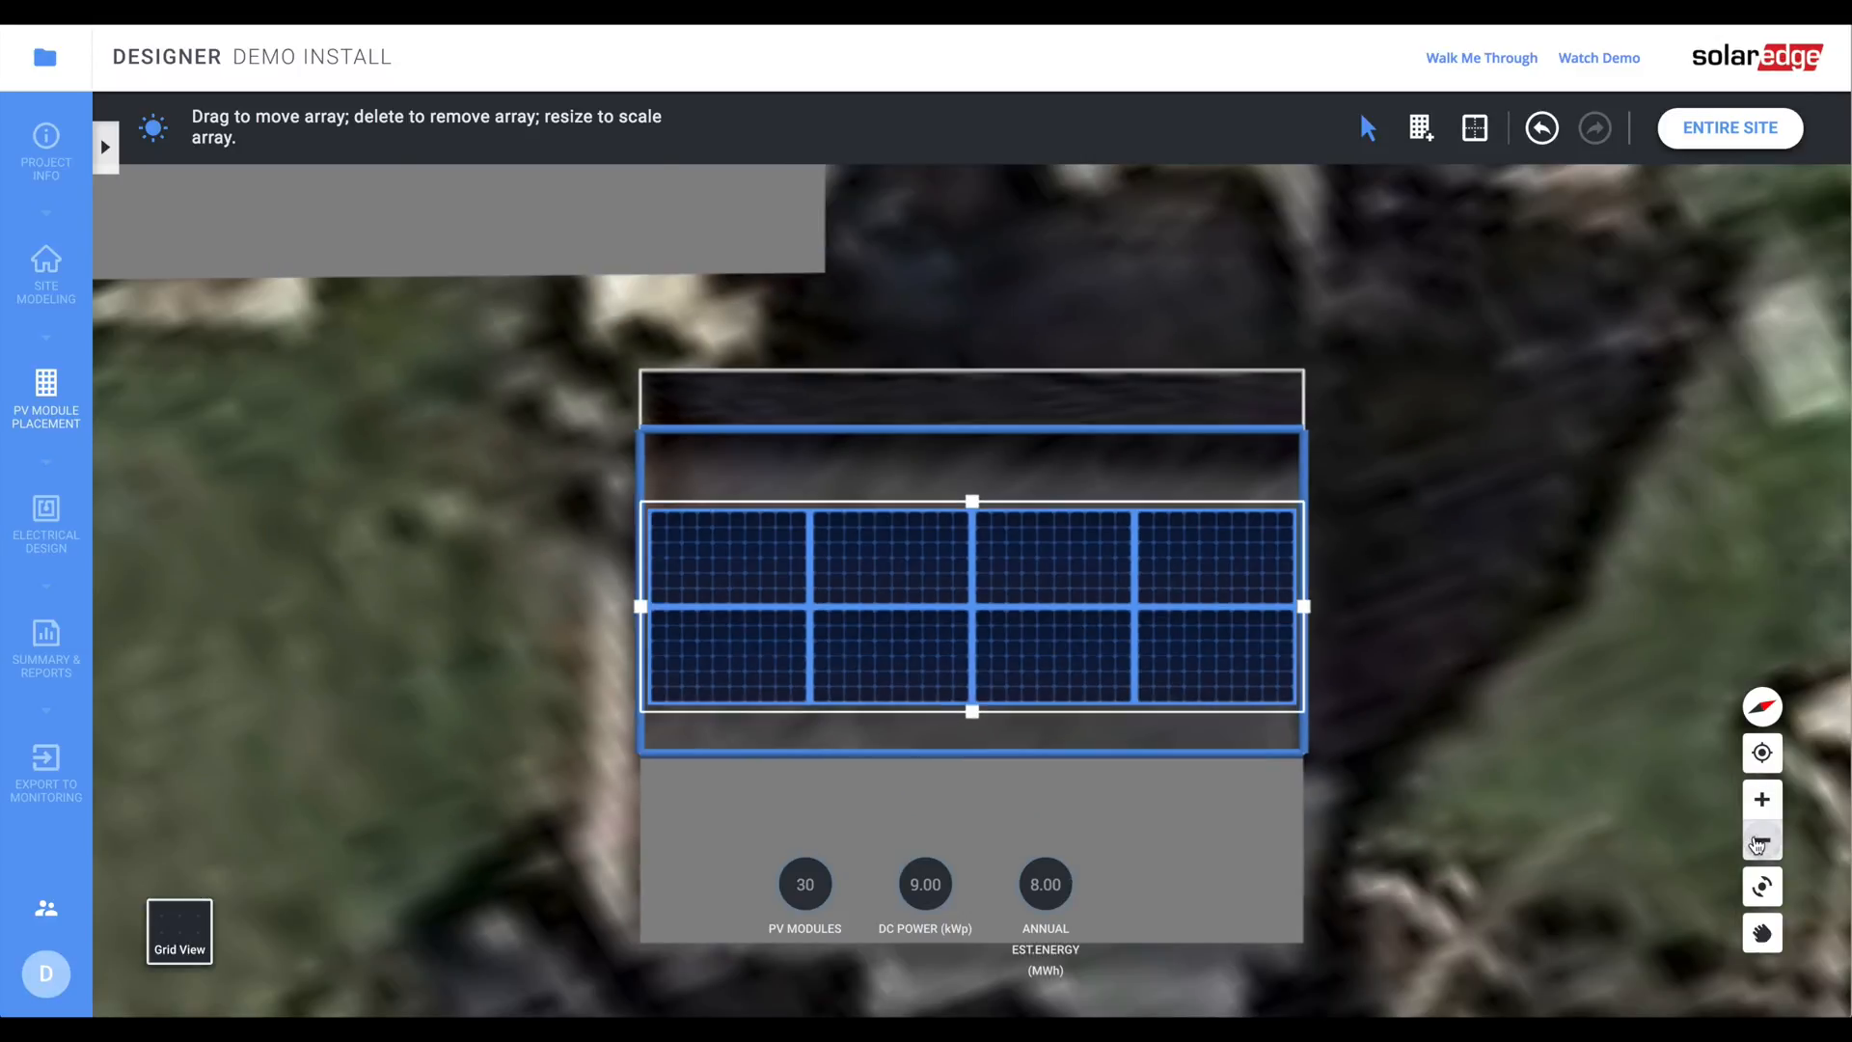
left_click(1758, 841)
left_click(1758, 841)
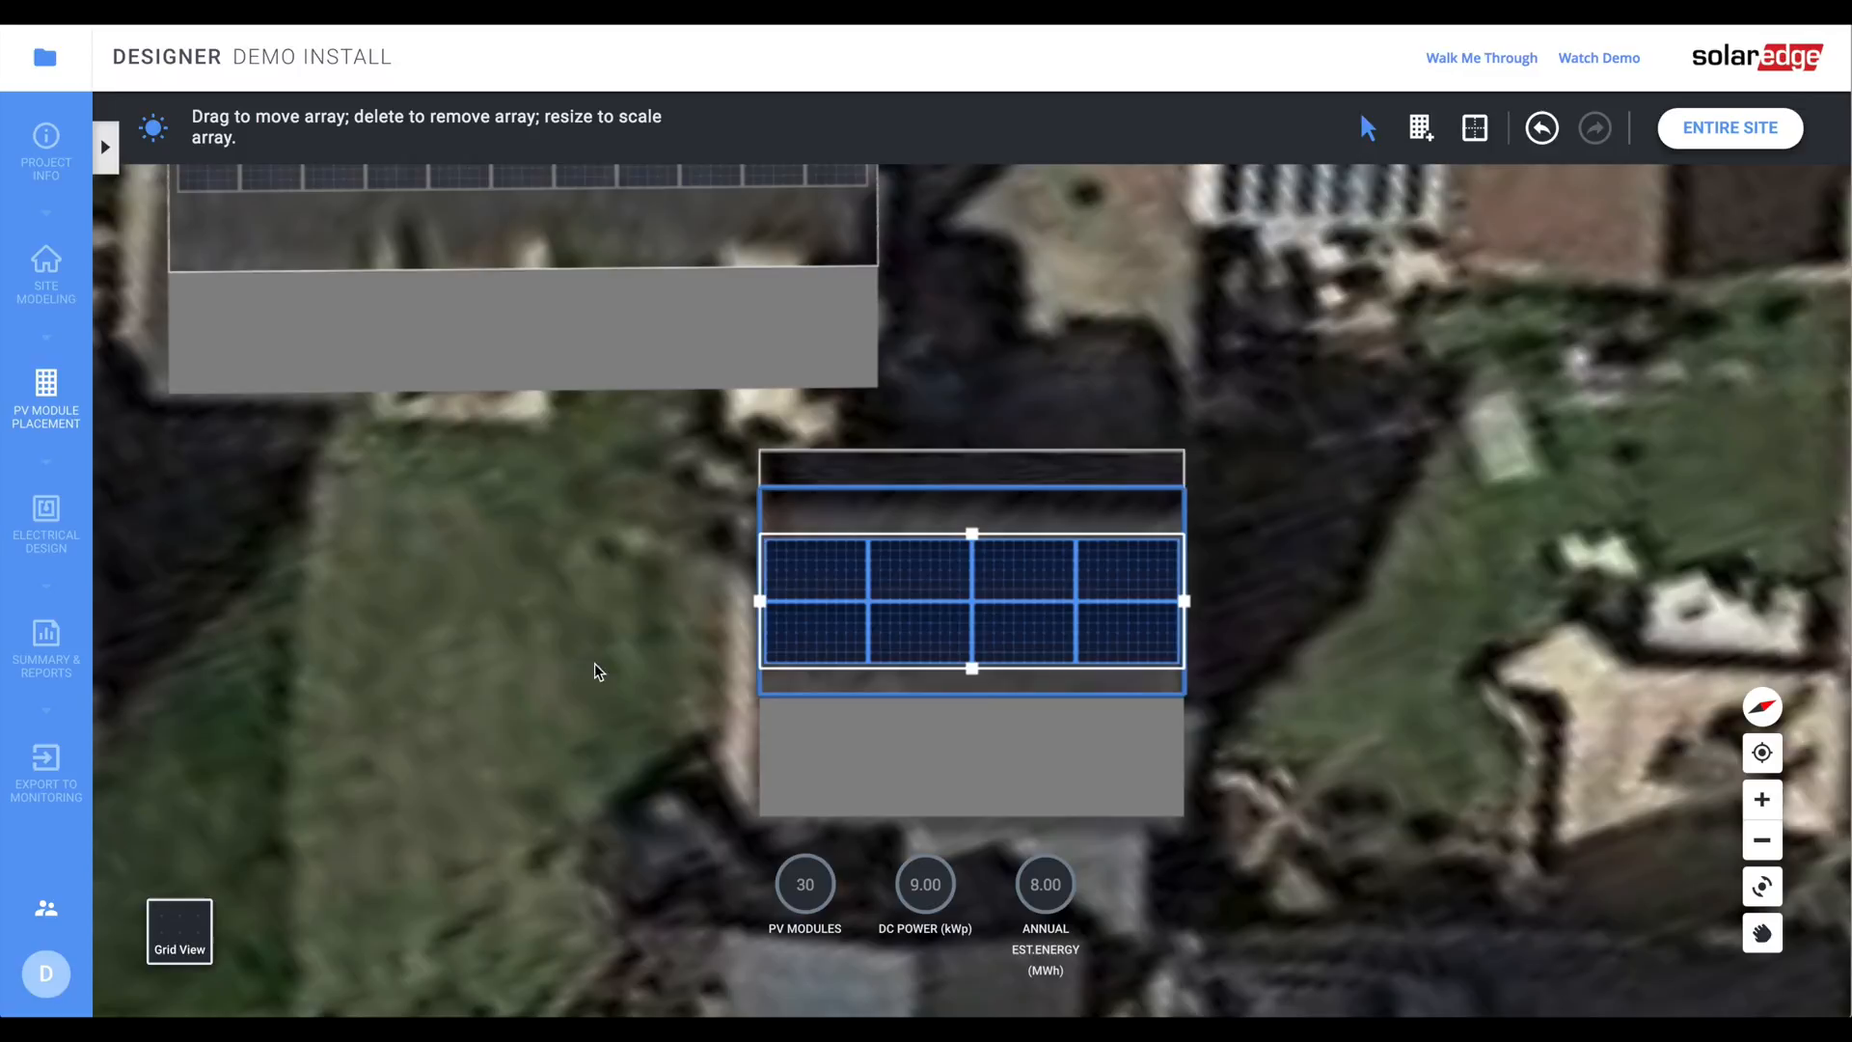
left_click(1762, 933)
left_click_drag(658, 680, 818, 935)
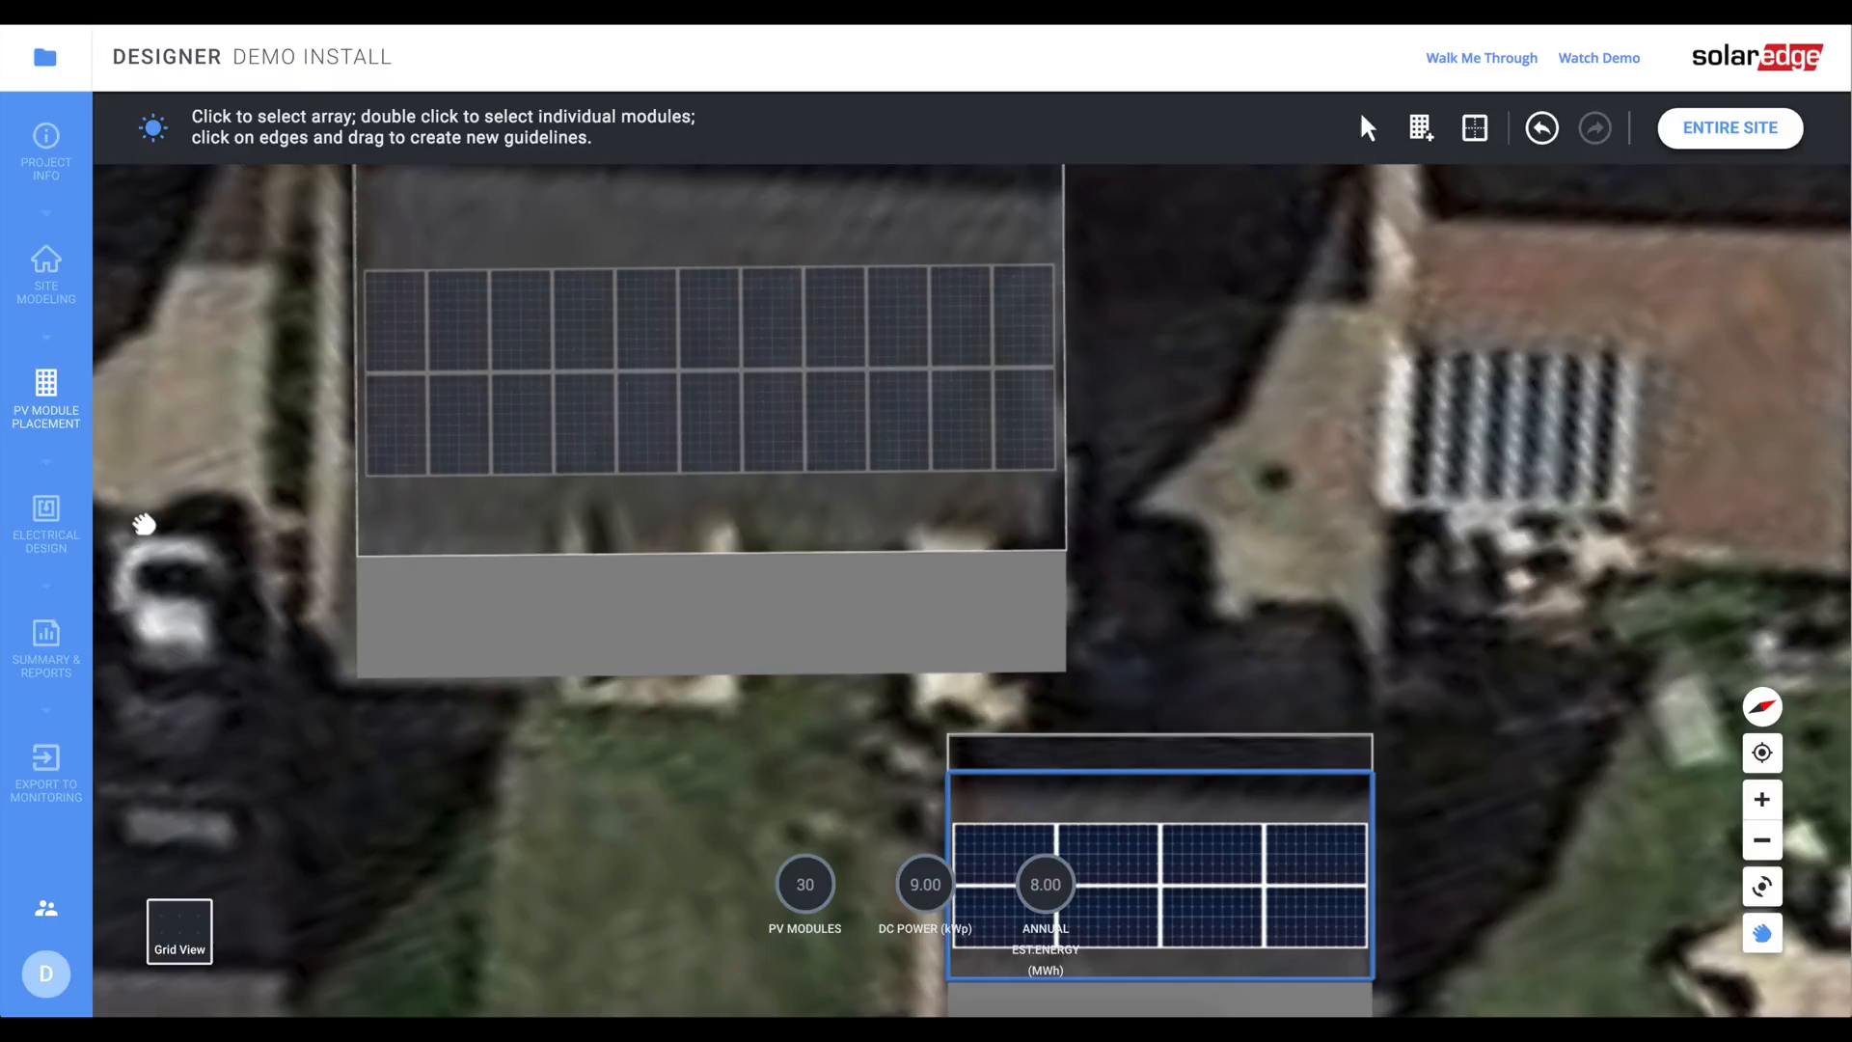
- In the electrical design, change the first inverter to SE6000H and remove the SE3000H inverter
left_click(42, 505)
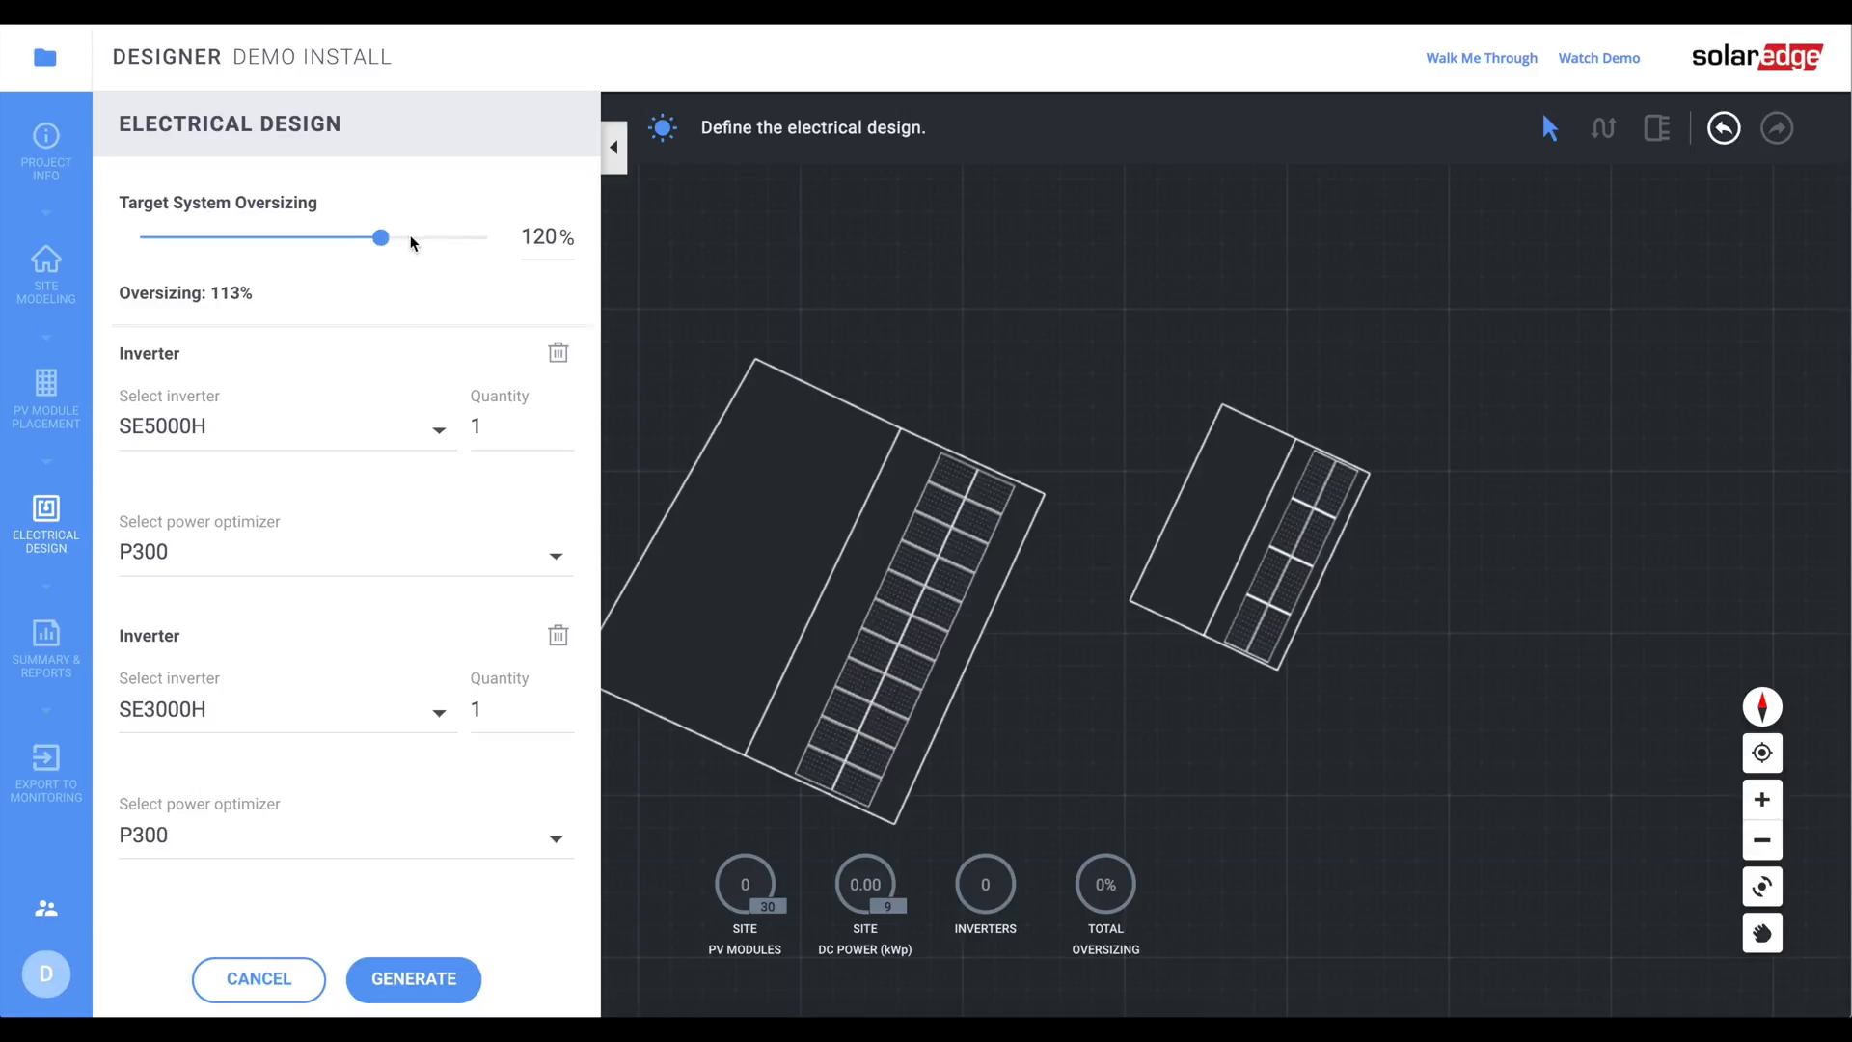
left_click(439, 428)
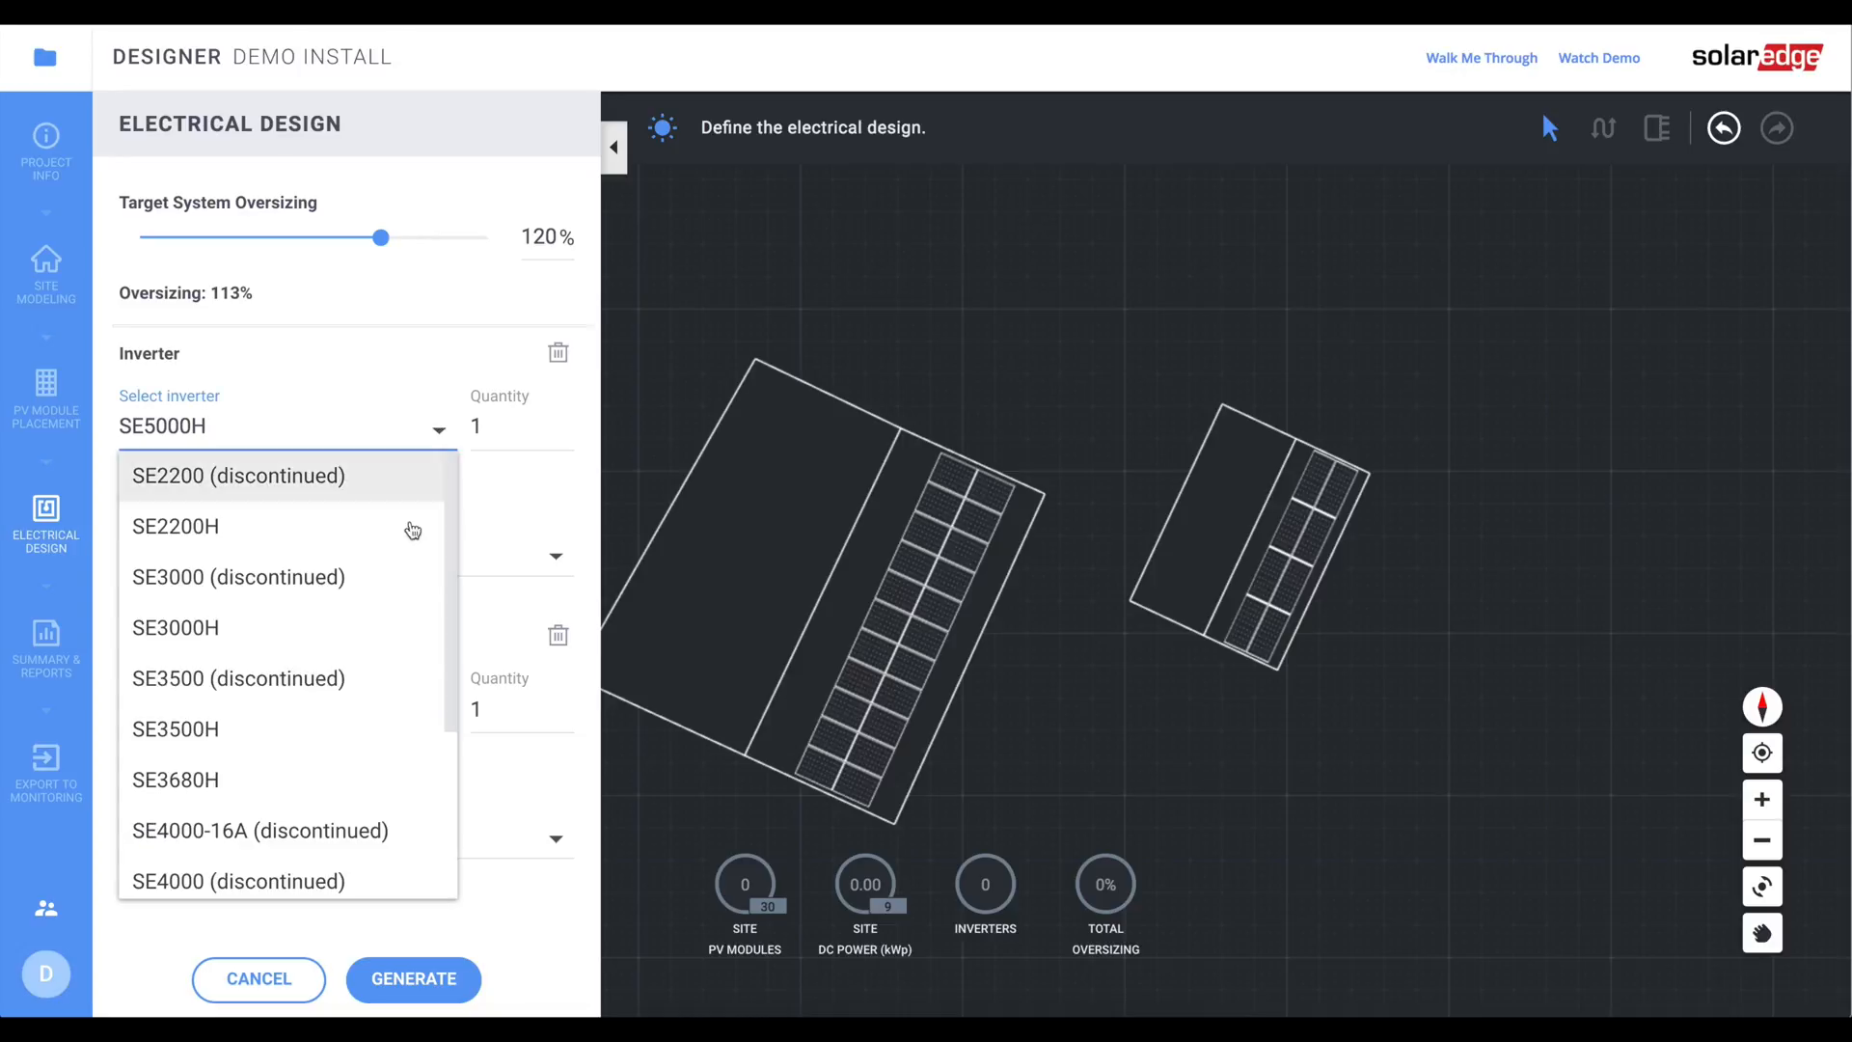
scroll(386, 632, "down", 3)
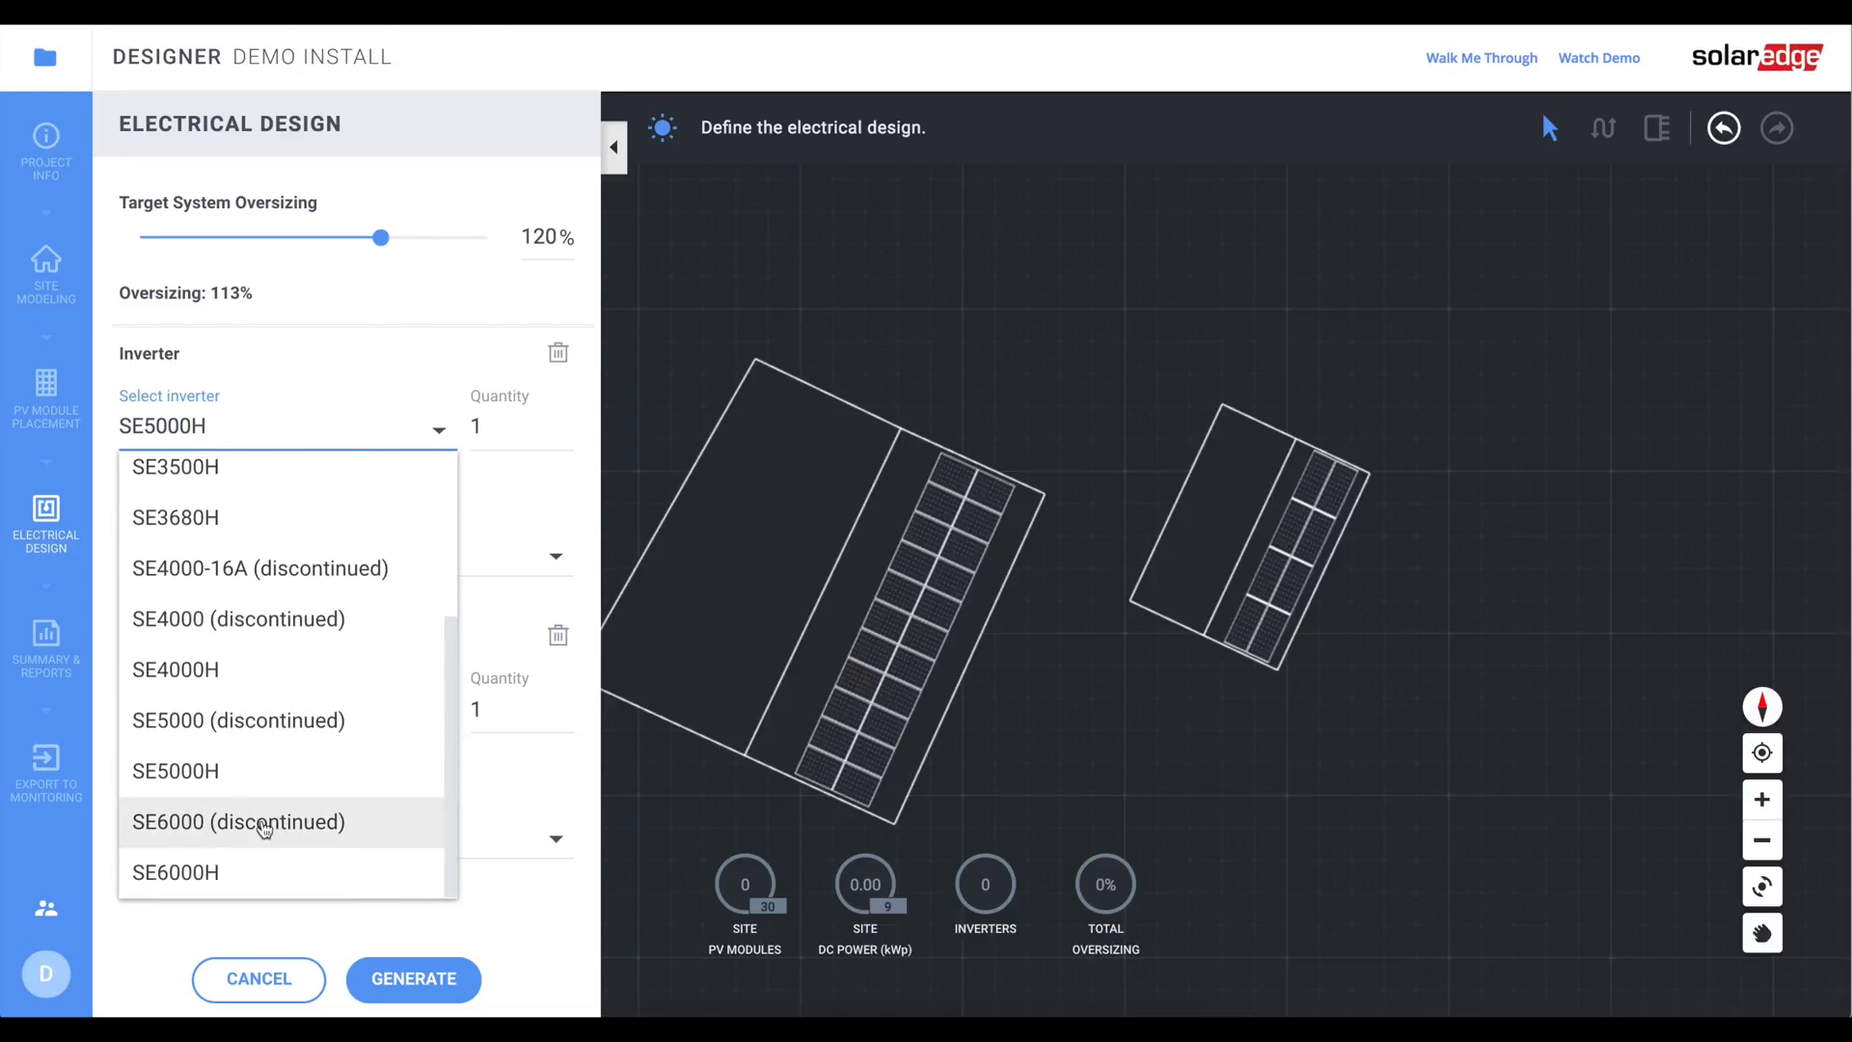
left_click(230, 872)
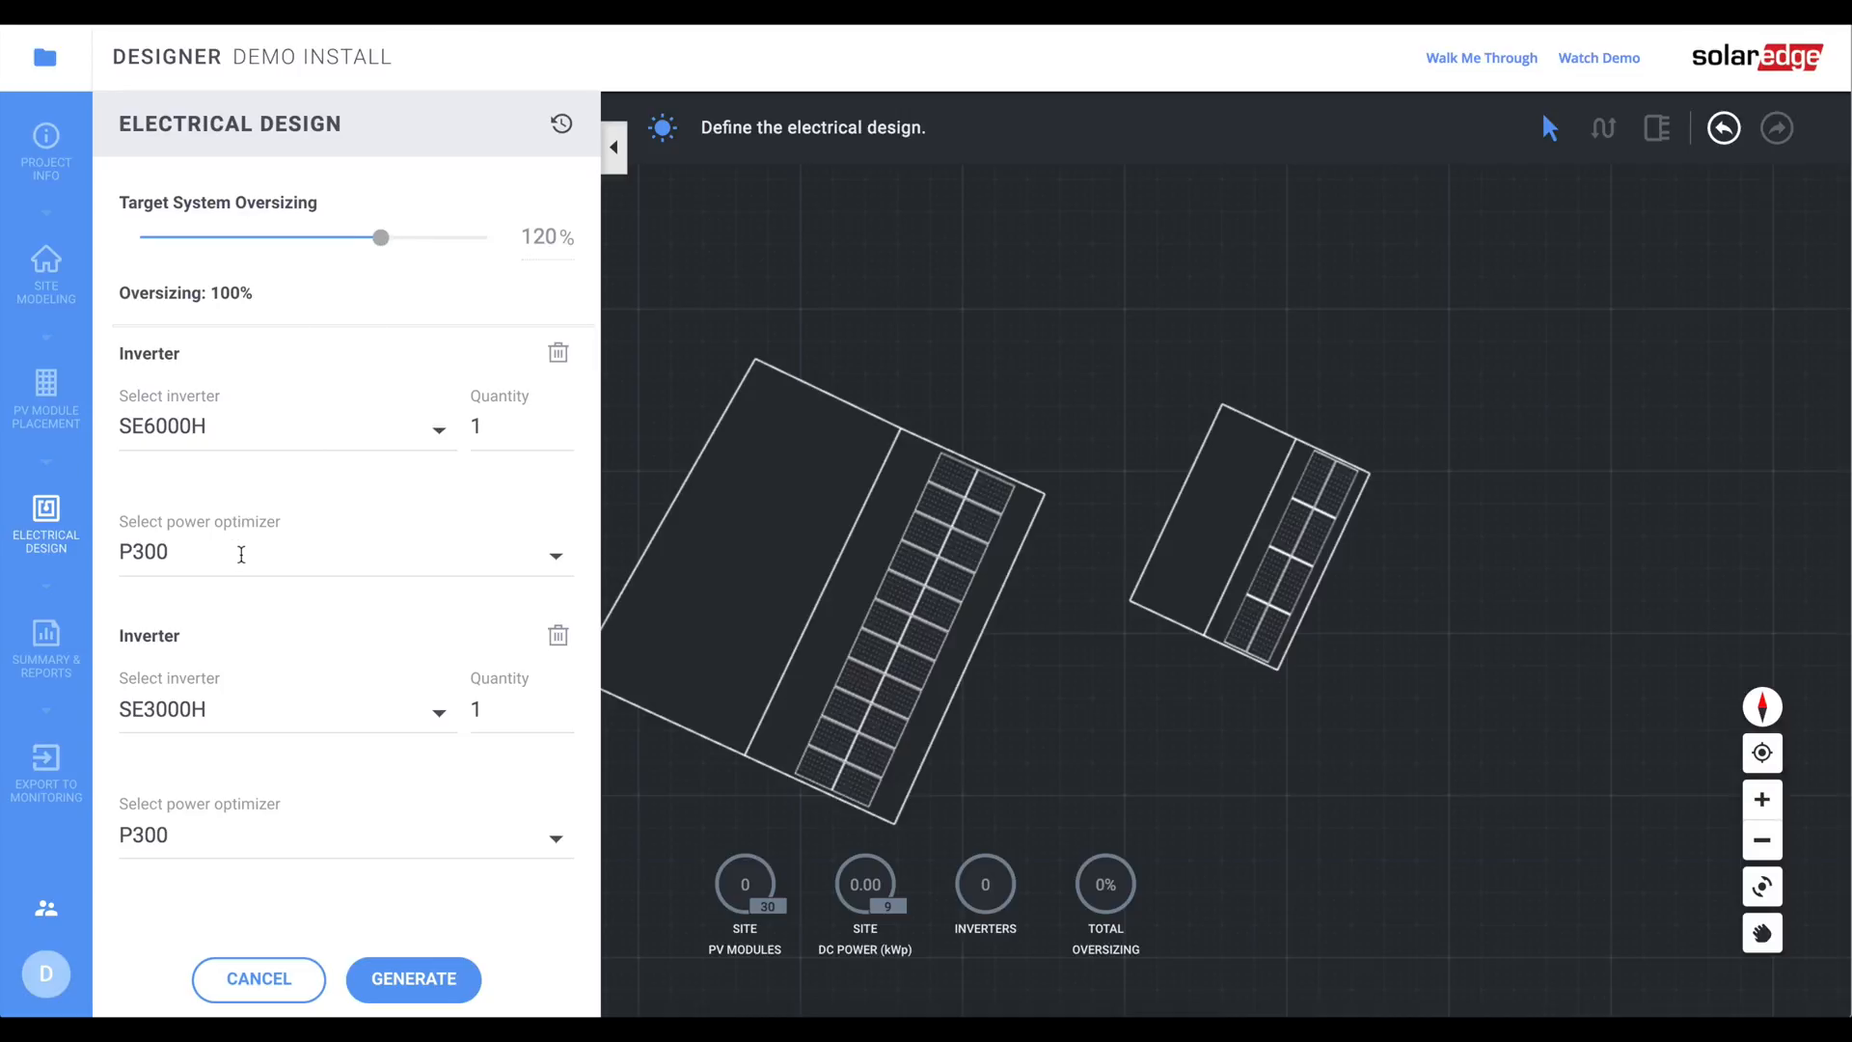
left_click(558, 637)
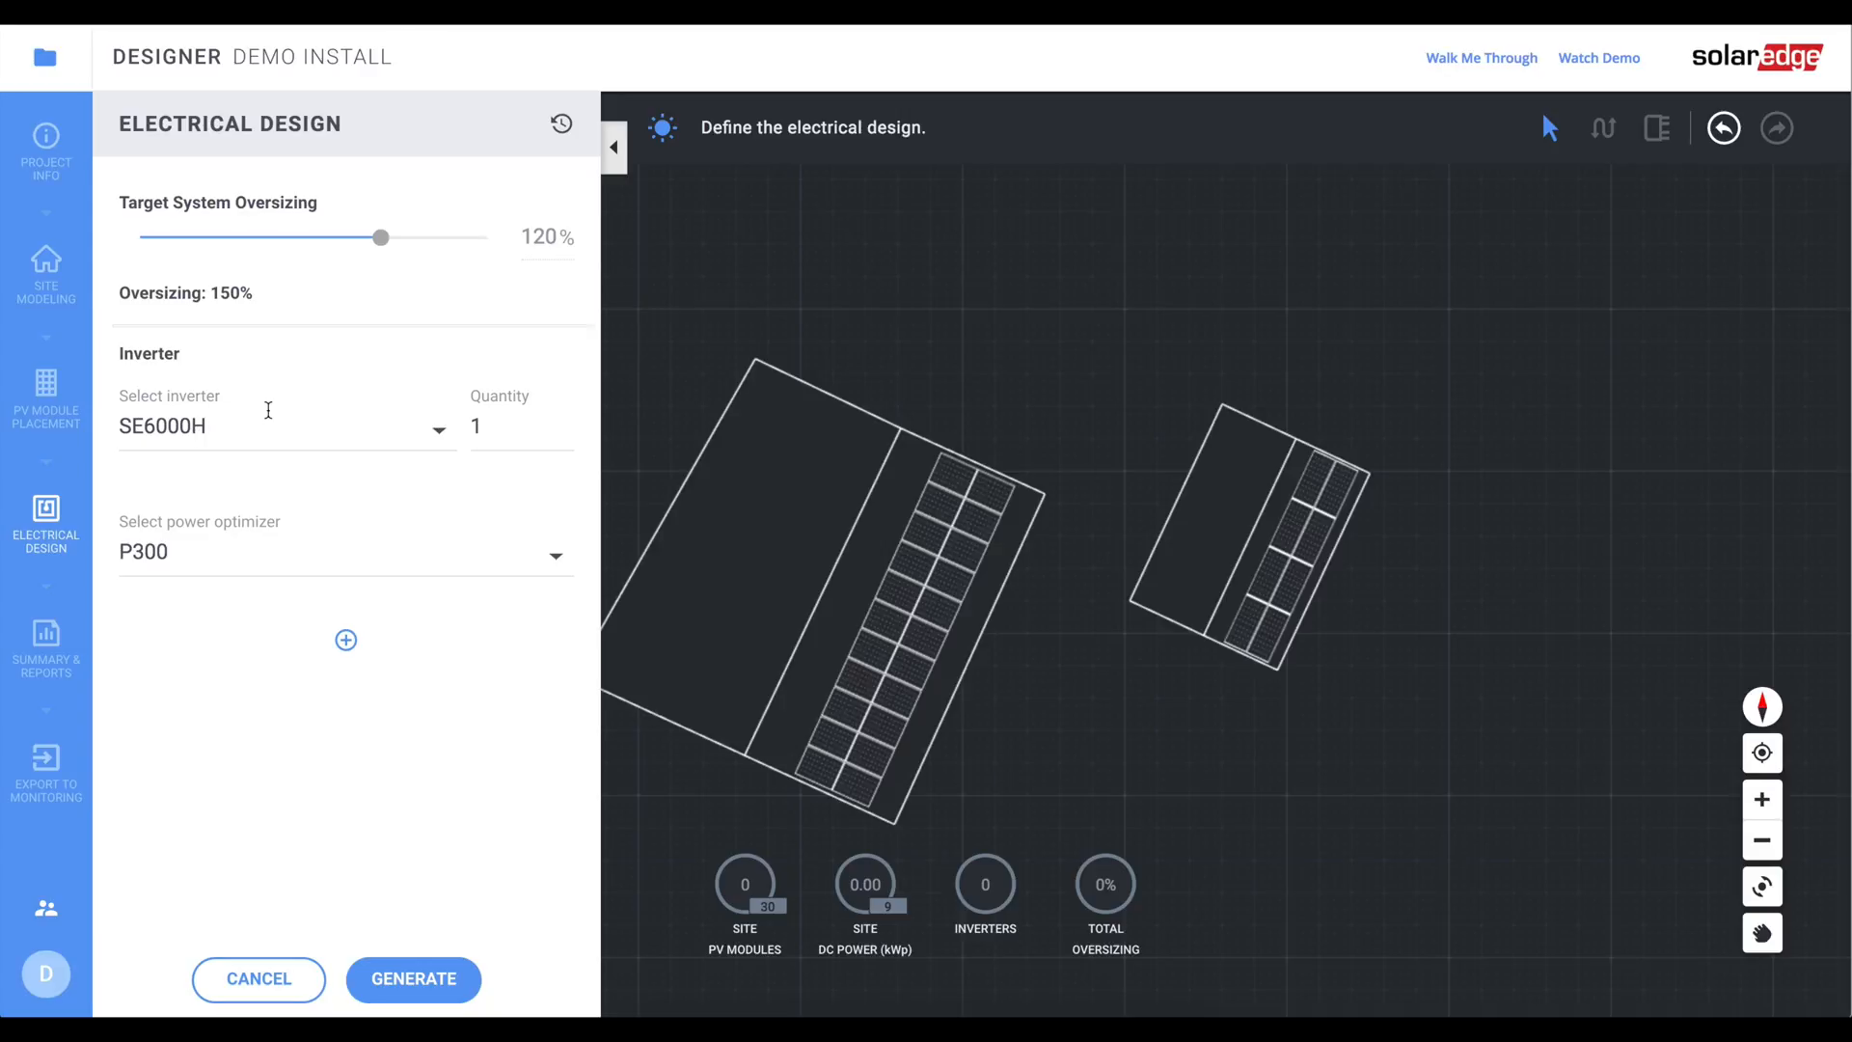
- Keep P300 as the power optimizer and generate the electrical design
left_click(557, 542)
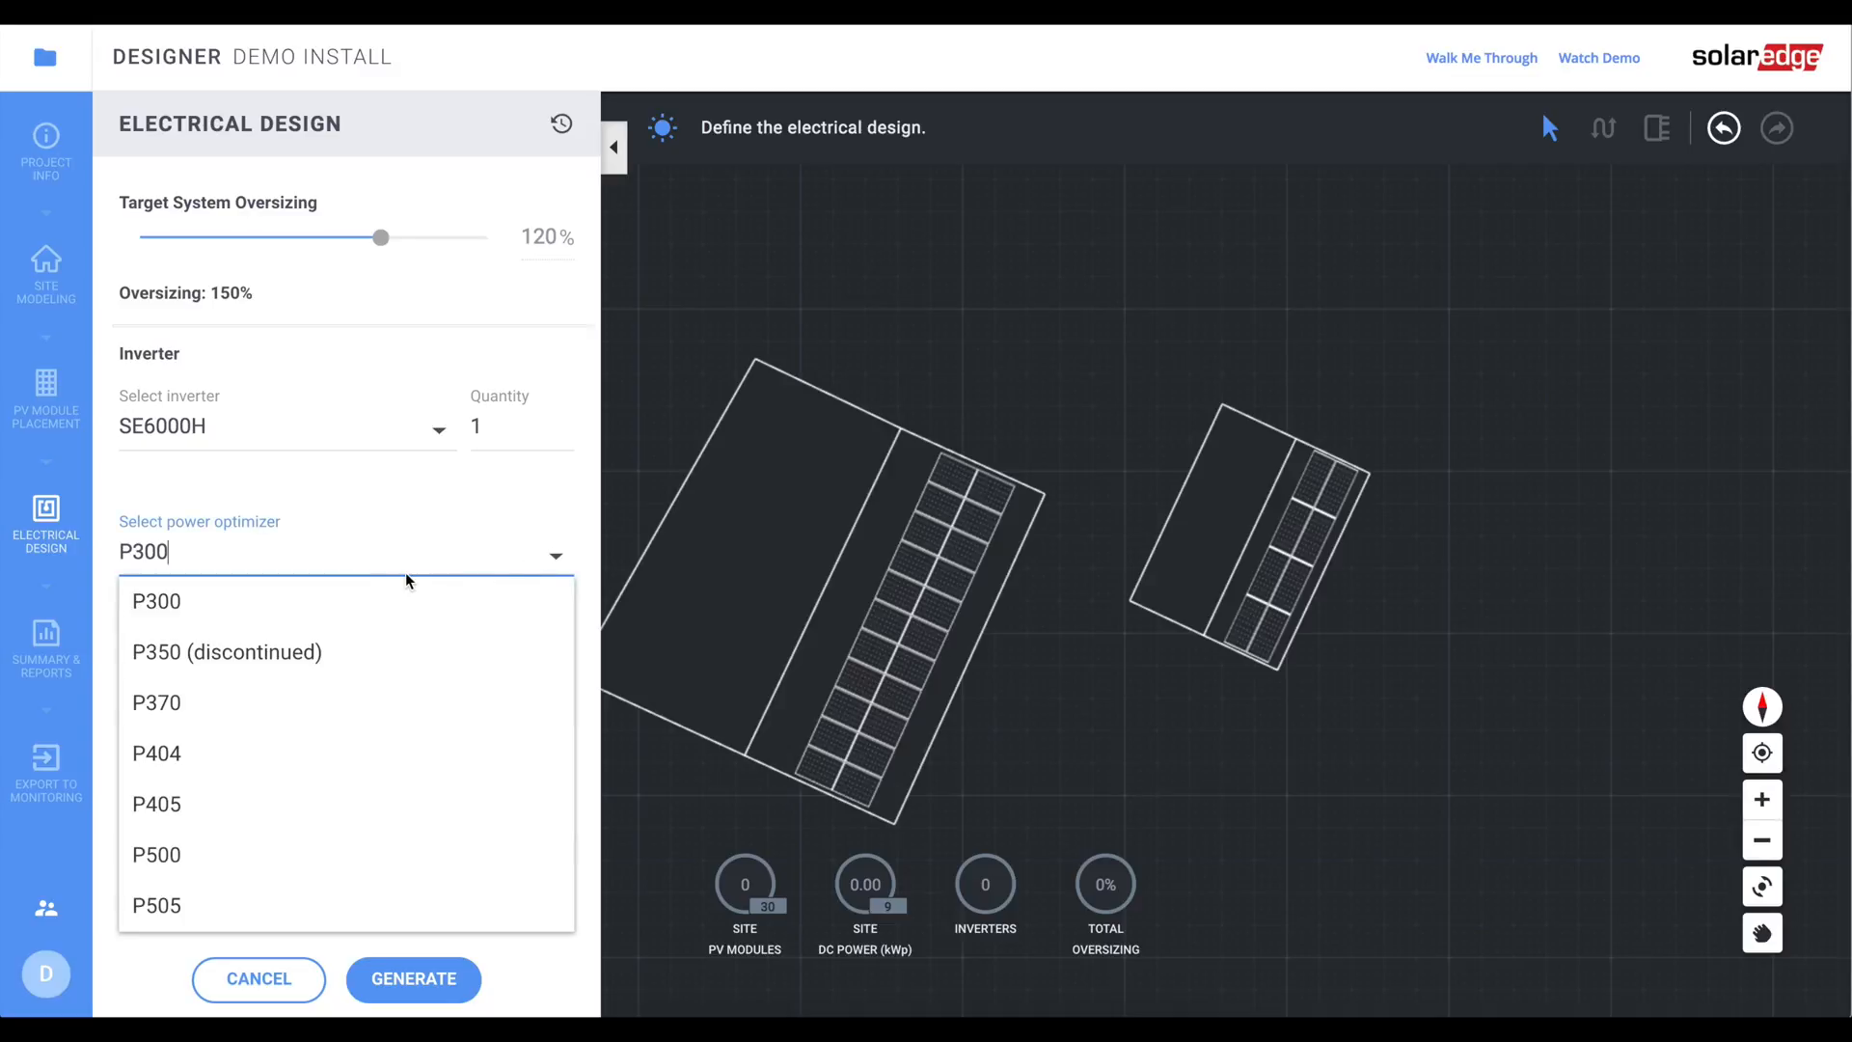
left_click(378, 594)
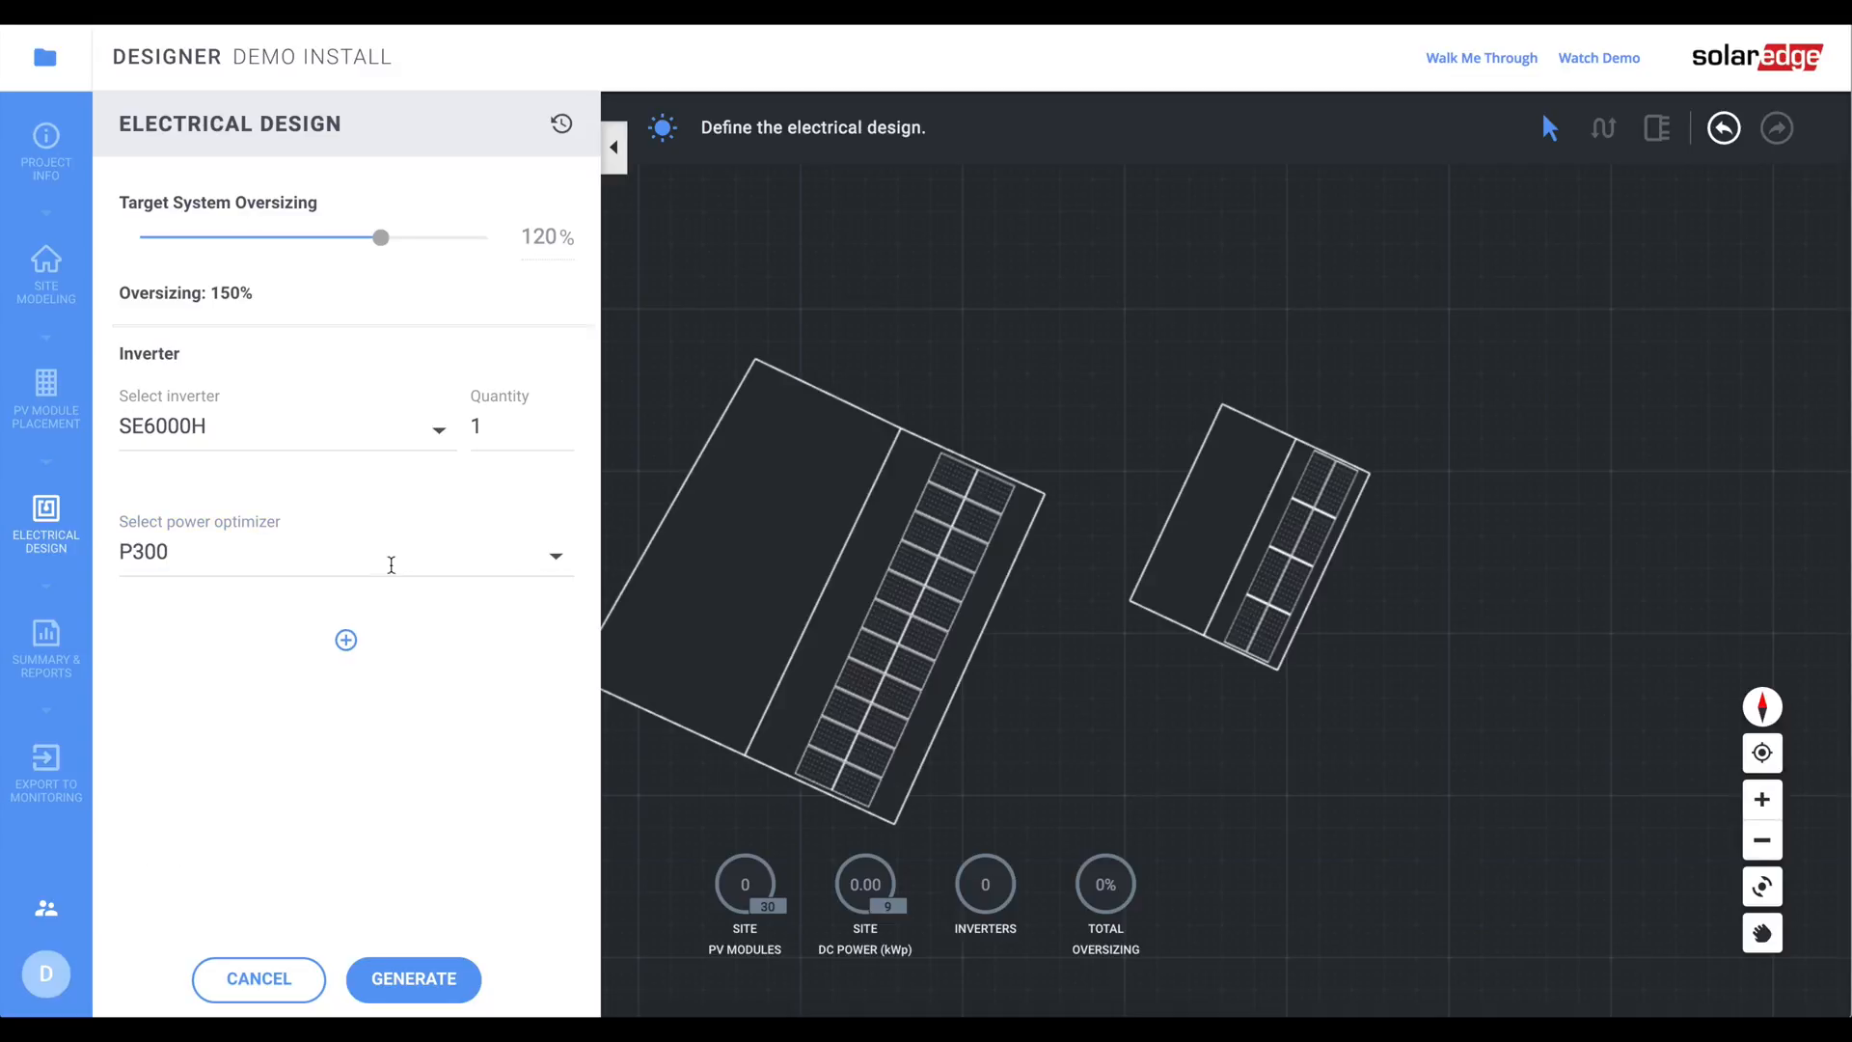
left_click(408, 982)
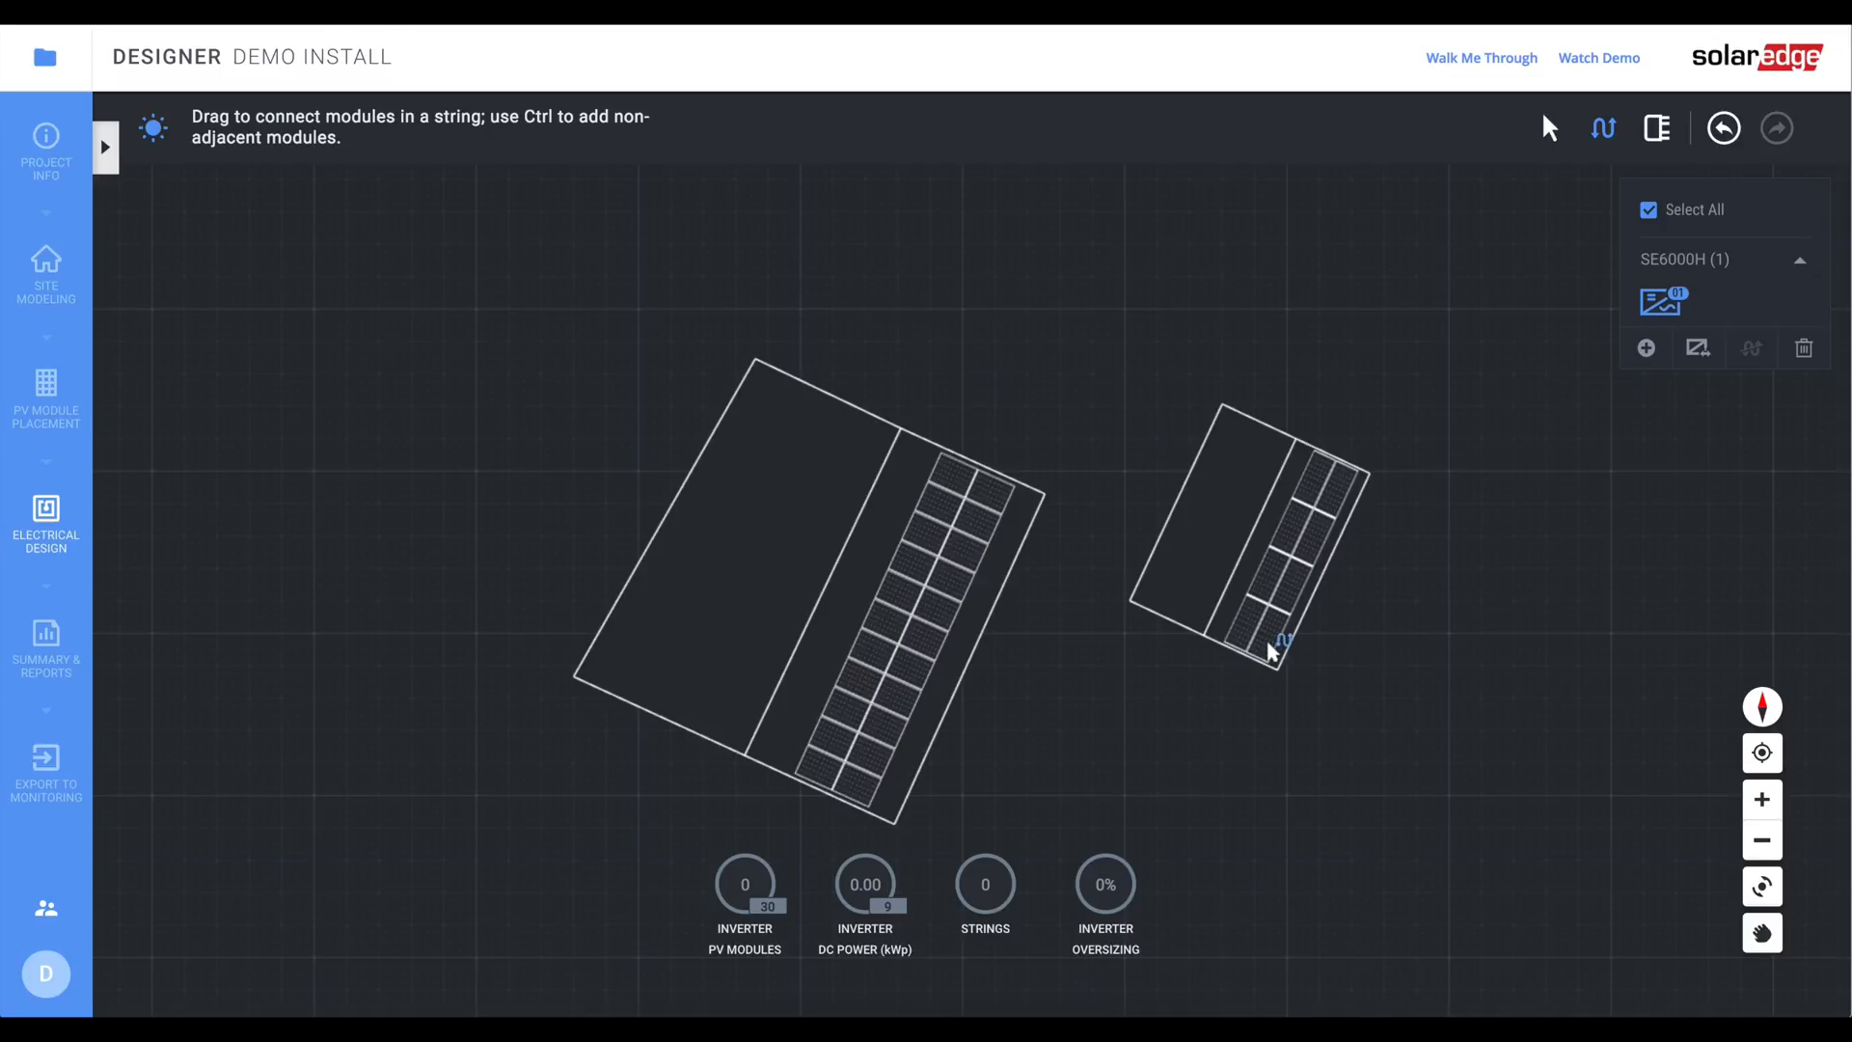
- Connect all eight modules on the smaller building into one string on the SE6000H inverter, going up one column and back down the other
left_click(1269, 639)
left_click(1291, 586)
left_click(1312, 538)
left_click(1336, 489)
left_click(1314, 479)
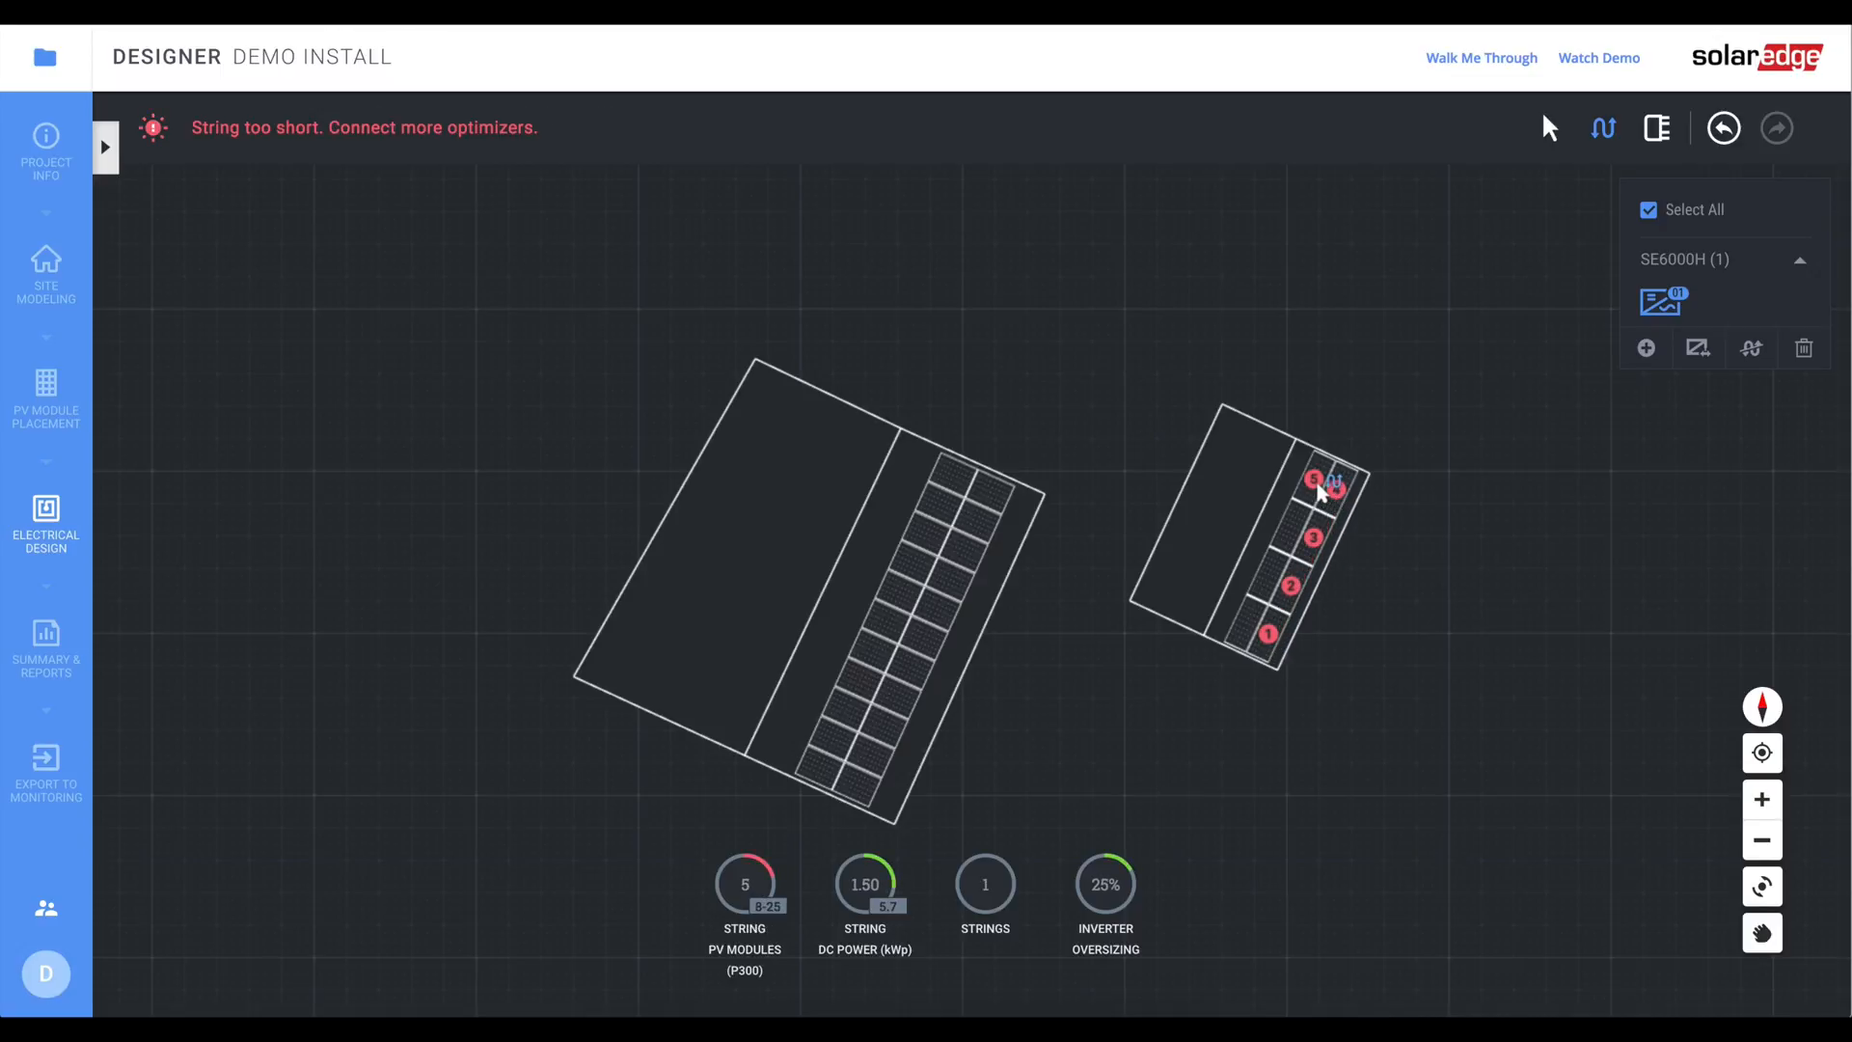
left_click(1291, 527)
left_click(1269, 576)
left_click(1245, 623)
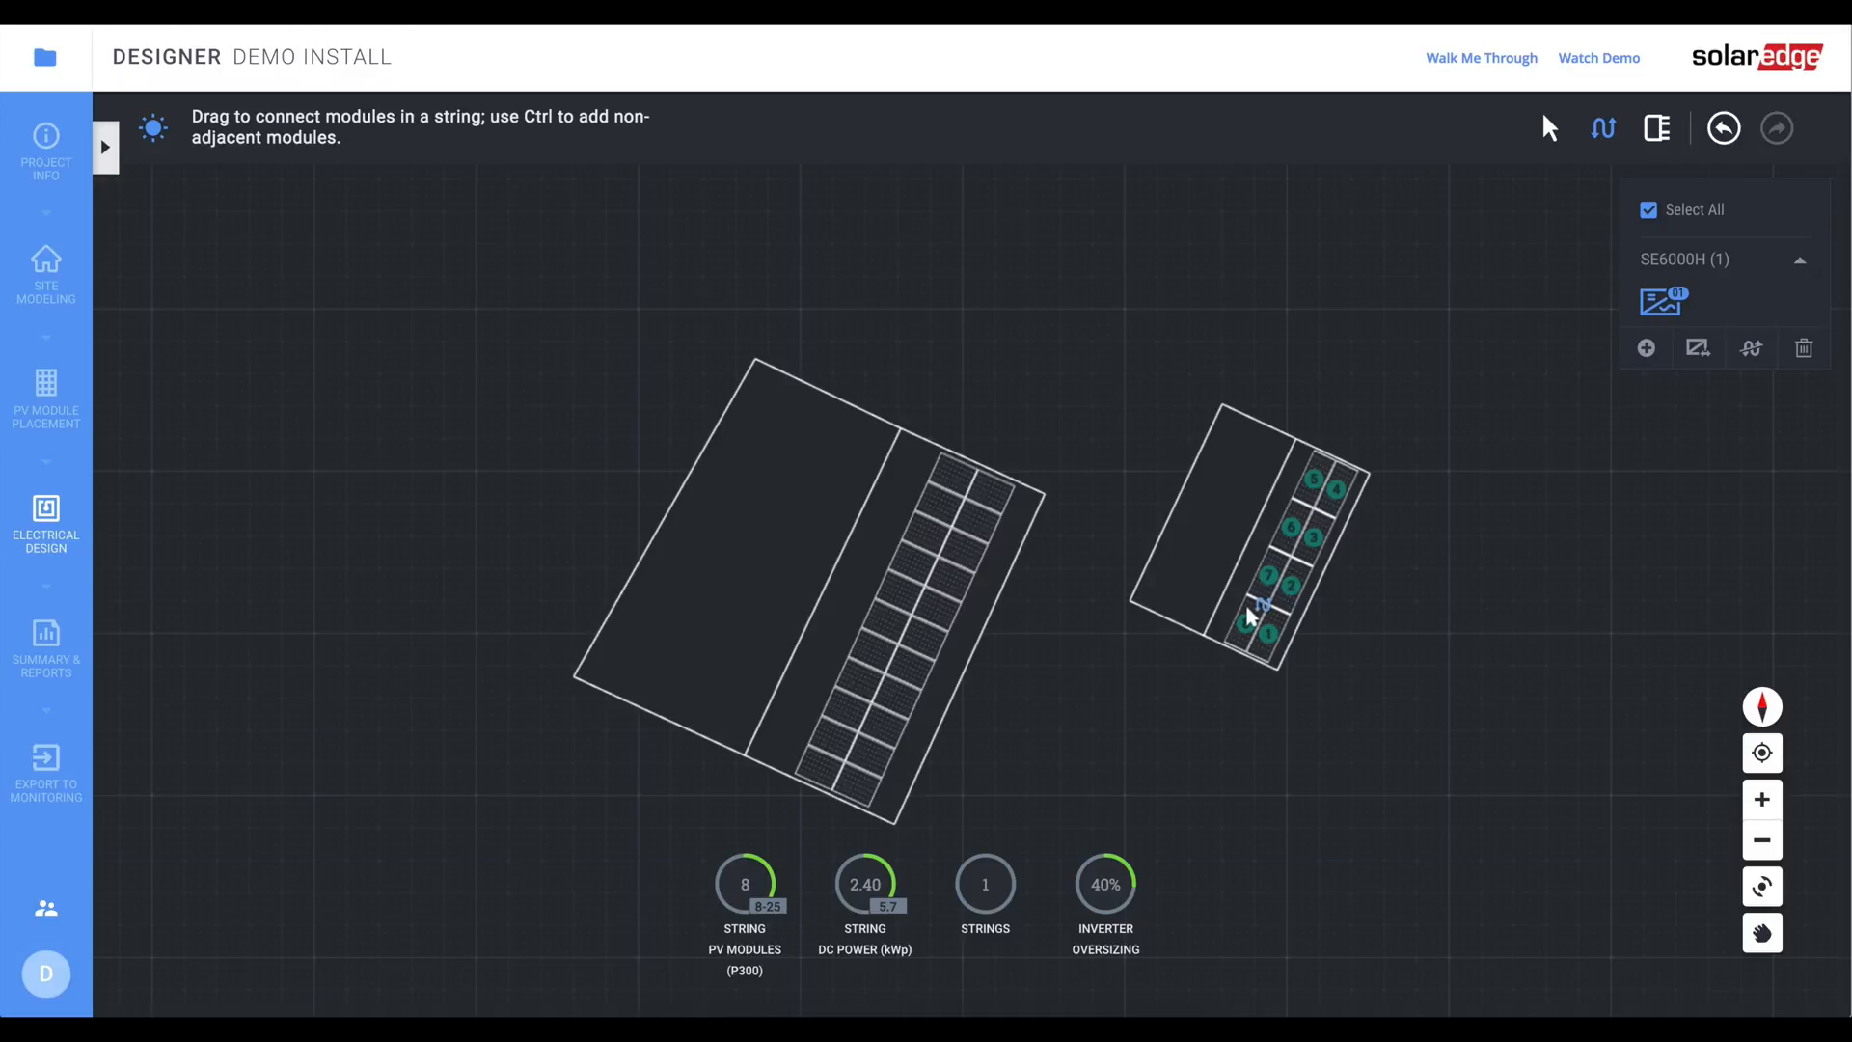
left_click_drag(1250, 615, 1248, 614)
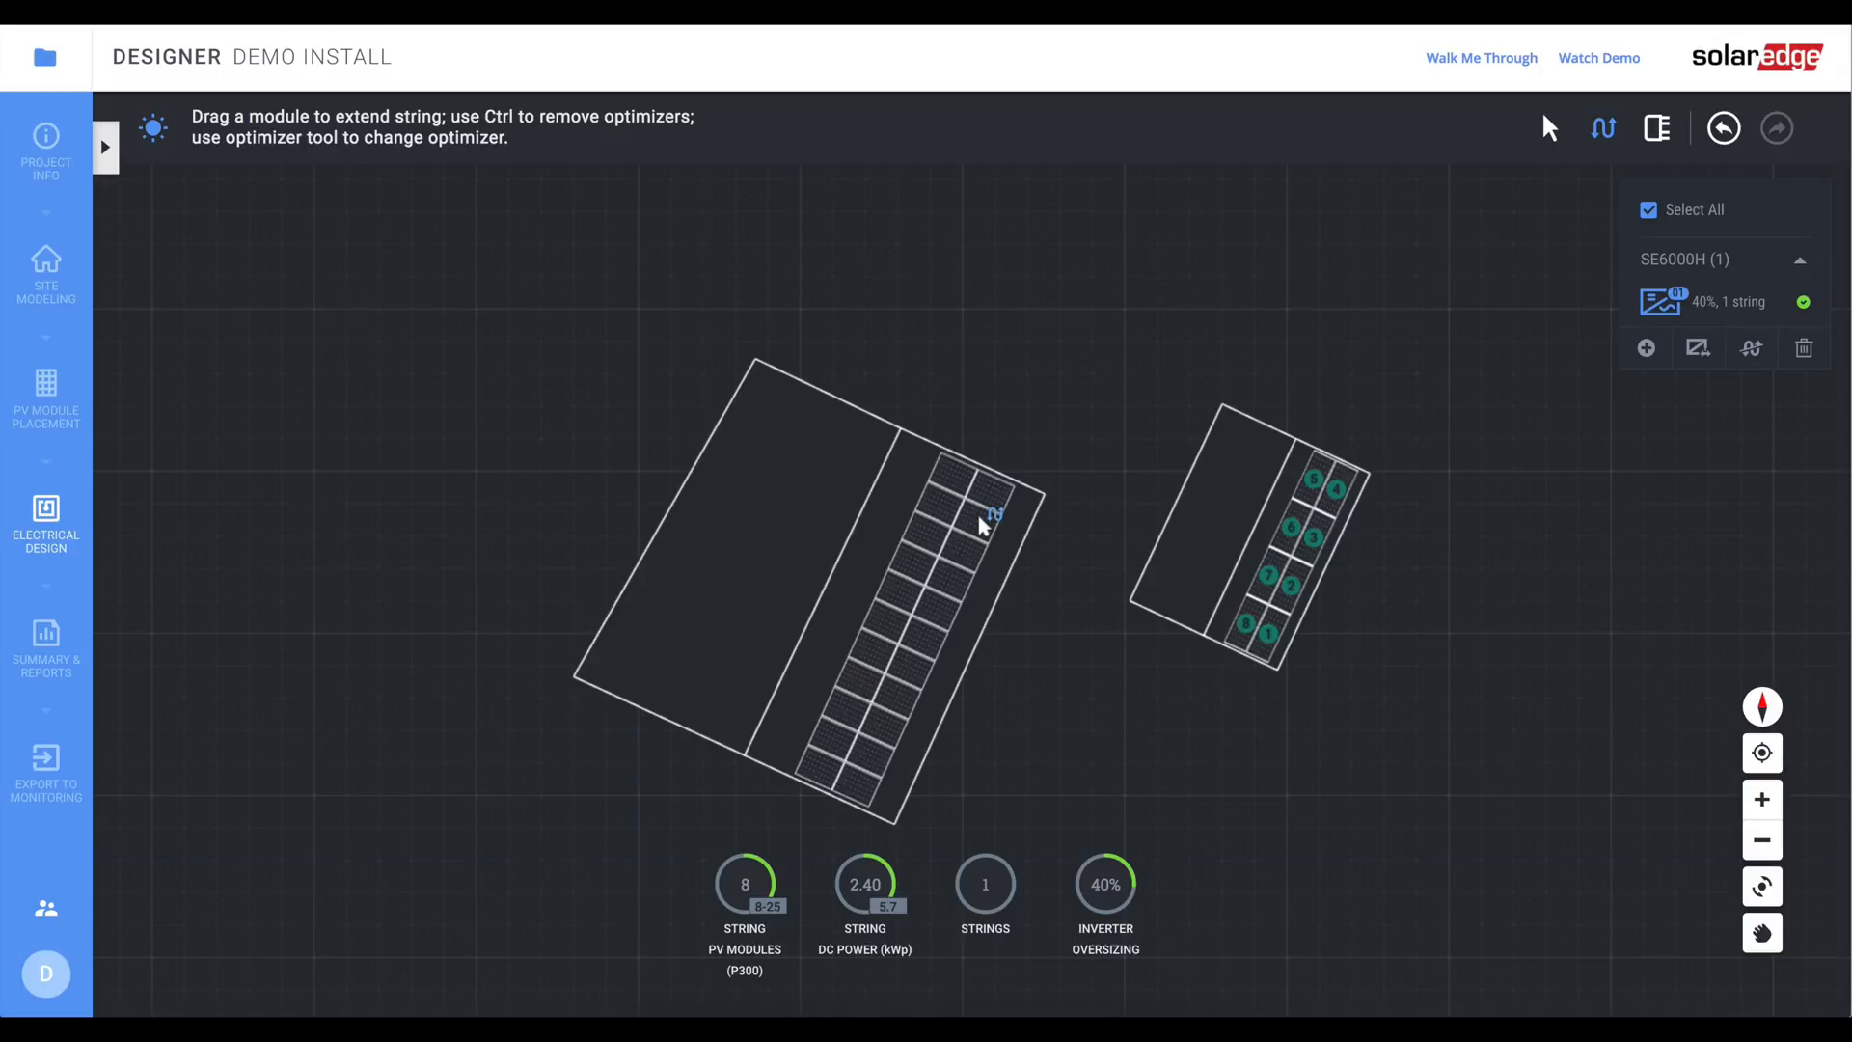
- Connect the large house's modules into two strings of eleven, one along each row of the array
left_click(990, 500)
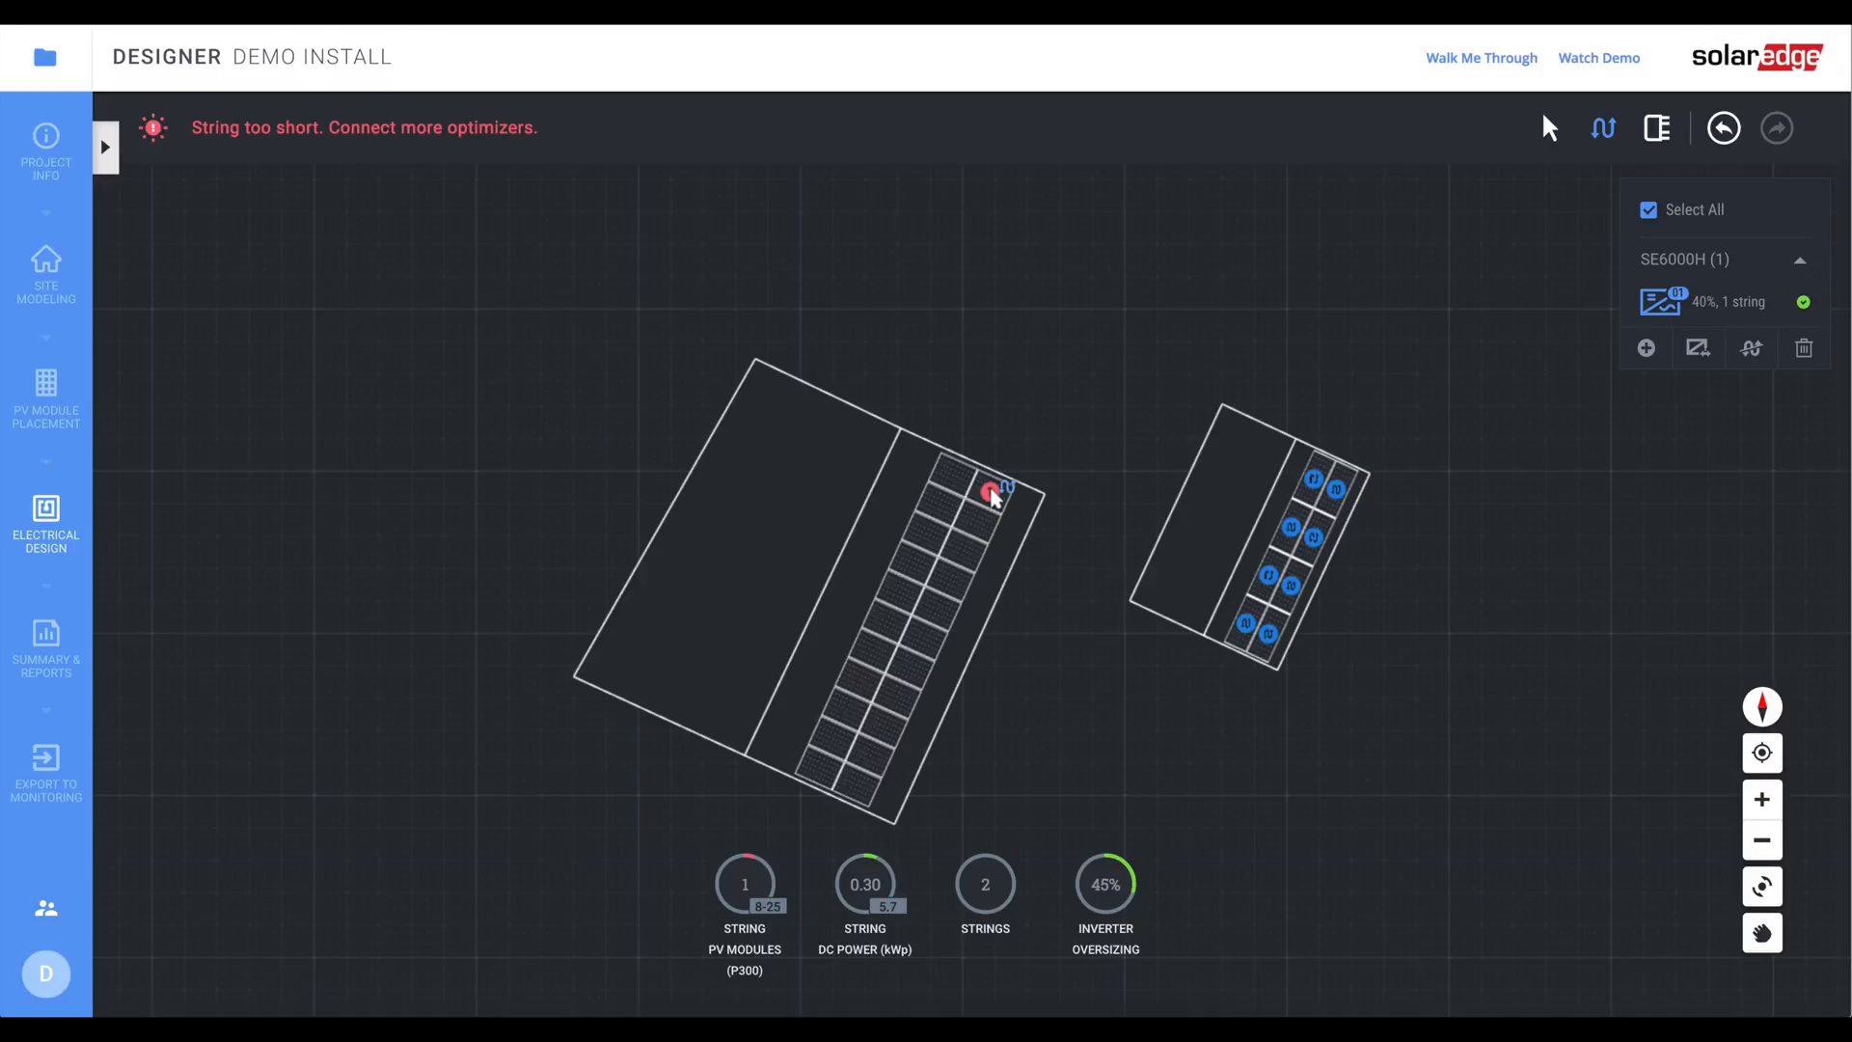
mouse_move(992, 508)
left_mouse_down()
mouse_move(860, 772)
mouse_move(831, 772)
mouse_move(954, 487)
mouse_move(931, 516)
mouse_move(829, 766)
mouse_move(862, 783)
left_mouse_up()
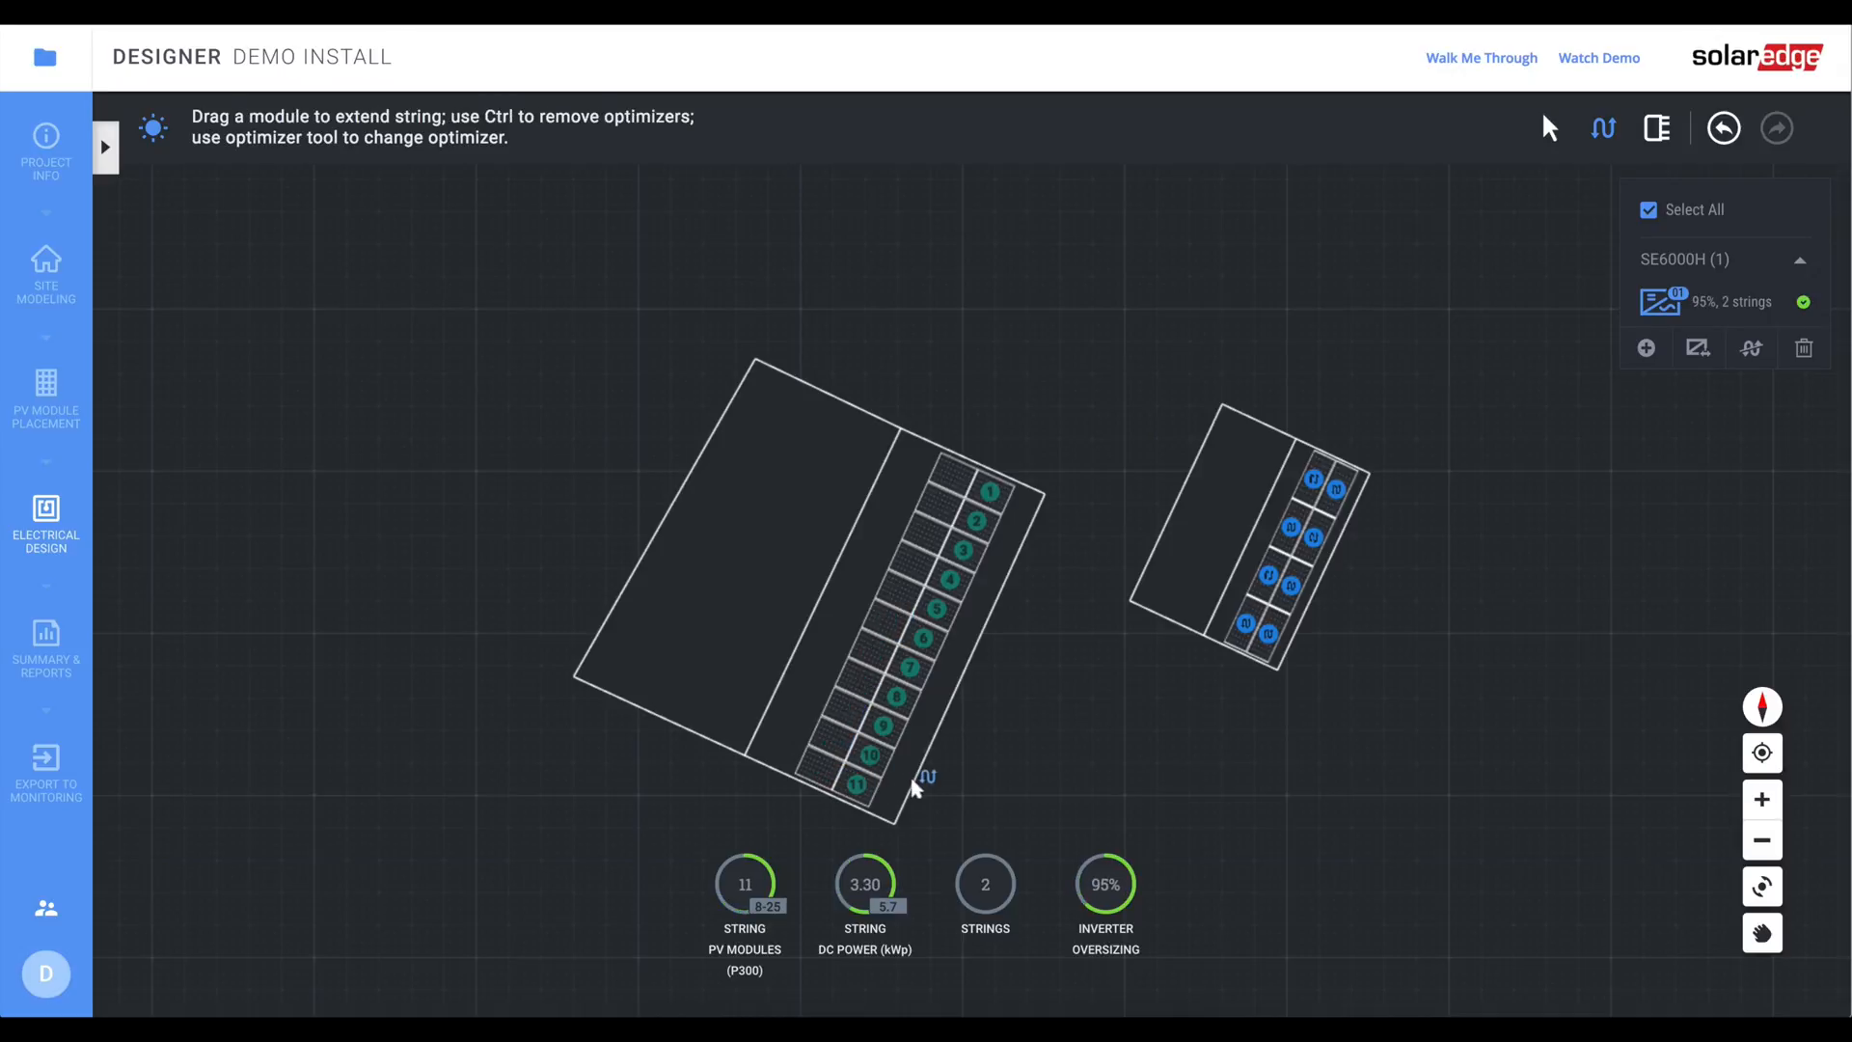
left_click_drag(957, 484, 822, 767)
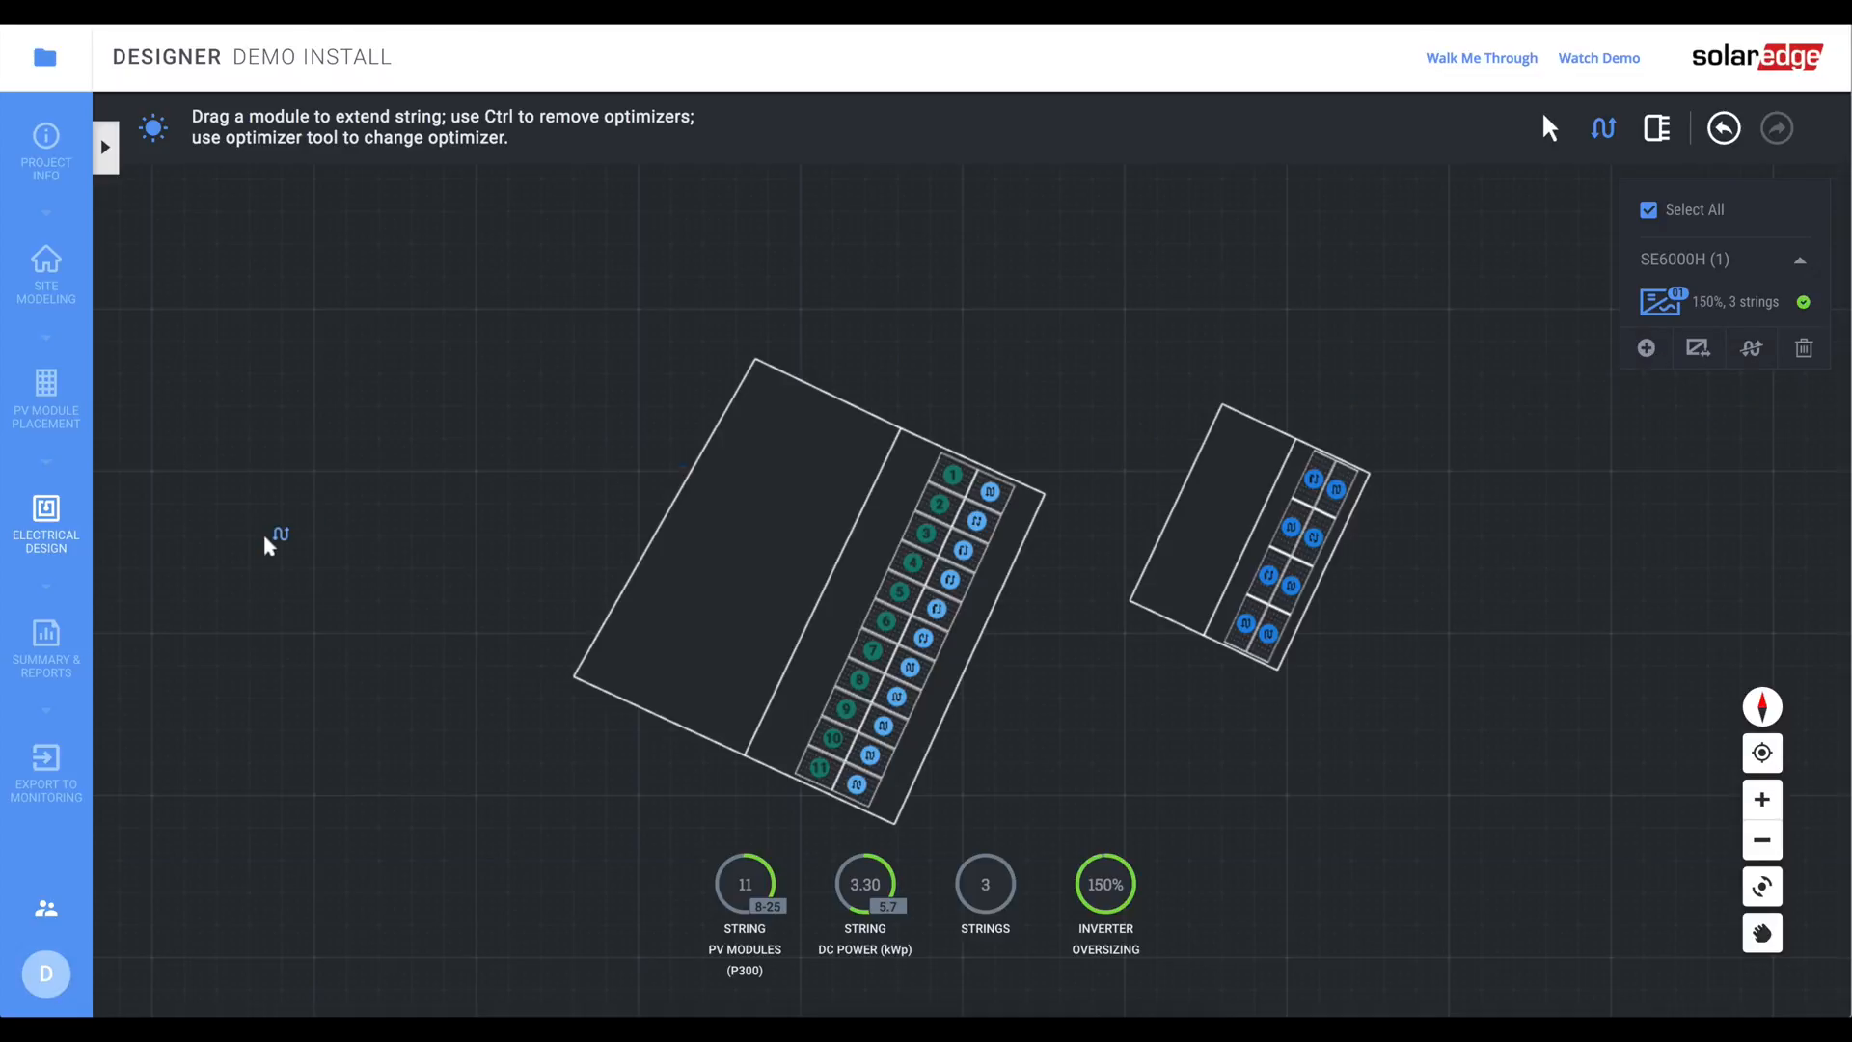
- Open the project summary and review the system data, estimated monthly energy and project design
left_click(48, 649)
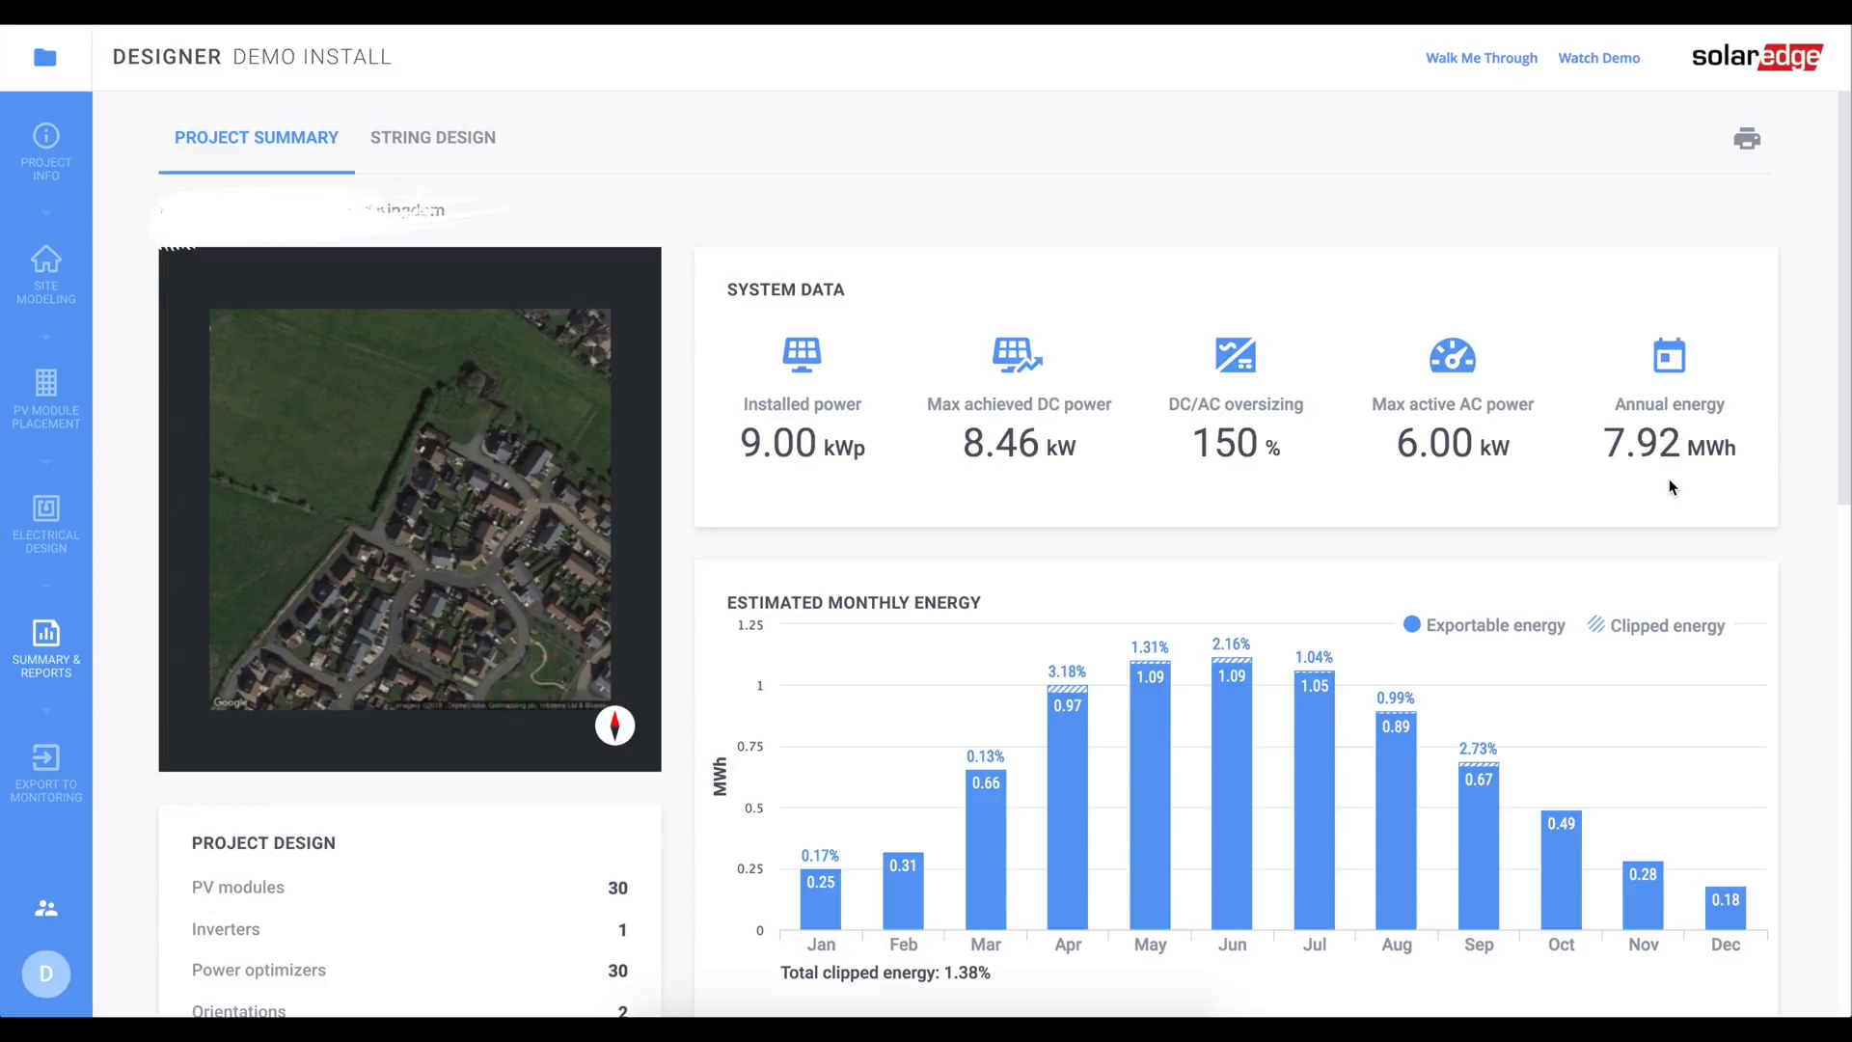
scroll(1670, 481, "down", 3)
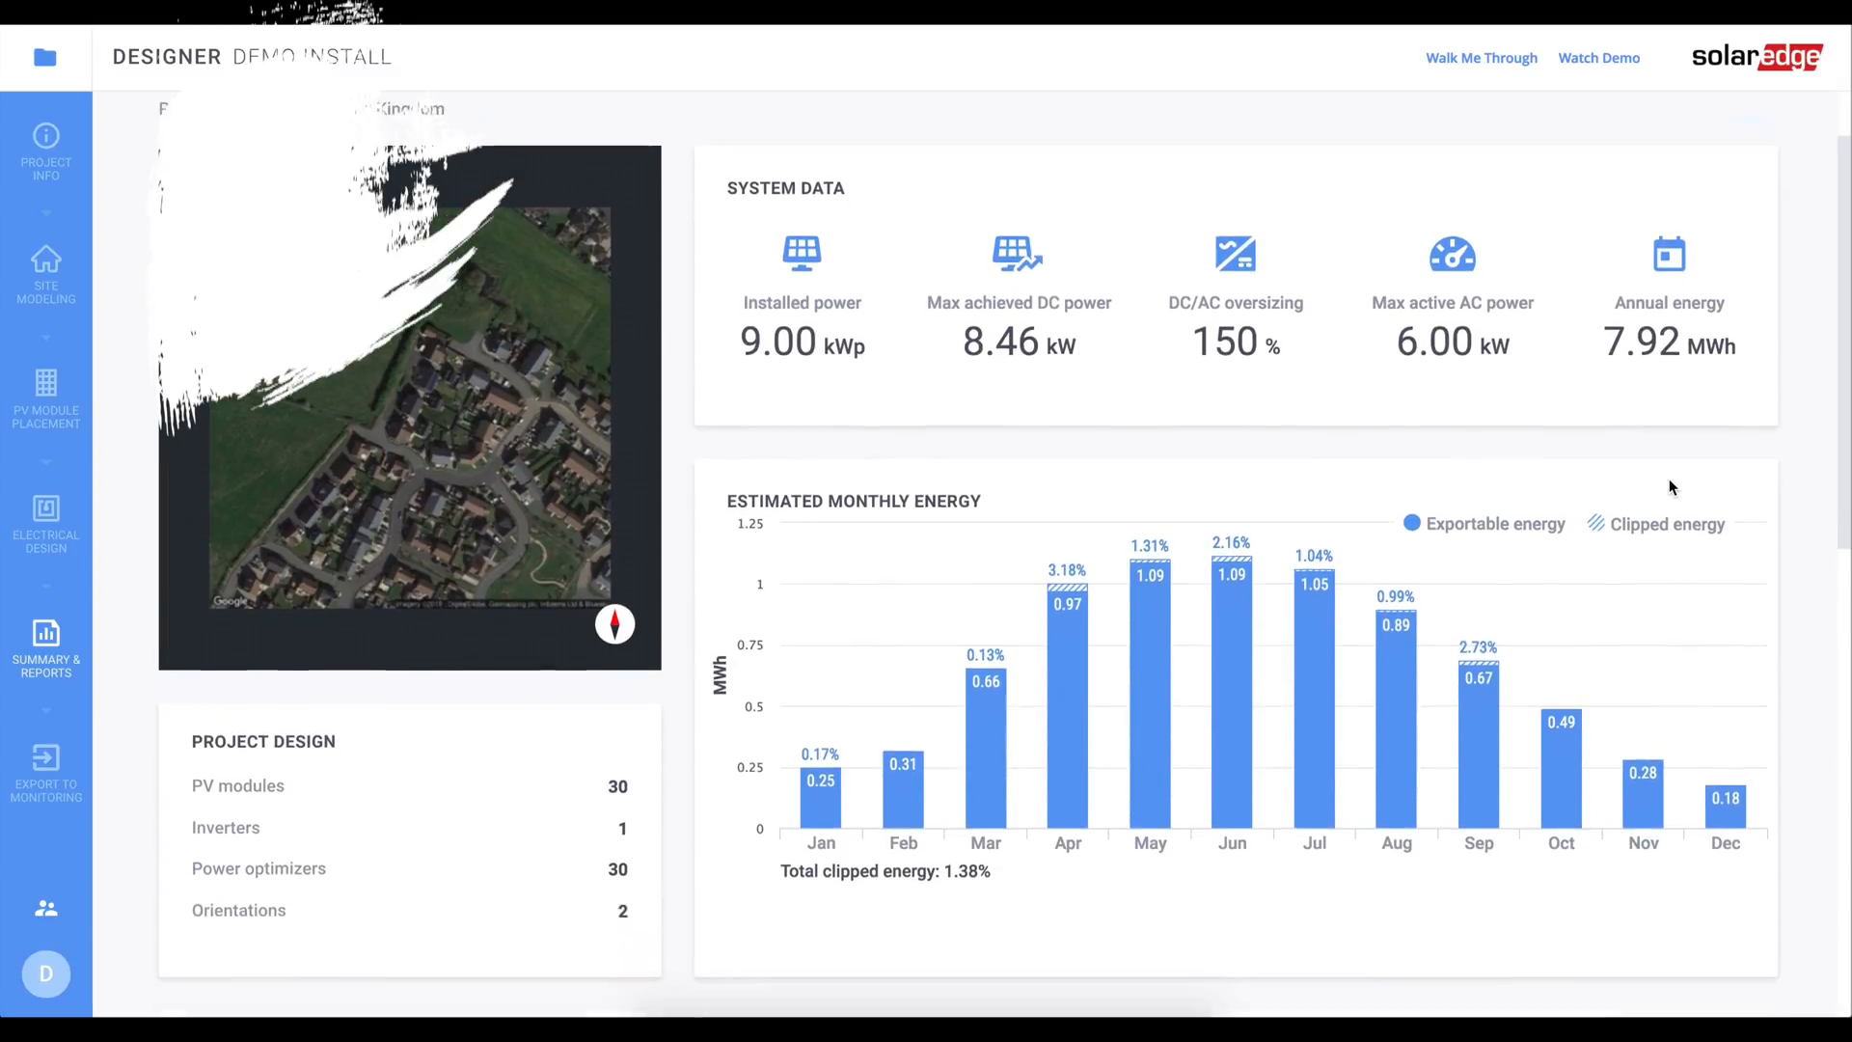
- Examine the exportable and clipped energy for each month in the estimated monthly energy chart
scroll(1670, 481, "down", 1)
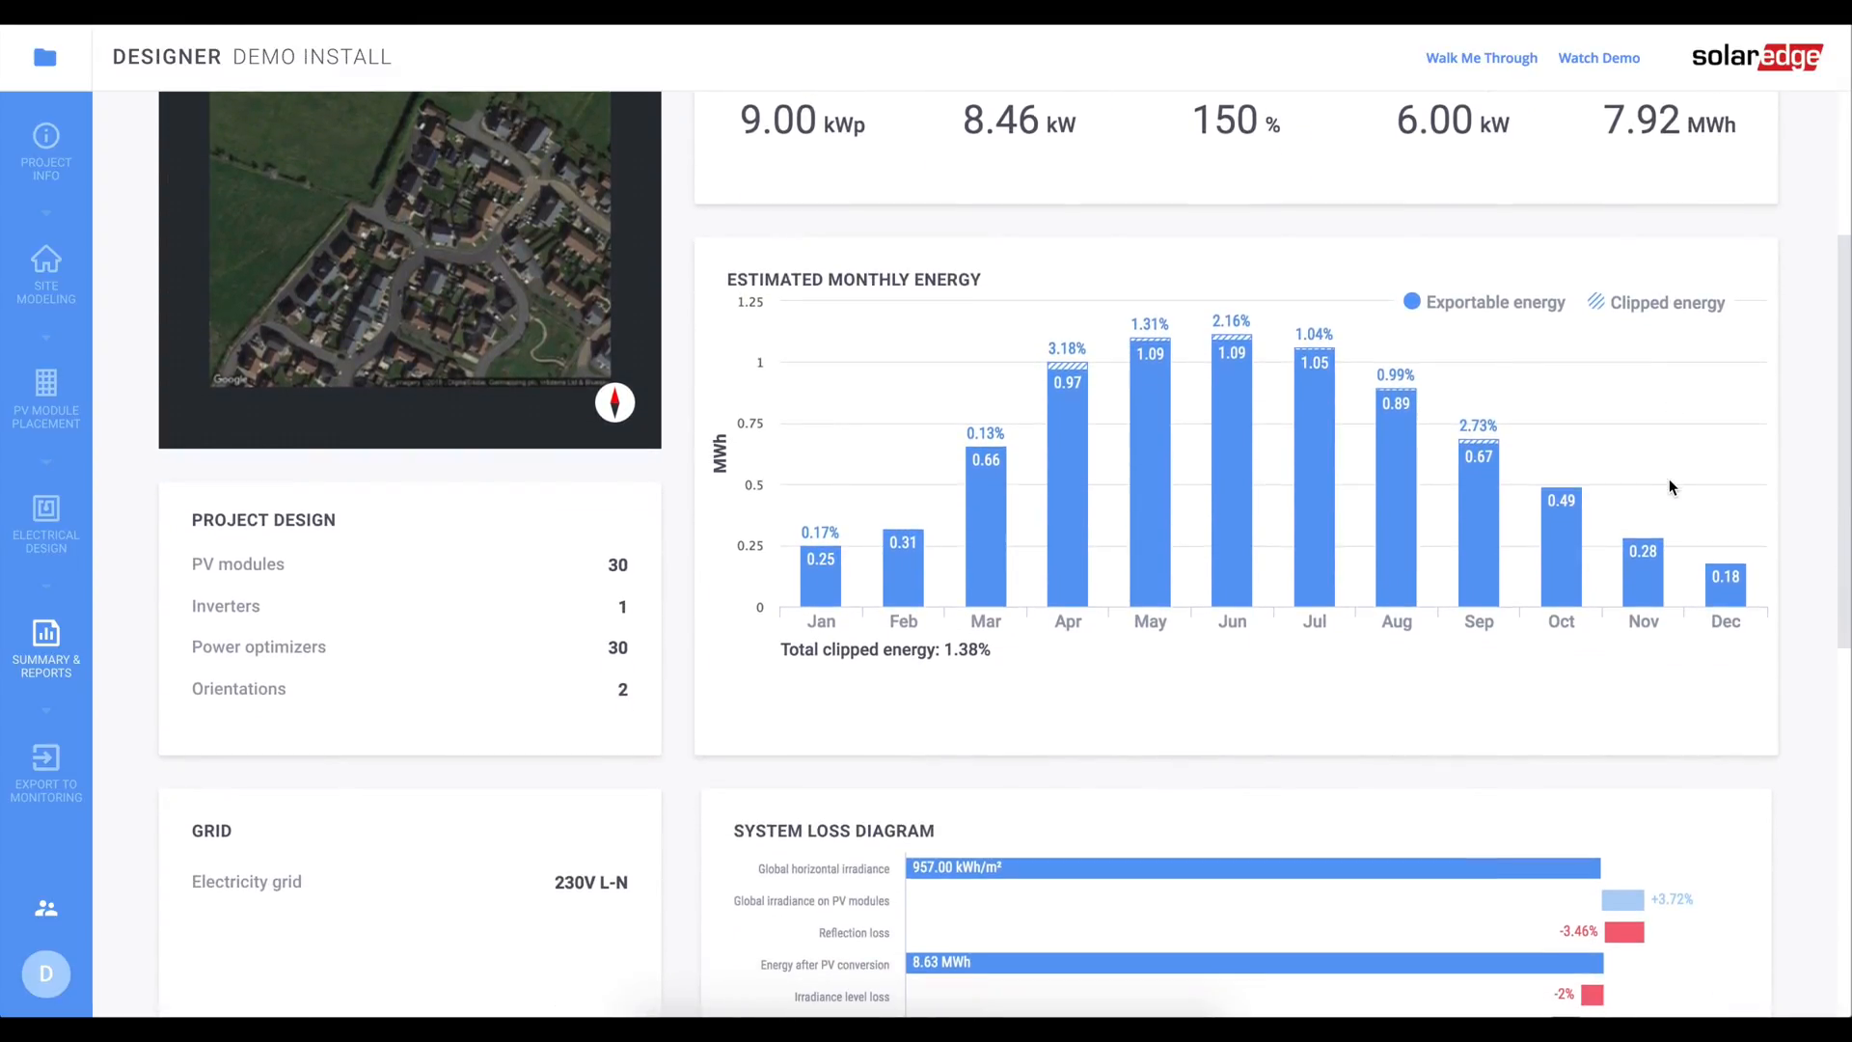
scroll(1670, 481, "down", 1)
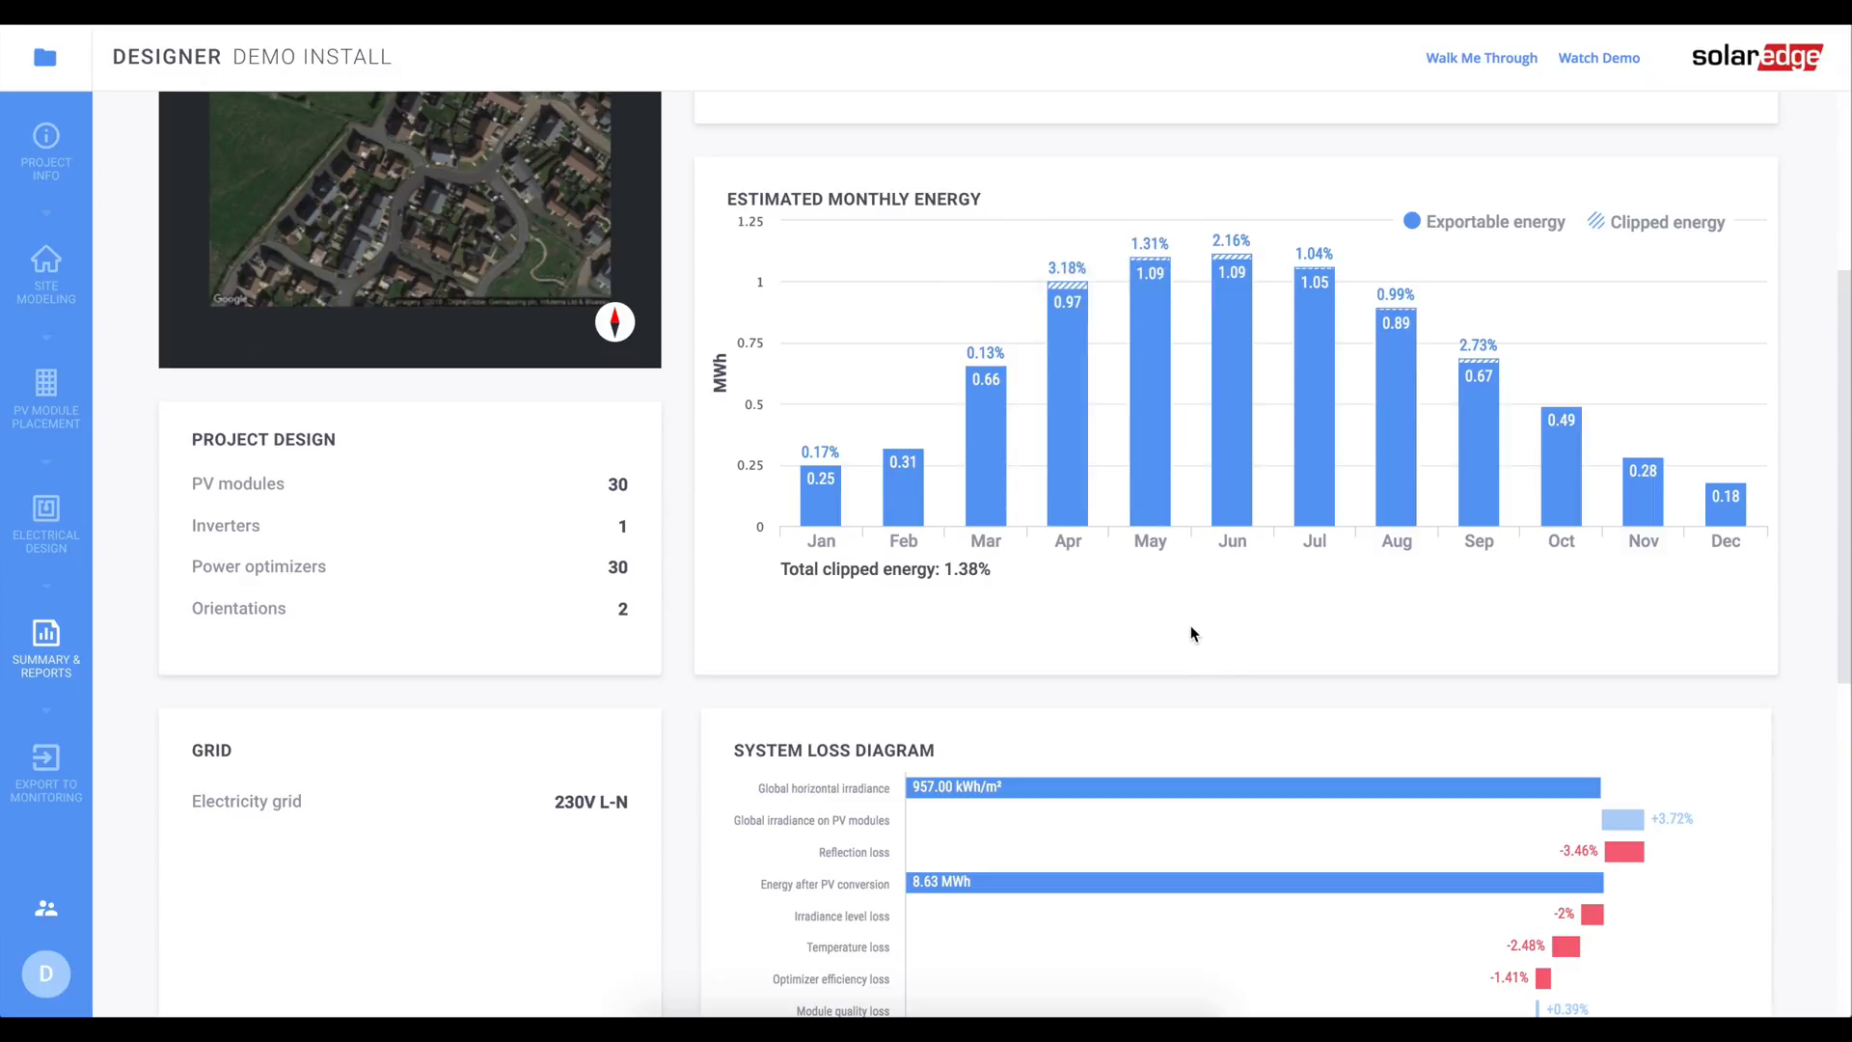
mouse_move(830, 497)
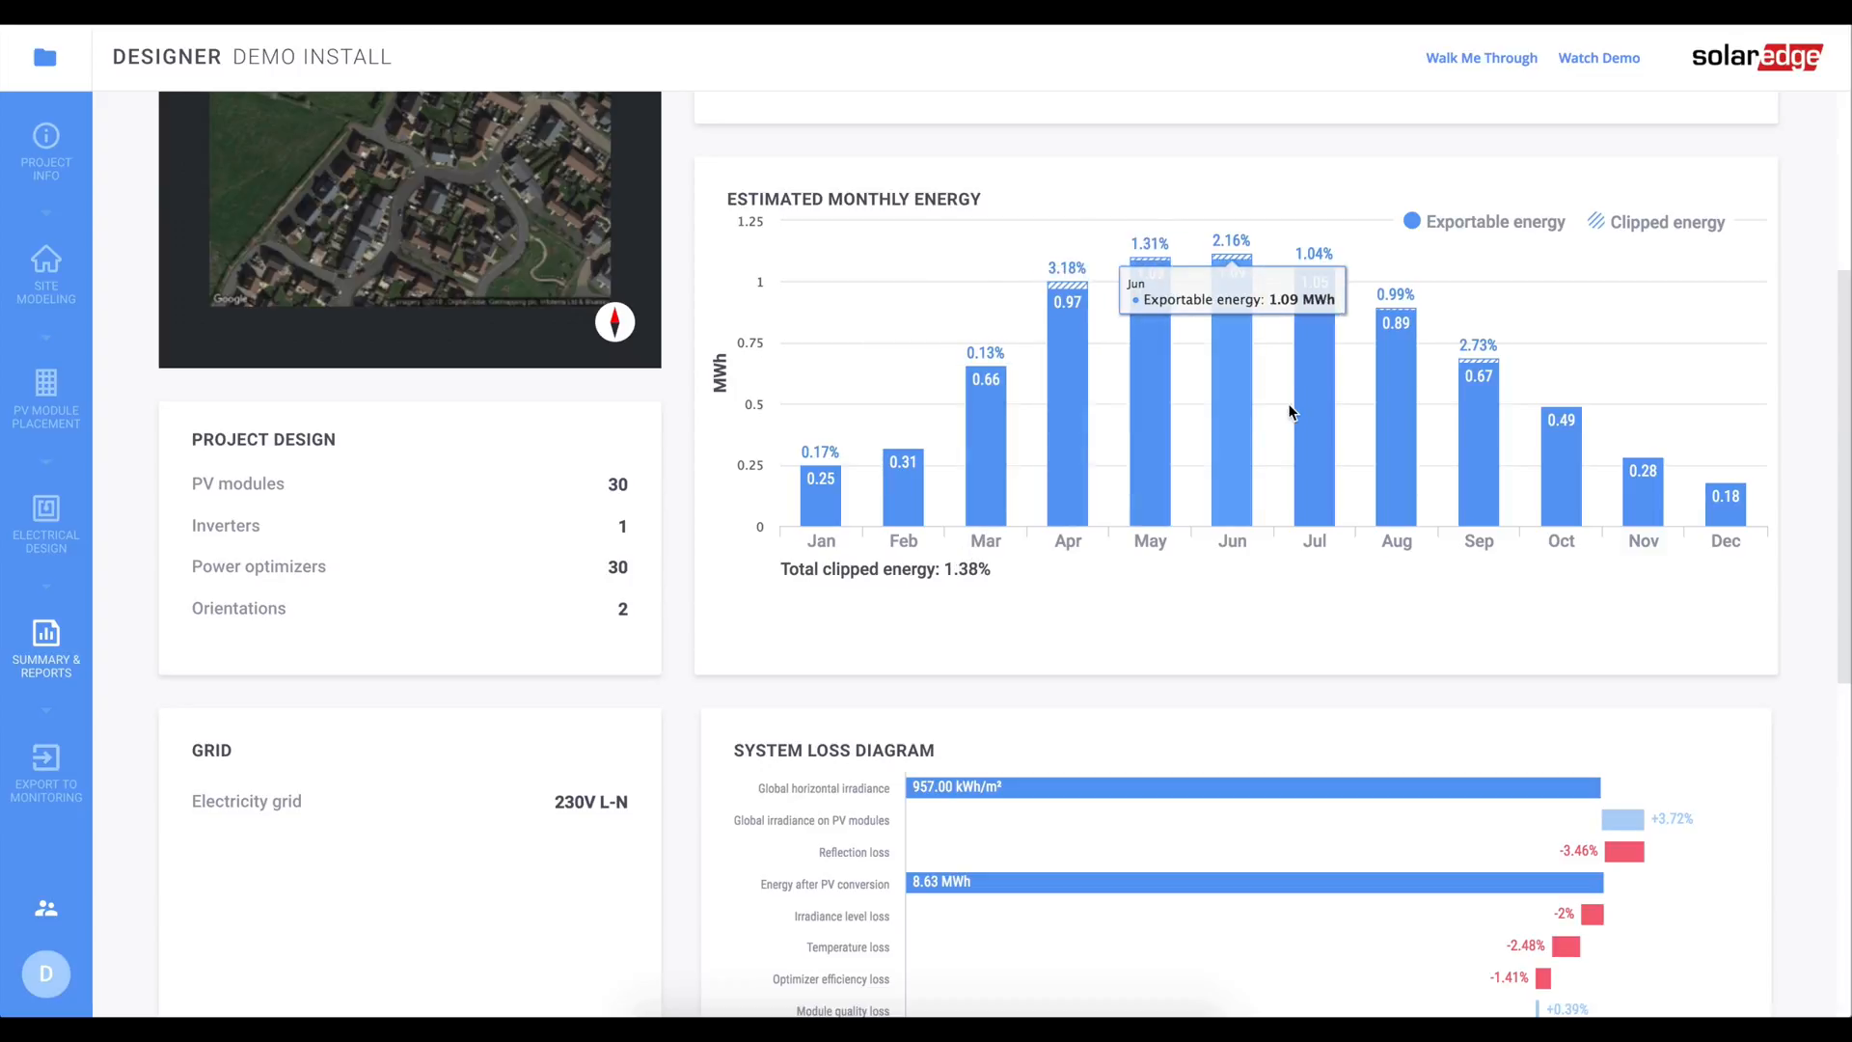
mouse_move(1473, 423)
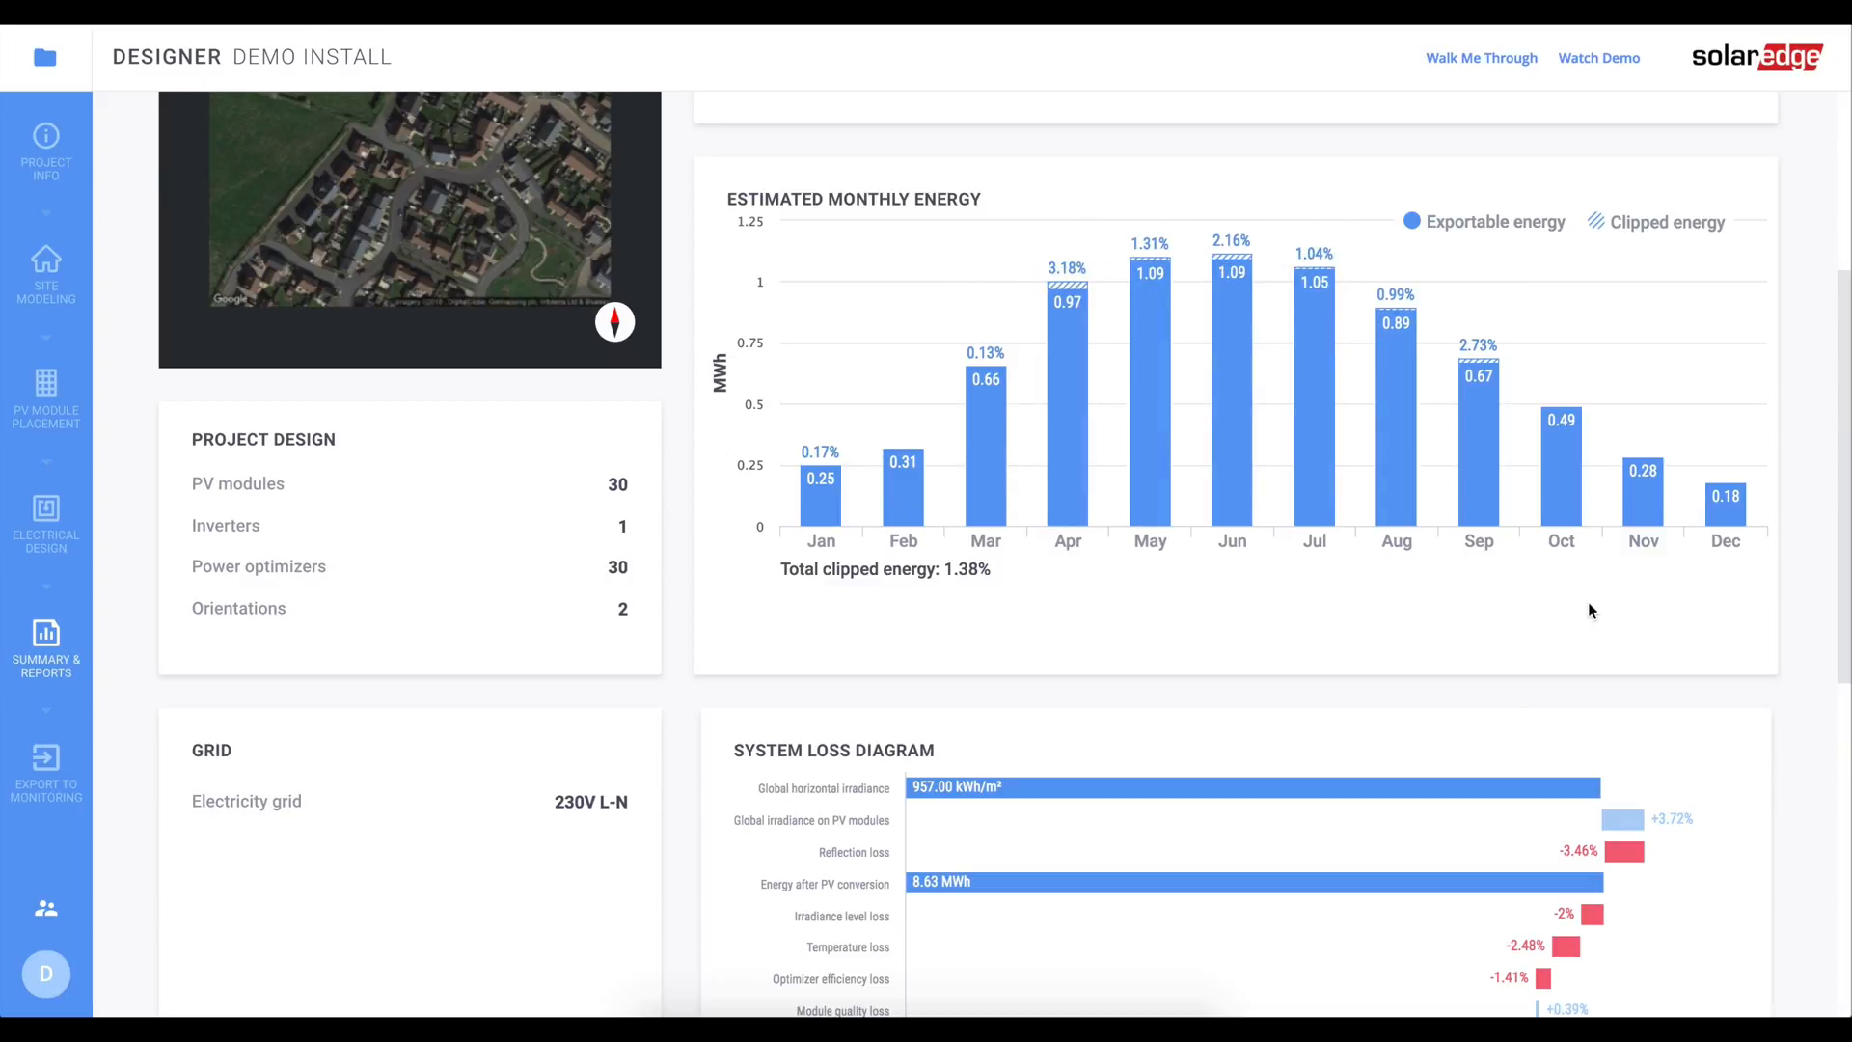
- Examine the system loss diagram, from the irradiance and DC losses through inverter efficiency and clipping losses to exportable energy
scroll(1588, 610, "down", 3)
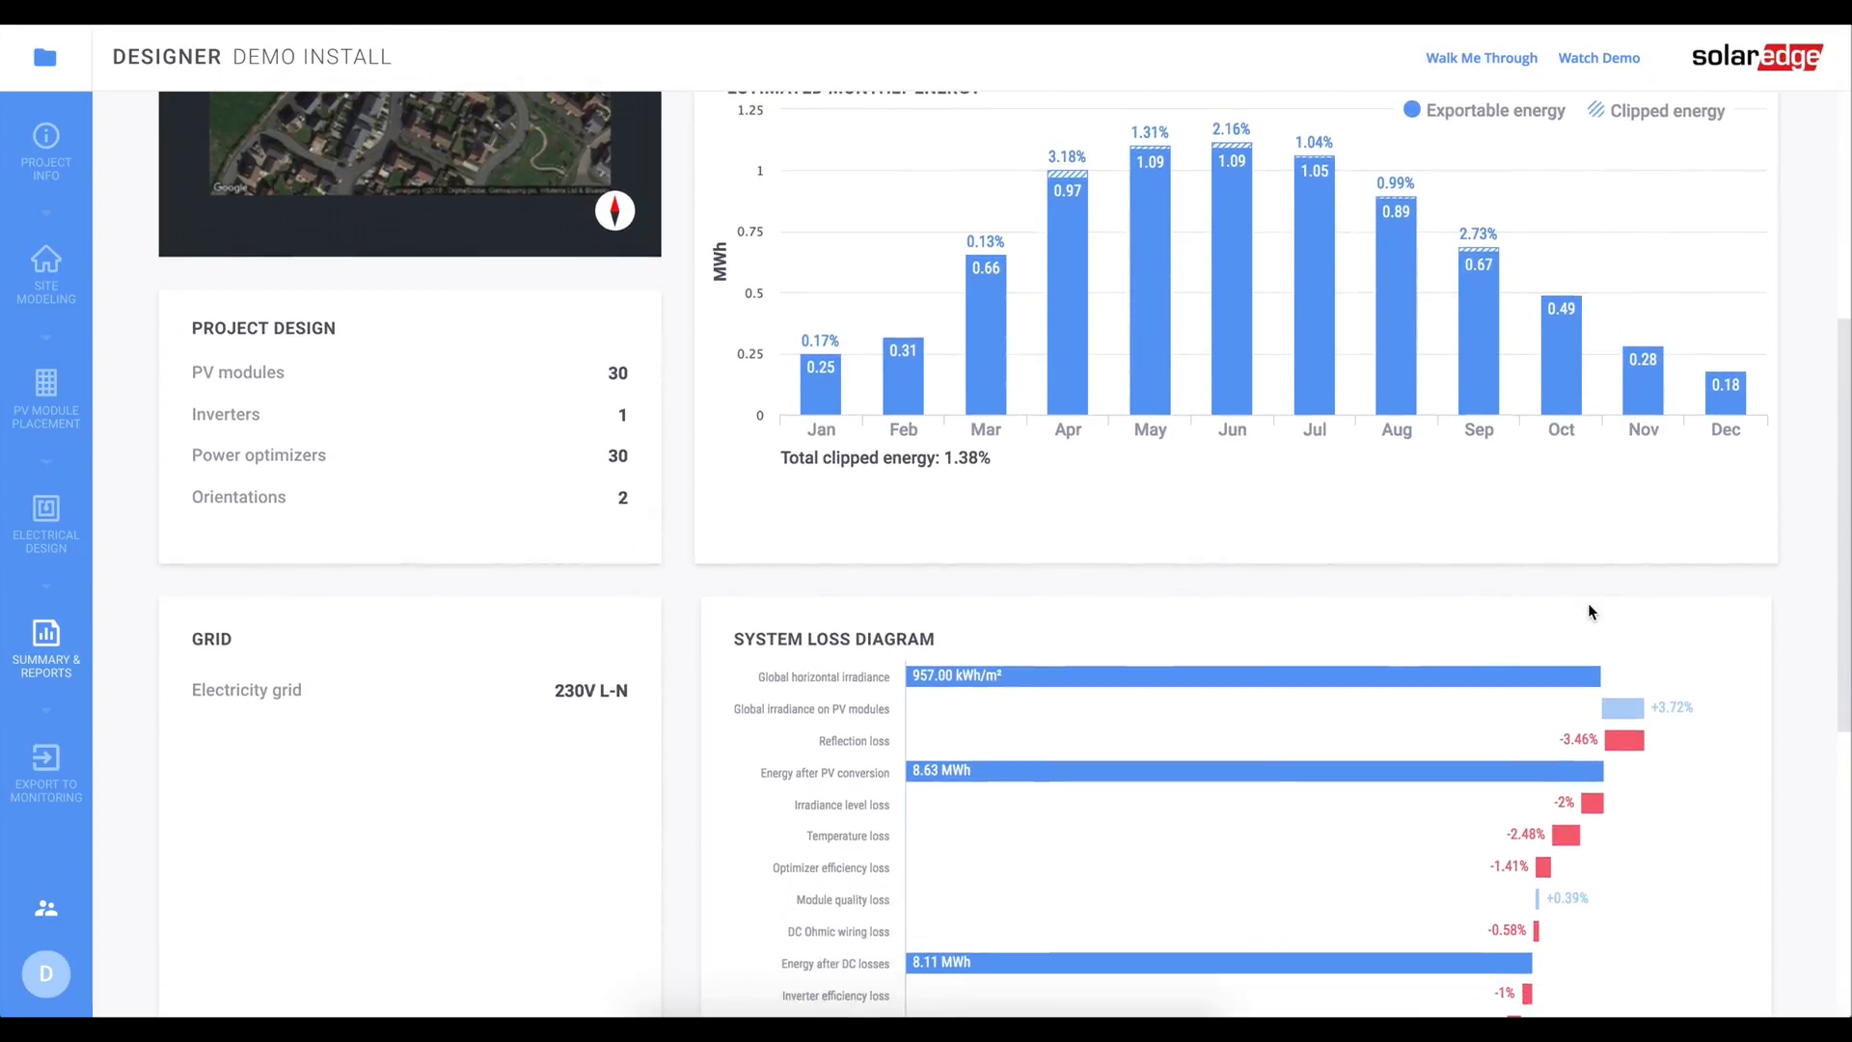
scroll(1589, 610, "down", 3)
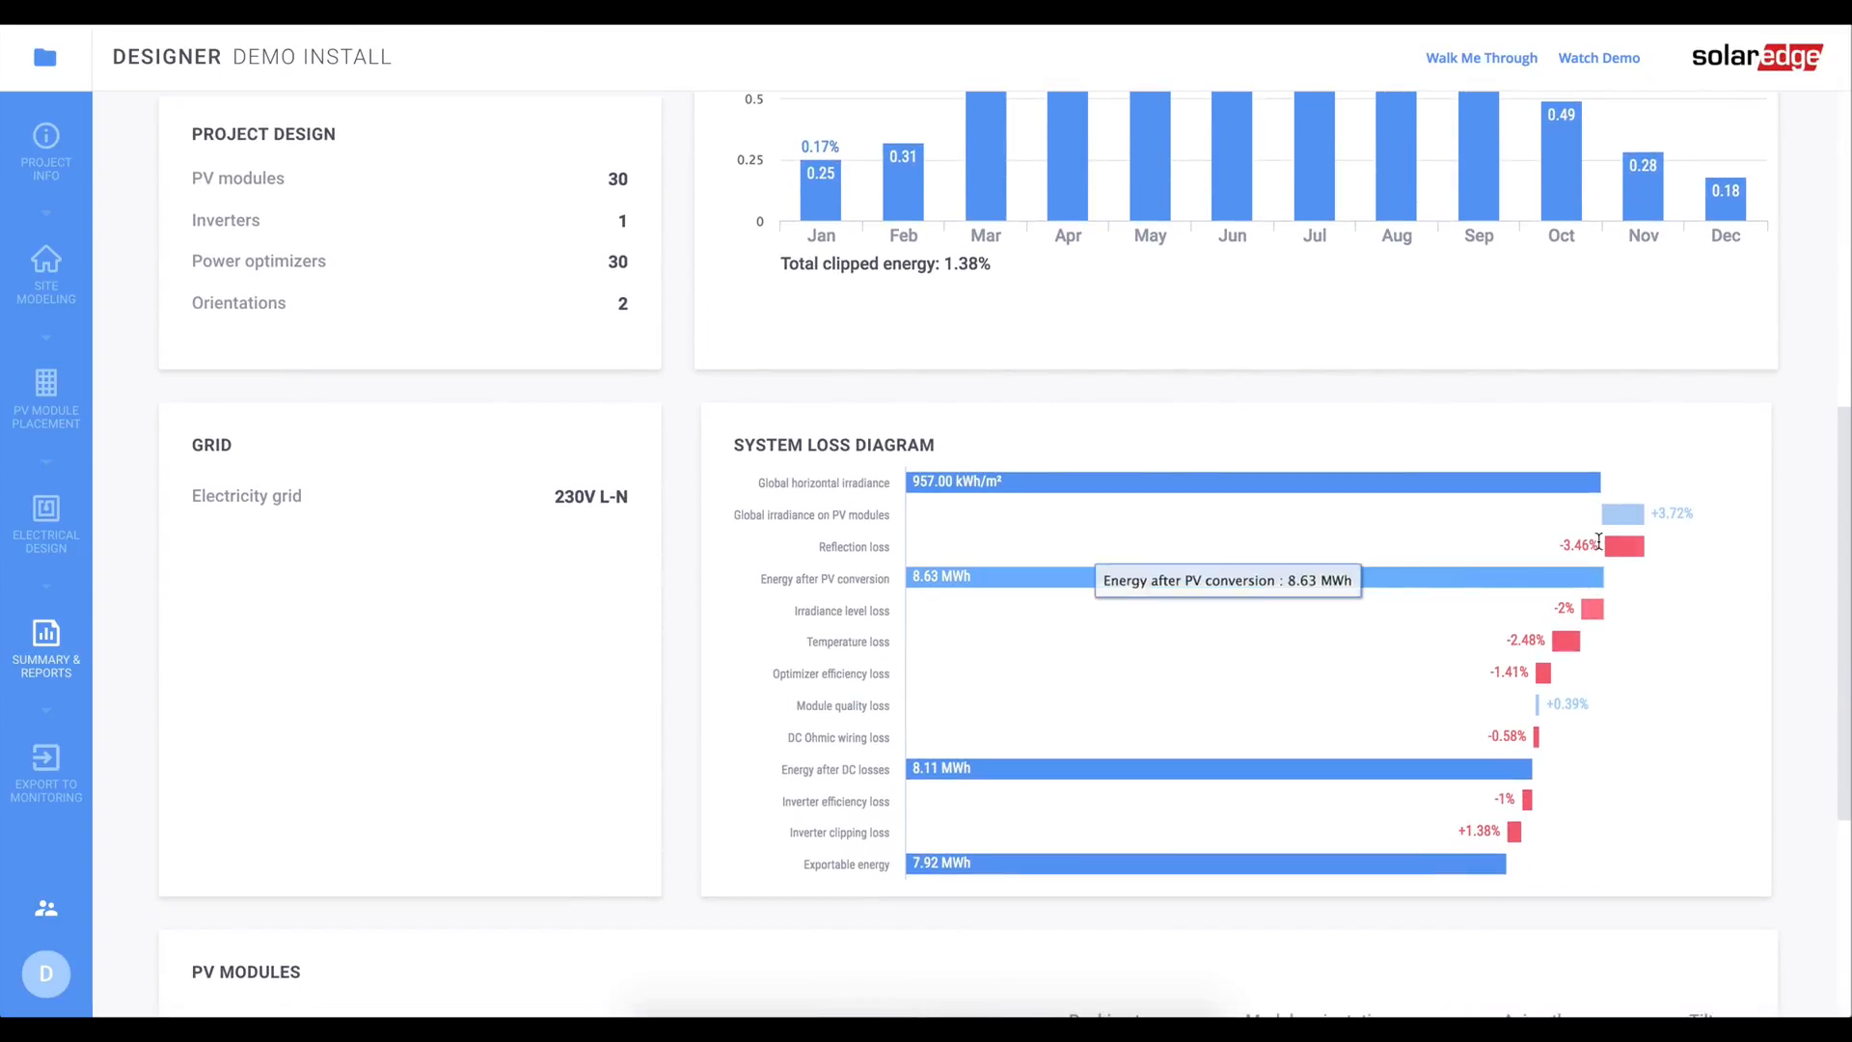
scroll(1534, 535, "down", 1)
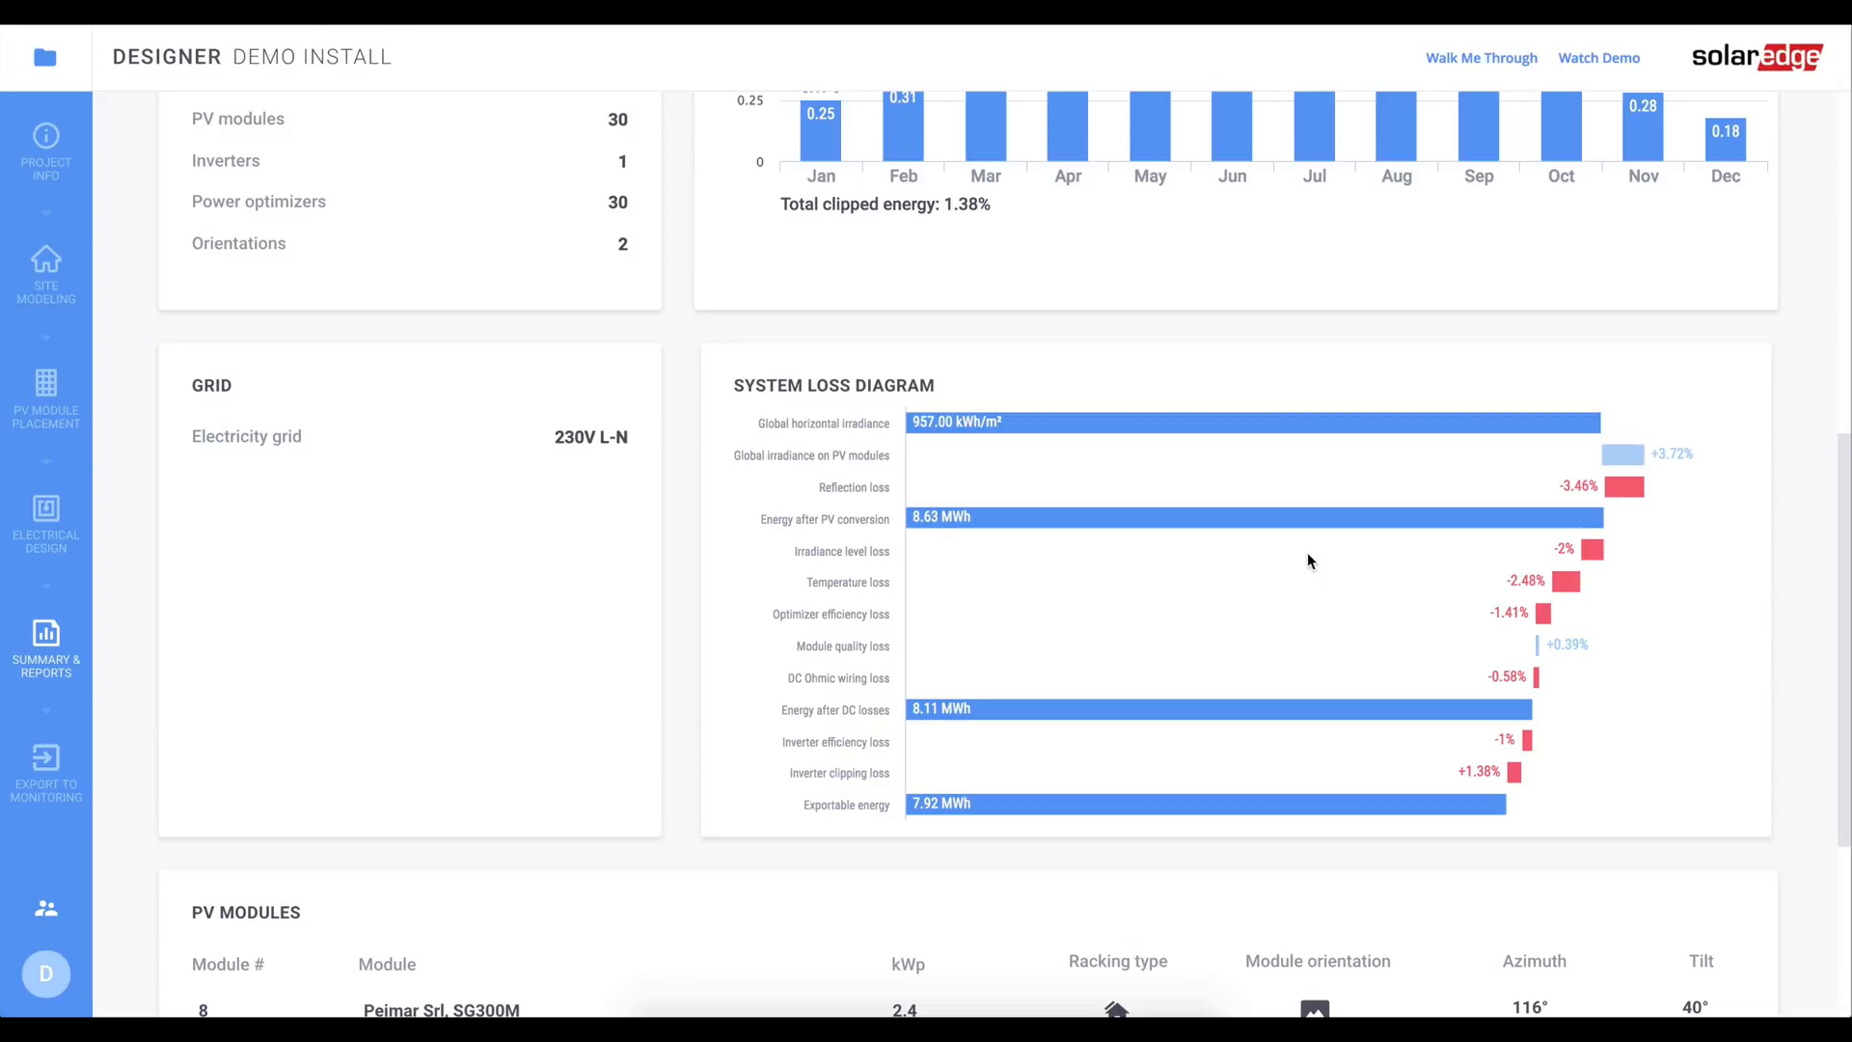
mouse_move(1550, 581)
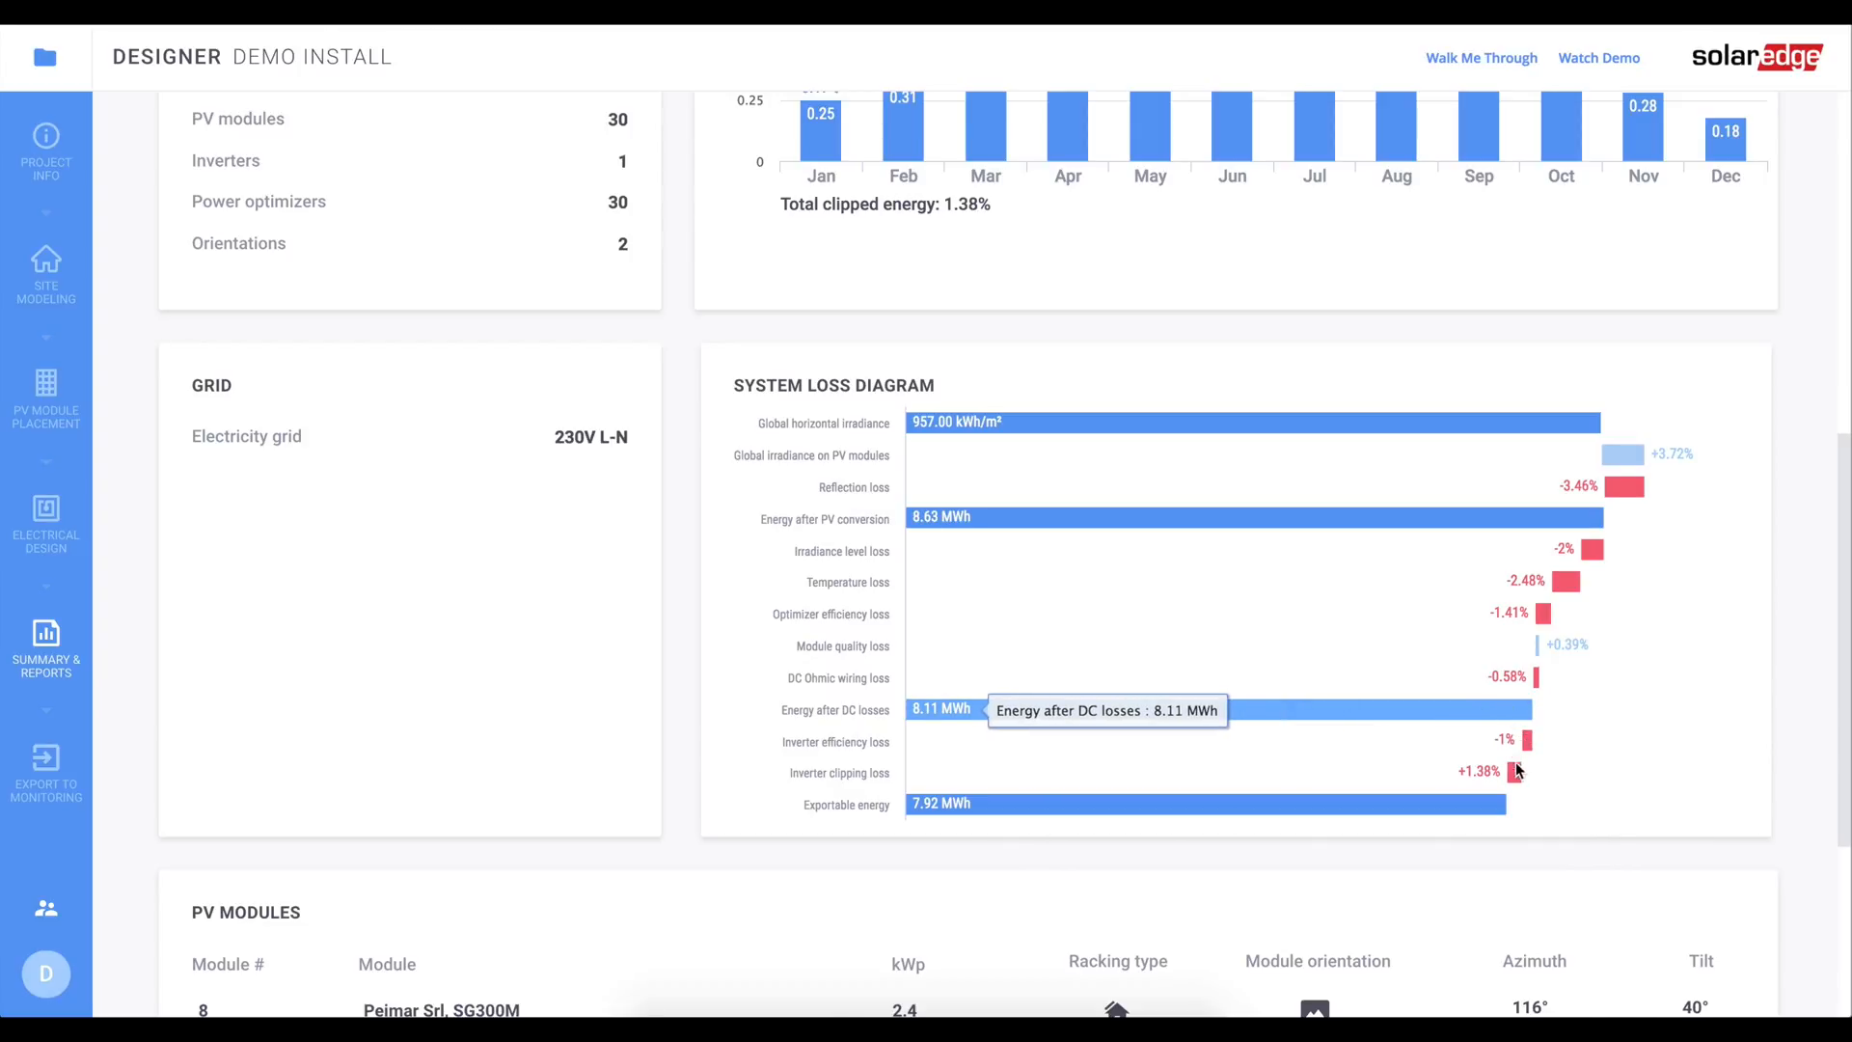
mouse_move(1516, 772)
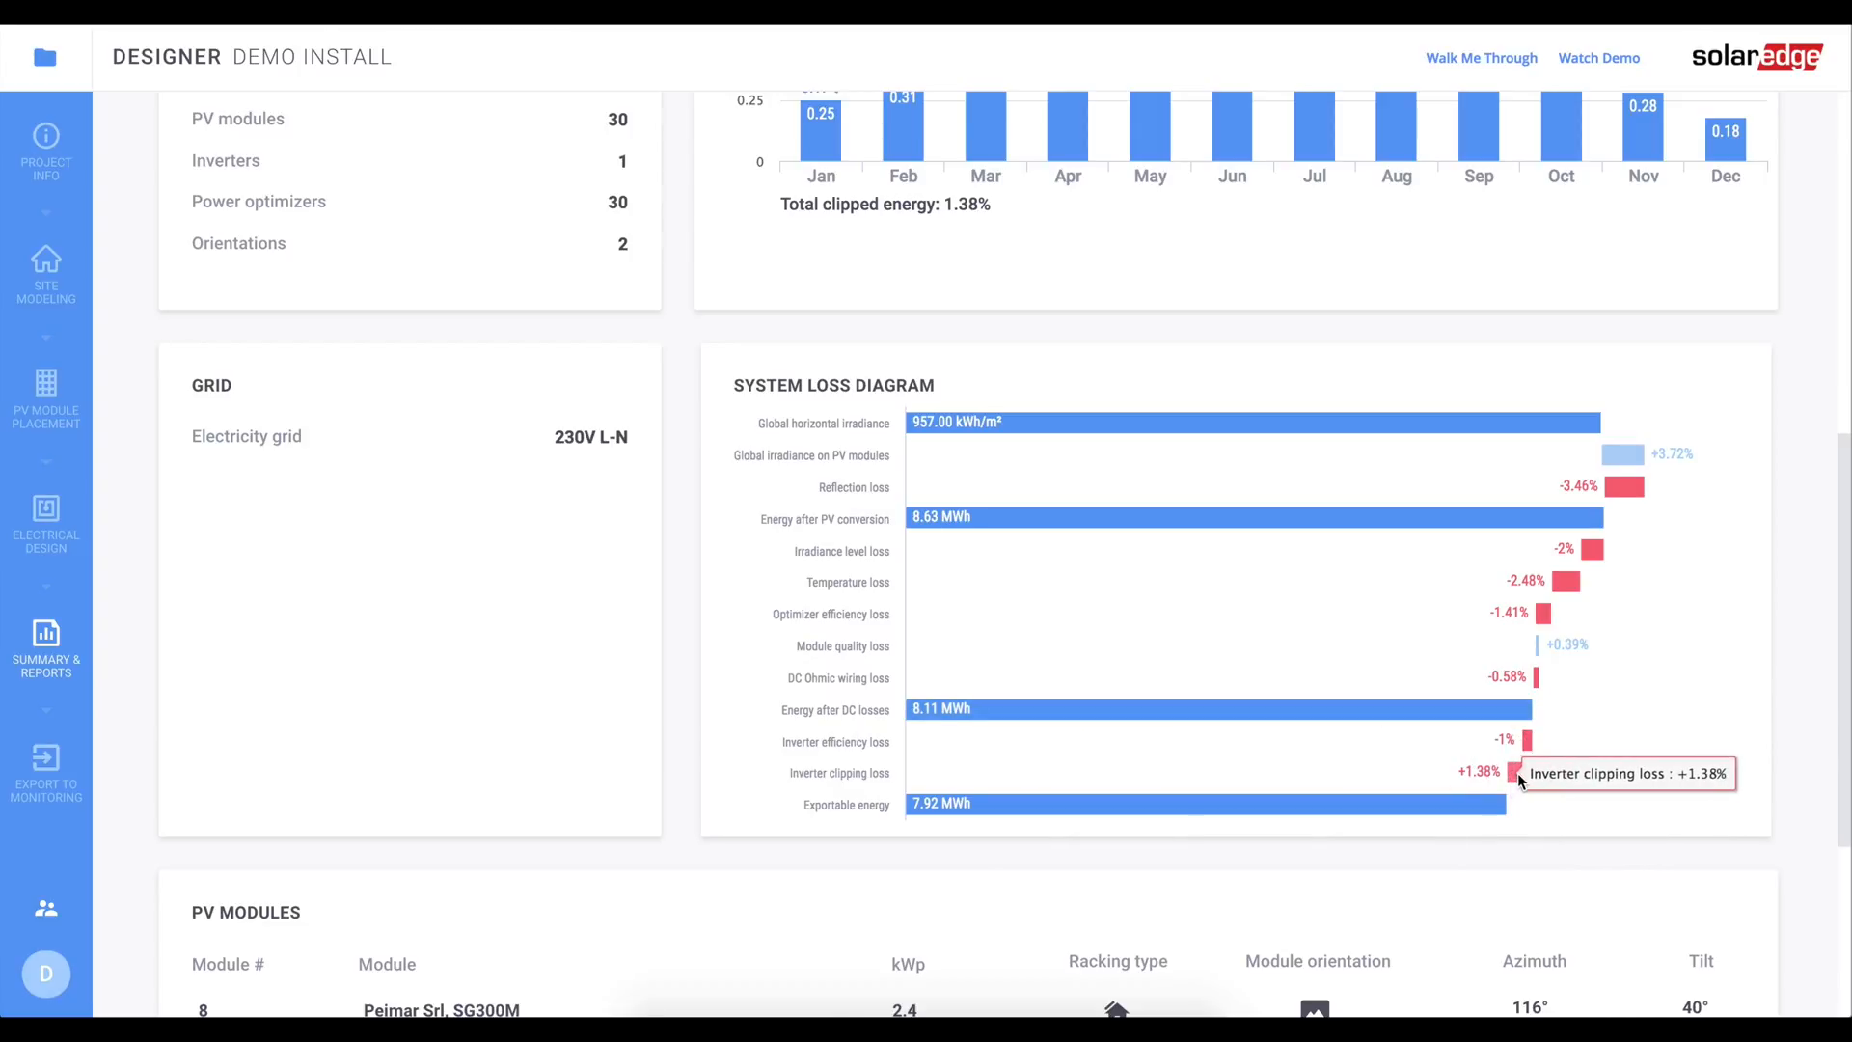
scroll(1424, 763, "down", 1)
mouse_move(1392, 759)
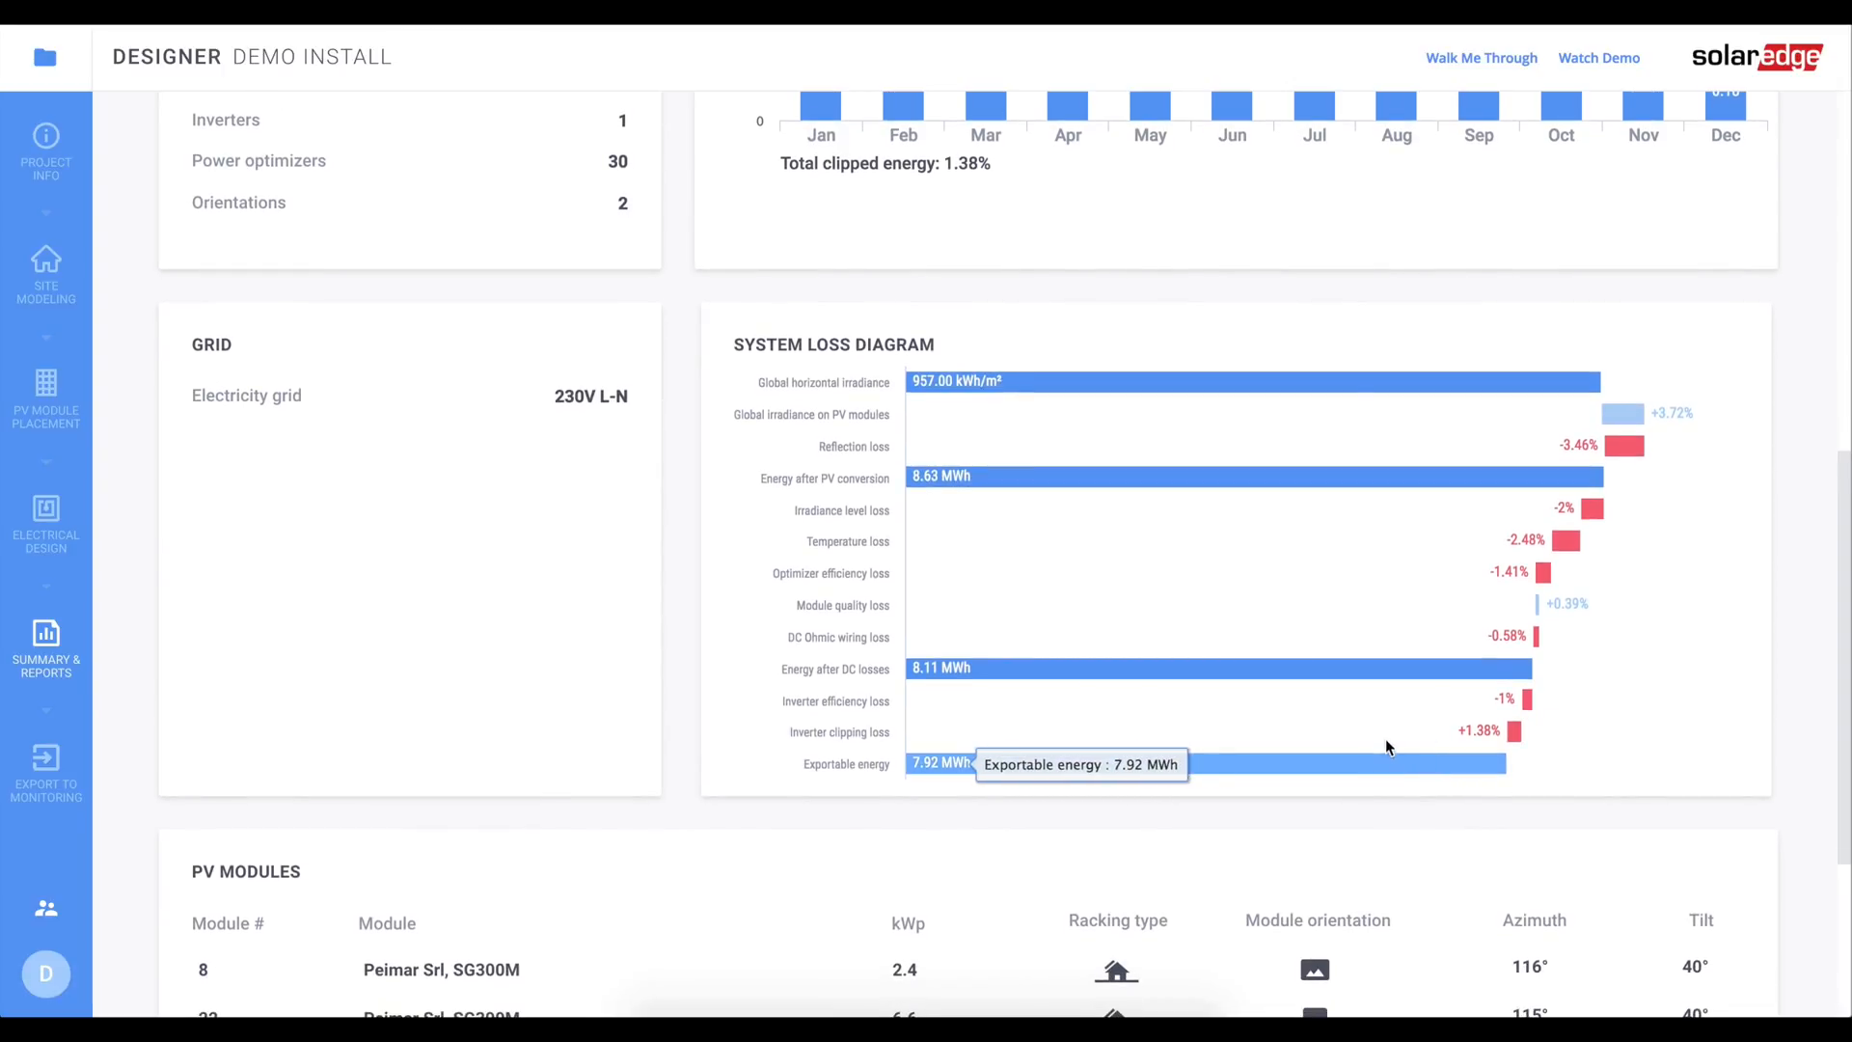
mouse_move(1522, 707)
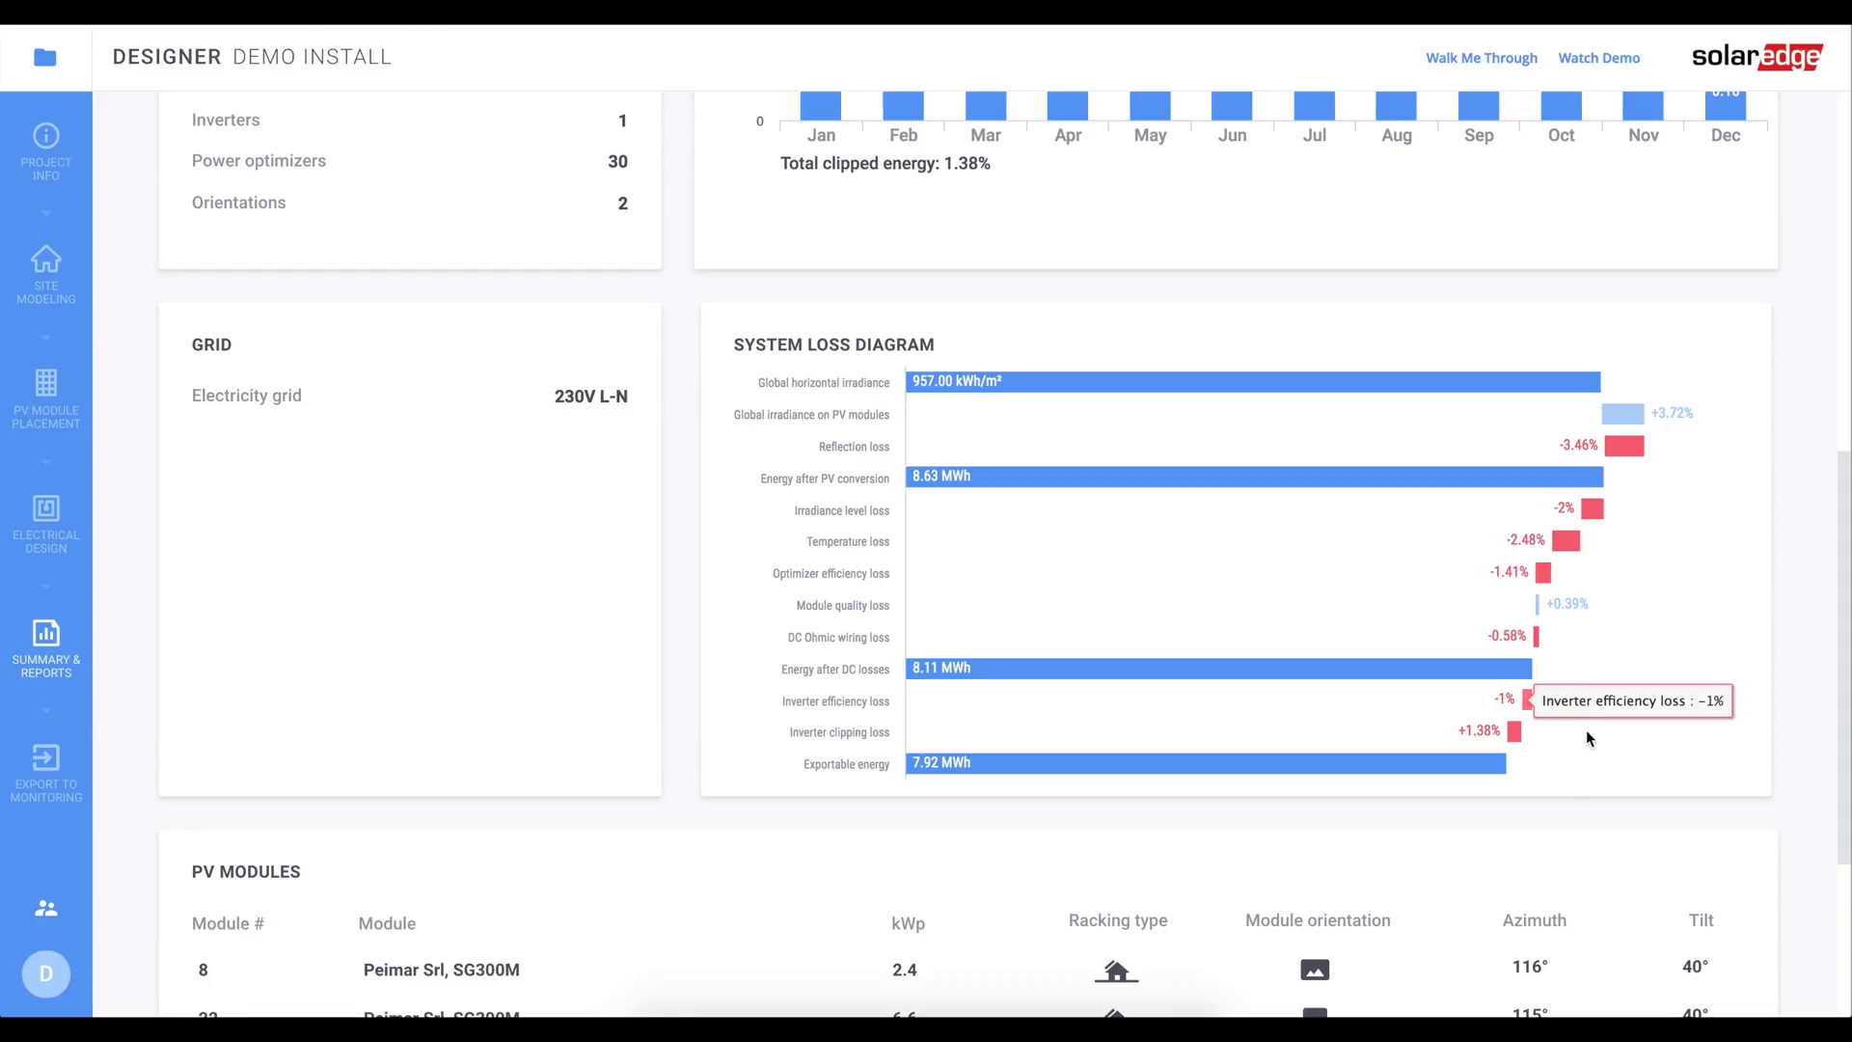
- Recheck the monthly energy chart and loss diagram, and review the PV modules, electrical design and bill of materials sections
scroll(1586, 730, "up", 3)
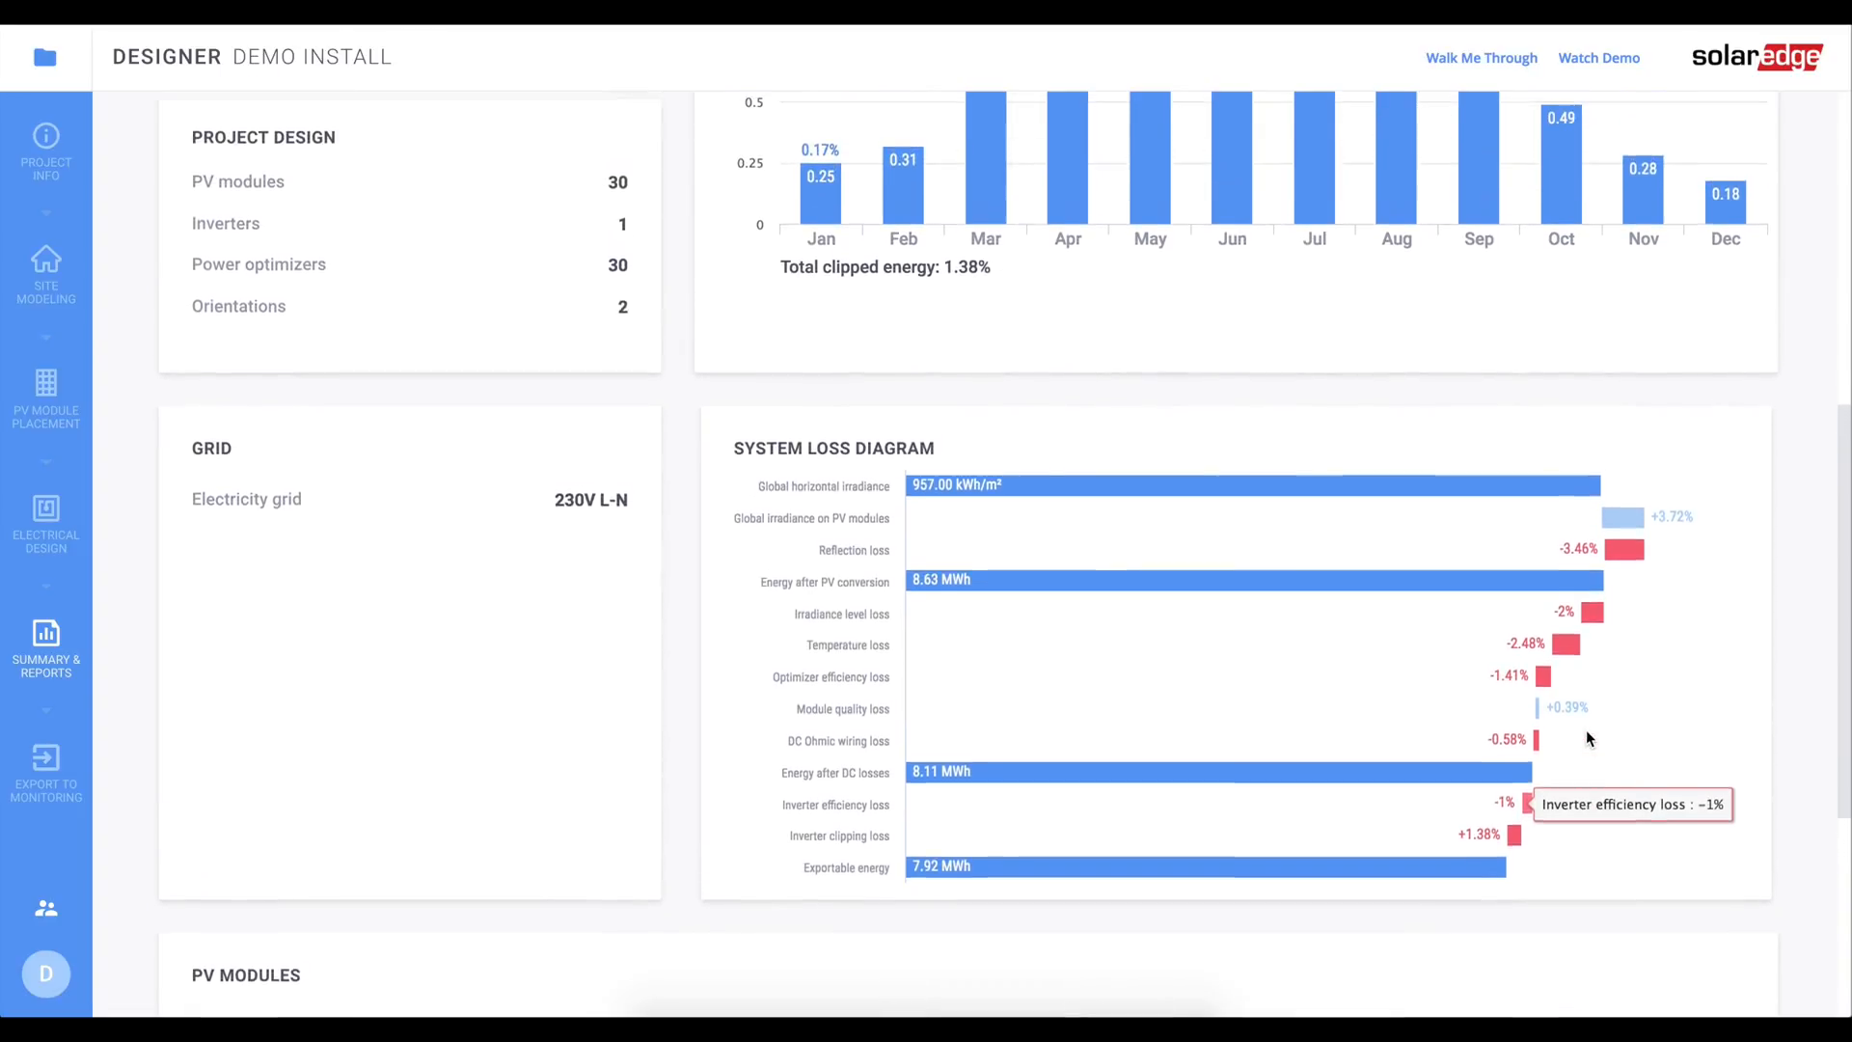
scroll(1587, 733, "up", 2)
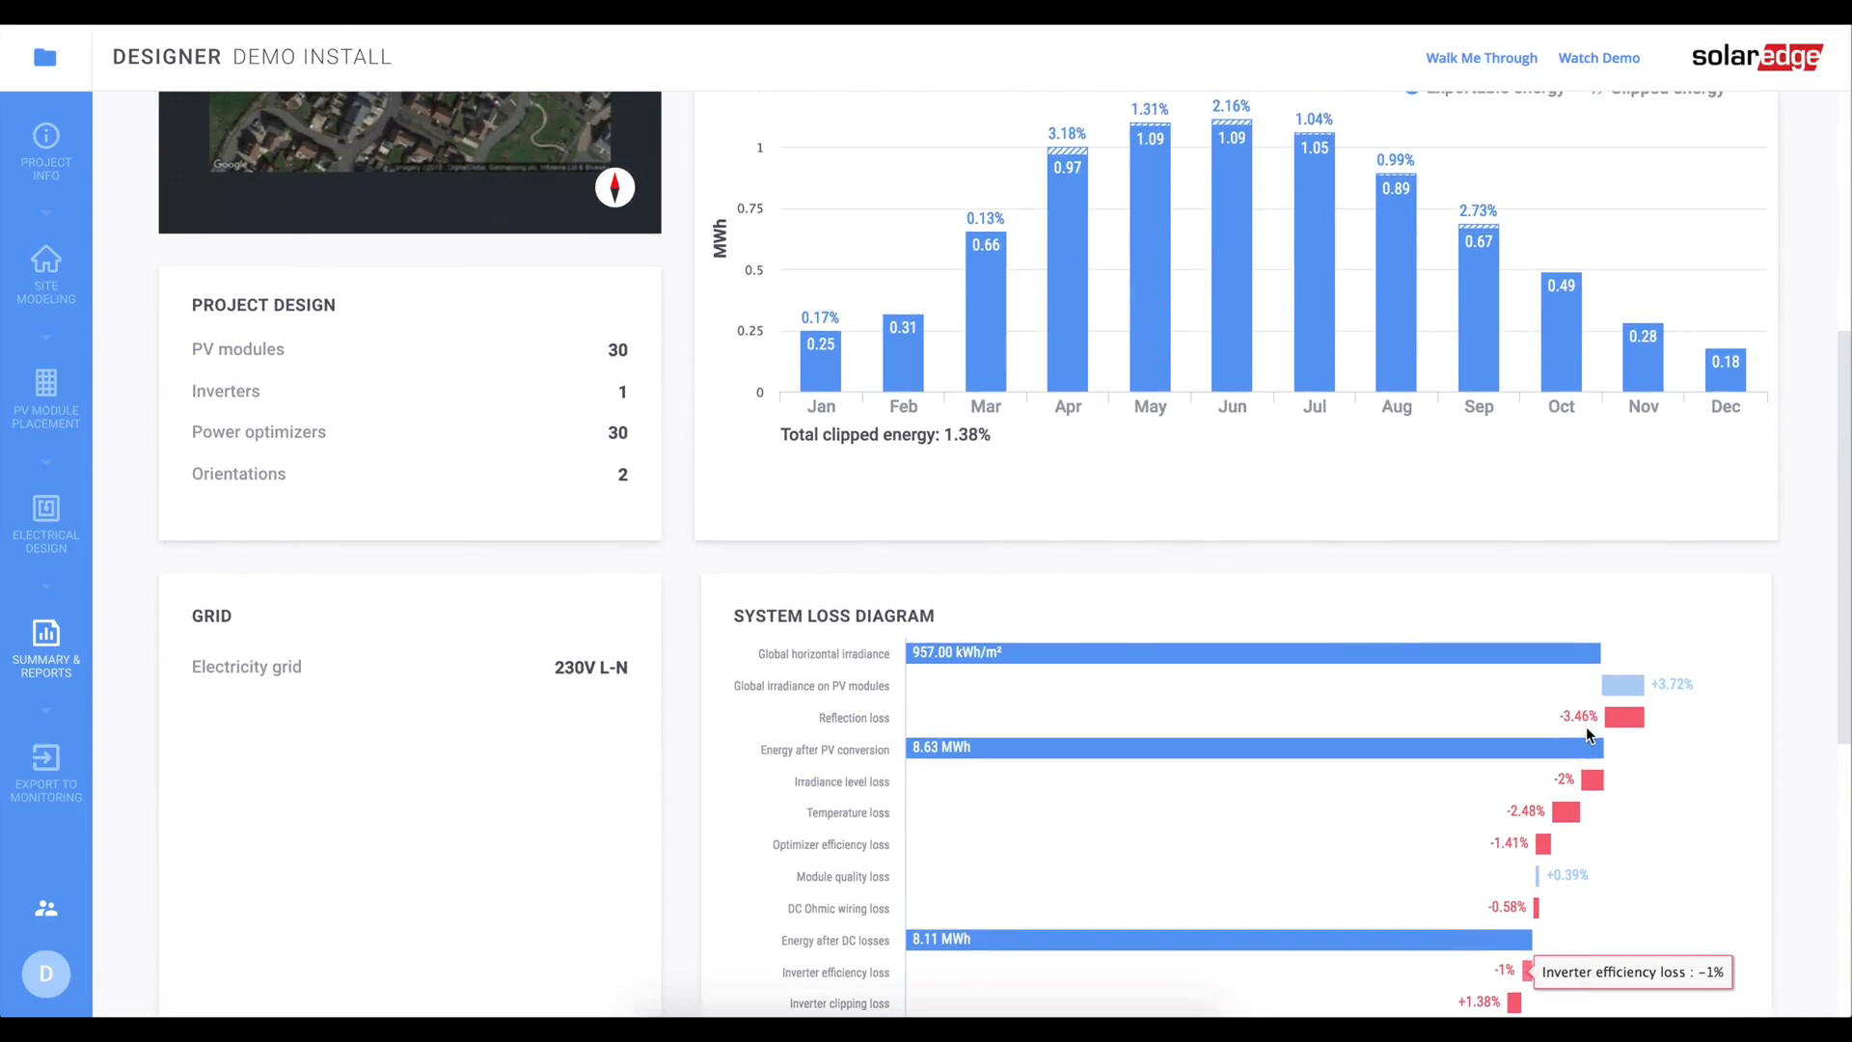
scroll(1586, 729, "up", 3)
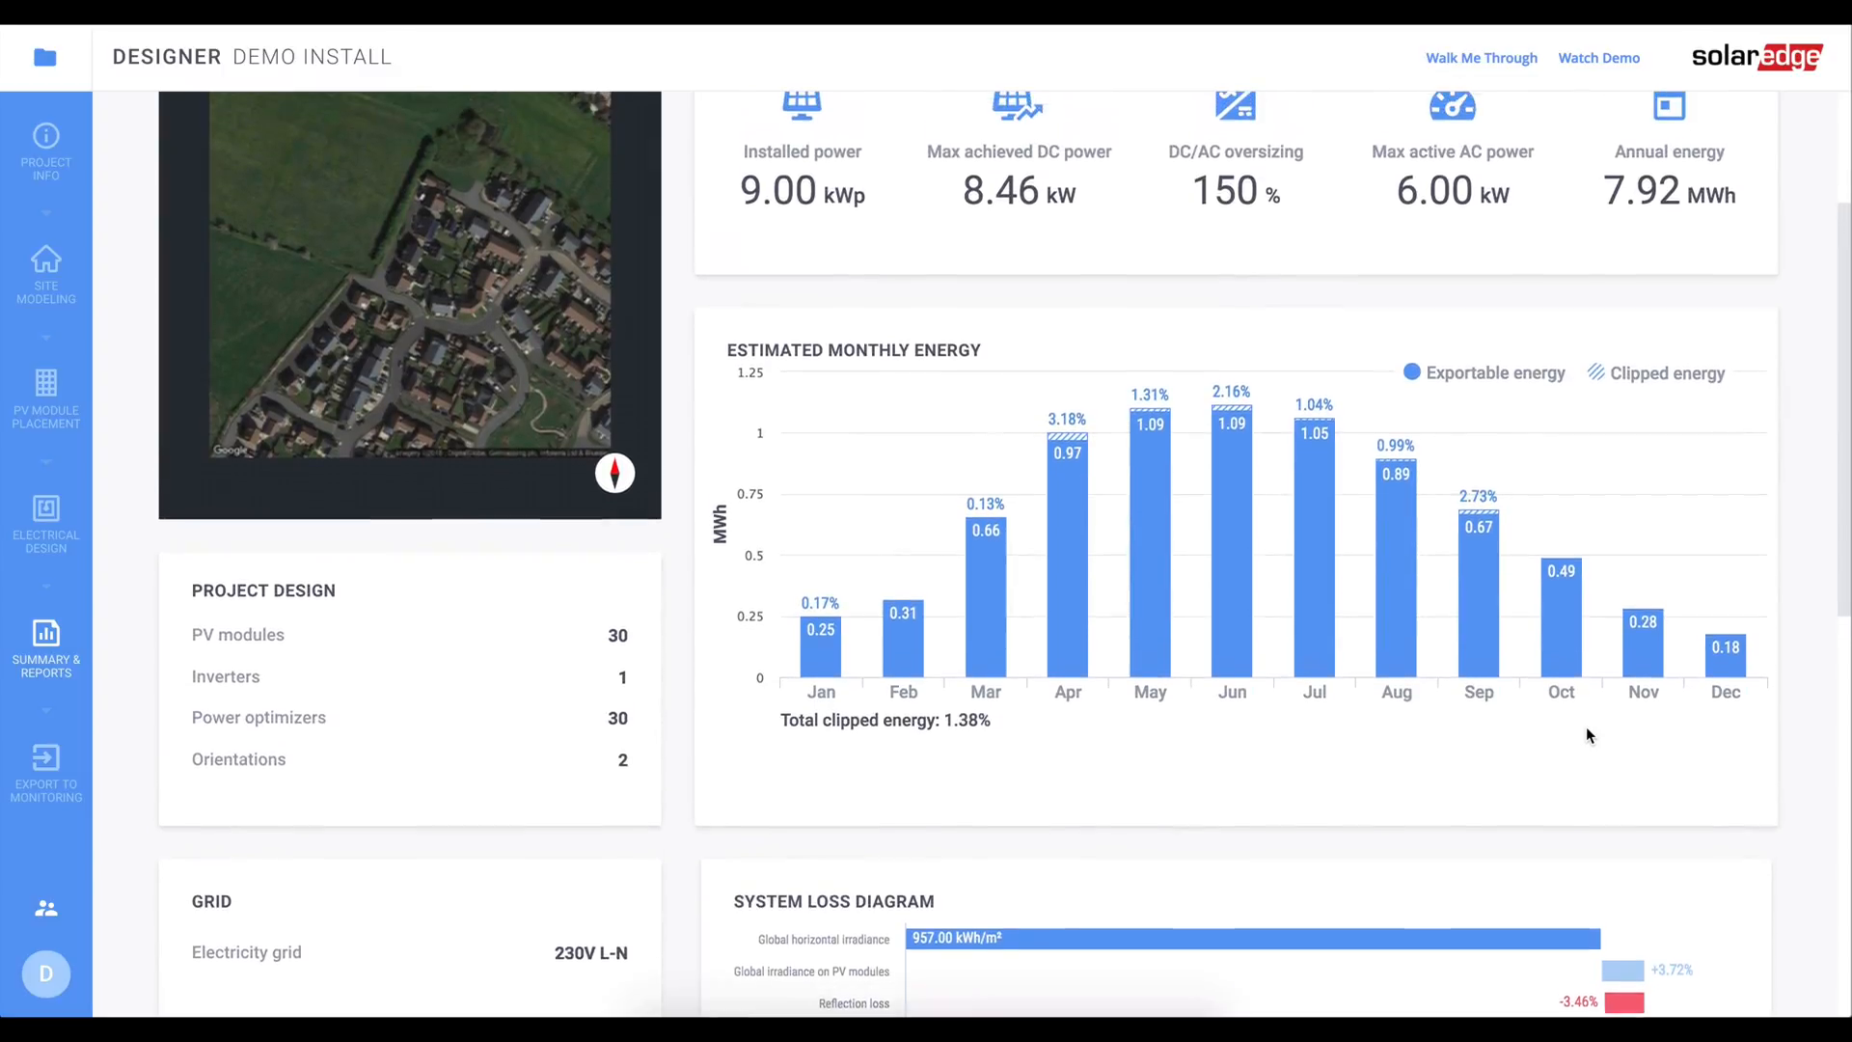
scroll(1587, 734, "down", 3)
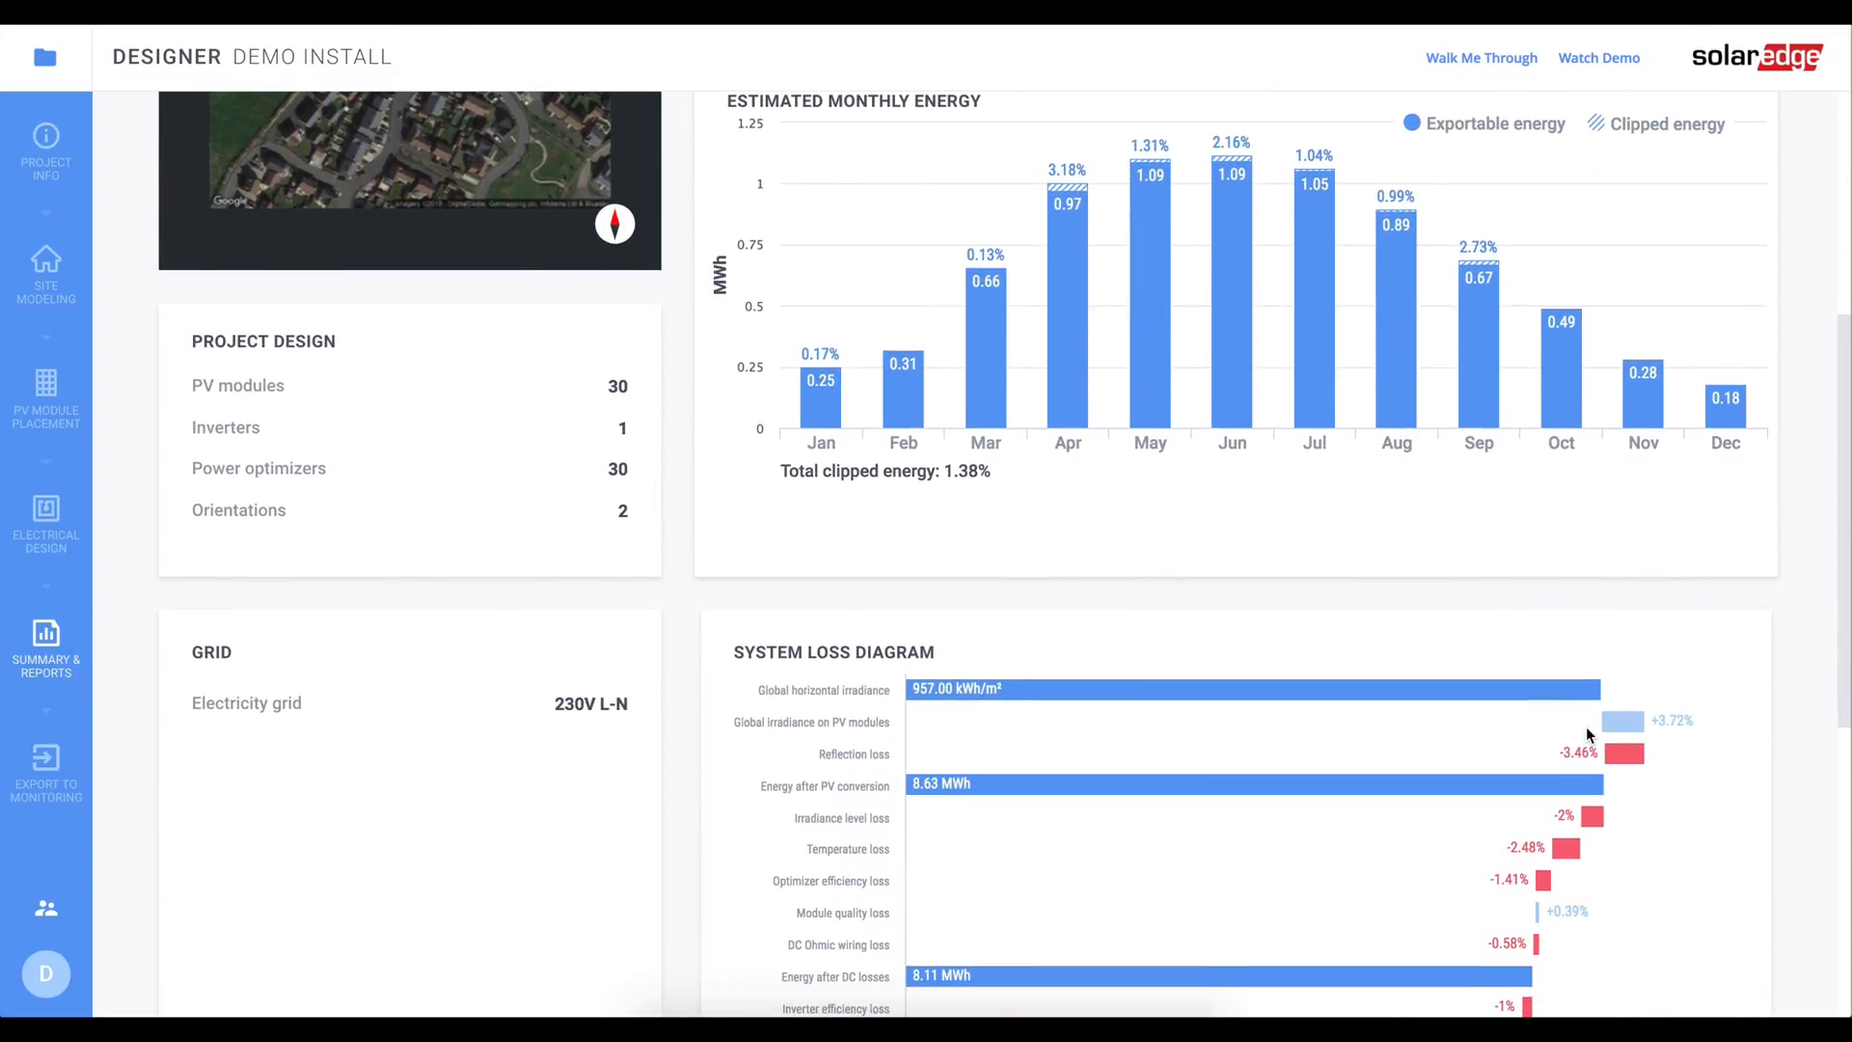
scroll(1587, 733, "down", 2)
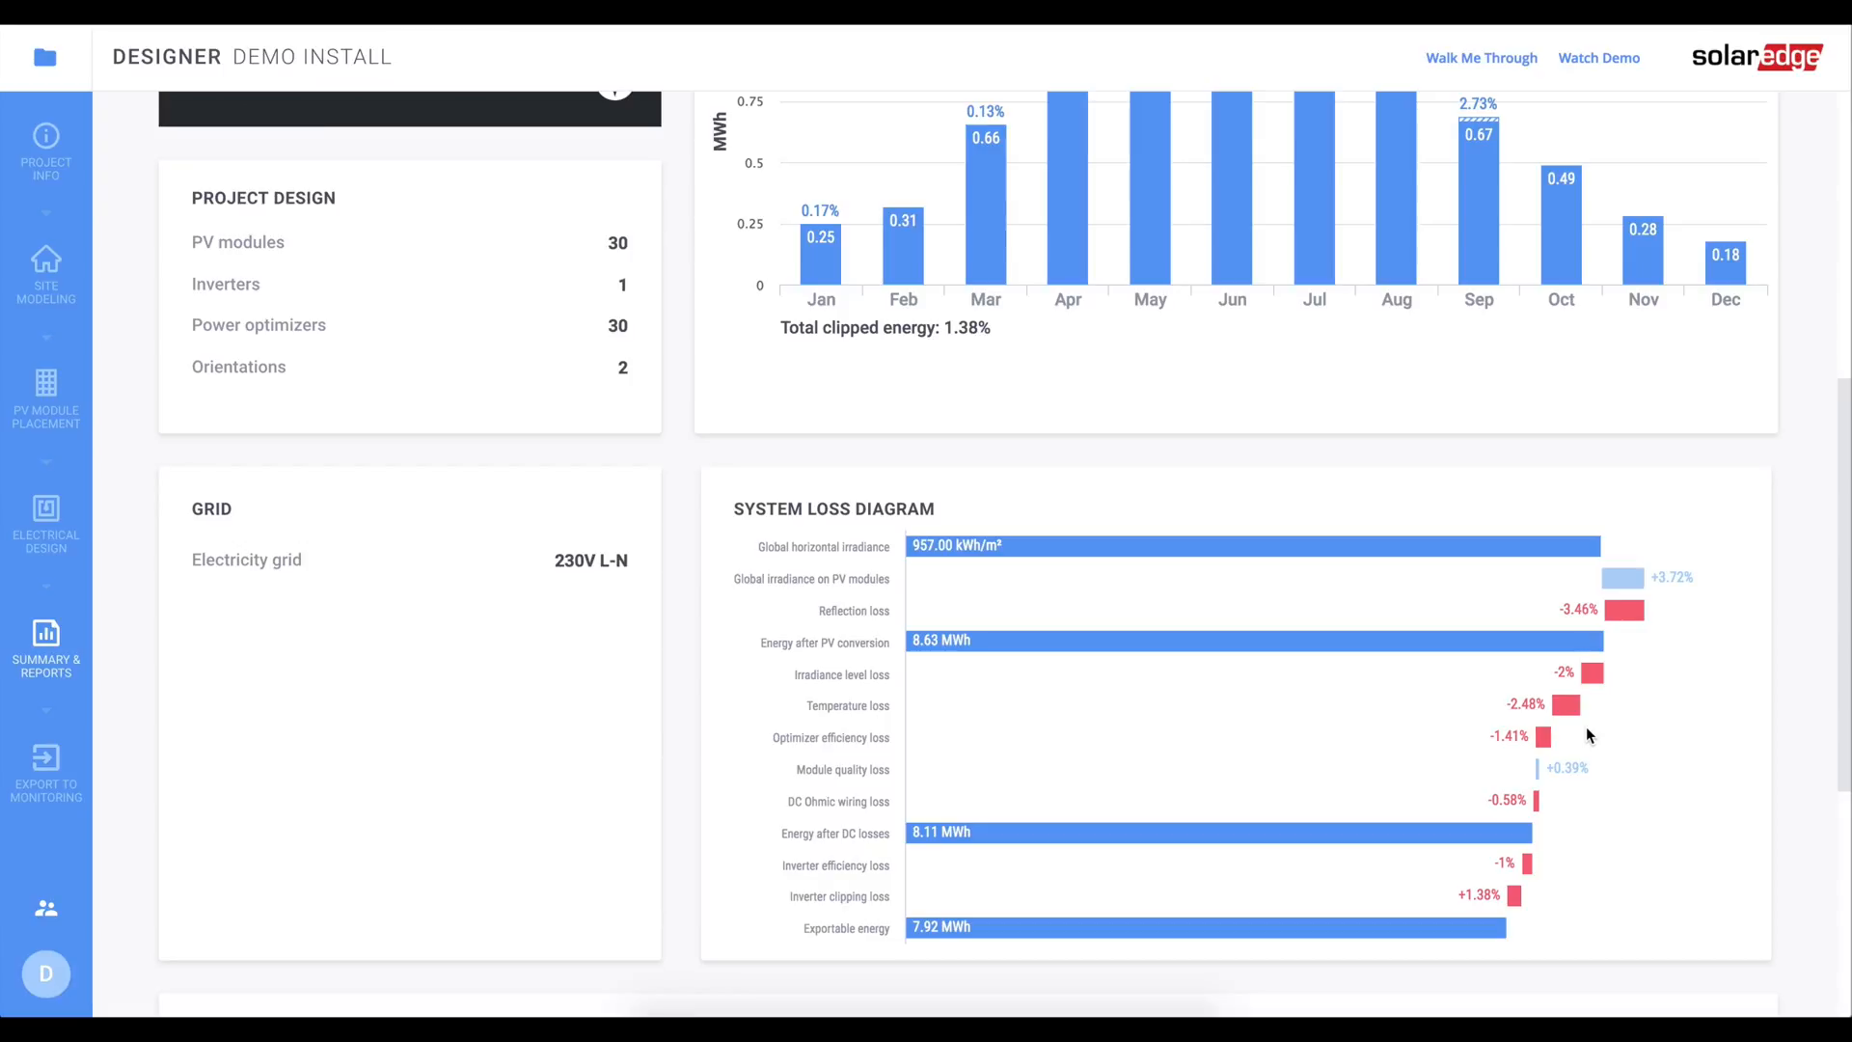
scroll(1587, 733, "down", 2)
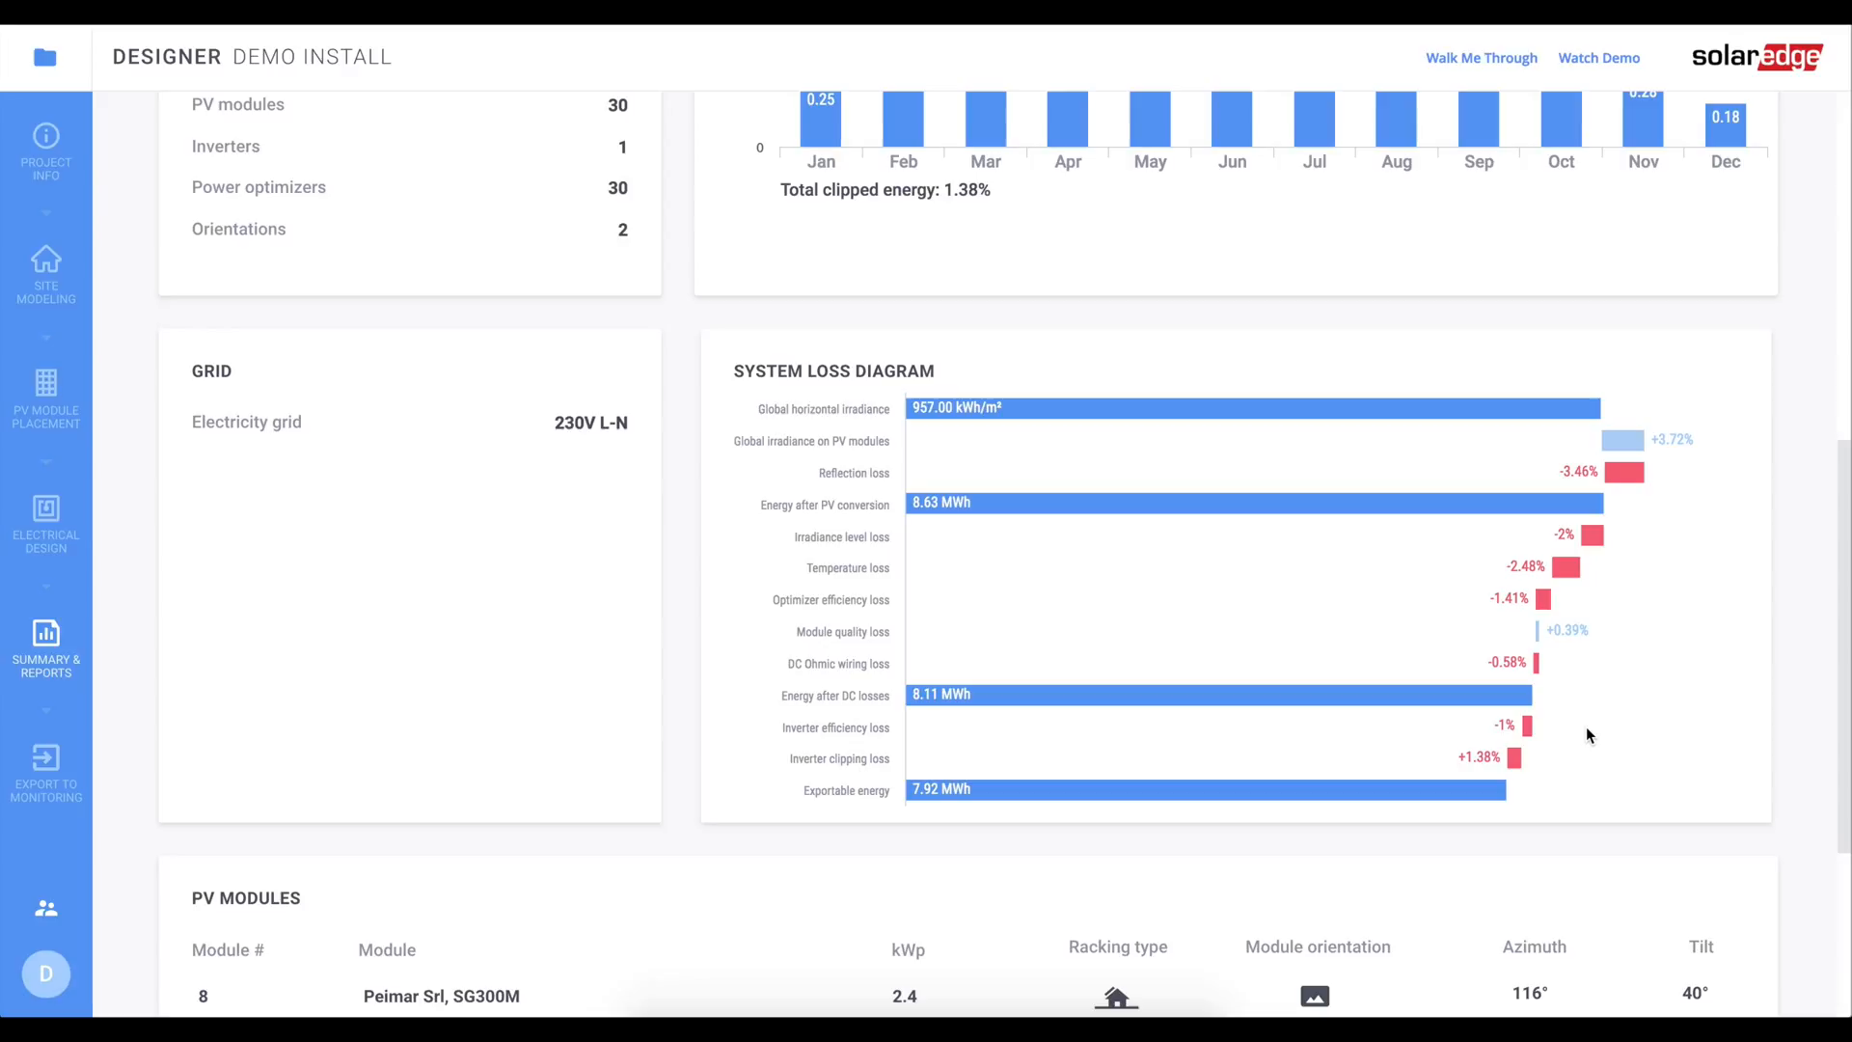
scroll(1587, 731, "down", 3)
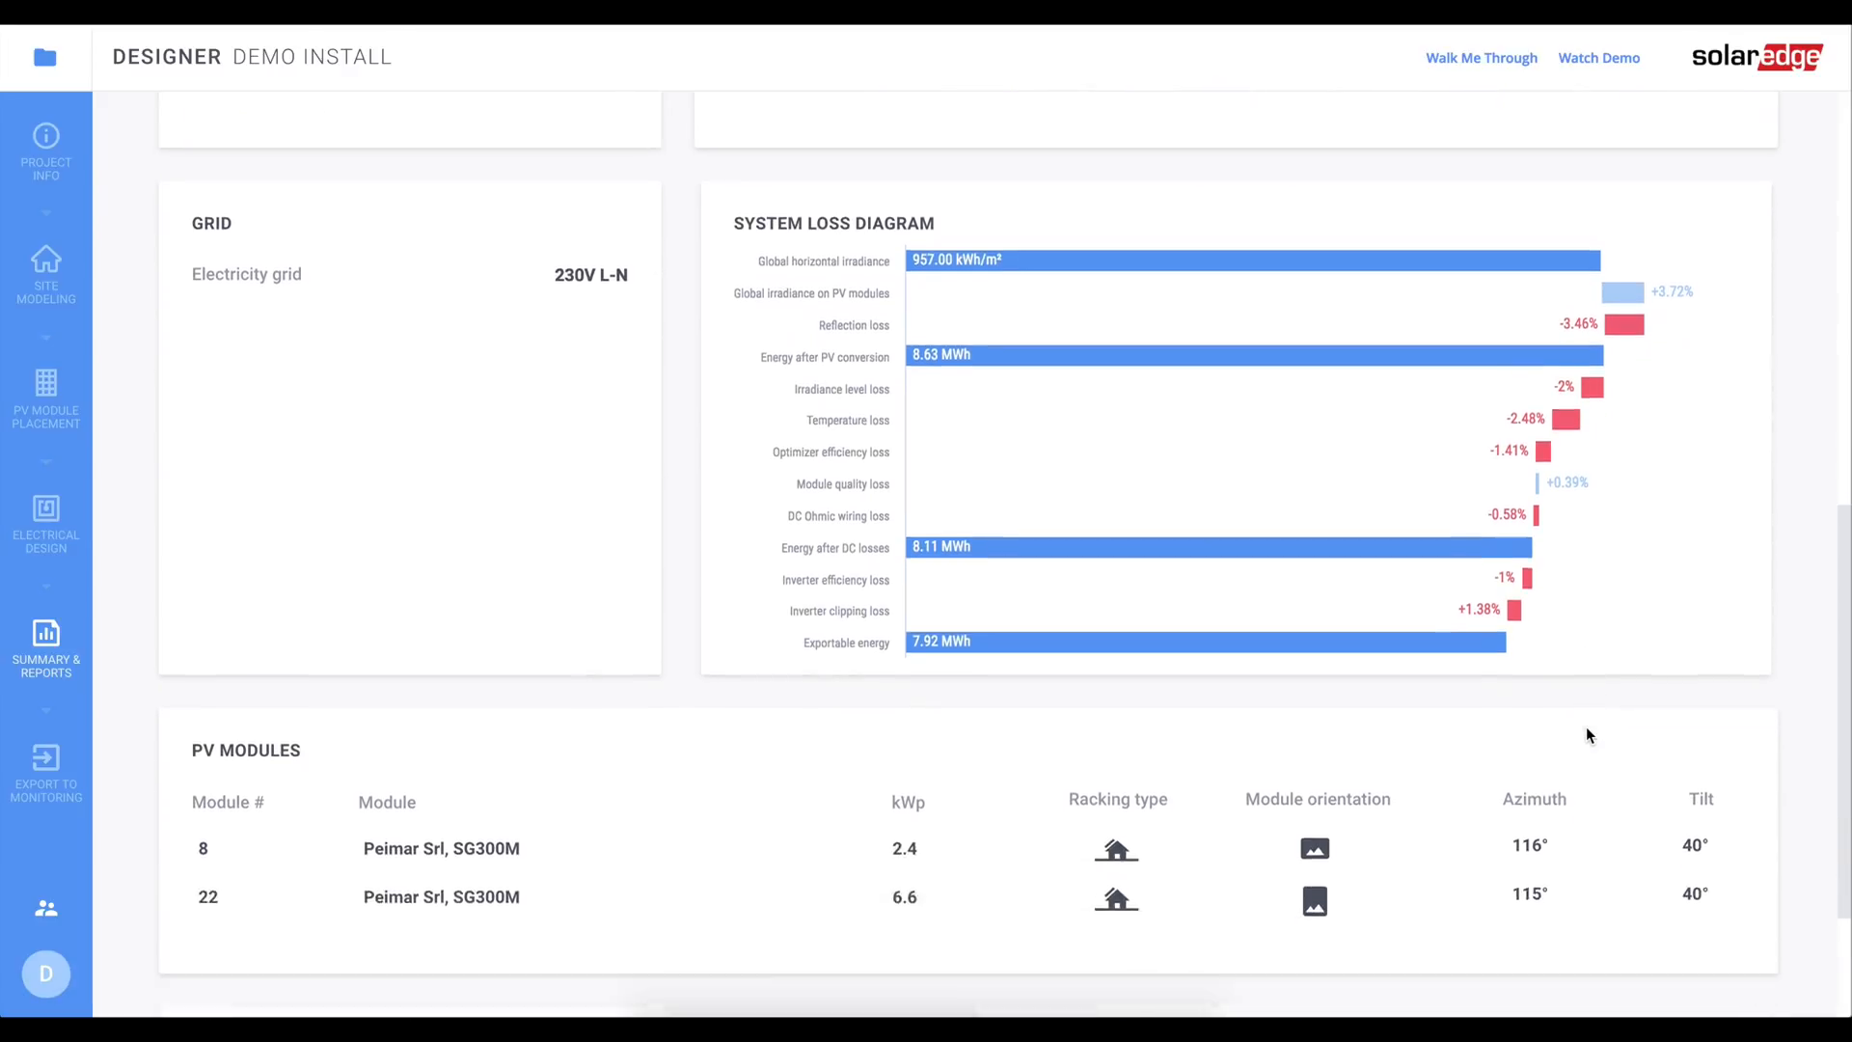
scroll(1586, 733, "down", 1)
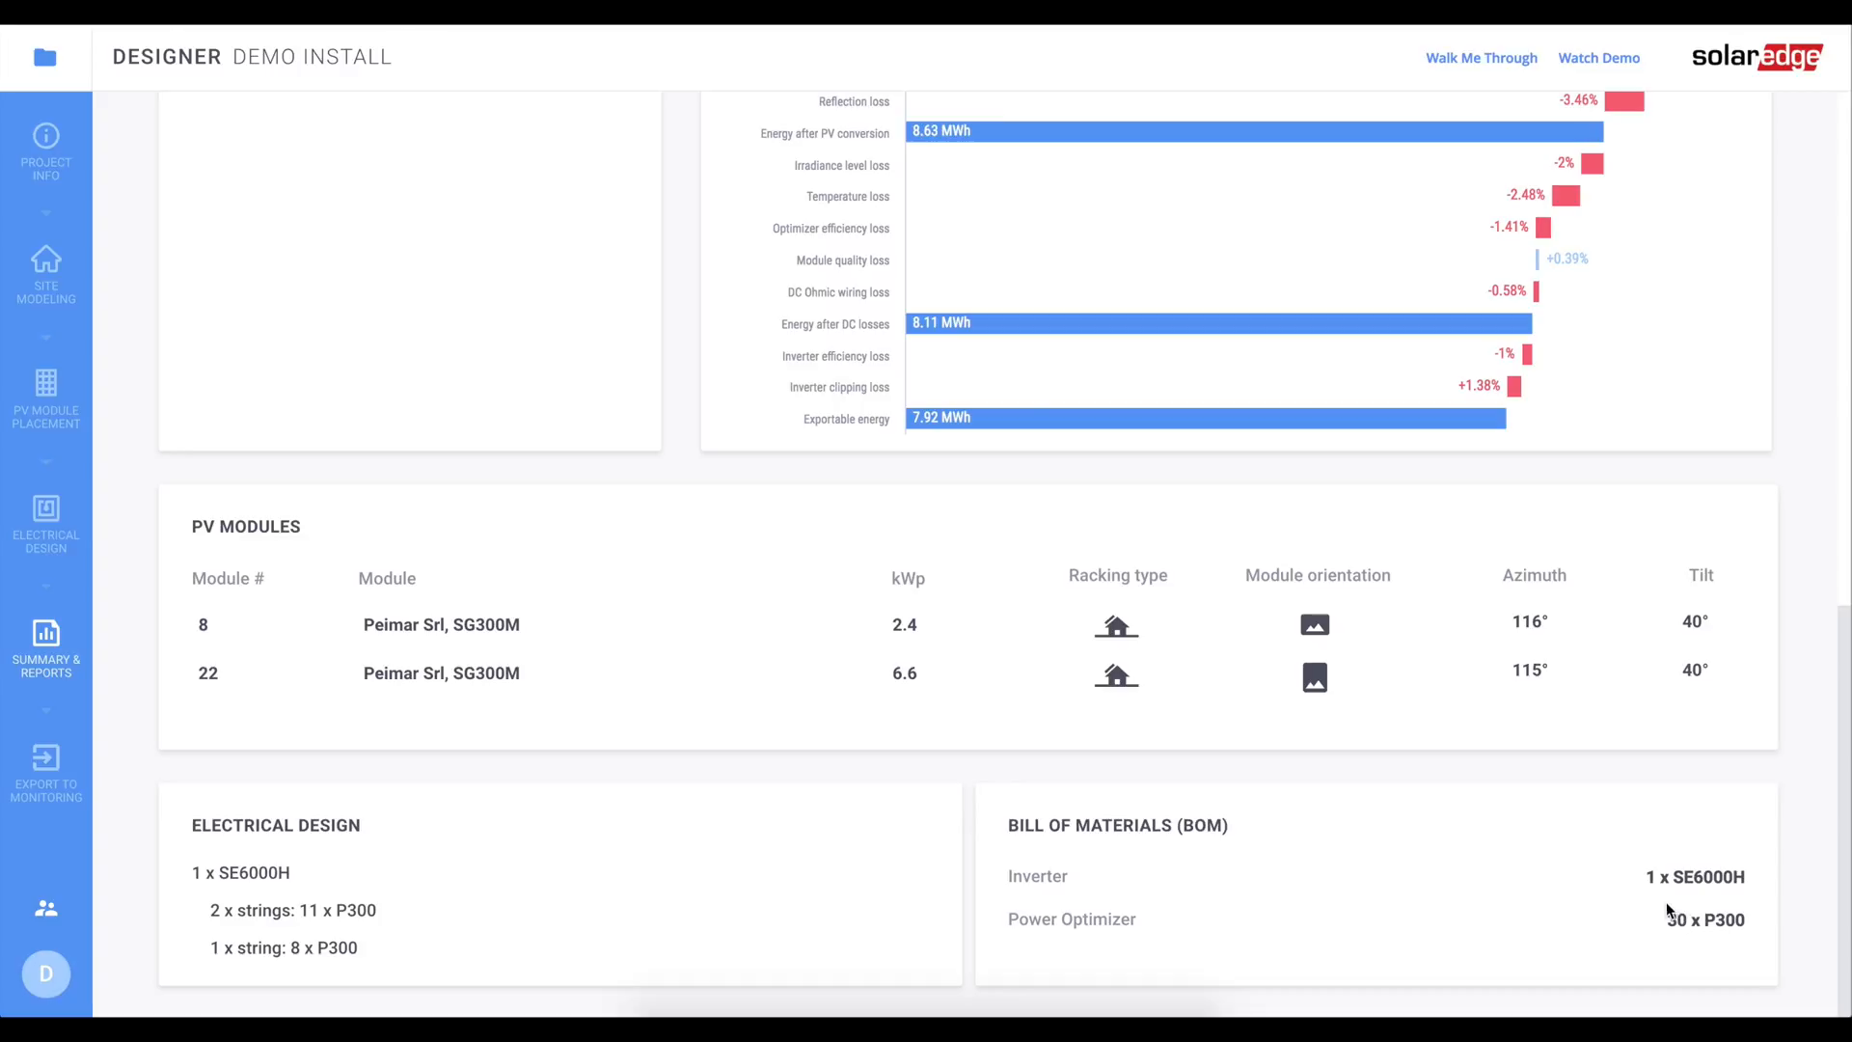
- View the Export to Monitoring form for the project, close it without exporting and look over the summary once more
left_click(55, 766)
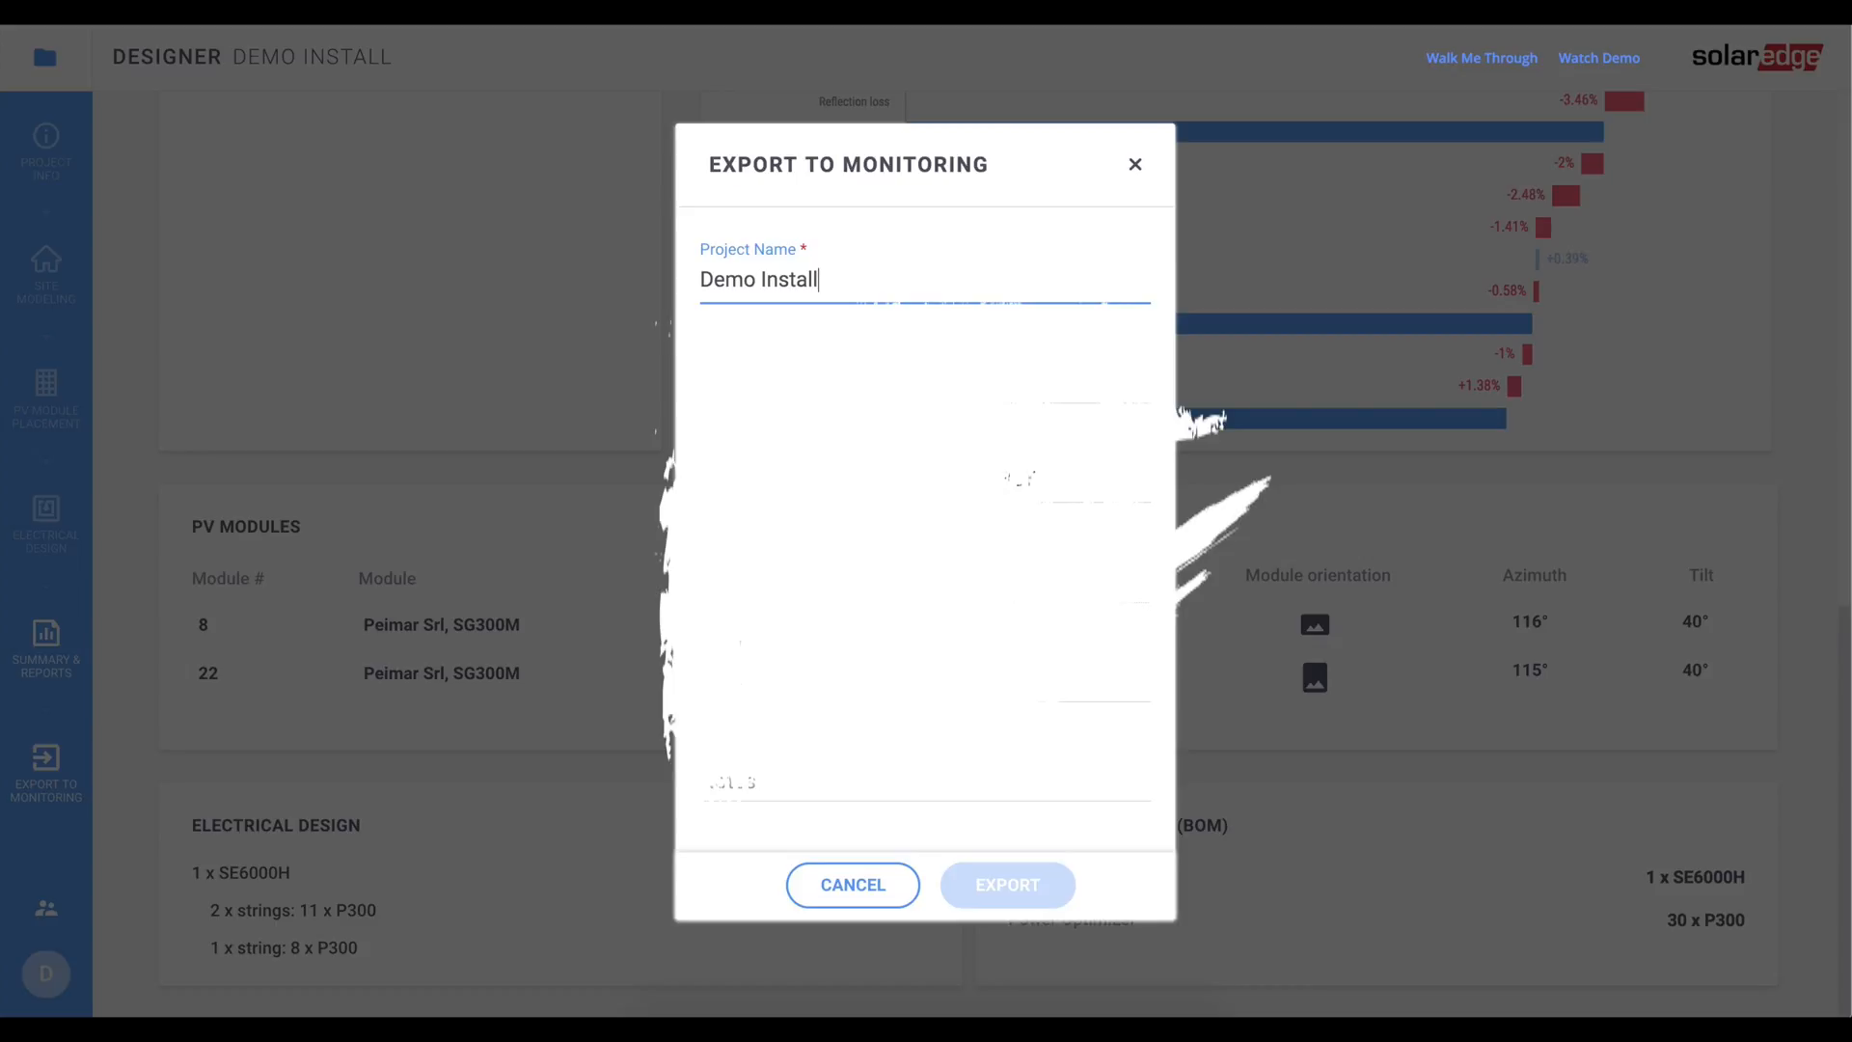
left_click(1136, 166)
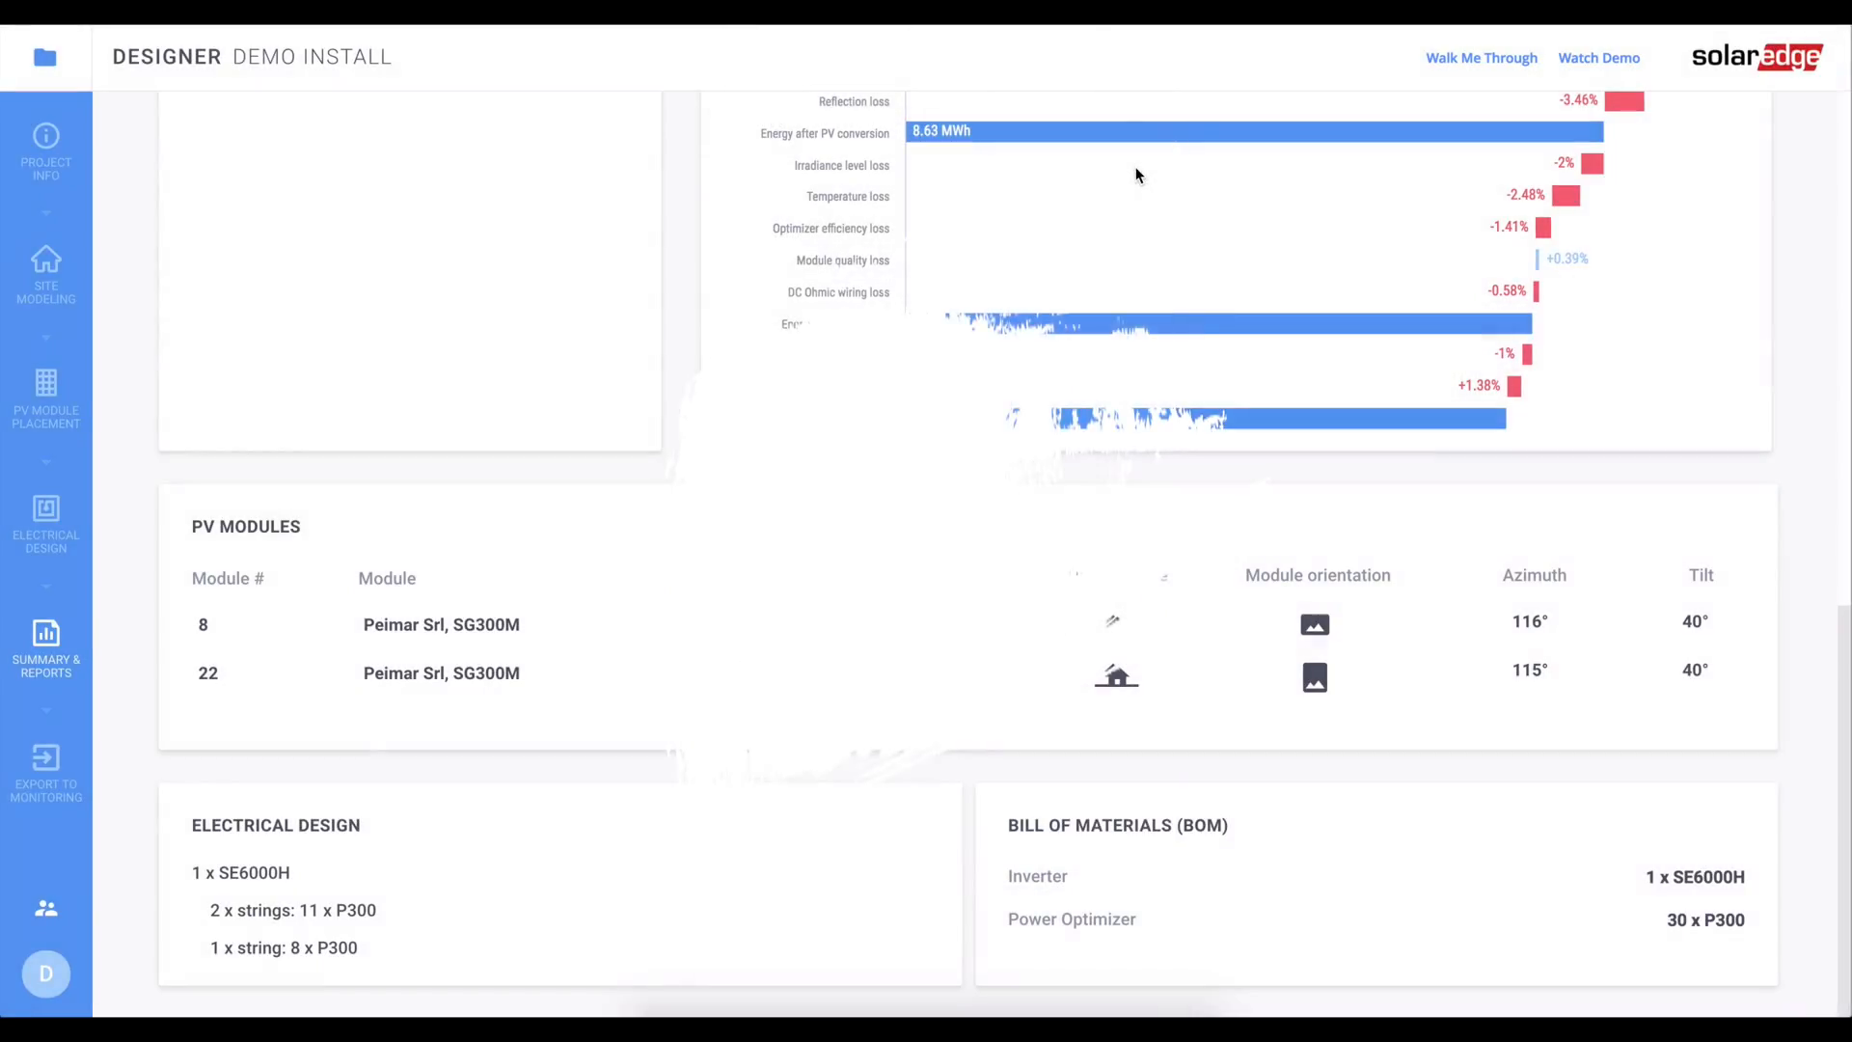
scroll(1137, 174, "up", 3)
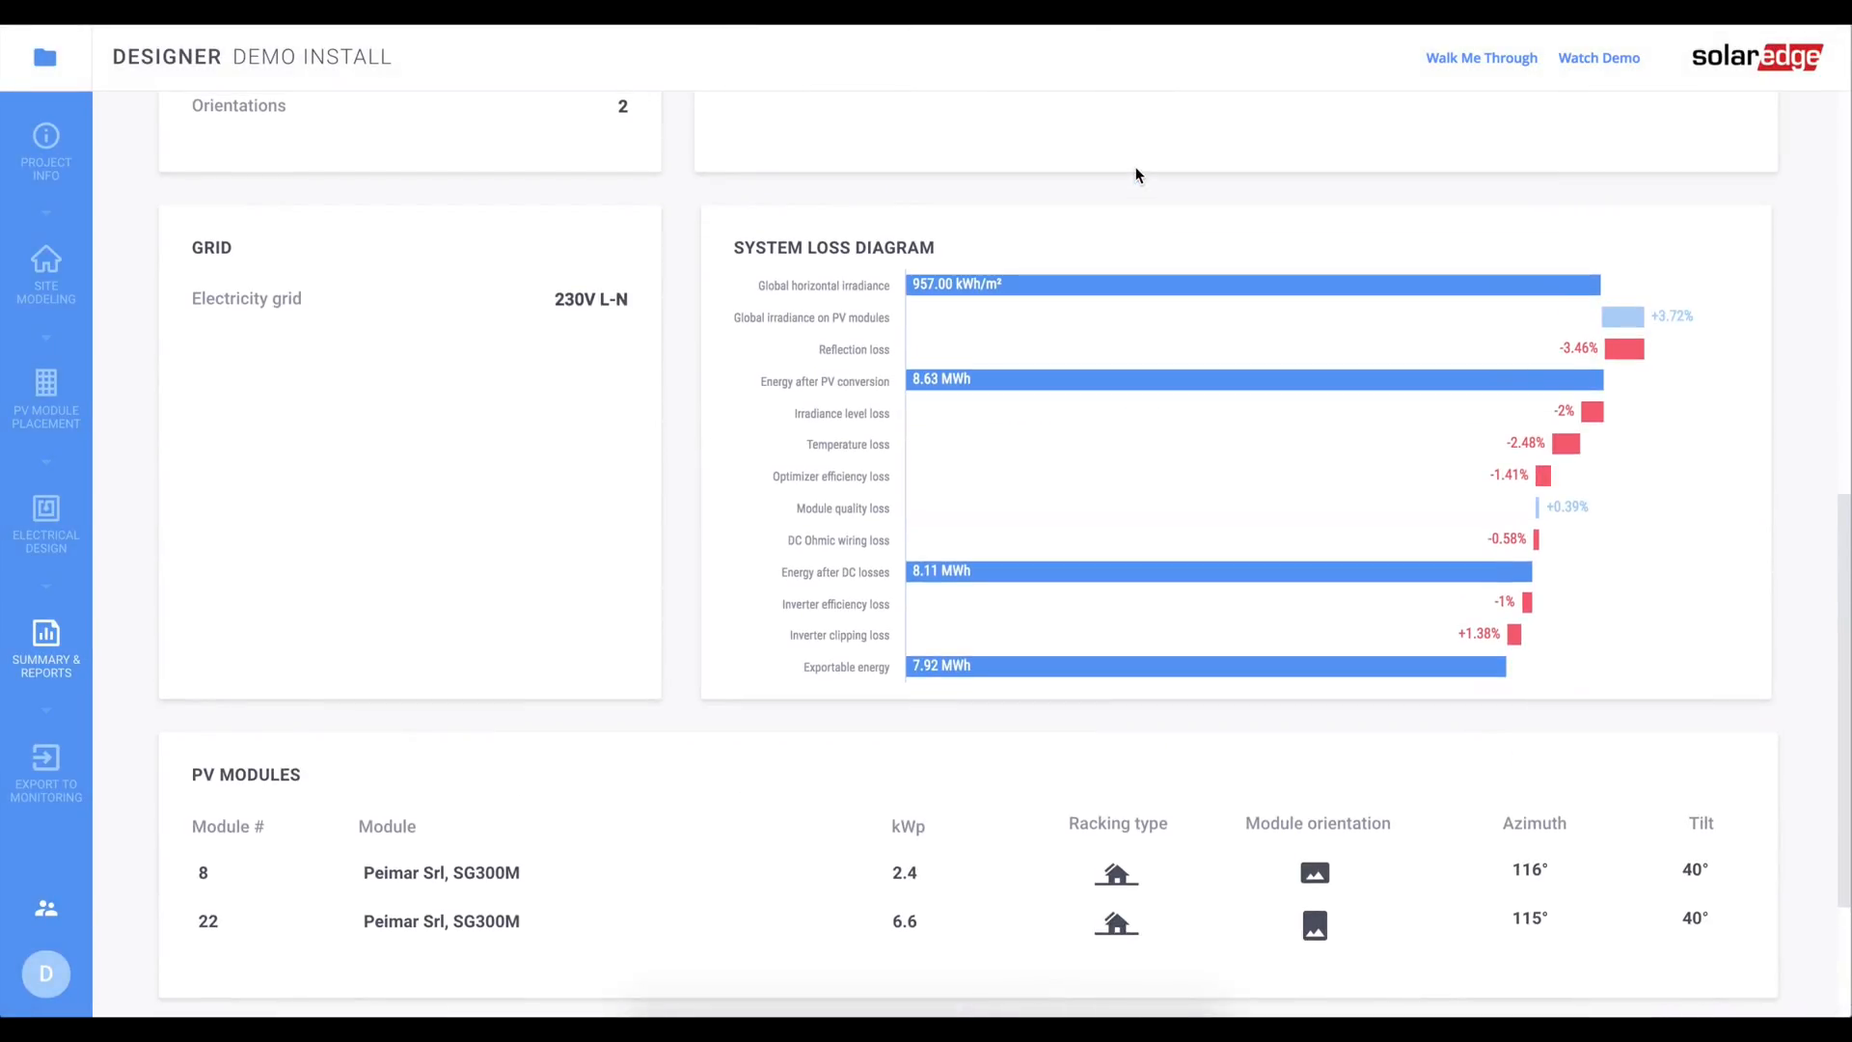
scroll(1137, 175, "down", 3)
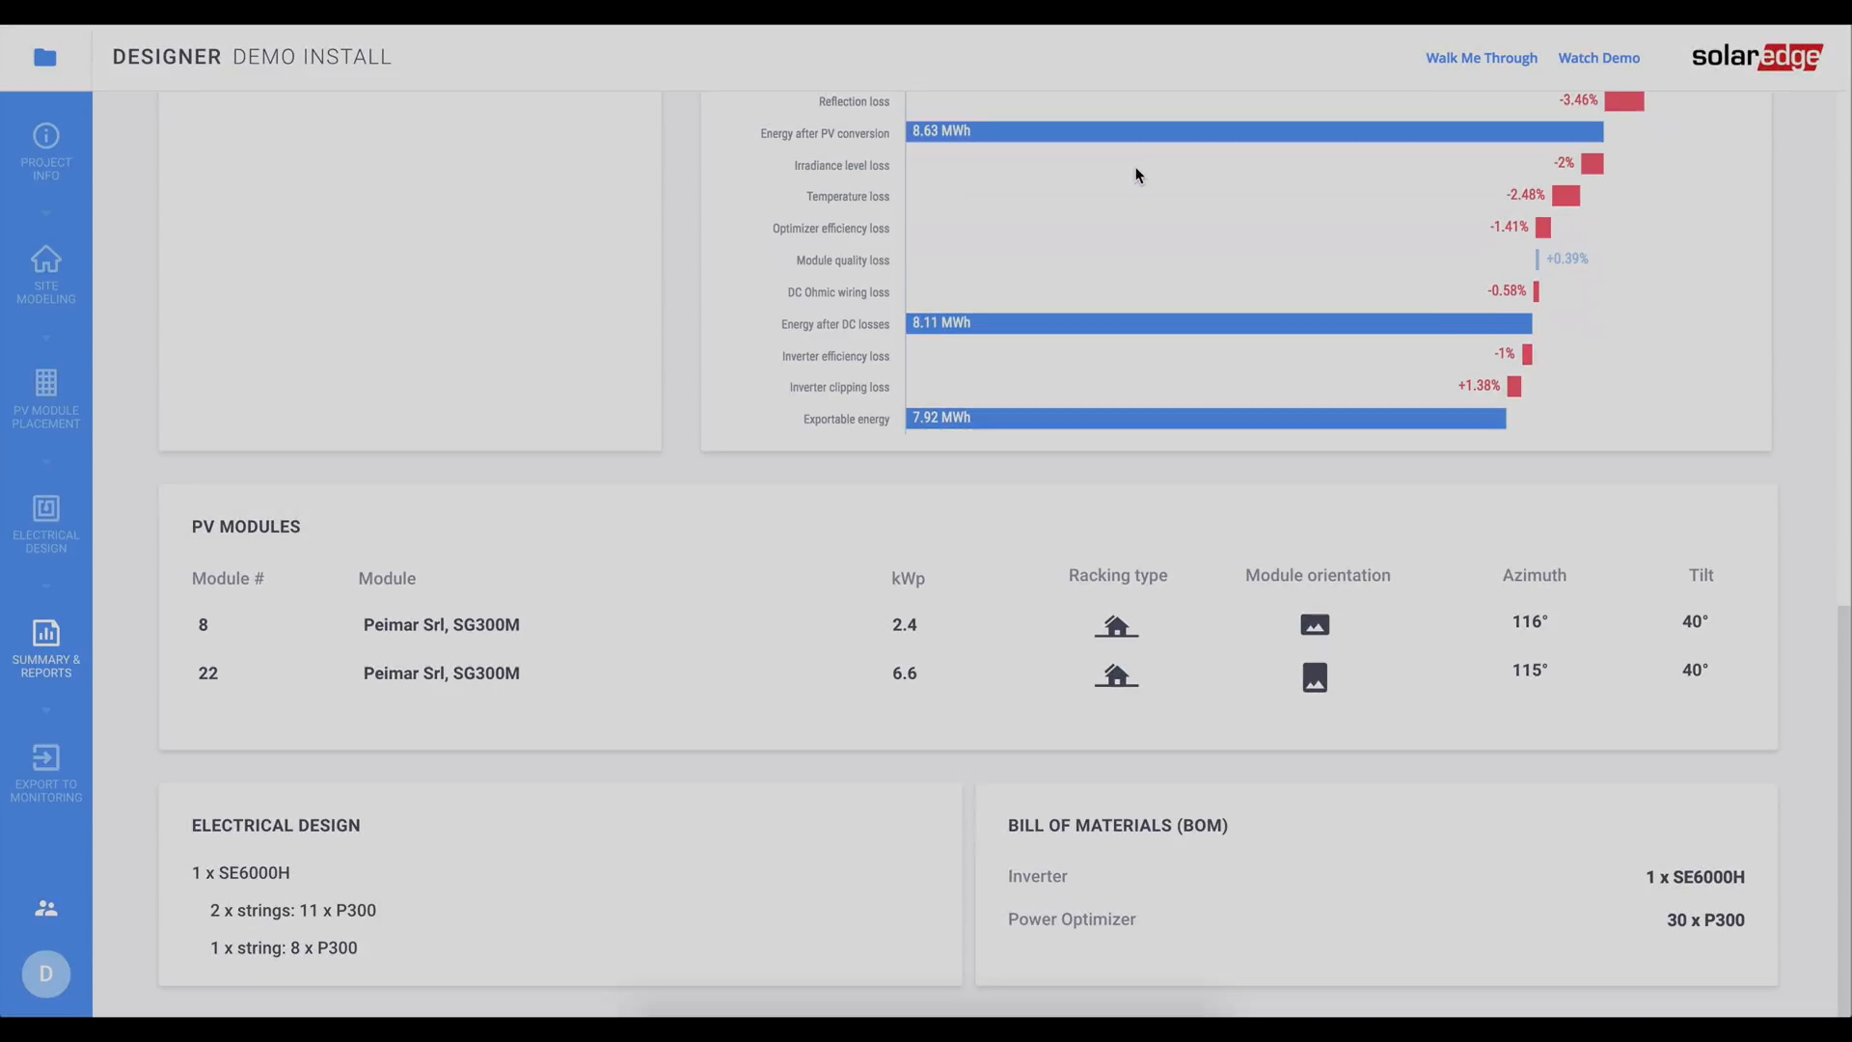